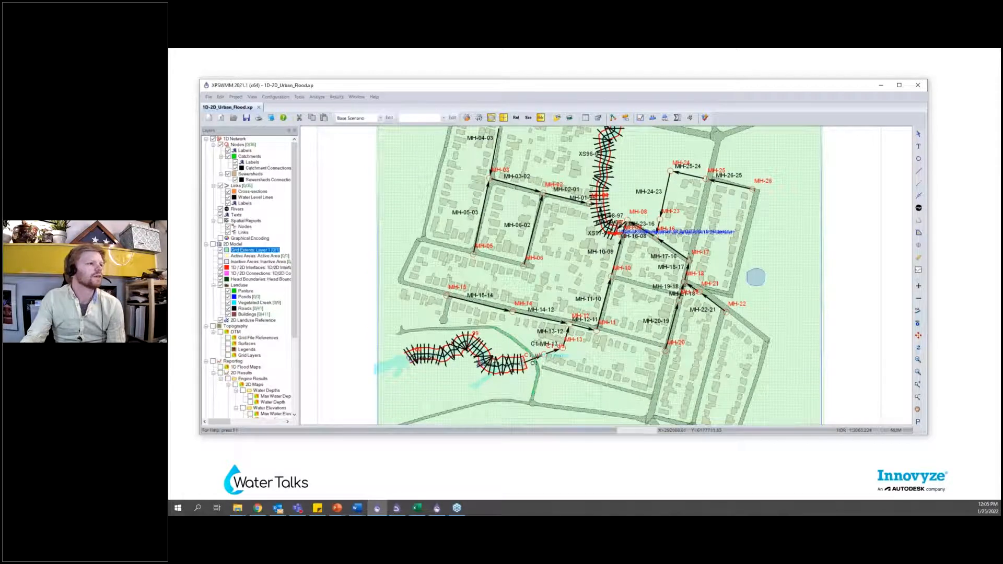
# Step: Hide the Grid Extents layer of the 2D model and maximize the XPSWMM window
pyautogui.moveTo(625, 212); pyautogui.dragTo(580, 328)
pyautogui.moveTo(589, 284); pyautogui.dragTo(572, 341)
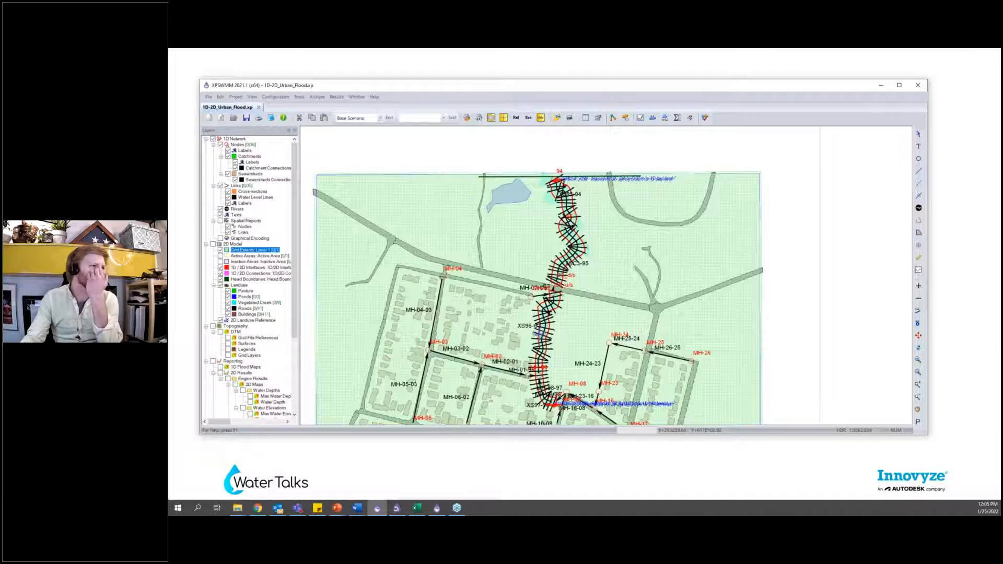
pyautogui.click(220, 250)
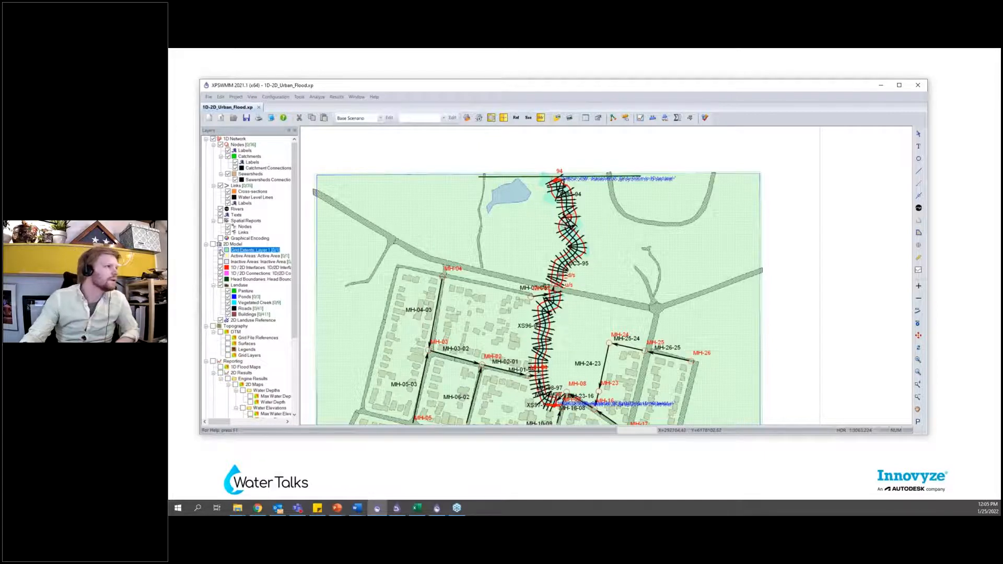
pyautogui.moveTo(466, 81); pyautogui.dragTo(474, 72)
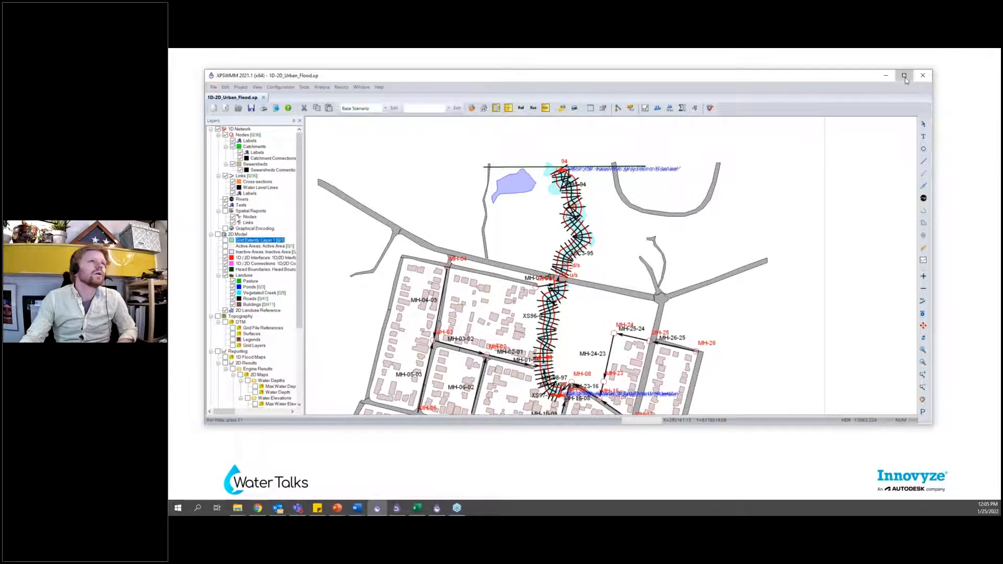
pyautogui.click(904, 76)
# Step: Open the XPX data export settings to review the object and variable options, and close them without exporting
pyautogui.click(178, 63)
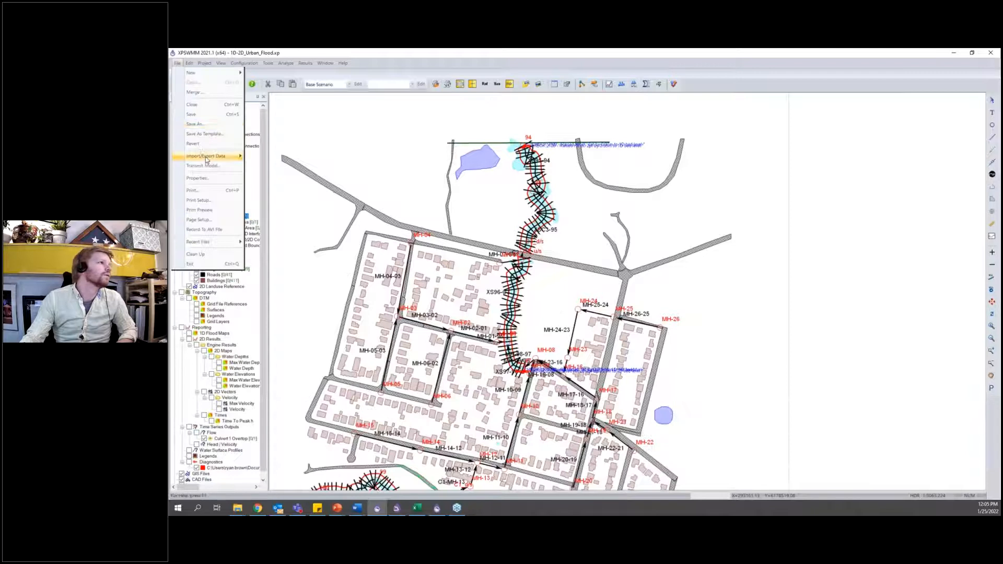
pyautogui.moveTo(227, 156)
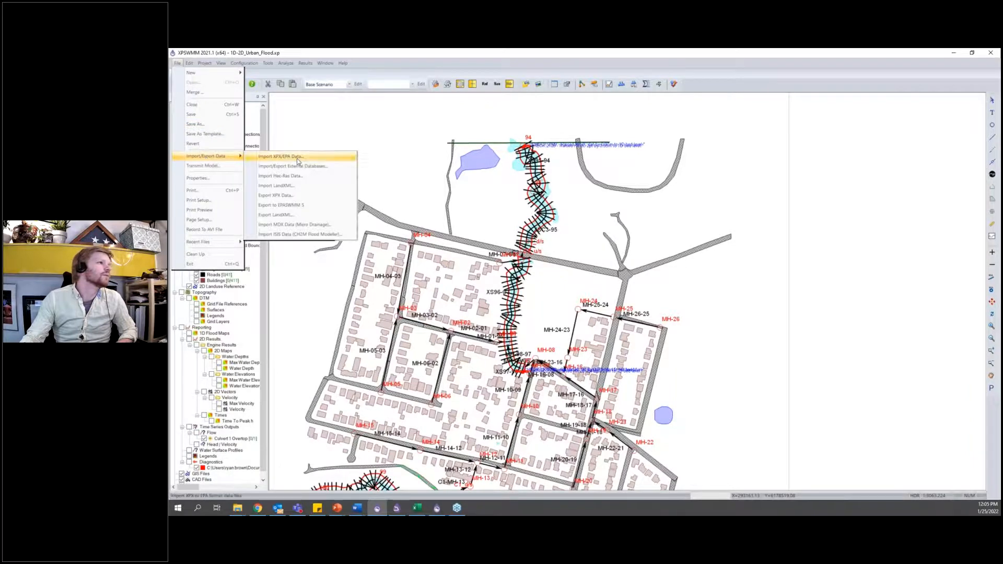
pyautogui.click(319, 196)
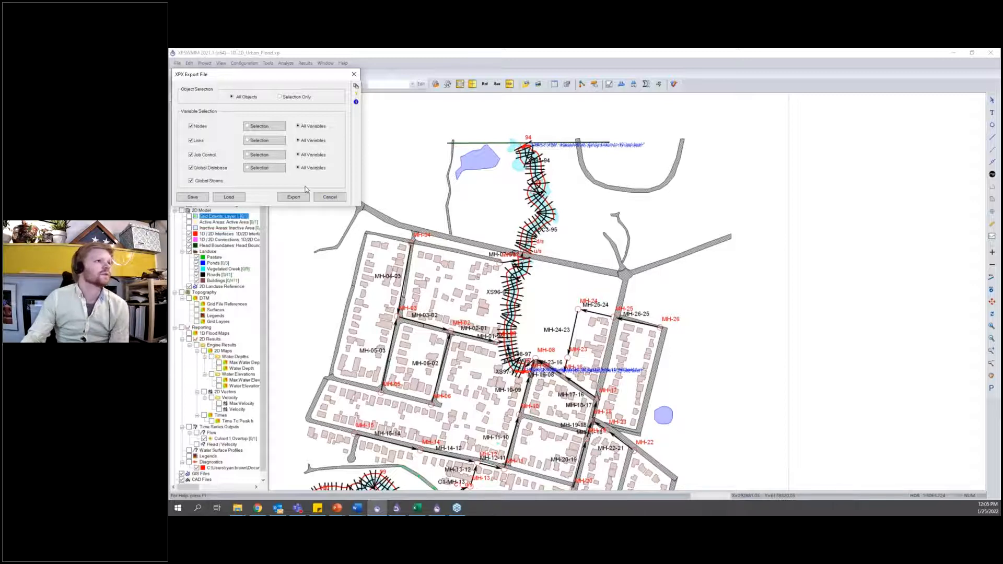
pyautogui.click(330, 199)
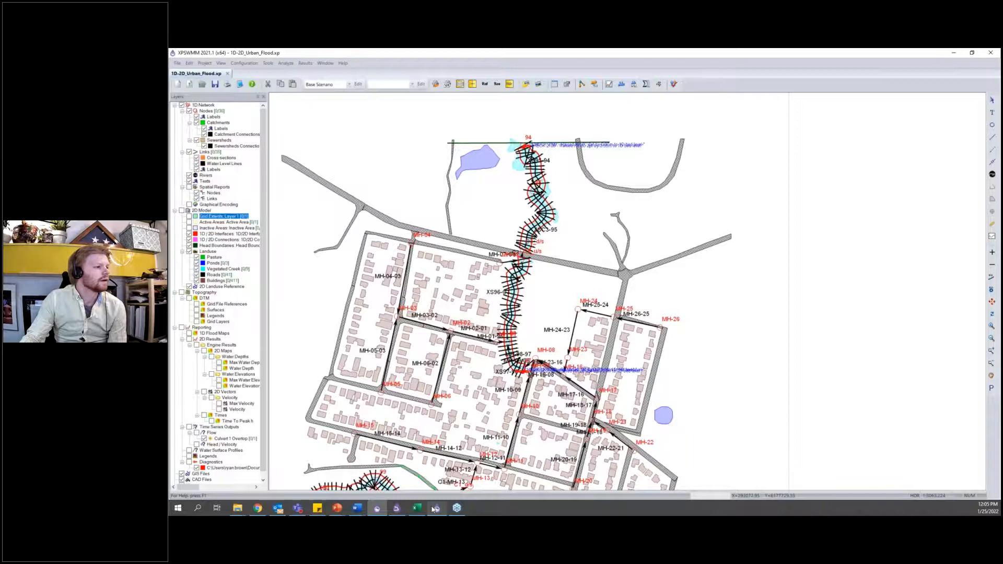
# Step: Switch to InfoWorks ICM and close its start page
pyautogui.moveTo(435, 508)
pyautogui.moveTo(421, 474)
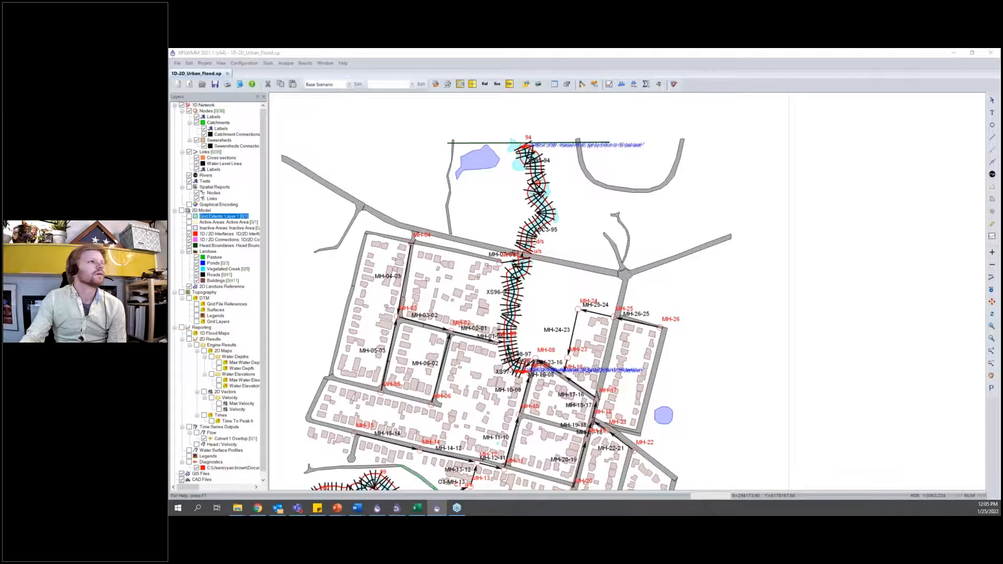
pyautogui.click(437, 508)
pyautogui.rightClick(368, 118)
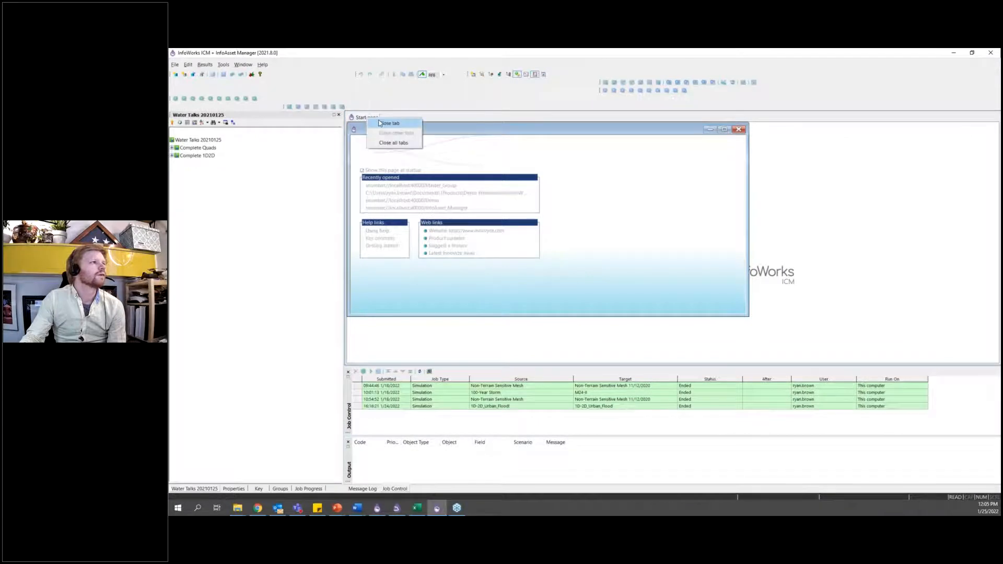
pyautogui.click(389, 123)
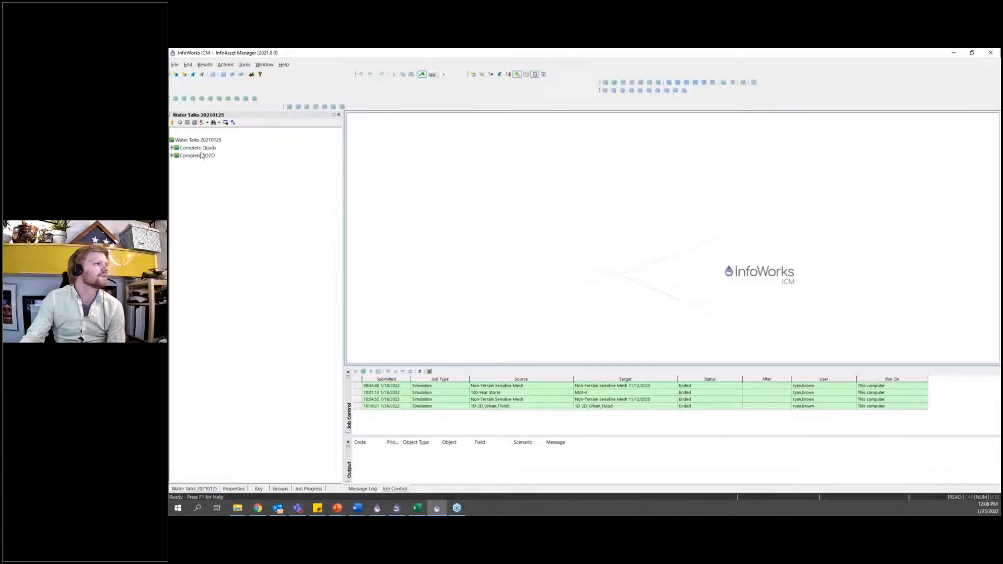
# Step: Import 1D-2D_Urban_Flood.xpx from the 1D_2D_Model Conversion folder into the Water Talks 20210125 model group as a SWMM model group from XPSWMM/XPStorm
pyautogui.moveTo(192, 141)
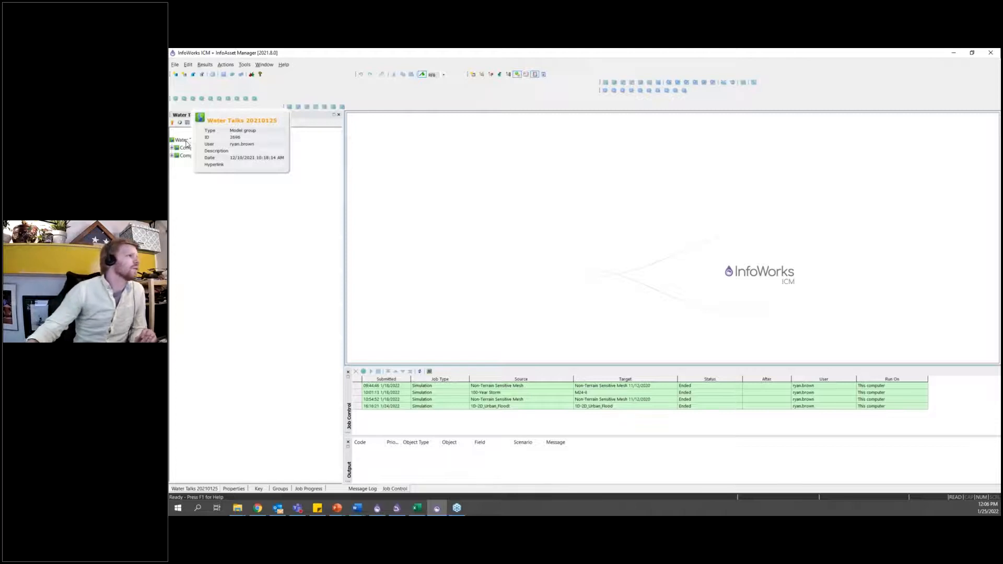
pyautogui.rightClick(187, 141)
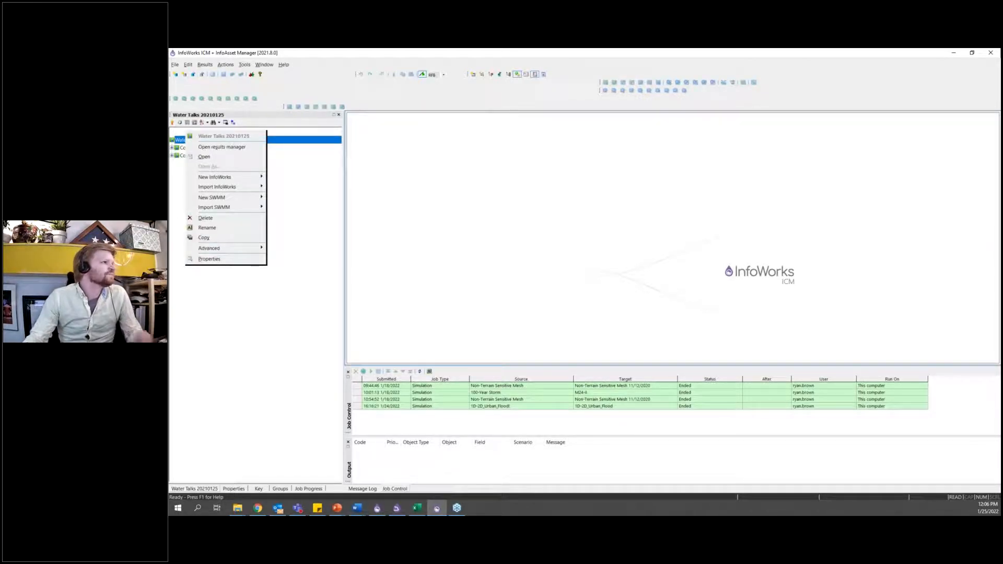
pyautogui.moveTo(236, 208)
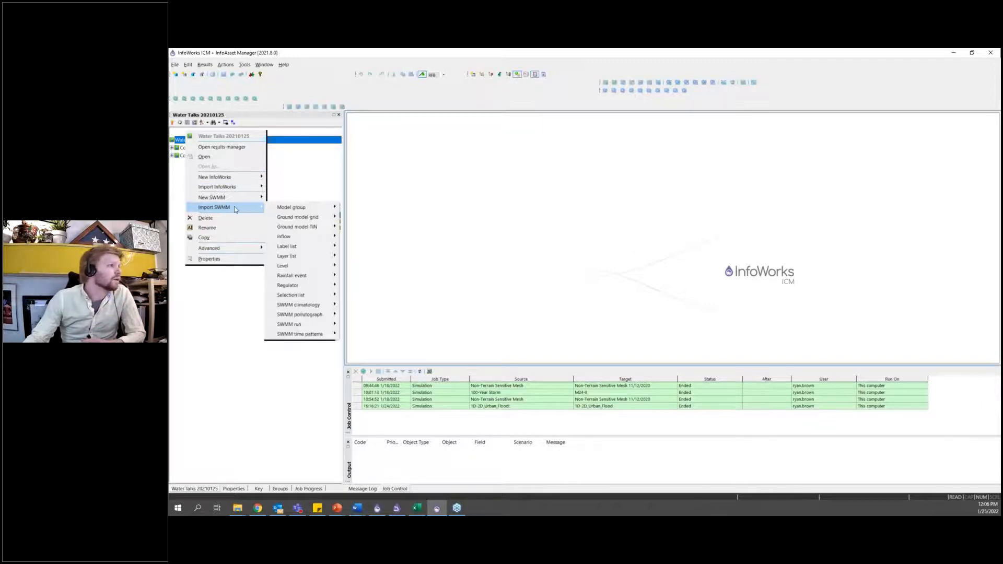
pyautogui.moveTo(290, 210)
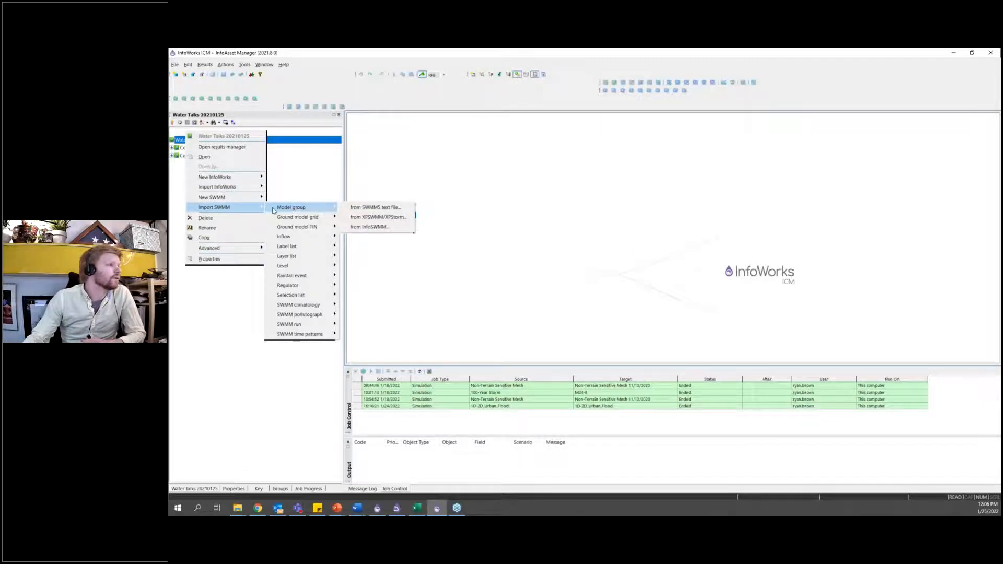
pyautogui.click(375, 217)
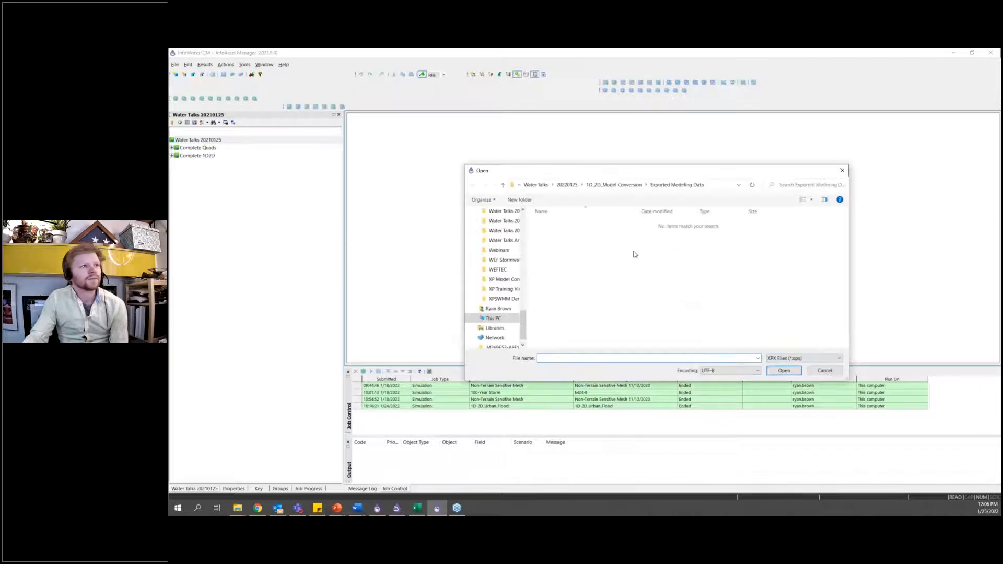
pyautogui.click(626, 190)
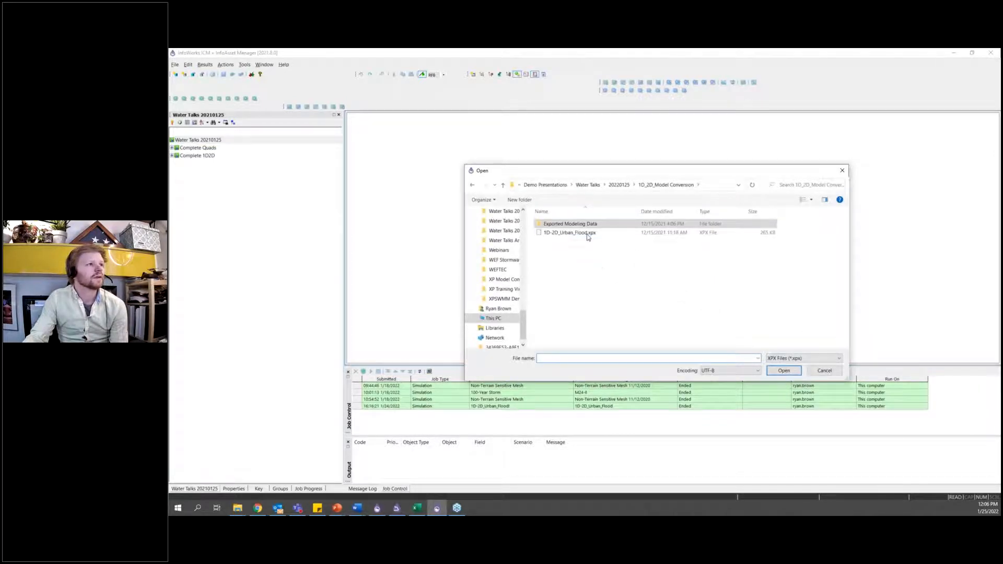
pyautogui.click(588, 233)
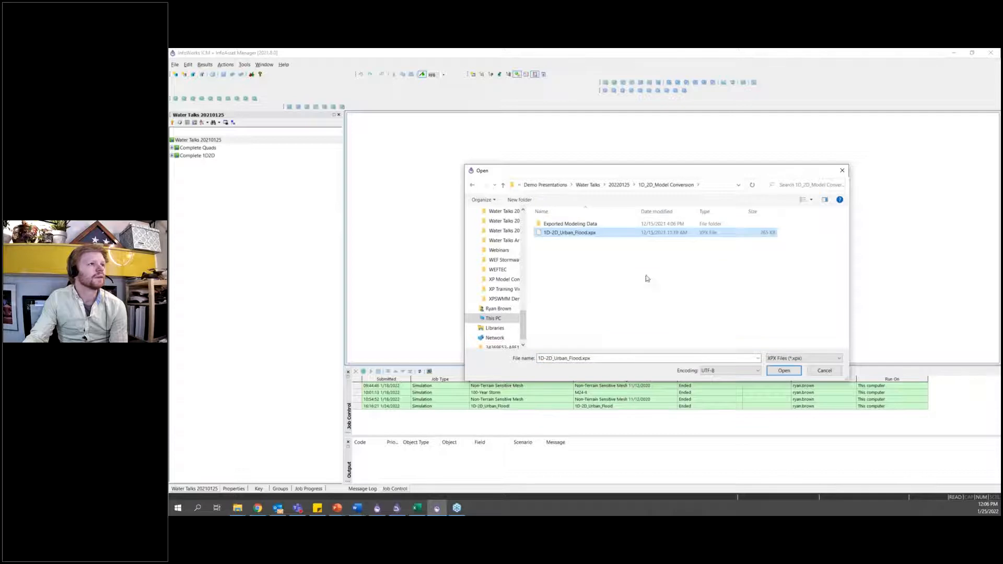
pyautogui.click(784, 371)
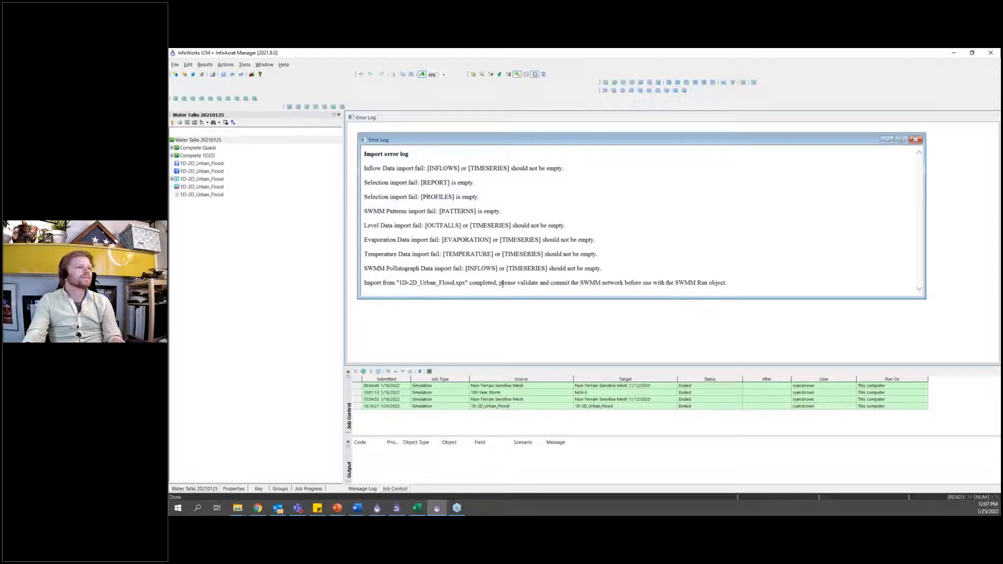
# Step: Enlarge the import error log to read all its entries, and close the log
pyautogui.moveTo(502, 299); pyautogui.dragTo(496, 335)
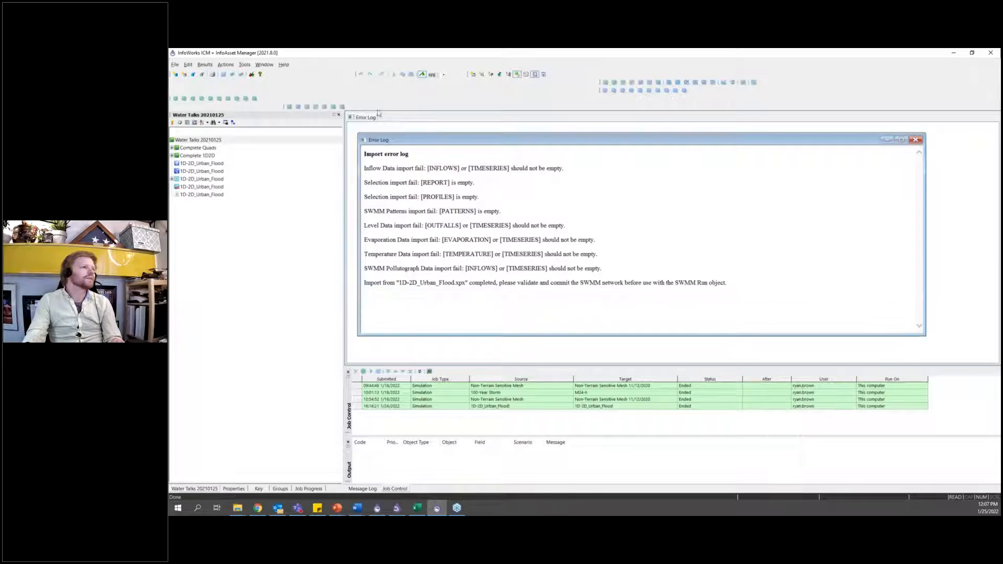
pyautogui.rightClick(365, 120)
pyautogui.click(379, 125)
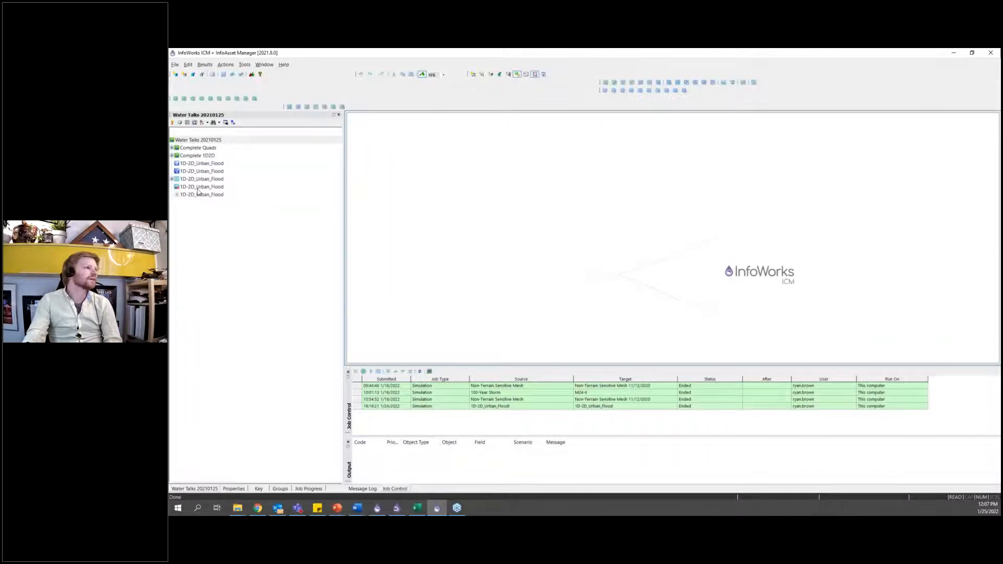
# Step: Open the imported 1D-2D_Urban_Flood network on the GeoPlan, and inspect the imported rainfall event's time-varying data
pyautogui.doubleClick(196, 188)
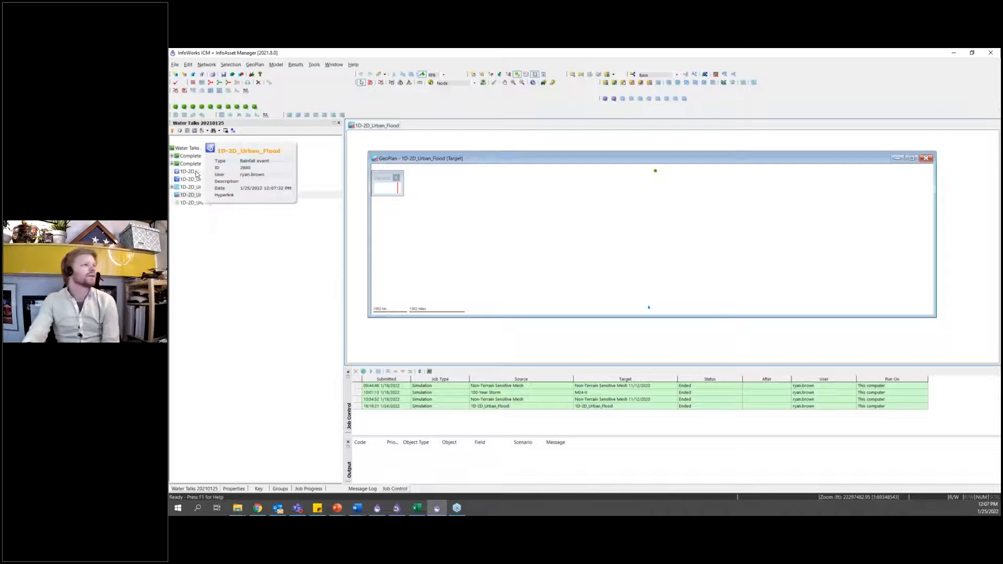
pyautogui.doubleClick(196, 173)
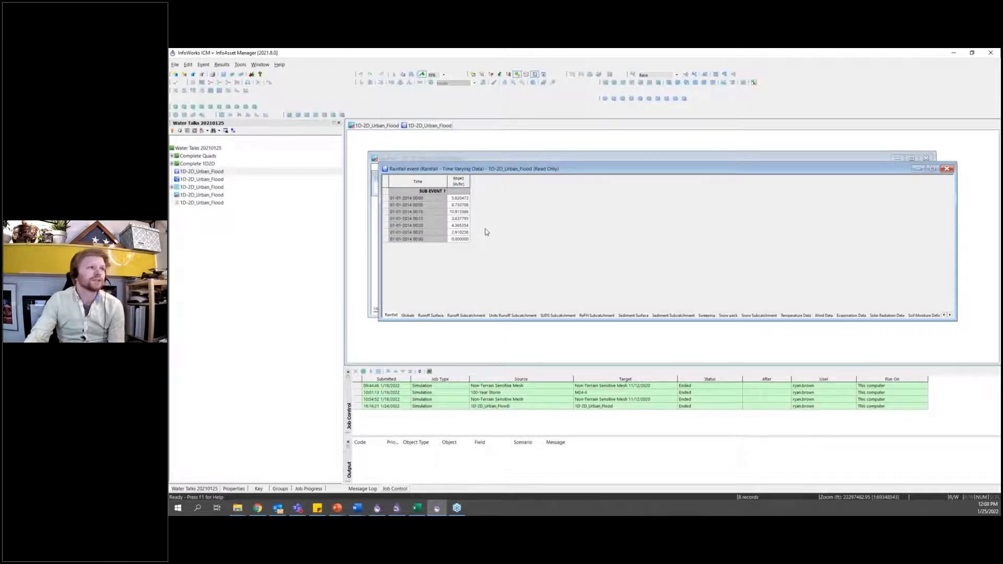
pyautogui.click(376, 509)
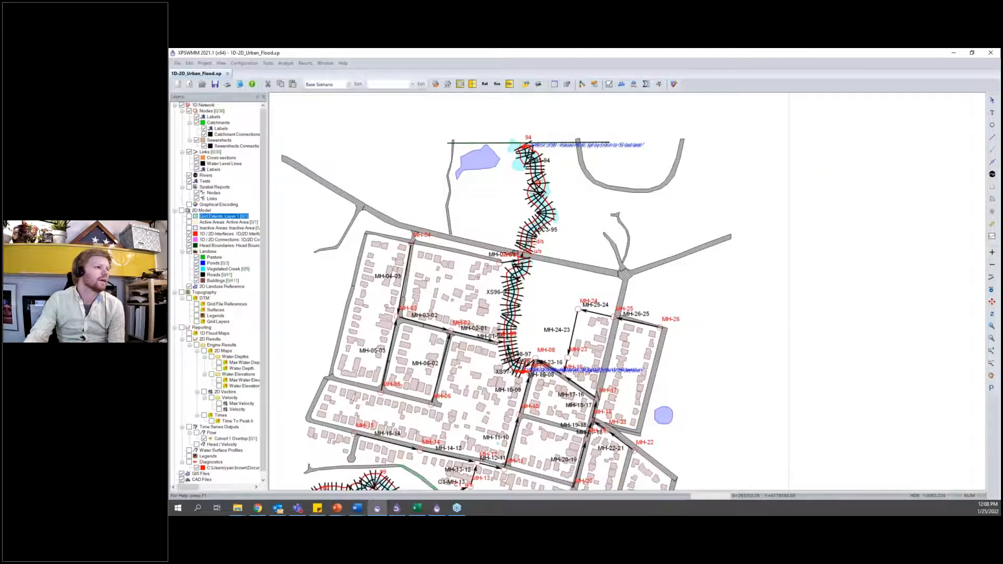
pyautogui.click(437, 508)
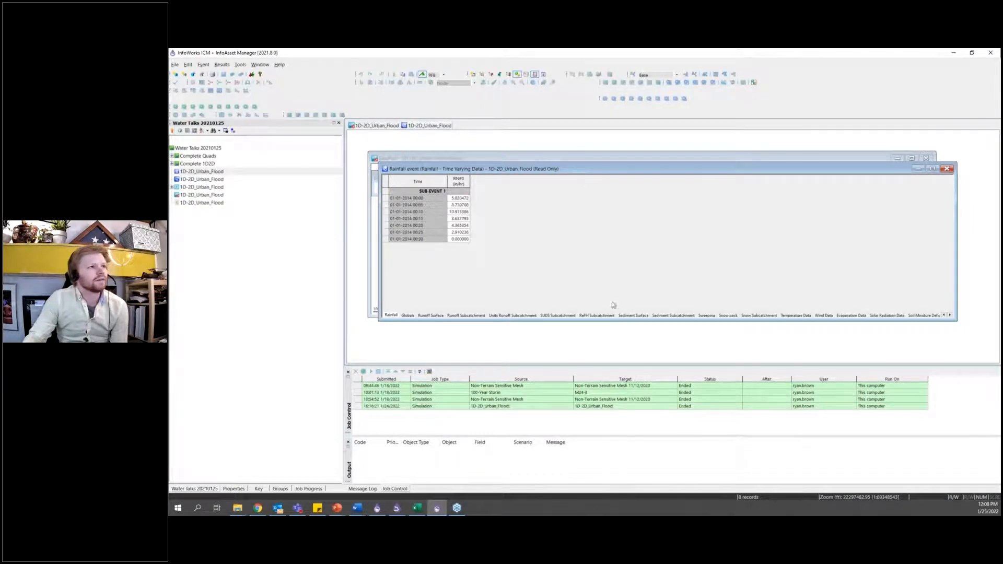
pyautogui.moveTo(615, 321); pyautogui.dragTo(616, 339)
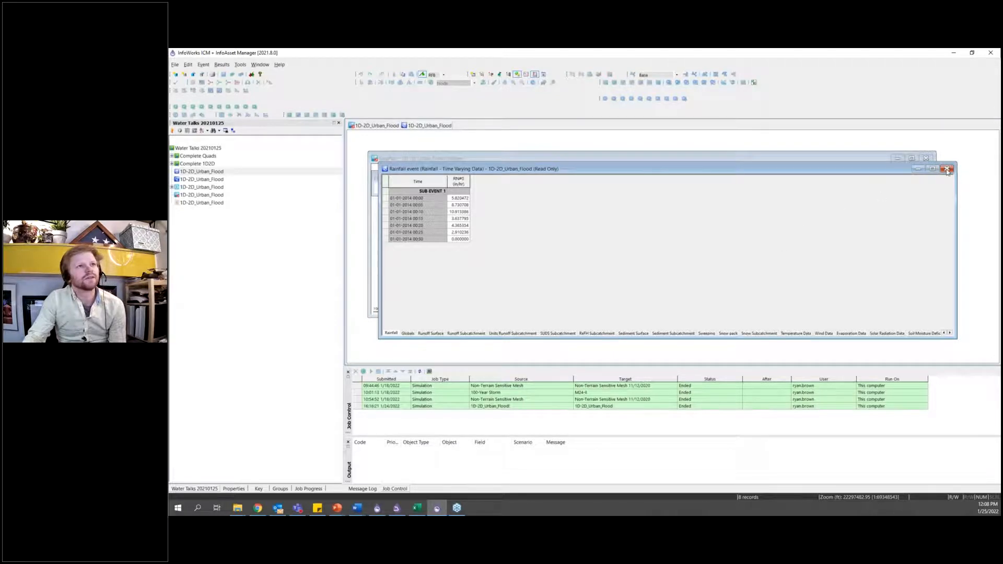
pyautogui.click(947, 168)
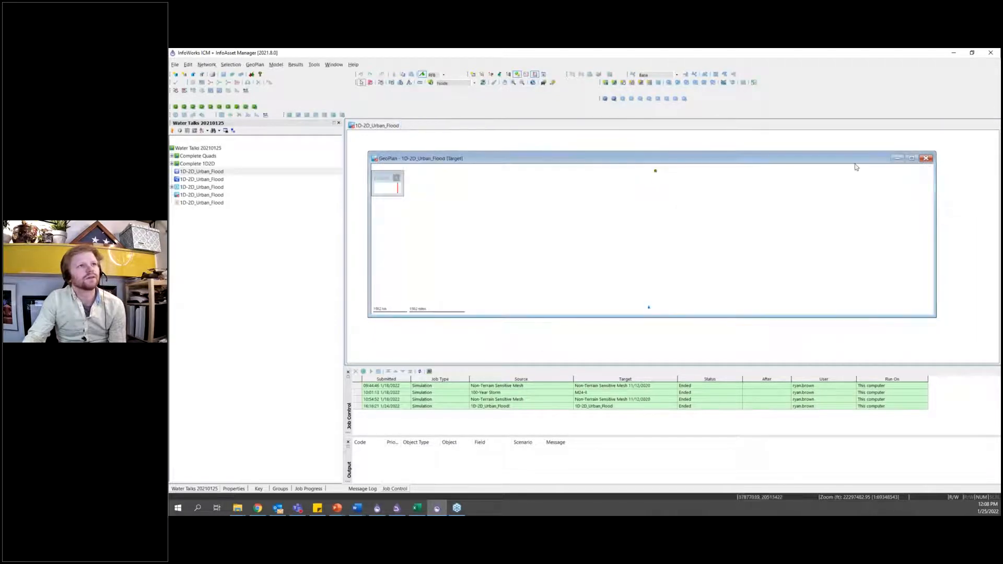
# Step: Maximize the GeoPlan and relocate the Q100 rain gage to x 960187 ft and y 20268187 ft
pyautogui.doubleClick(828, 162)
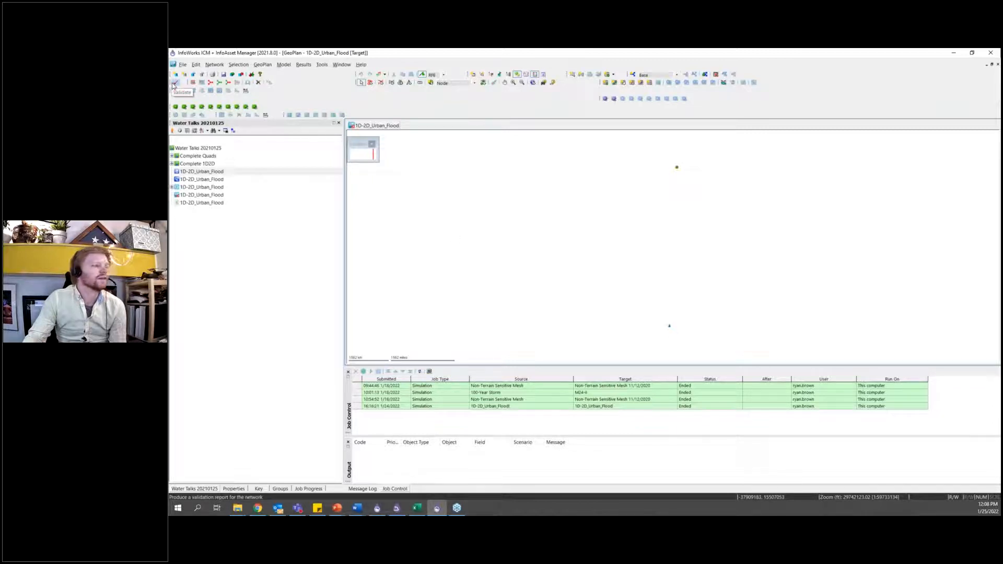
pyautogui.click(670, 327)
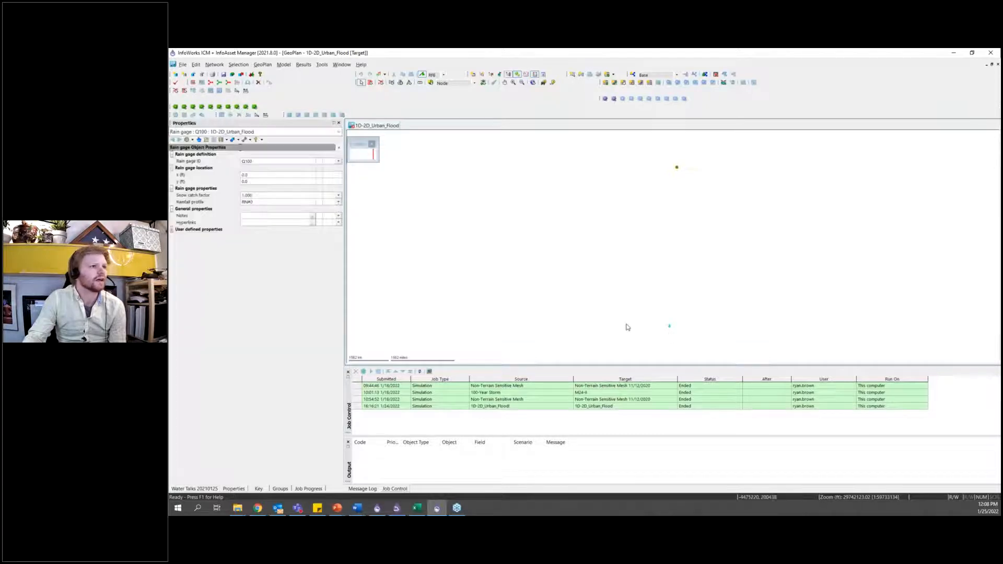
pyautogui.click(257, 175)
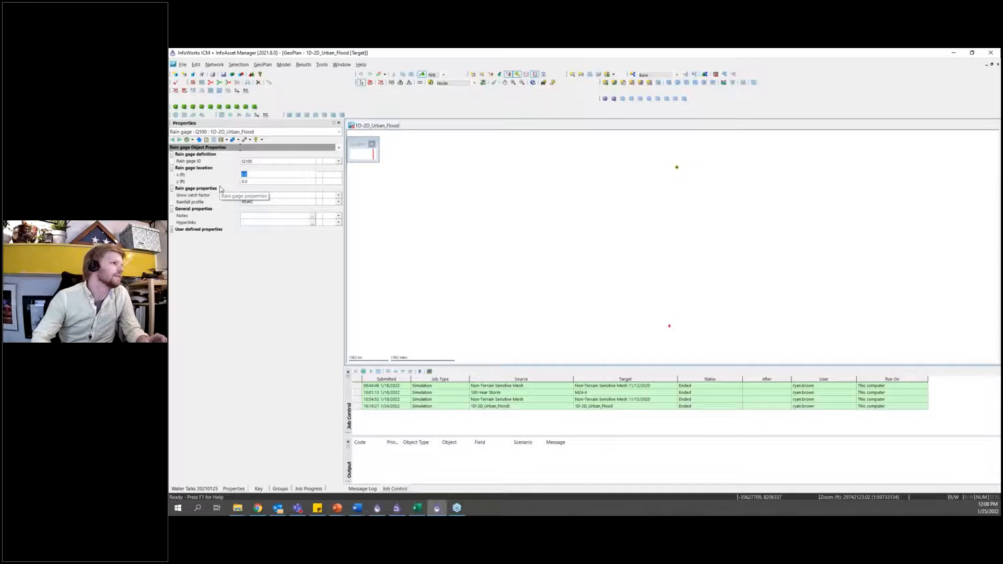
pyautogui.write('960187')
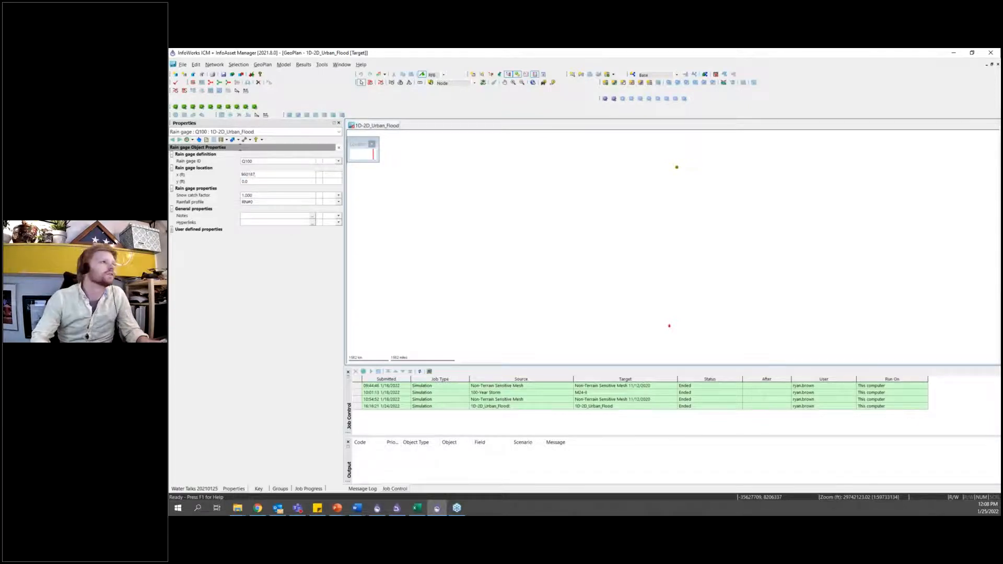
pyautogui.press('Return')
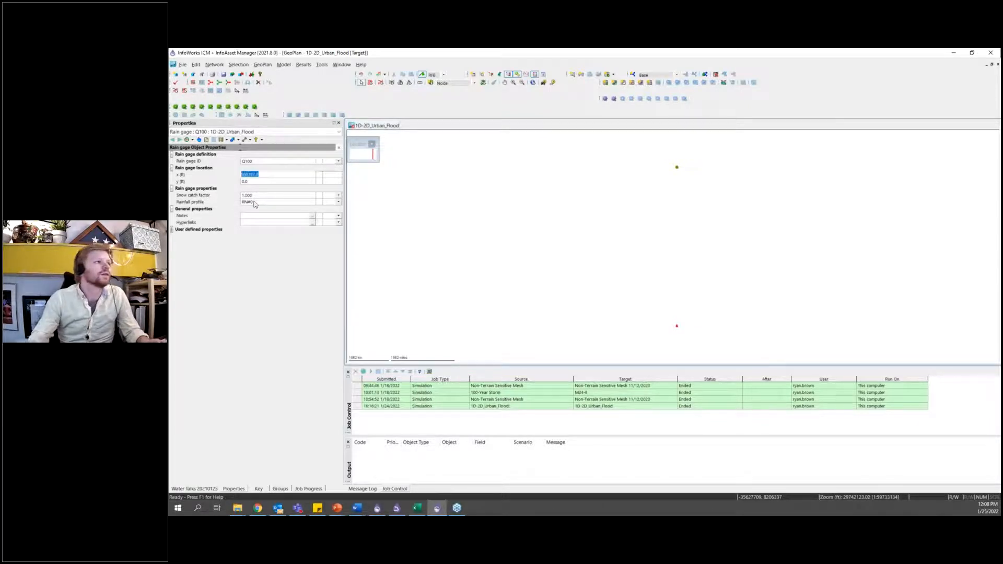
pyautogui.click(253, 183)
pyautogui.doubleClick(251, 182)
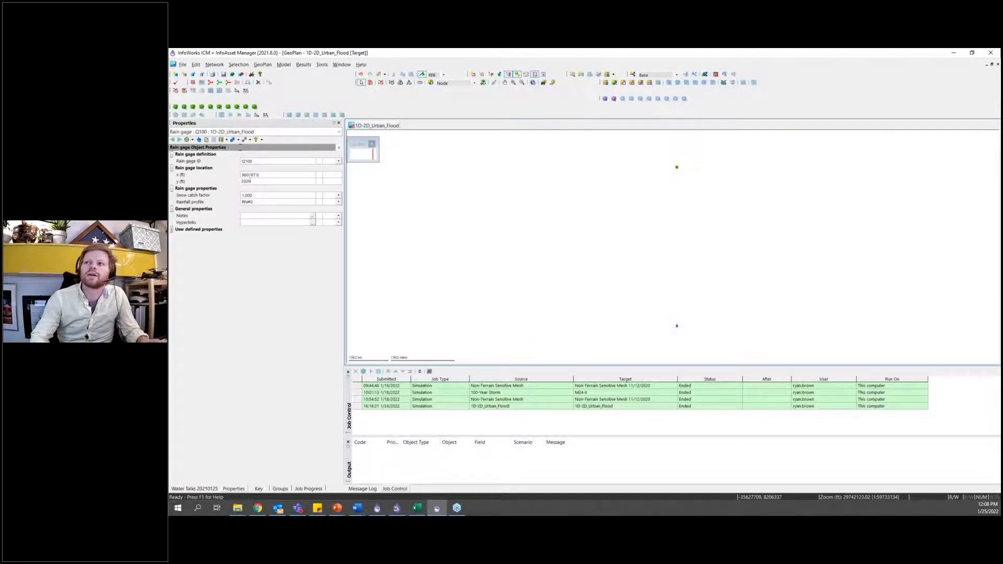
pyautogui.write('20268187')
pyautogui.press('Return')
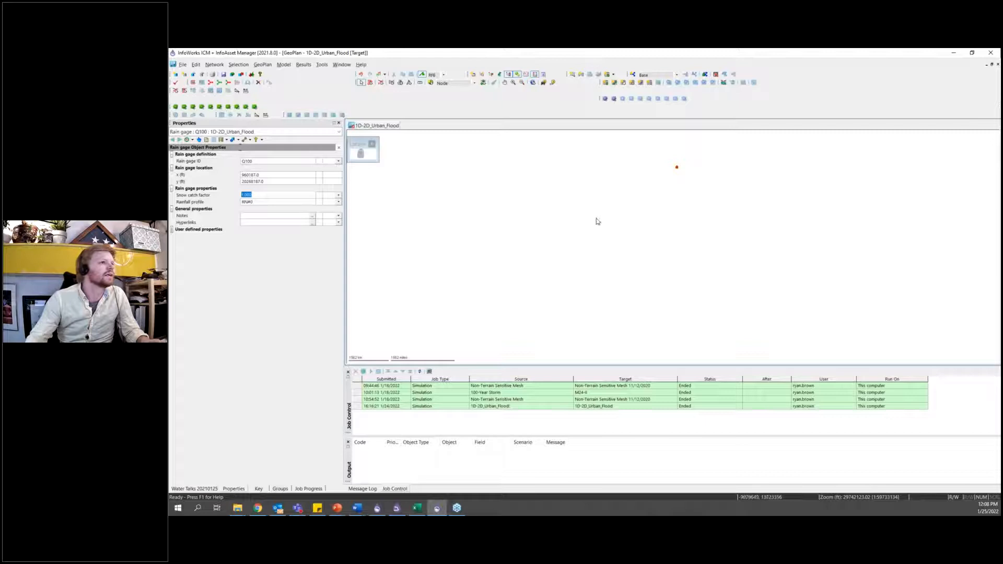
# Step: Zoom the GeoPlan to the extents of the network
pyautogui.rightClick(673, 194)
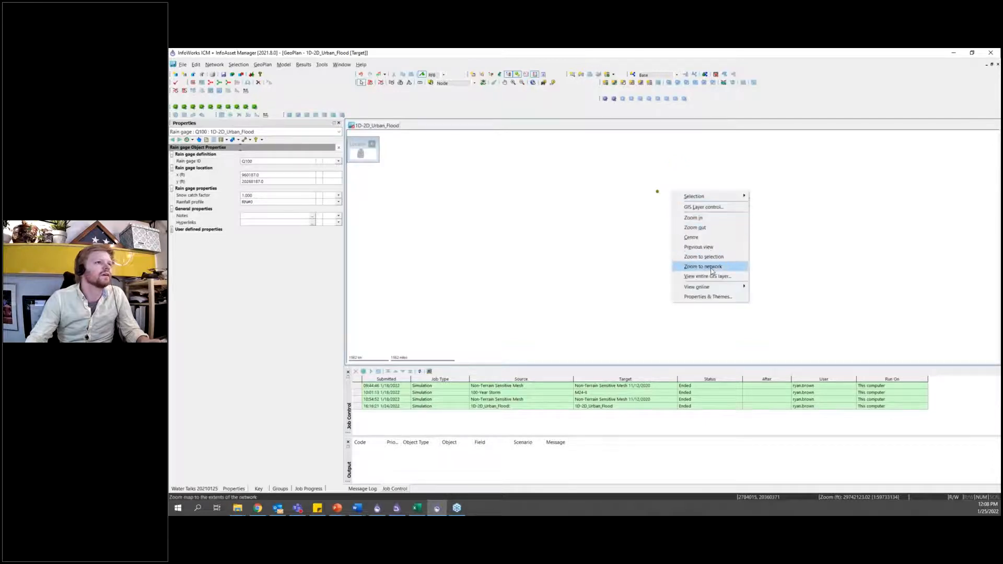
pyautogui.click(711, 268)
pyautogui.moveTo(709, 266); pyautogui.dragTo(613, 268)
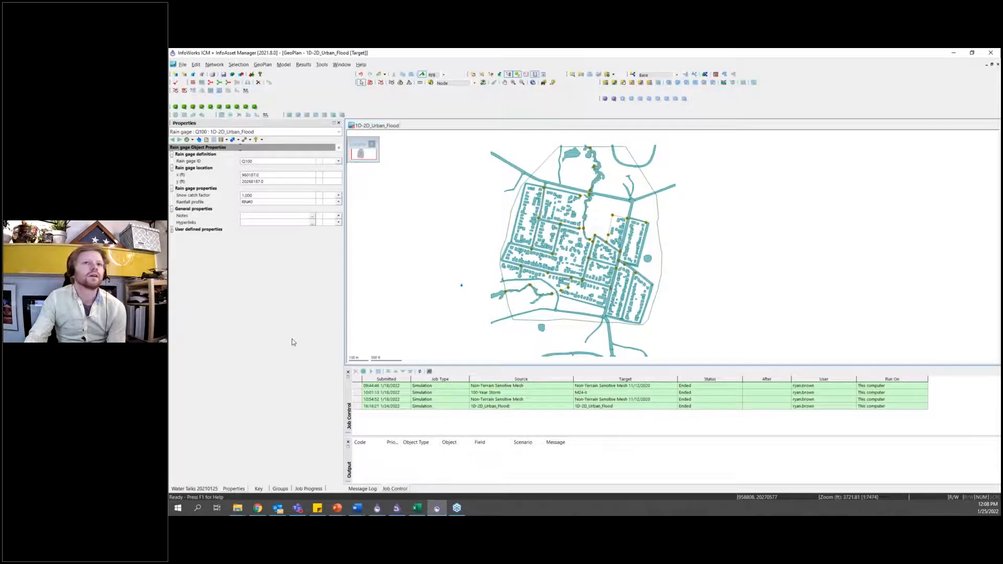
# Step: Review the Water Talks 20210125 model group, switch to XPSWMM and check which export and creation options the DTM layer offers
pyautogui.click(212, 490)
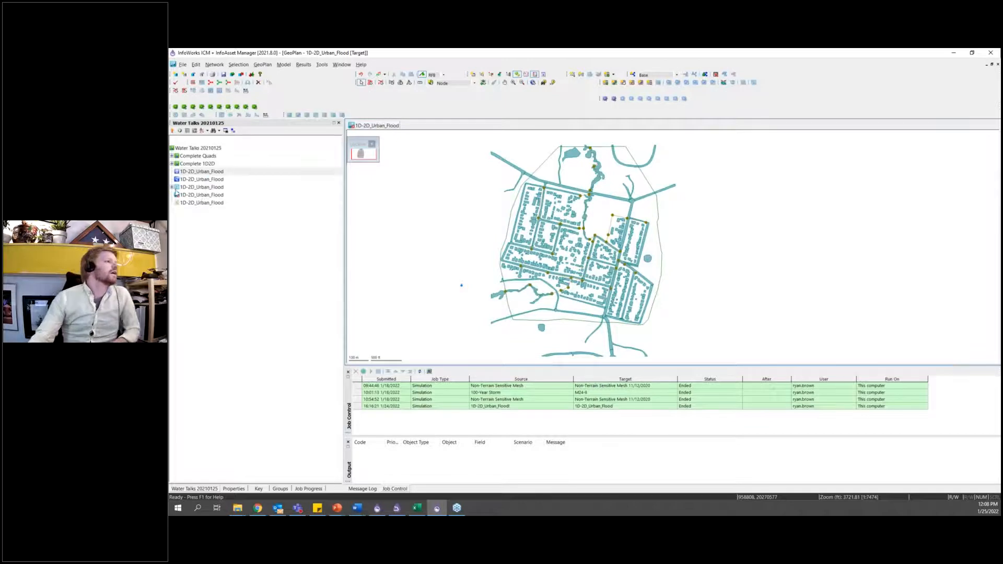
pyautogui.rightClick(188, 149)
pyautogui.click(292, 454)
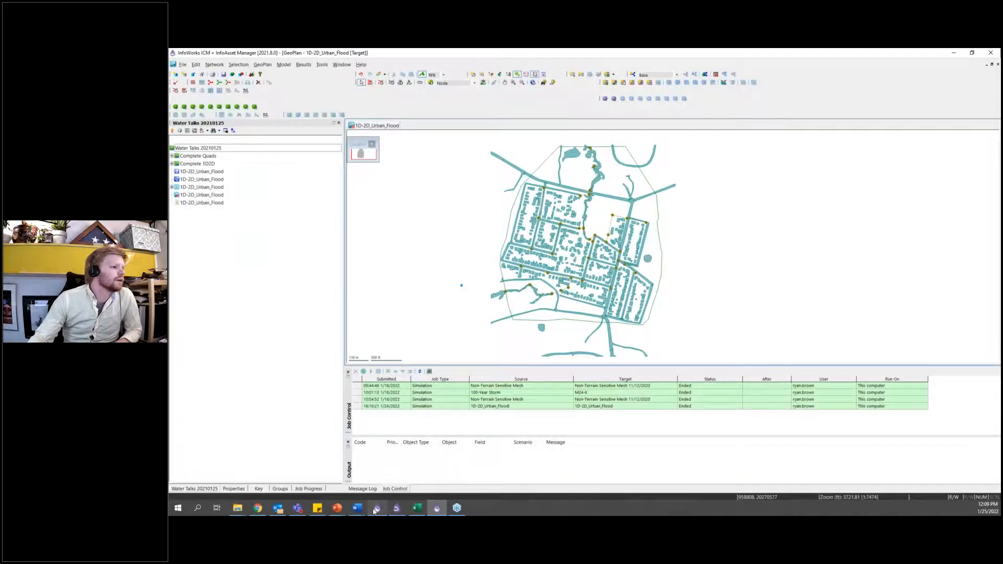
pyautogui.click(381, 510)
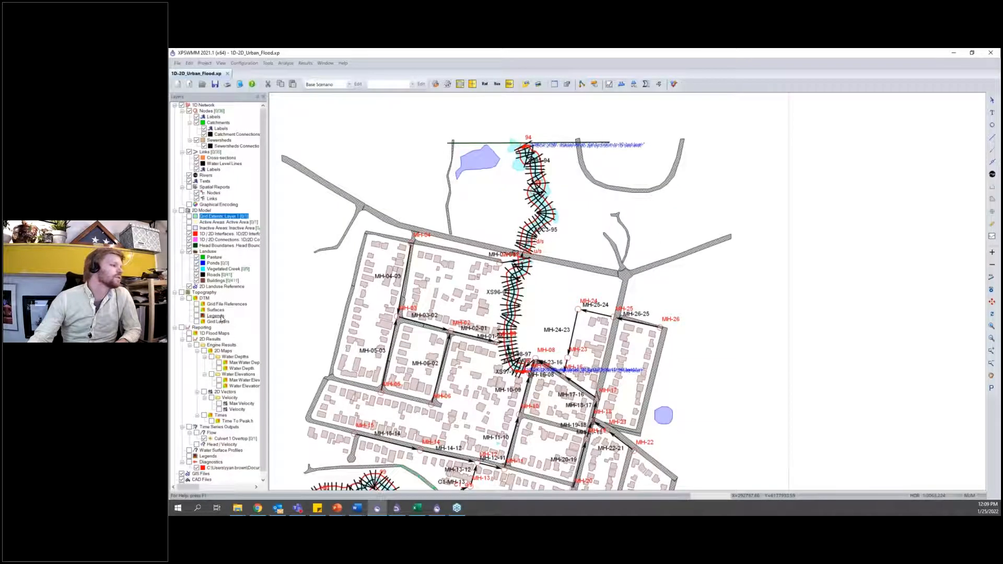
pyautogui.rightClick(203, 299)
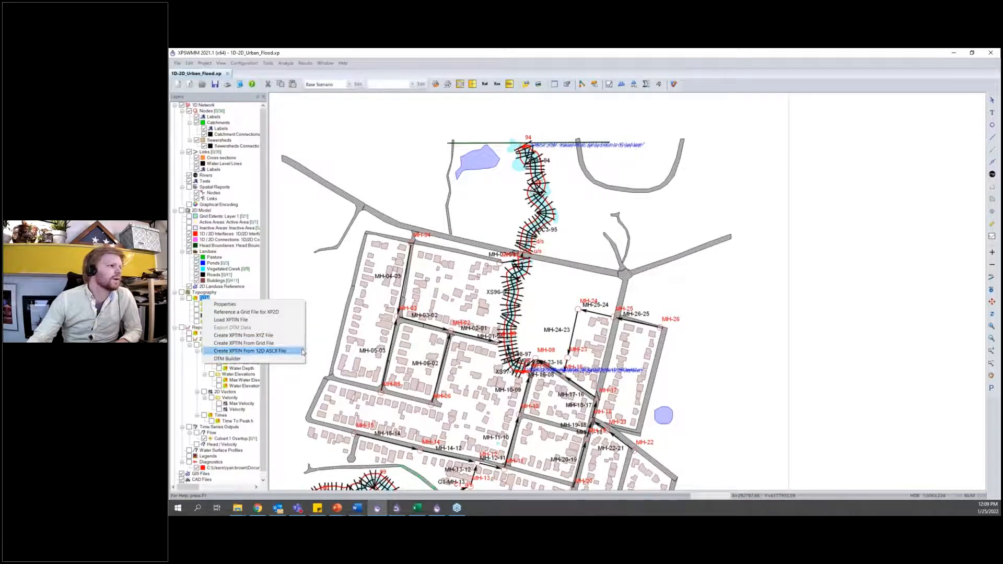
pyautogui.click(348, 279)
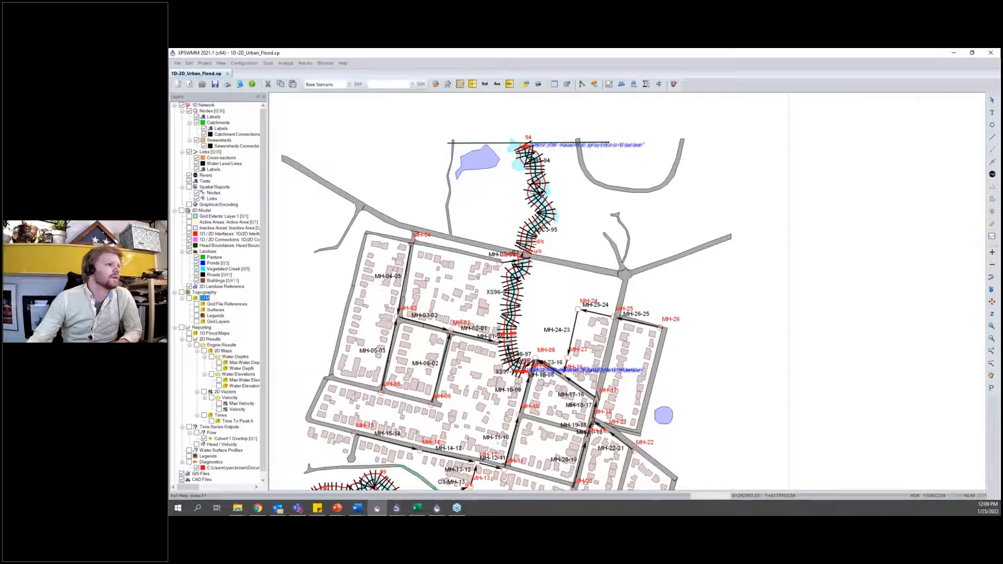
# Step: Switch to InfoWorks ICM and start a SWMM ground model grid import into Water Talks 20210125 from Surface.asc in Exported Modeling Data
pyautogui.click(951, 55)
pyautogui.click(196, 164)
pyautogui.rightClick(184, 148)
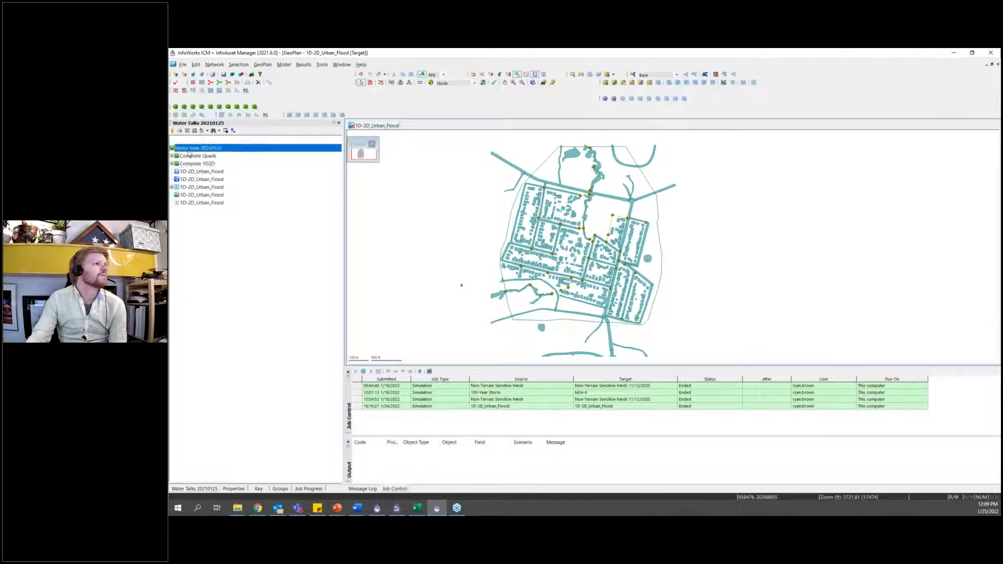
pyautogui.moveTo(230, 217)
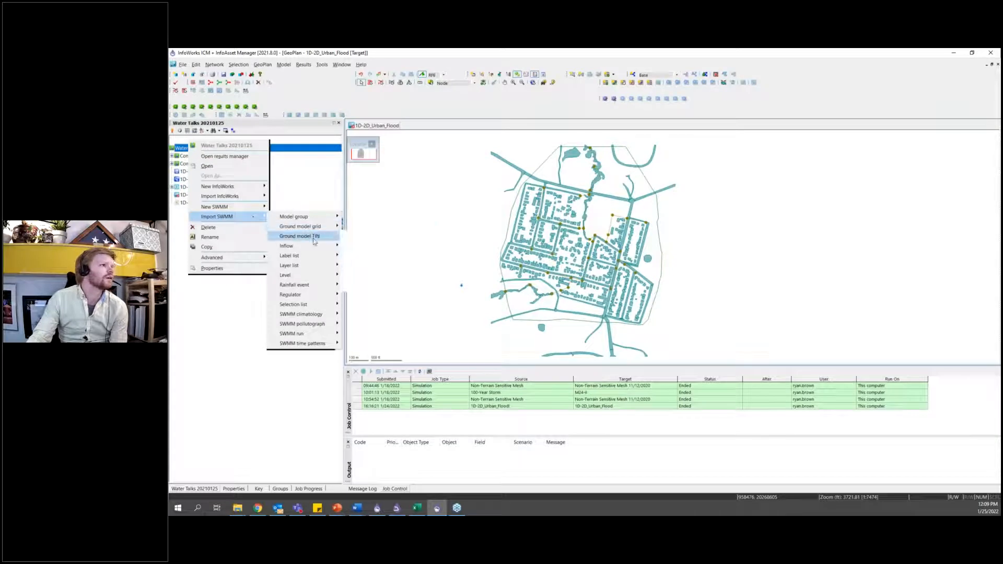
pyautogui.moveTo(313, 237)
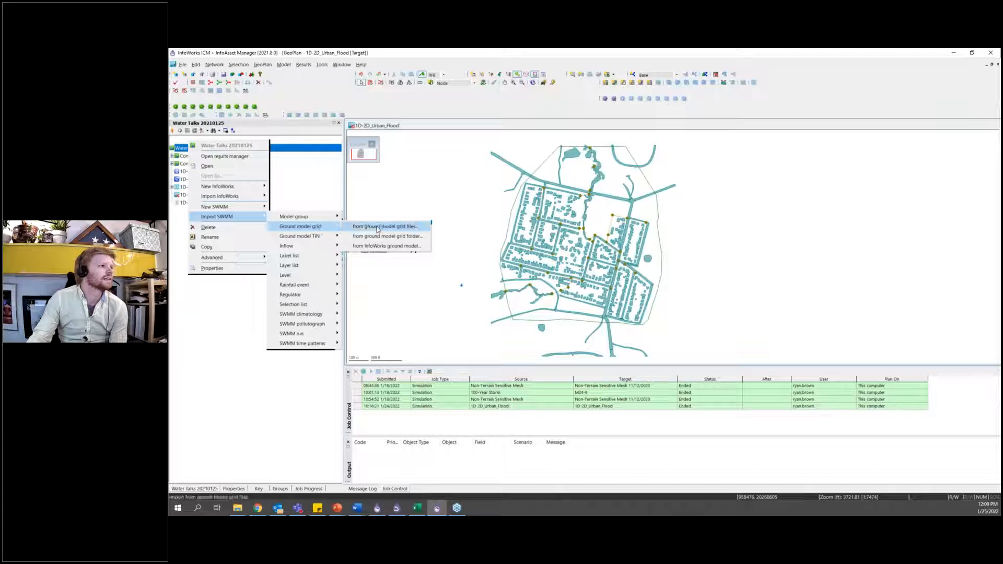
pyautogui.click(387, 226)
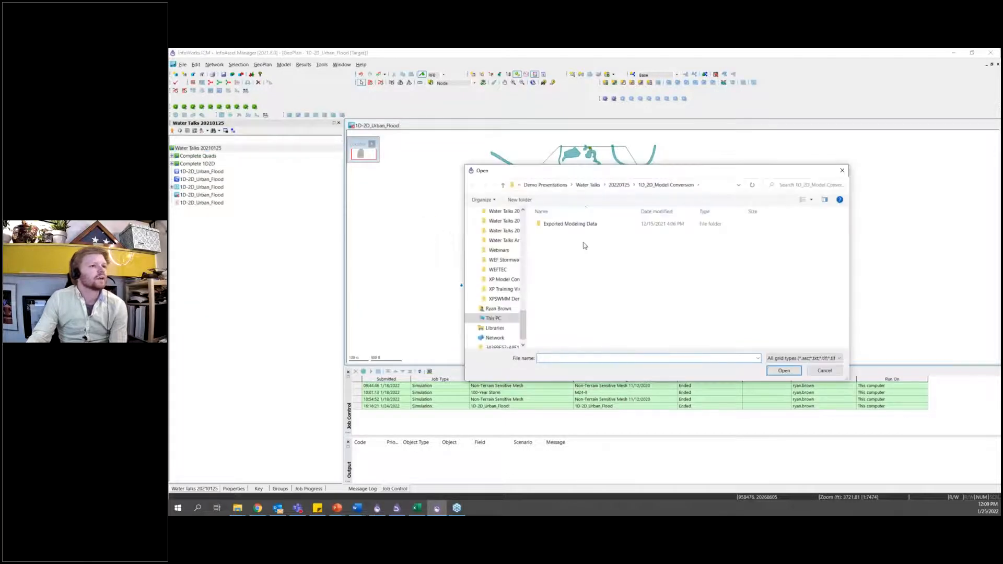
pyautogui.doubleClick(569, 224)
pyautogui.click(569, 225)
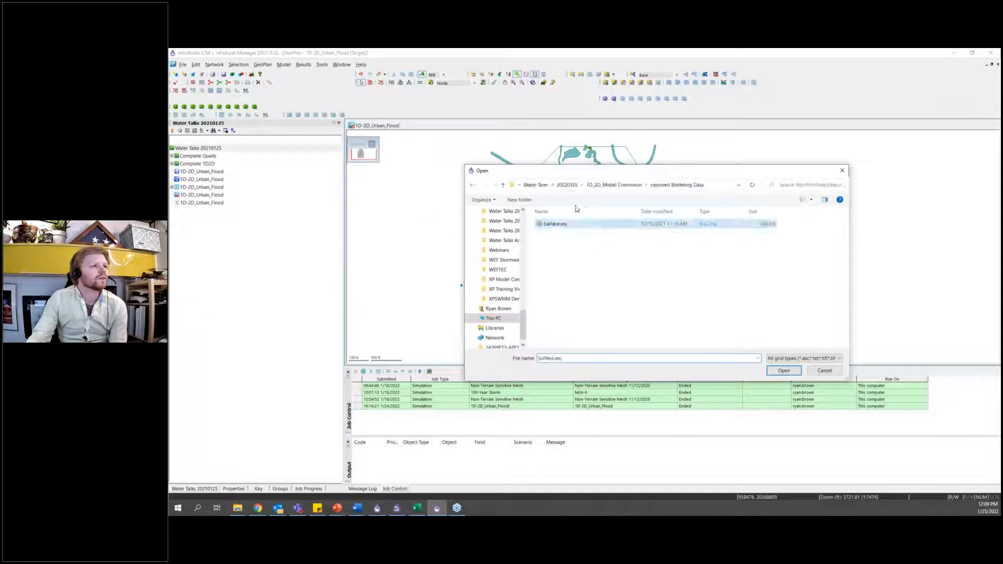
pyautogui.click(733, 352)
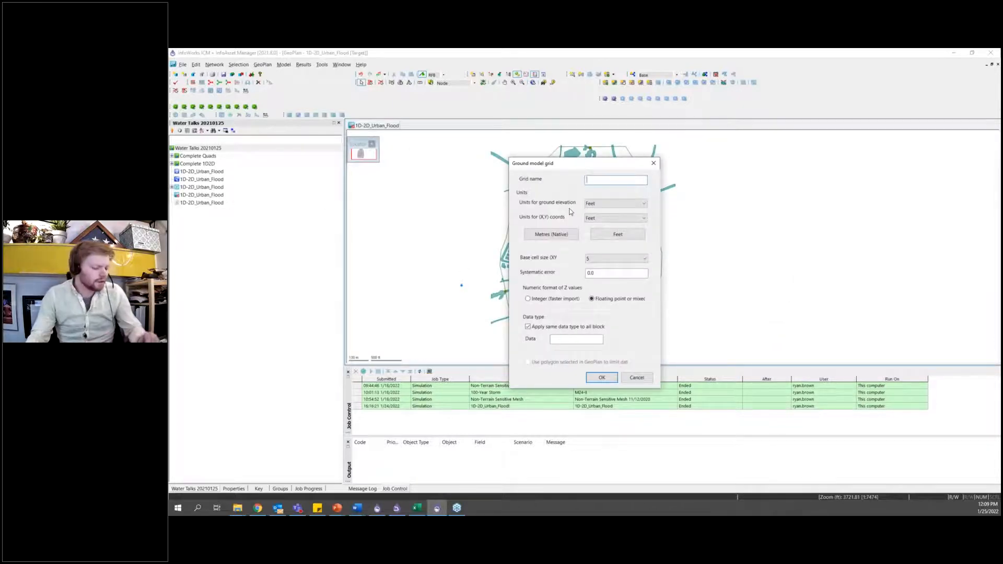
# Step: Name the ground model grid DTM, use metres for ground elevation and XY coordinates, and run the import
pyautogui.write('DTM')
pyautogui.click(552, 234)
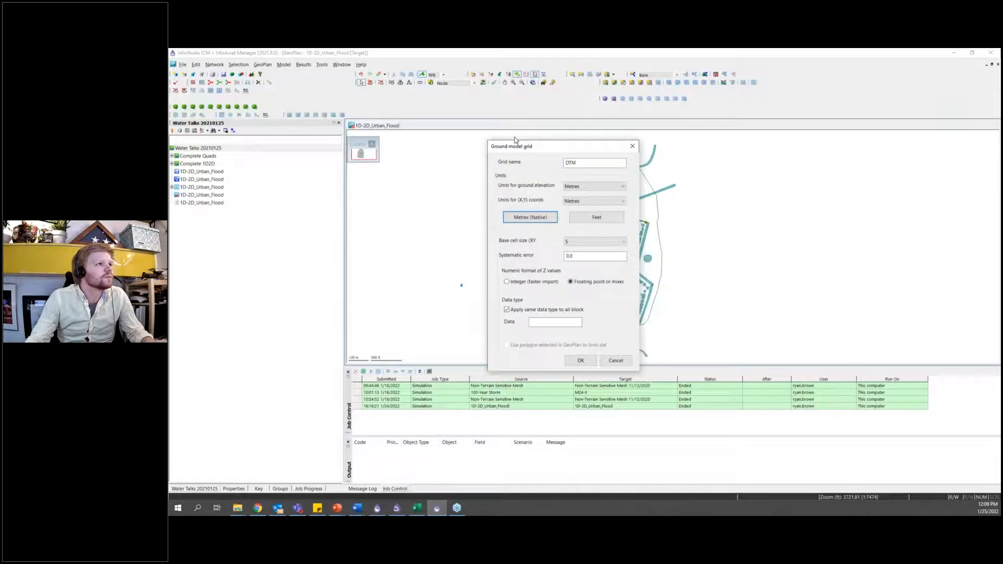
pyautogui.click(378, 508)
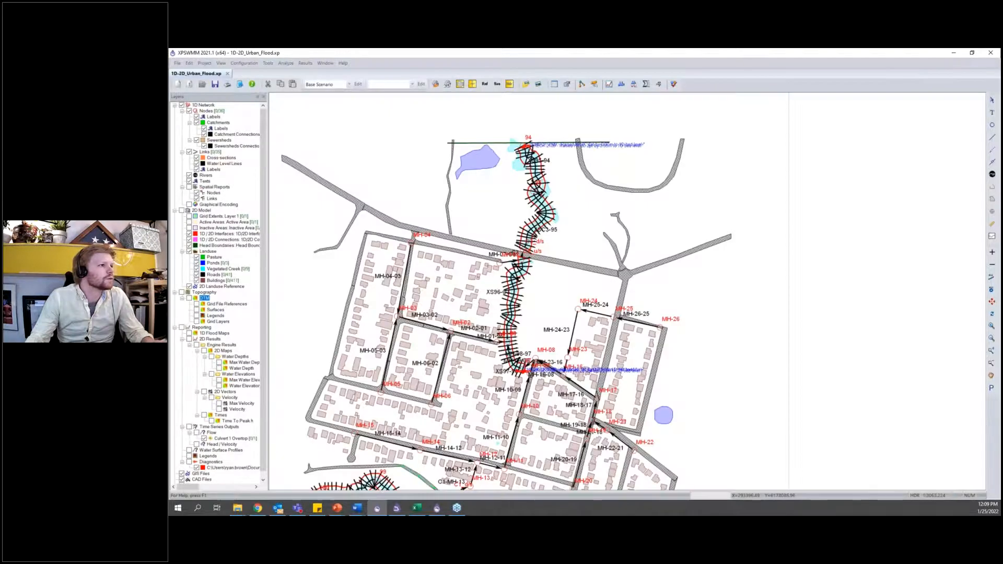
pyautogui.click(952, 55)
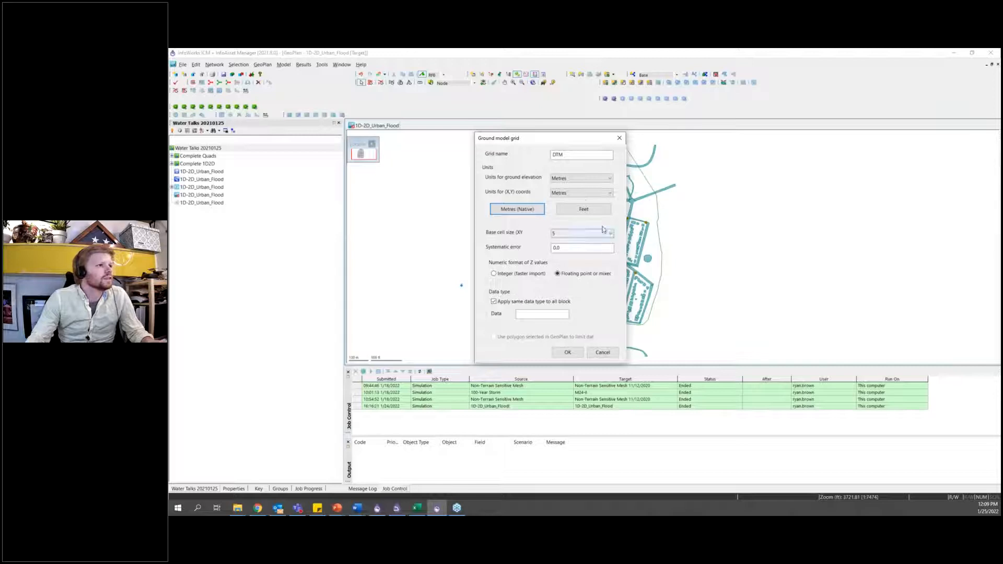
pyautogui.click(577, 354)
# Step: Load the DTM ground model onto the network's GeoPlan, and turn off display of the Ground Model layer
pyautogui.moveTo(187, 206); pyautogui.dragTo(508, 217)
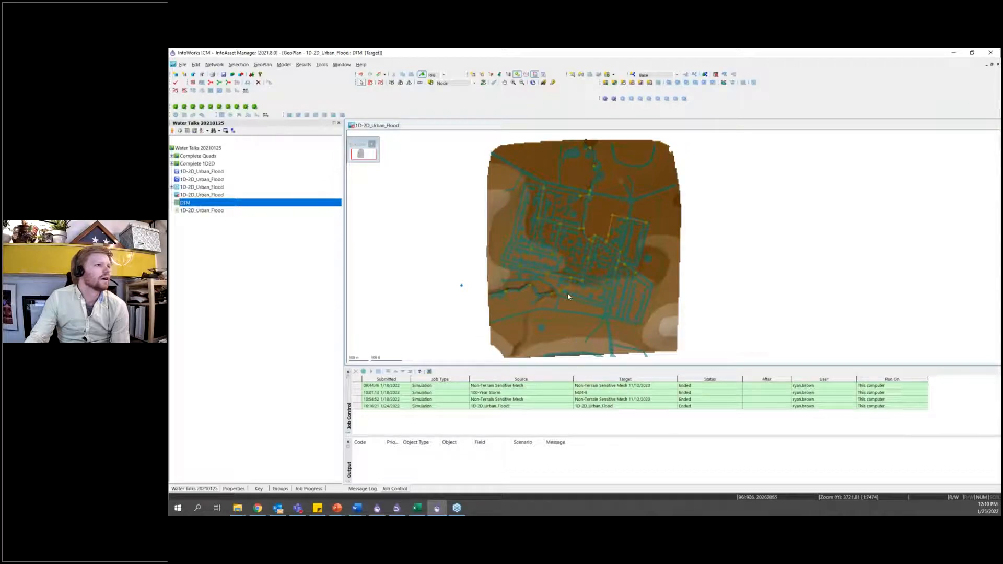
pyautogui.rightClick(532, 242)
pyautogui.moveTo(544, 248)
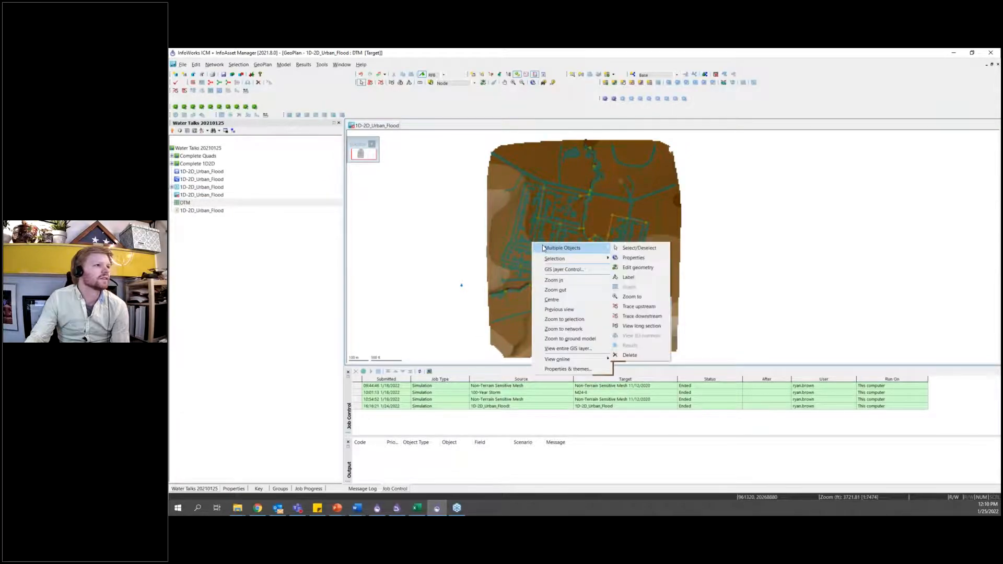
pyautogui.click(568, 369)
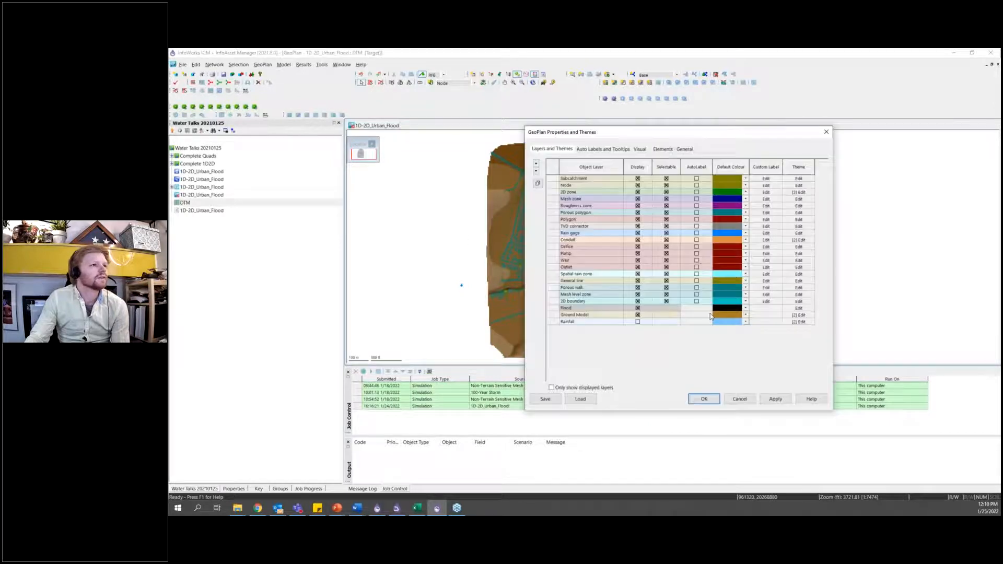
pyautogui.click(638, 315)
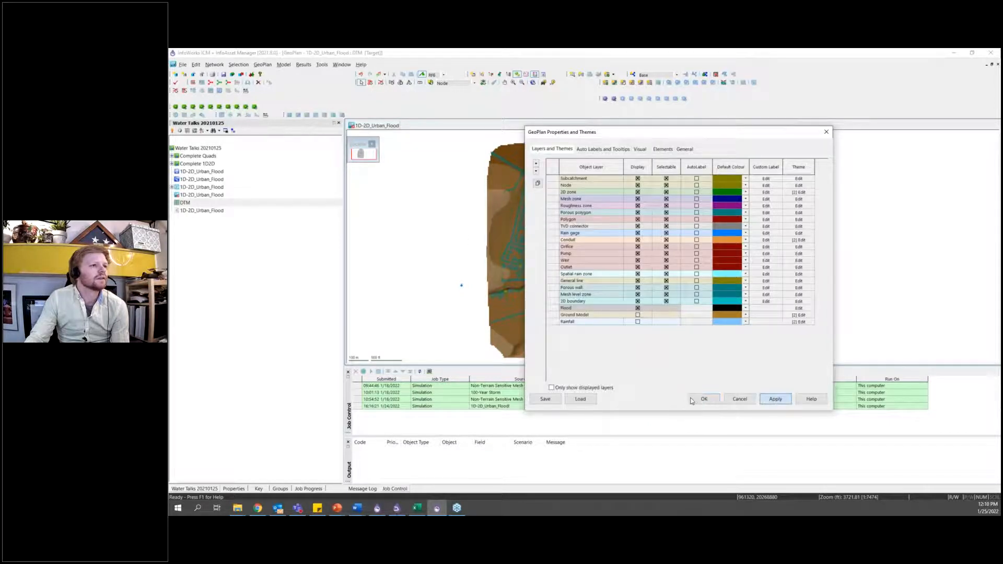
pyautogui.click(704, 399)
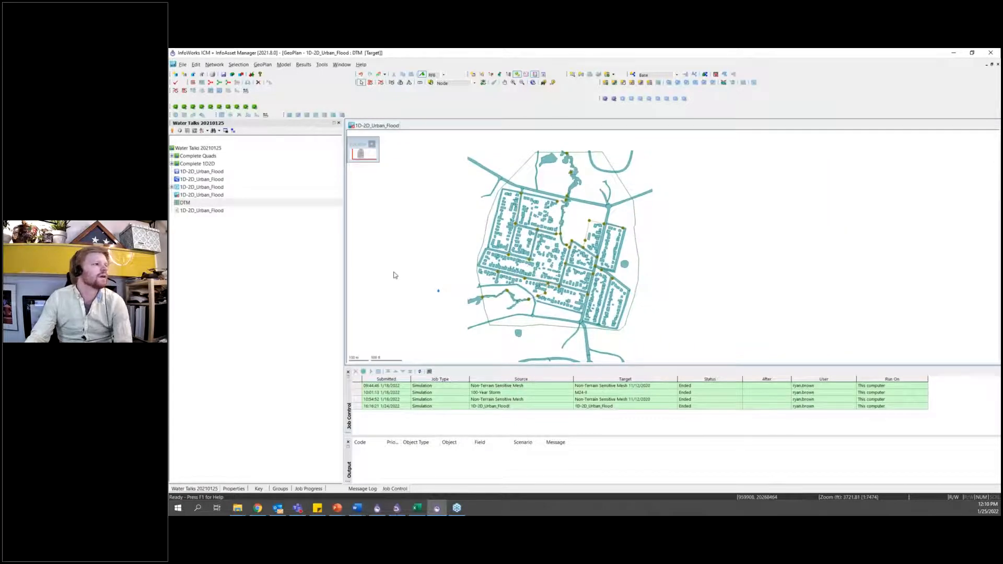
# Step: Examine the GeoPlan map control and online map settings in the program options, and close them without changes
pyautogui.click(302, 66)
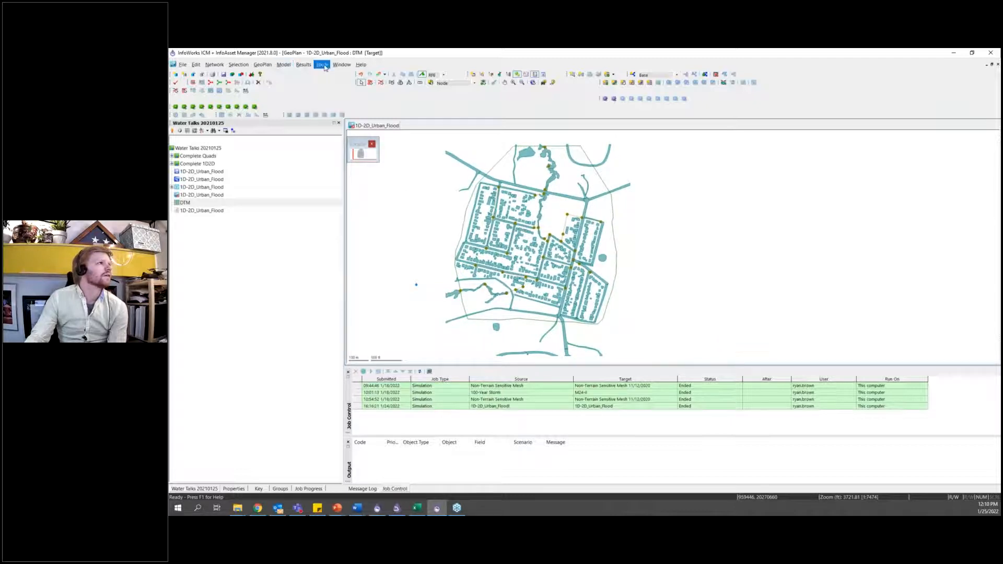
pyautogui.moveTo(324, 67)
pyautogui.click(336, 115)
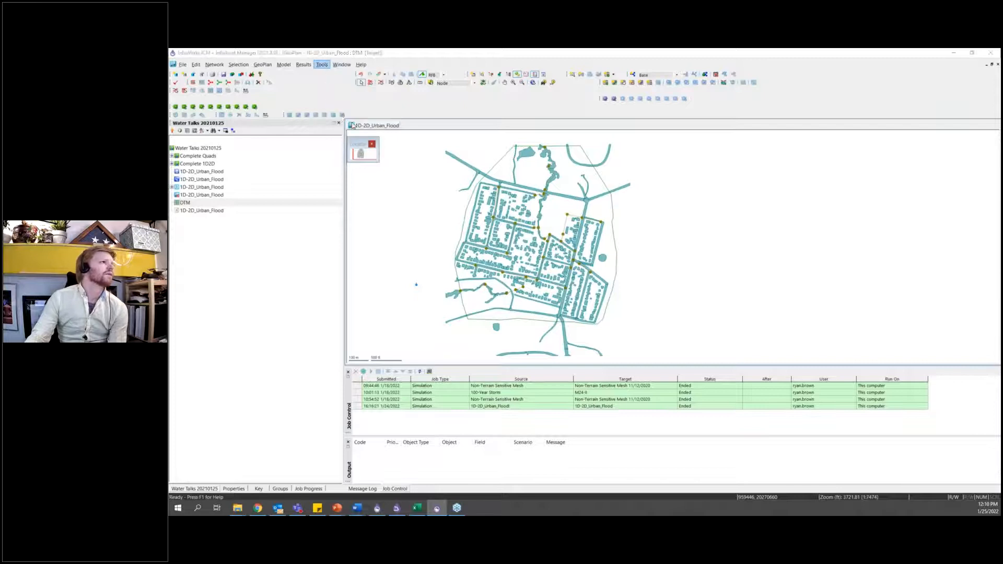
pyautogui.click(502, 180)
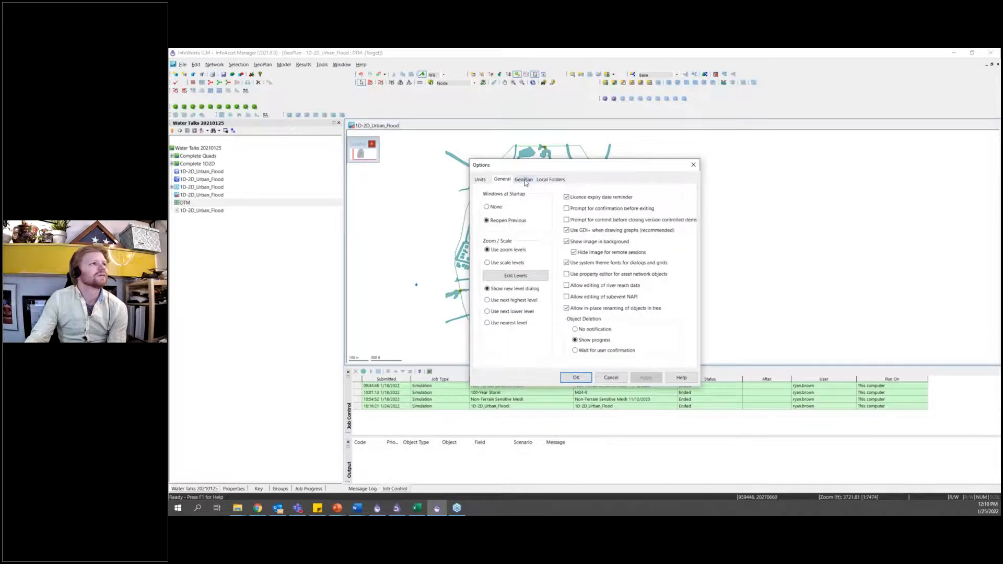
pyautogui.click(524, 179)
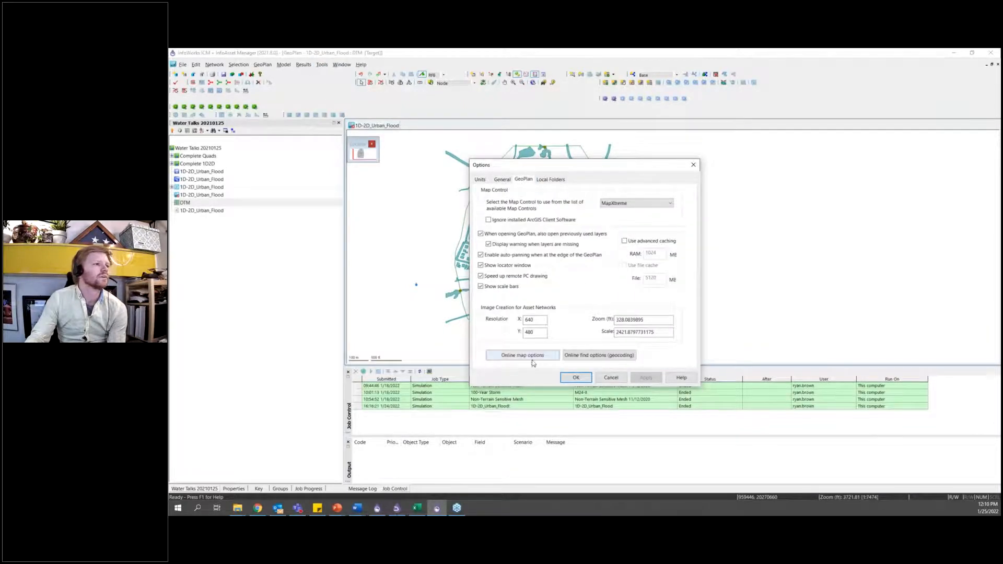
pyautogui.click(611, 378)
# Step: Examine the GeoPlan's coordinate system projection and its bounds, and close the settings without changes
pyautogui.click(266, 65)
pyautogui.click(275, 74)
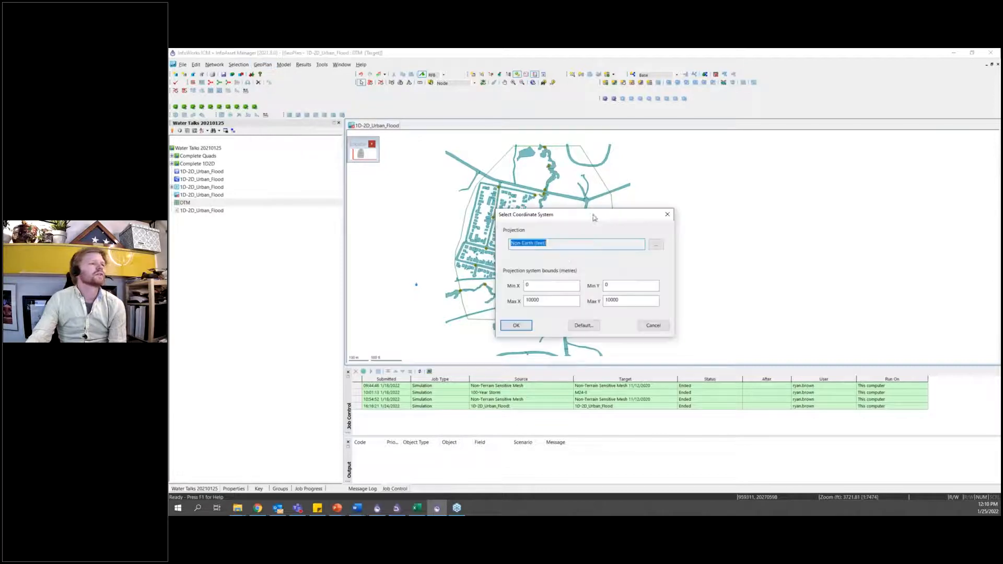
pyautogui.moveTo(568, 219); pyautogui.dragTo(506, 186)
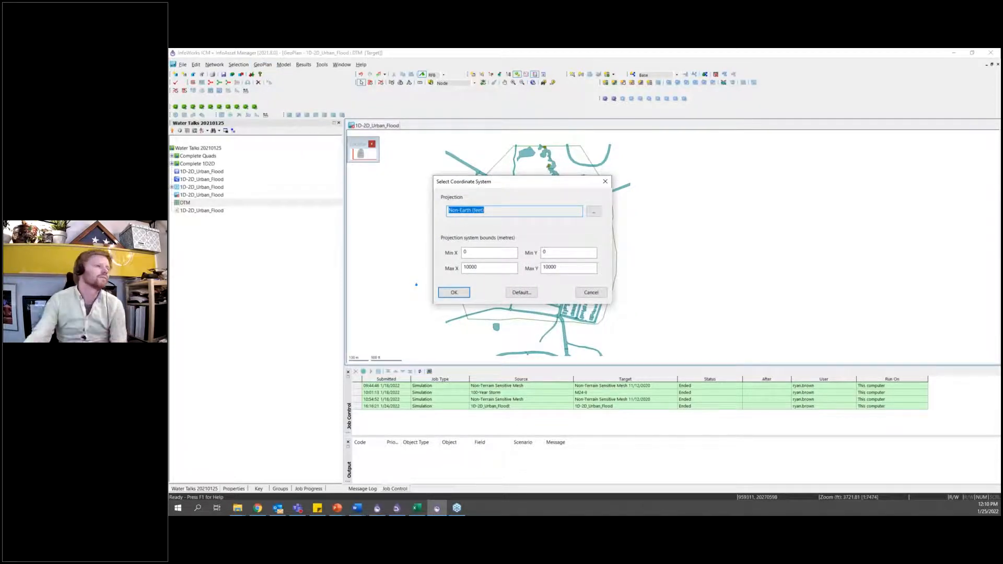
pyautogui.click(591, 292)
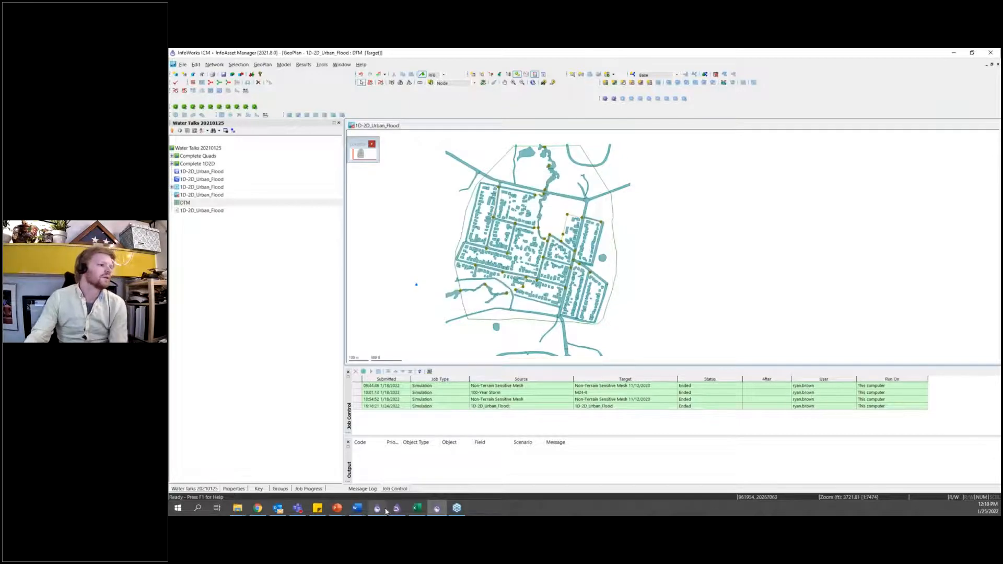
# Step: Switch to XPSWMM and check the GIS import and export options of the Pasture layer under Landuse
pyautogui.click(378, 508)
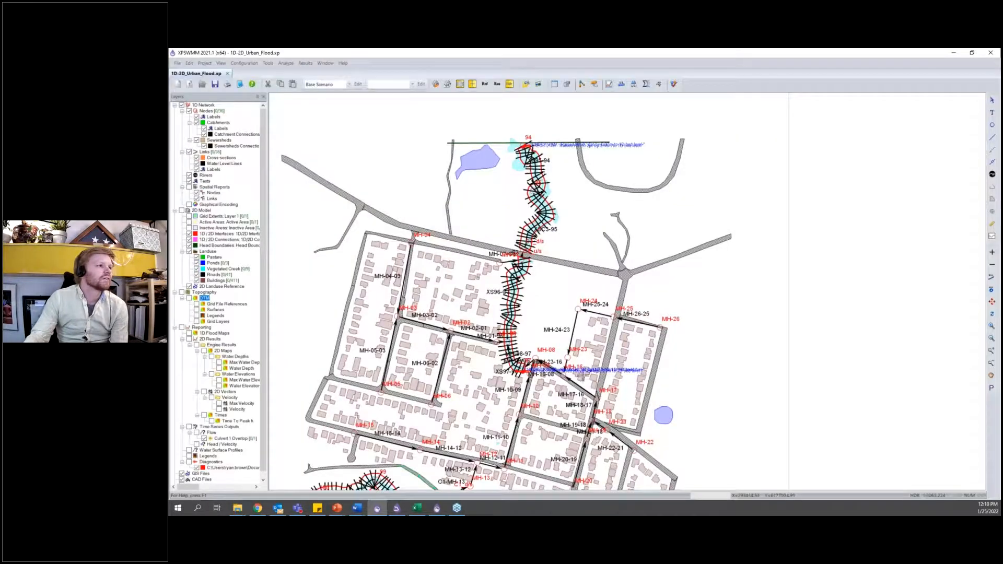
pyautogui.moveTo(465, 448); pyautogui.dragTo(493, 389)
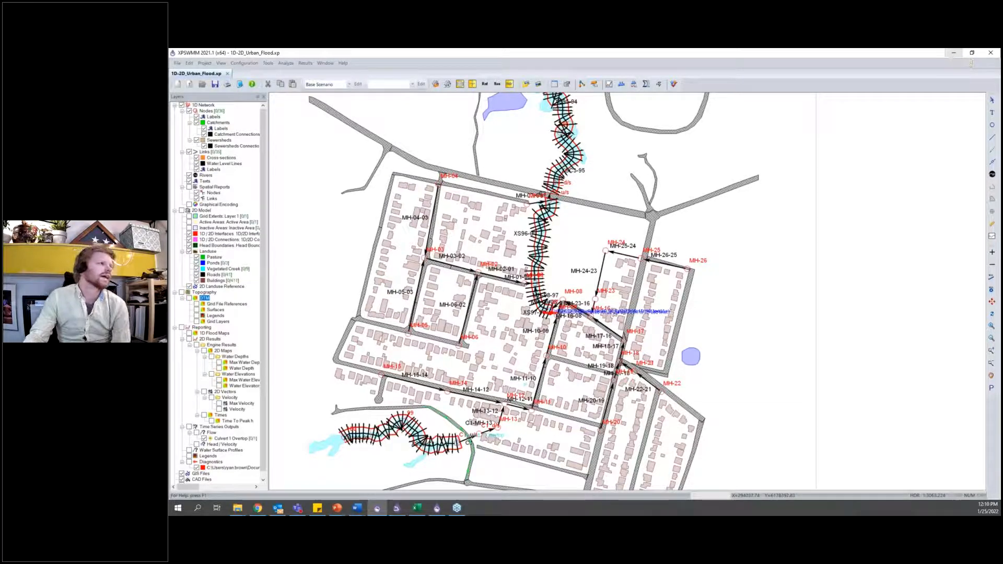
pyautogui.click(211, 252)
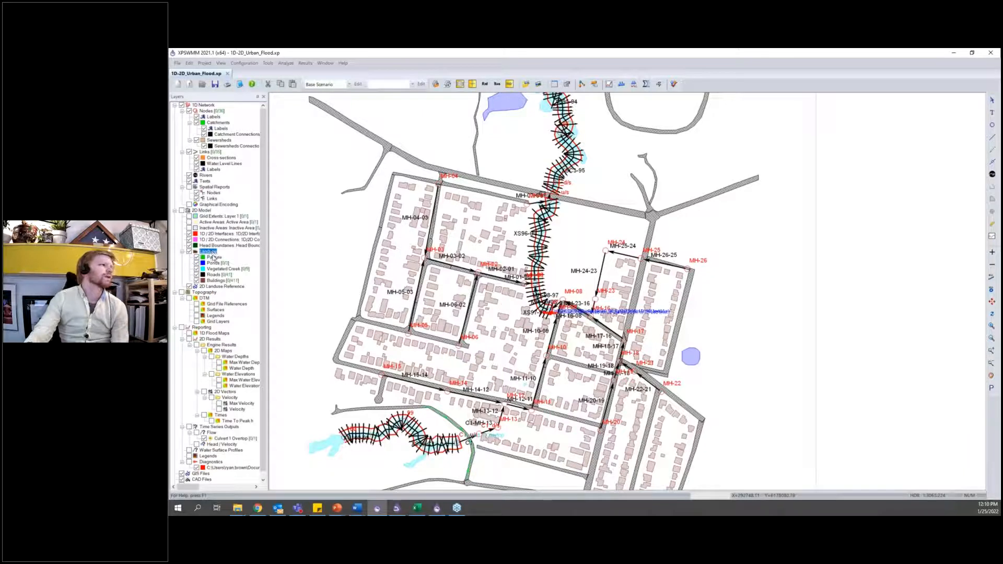
pyautogui.rightClick(213, 257)
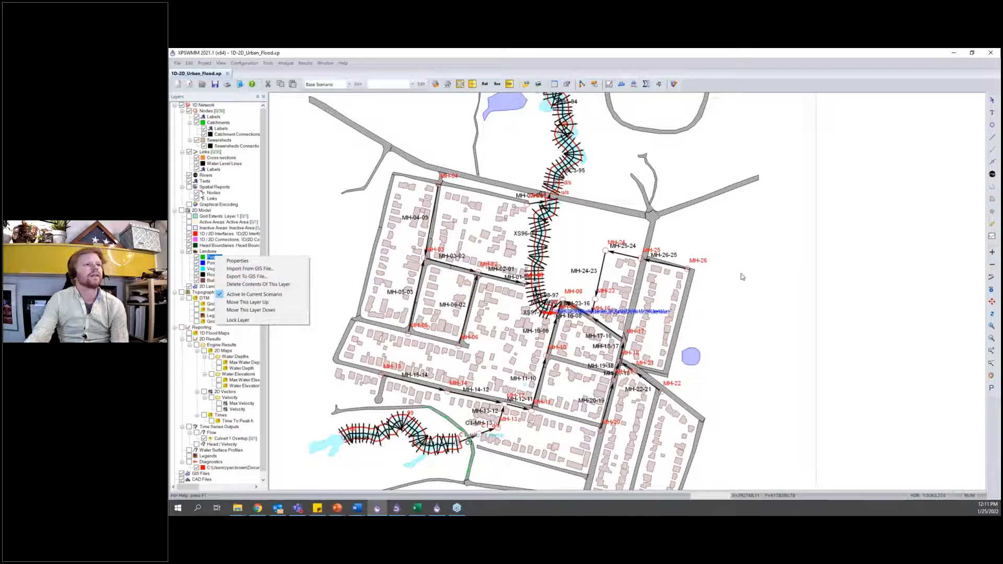
pyautogui.click(757, 306)
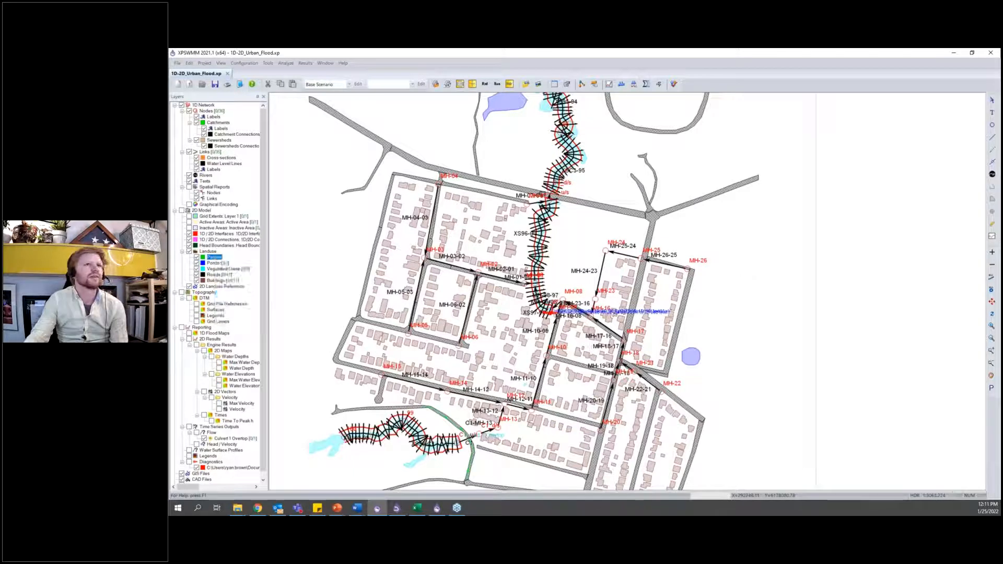
# Step: Switch to InfoWorks ICM, inspect the properties of the northwestern road's porous polygon, and clear the selection
pyautogui.click(955, 56)
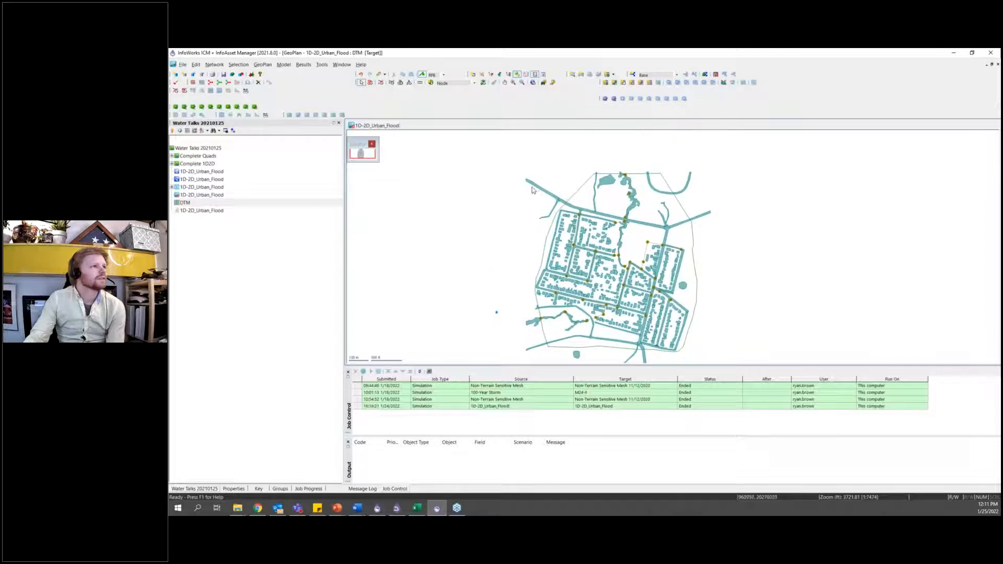
pyautogui.doubleClick(538, 188)
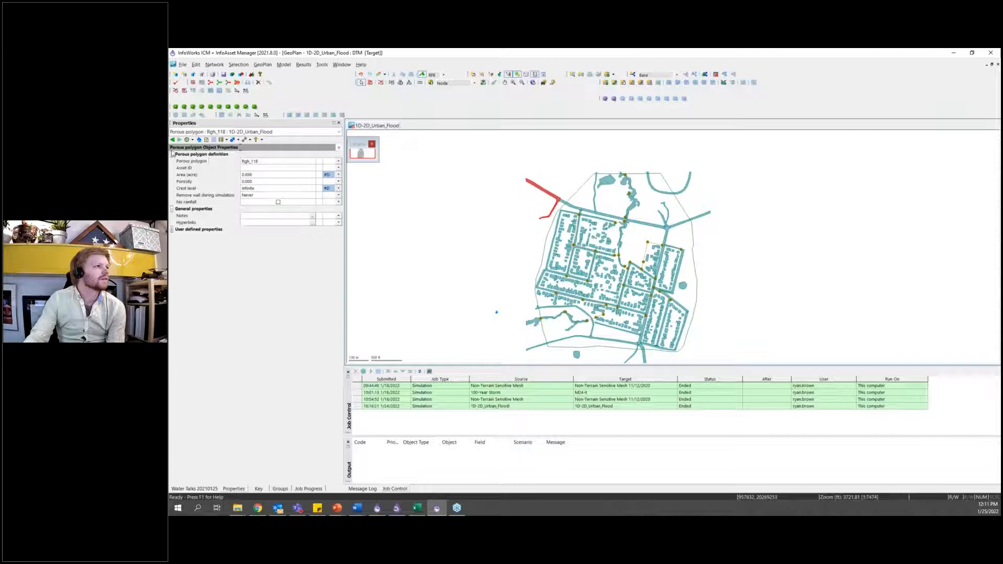
pyautogui.click(195, 490)
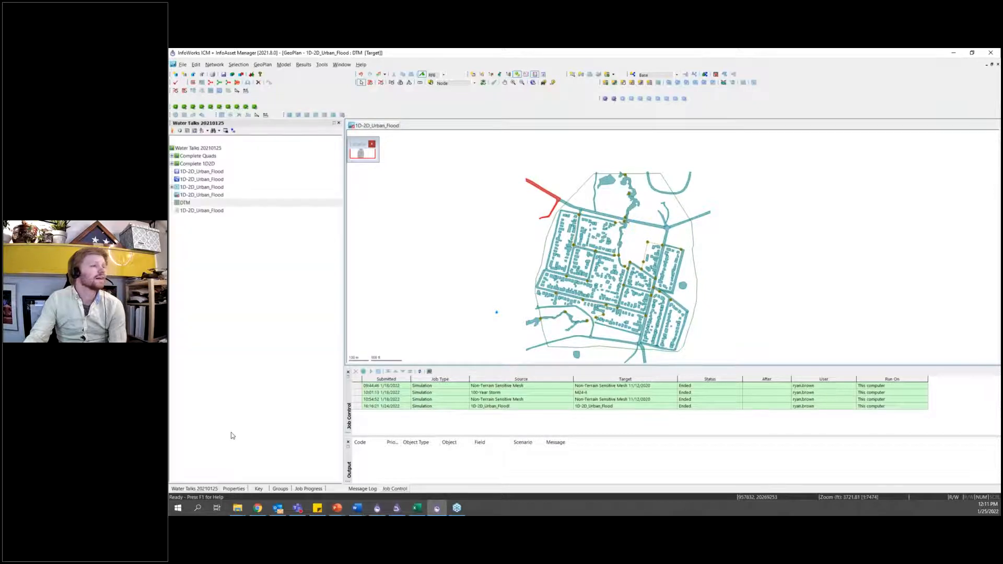
pyautogui.click(434, 265)
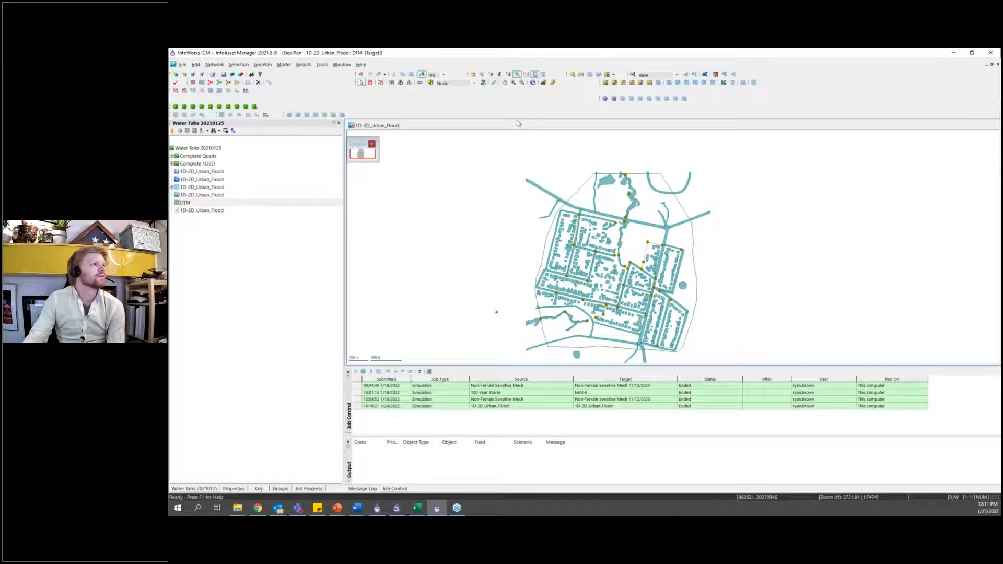
# Step: Check the network's import options, including the Open Data Import Centre
pyautogui.moveTo(496, 256); pyautogui.dragTo(480, 235)
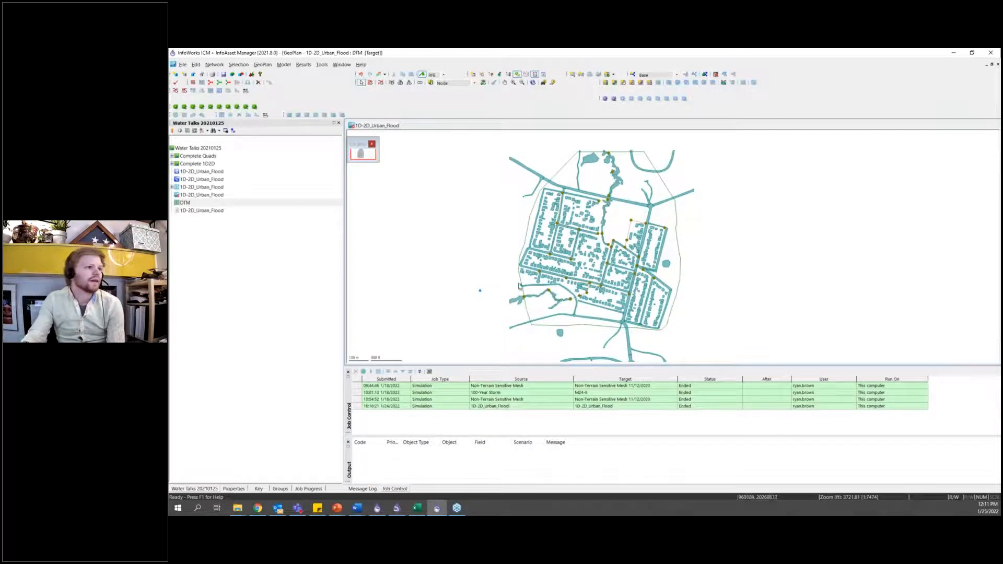
pyautogui.click(215, 64)
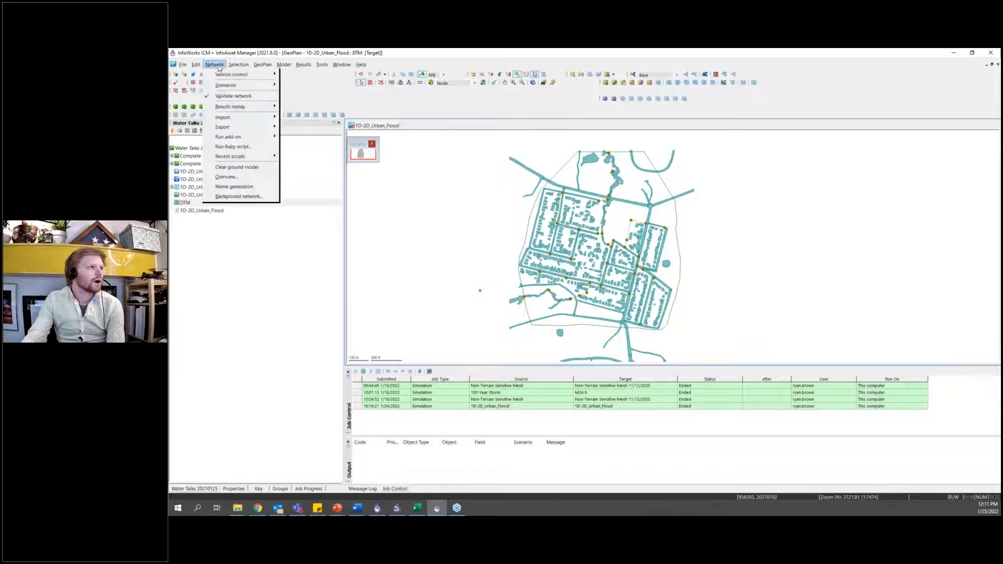
pyautogui.moveTo(245, 117)
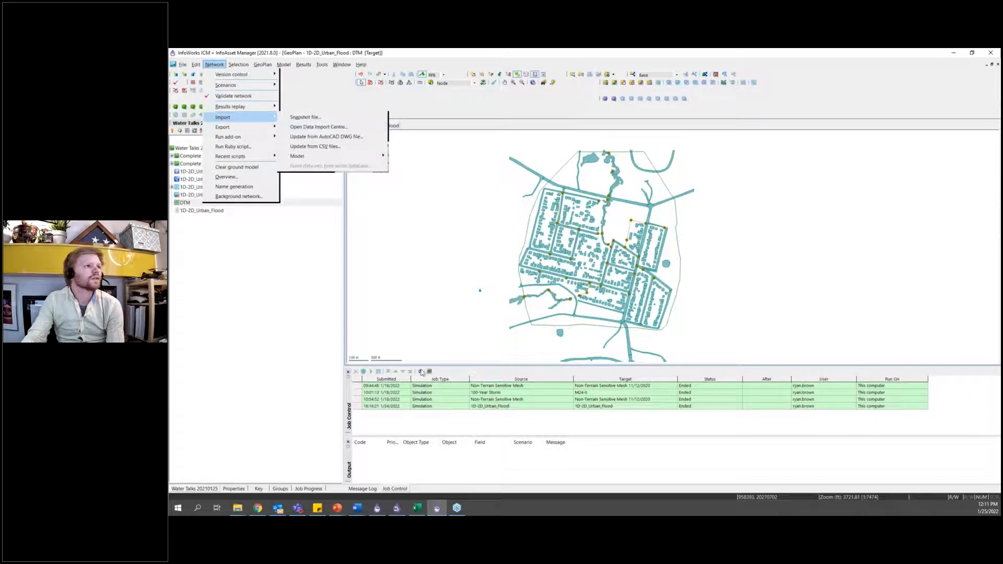
pyautogui.click(302, 127)
pyautogui.moveTo(752, 302); pyautogui.dragTo(730, 300)
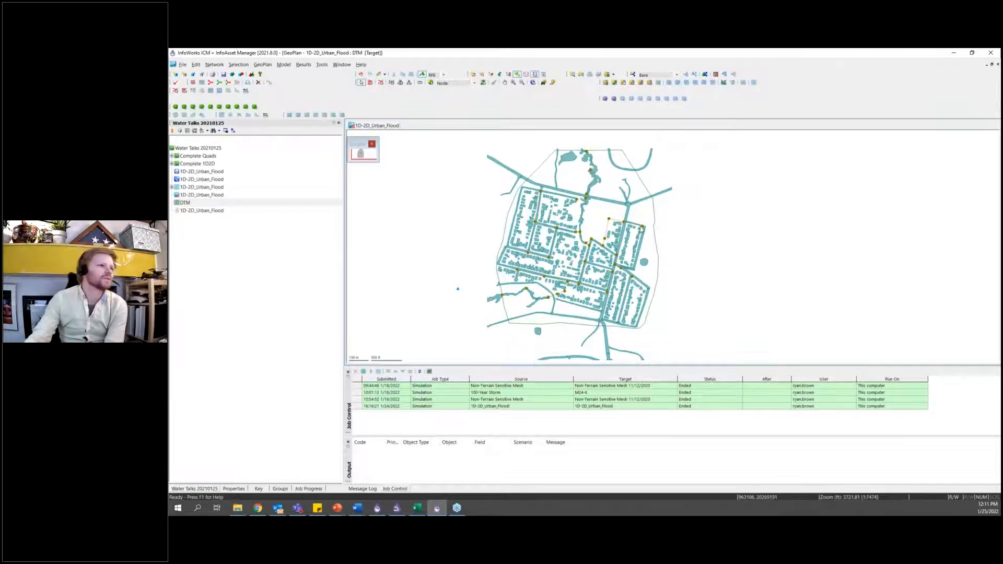
# Step: Open the network's polygon grid, select every porous polygon record, and return to the GeoPlan
pyautogui.click(631, 83)
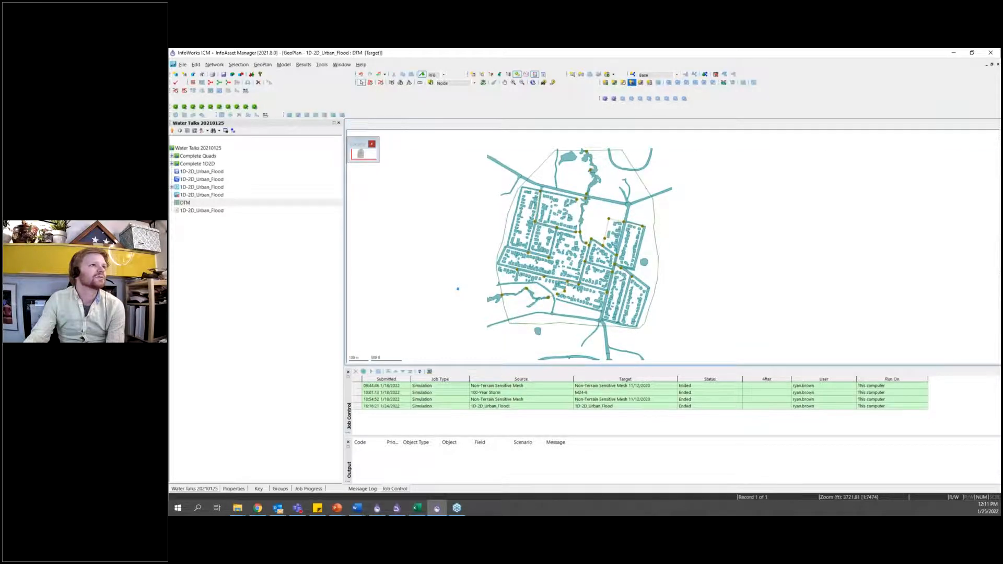
pyautogui.click(454, 360)
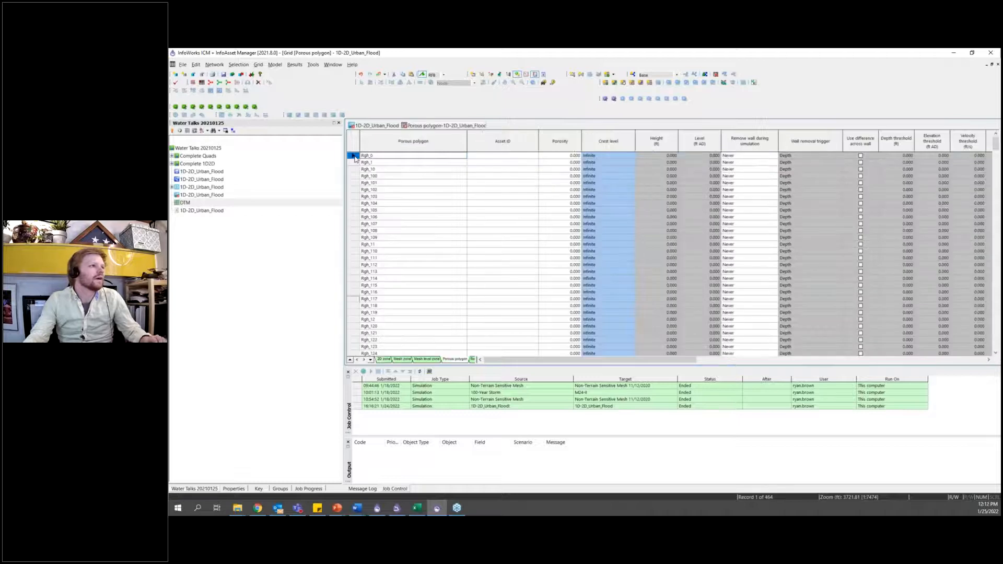
pyautogui.moveTo(996, 145); pyautogui.dragTo(996, 346)
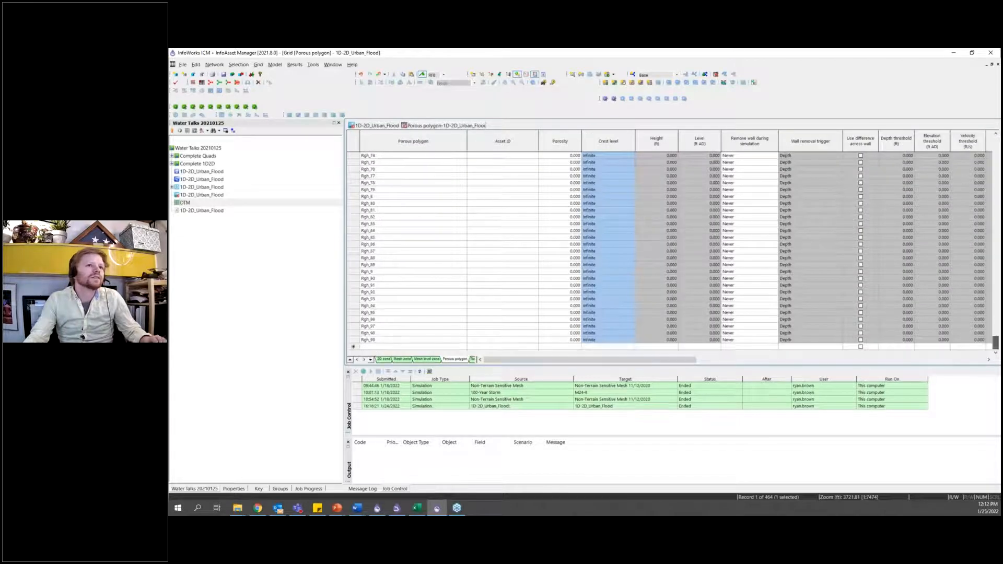
pyautogui.hotkey('ctrl', 'a')
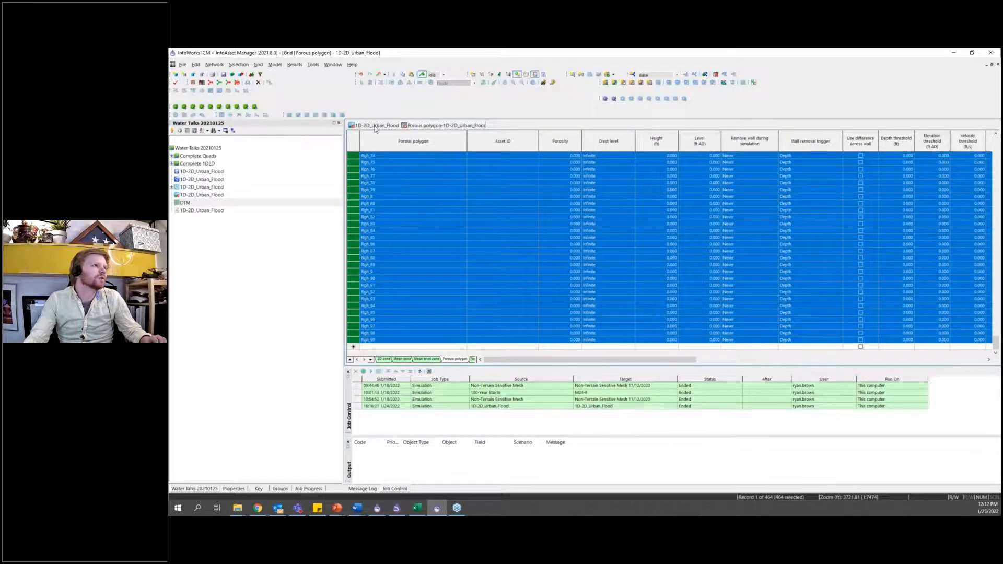
pyautogui.click(375, 129)
# Step: Change the type of all selected porous polygons to Roughness zone
pyautogui.rightClick(582, 278)
pyautogui.moveTo(622, 398)
pyautogui.moveTo(616, 292)
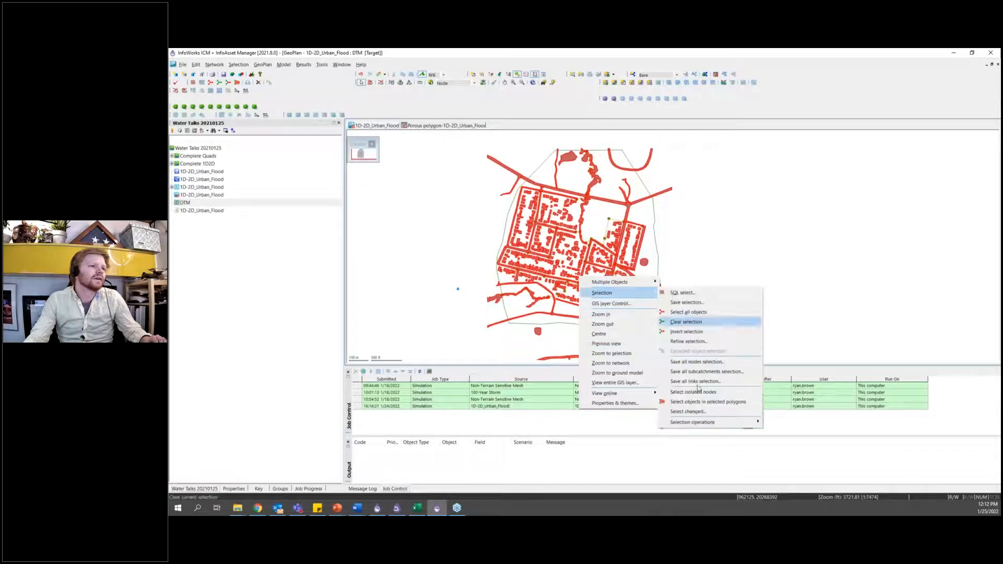
pyautogui.moveTo(706, 423)
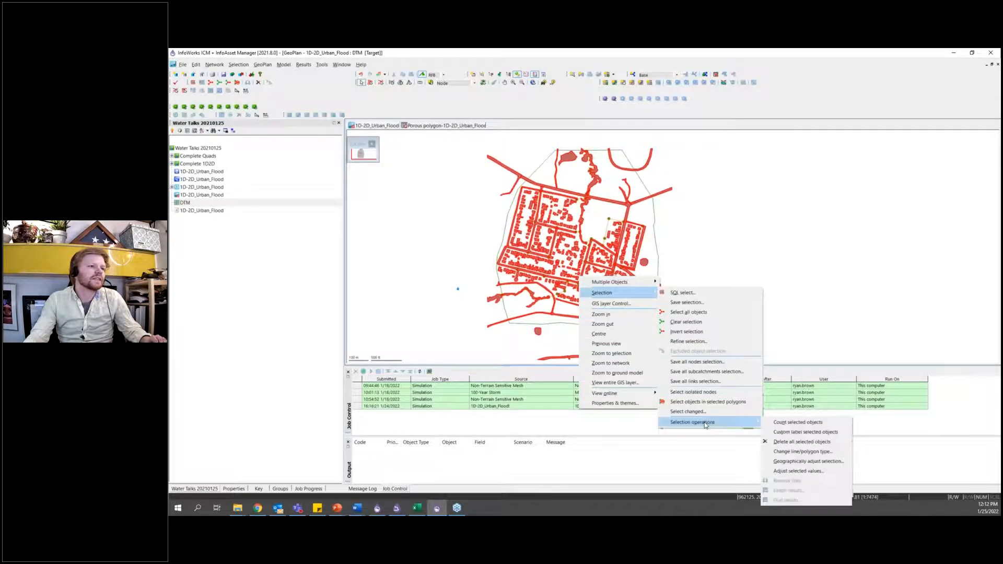
pyautogui.click(804, 457)
pyautogui.click(635, 279)
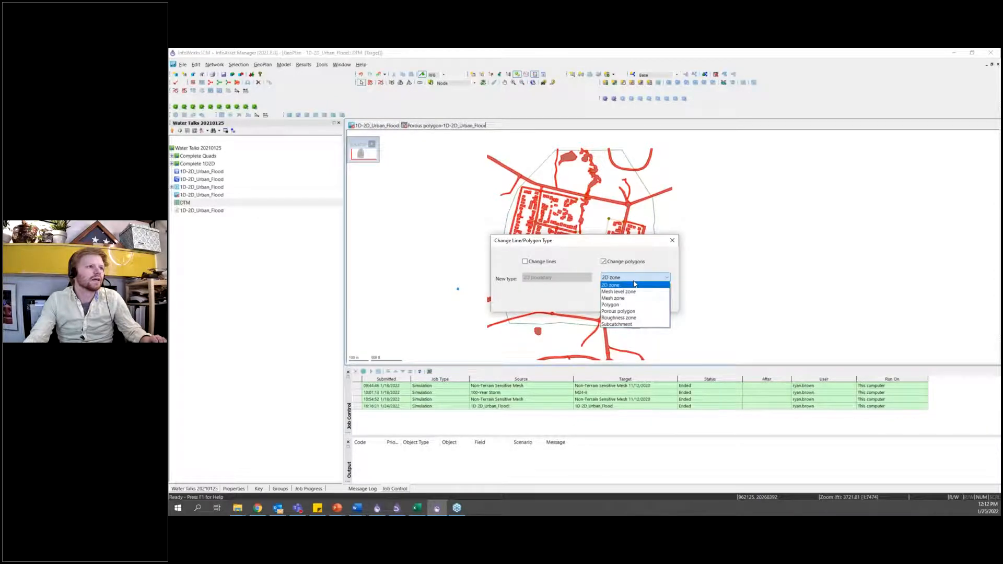
pyautogui.click(619, 318)
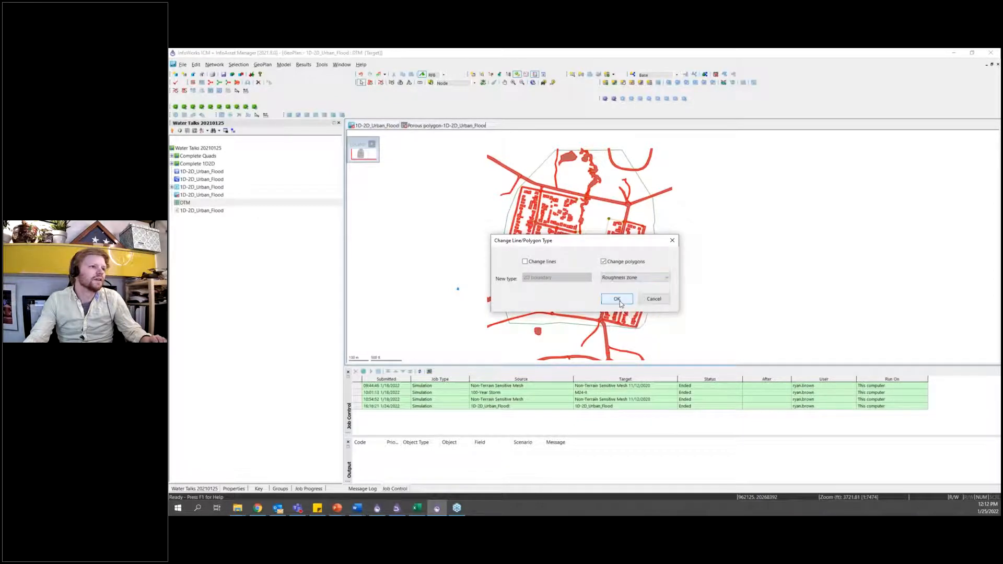
pyautogui.click(617, 299)
pyautogui.rightClick(523, 126)
pyautogui.click(544, 132)
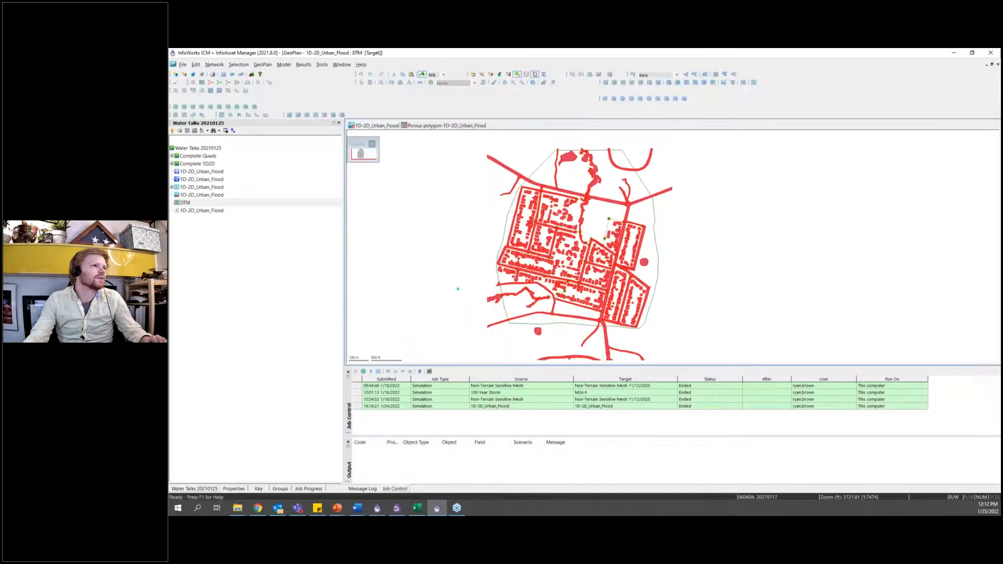
# Step: Open the grid of roughness zones and sort the records by ID in ascending order
pyautogui.click(448, 125)
pyautogui.click(364, 360)
pyautogui.click(363, 360)
pyautogui.click(418, 360)
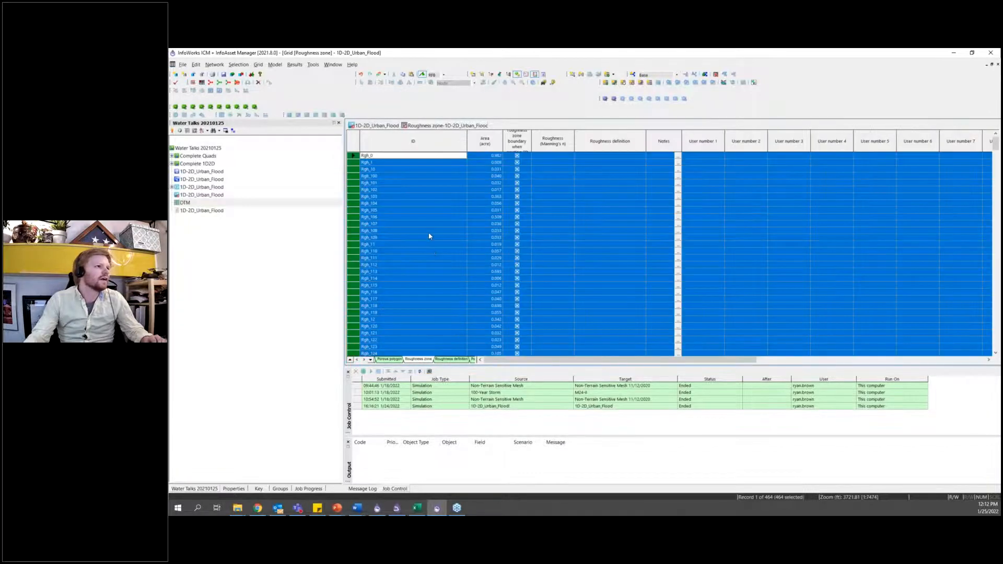
pyautogui.click(428, 231)
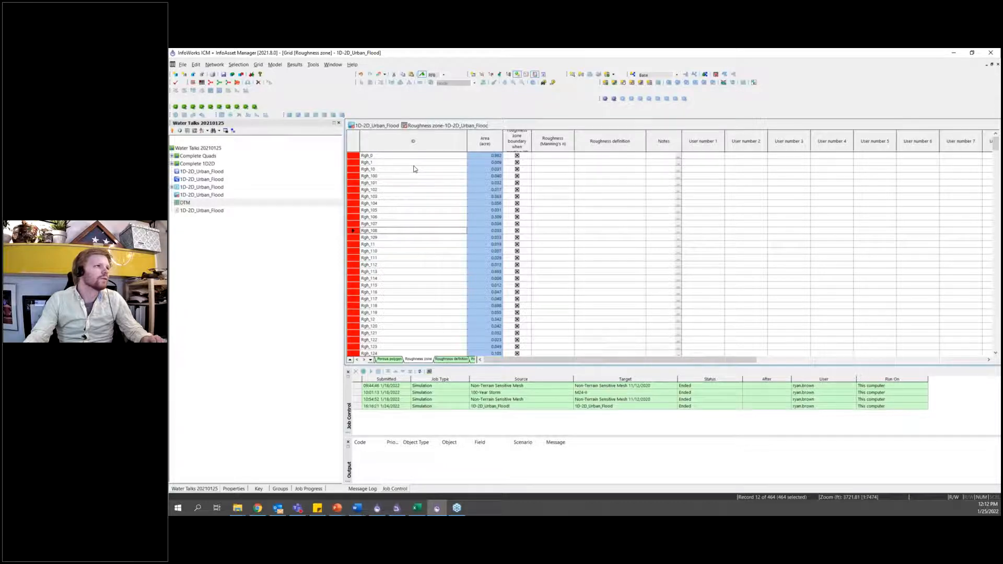
pyautogui.click(401, 147)
pyautogui.rightClick(401, 147)
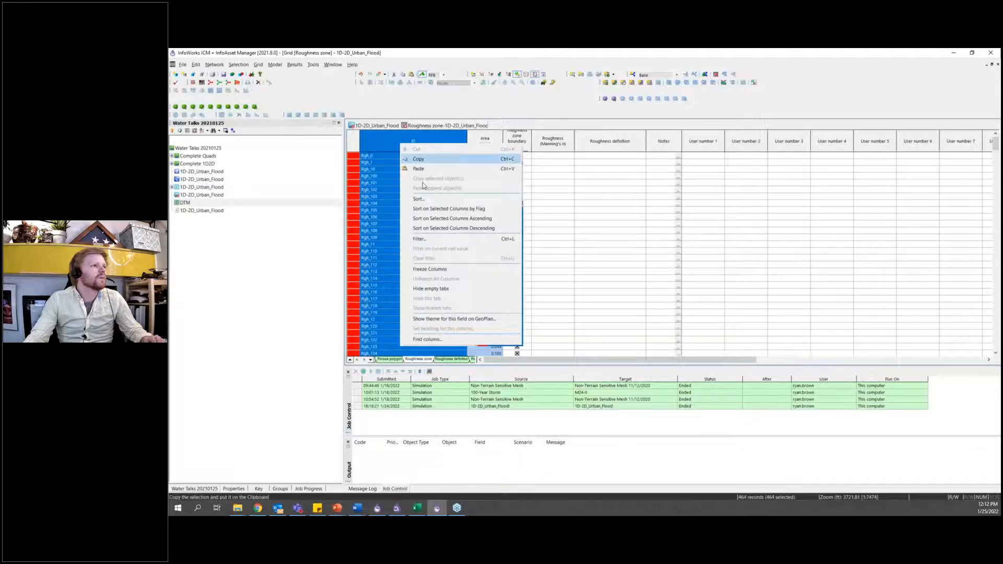
pyautogui.click(455, 219)
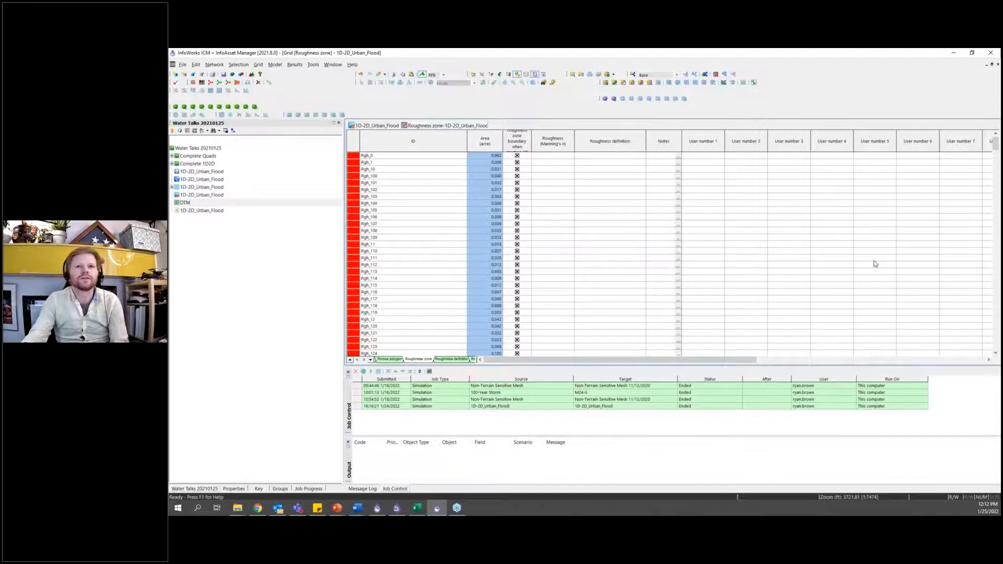
# Step: Copy the roughness values from Excel and paste them into the Roughness (Manning's n) column for all roughness zones
pyautogui.hotkey('alt', 'Tab')
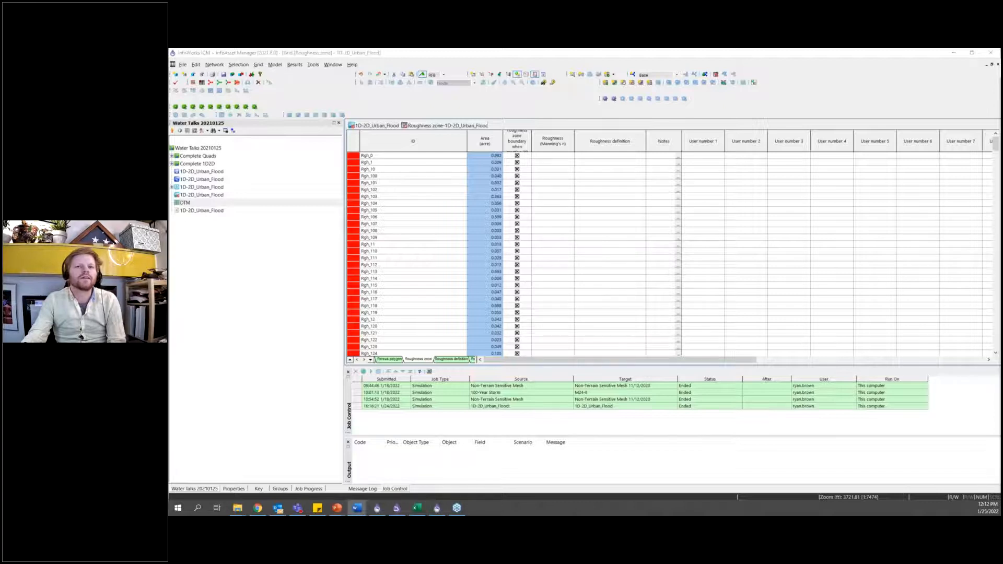
pyautogui.hotkey('alt', 'Tab')
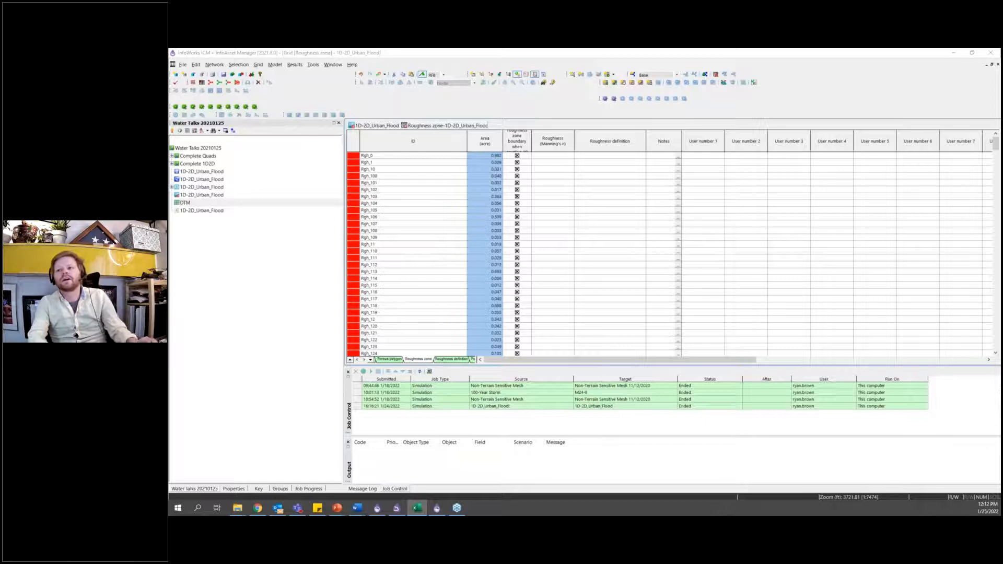
pyautogui.click(562, 165)
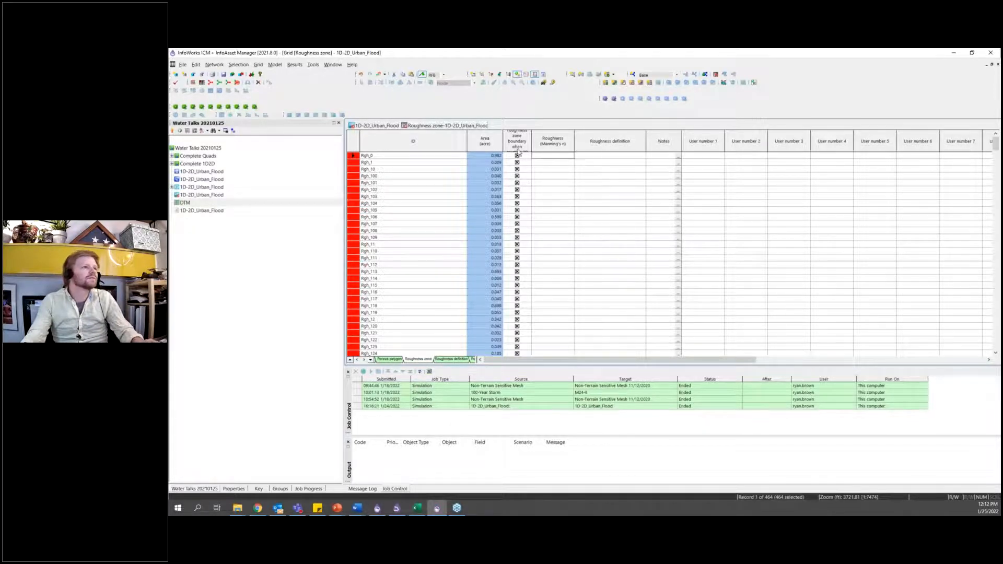
pyautogui.moveTo(532, 137); pyautogui.dragTo(555, 137)
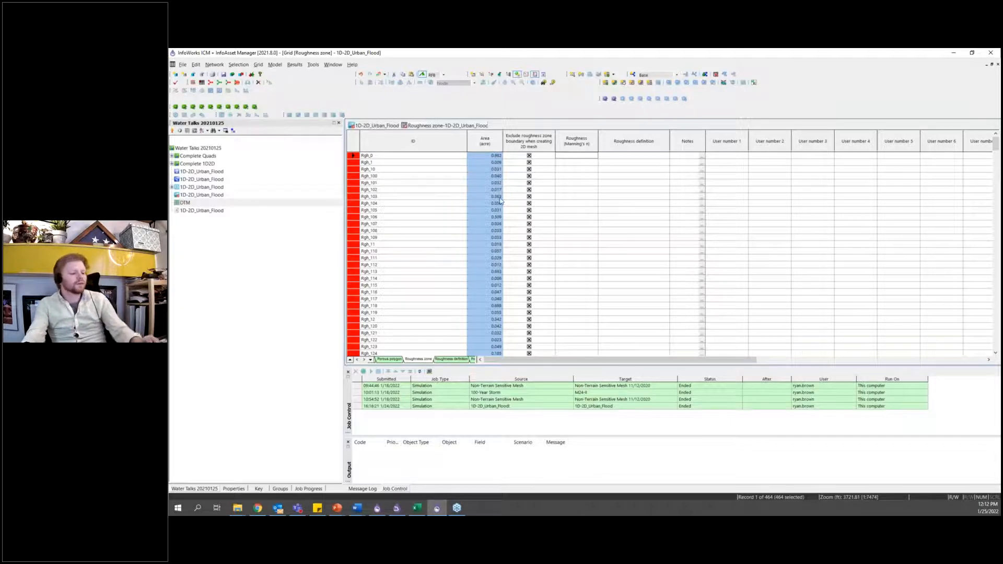
pyautogui.hotkey('ctrl', 'v')
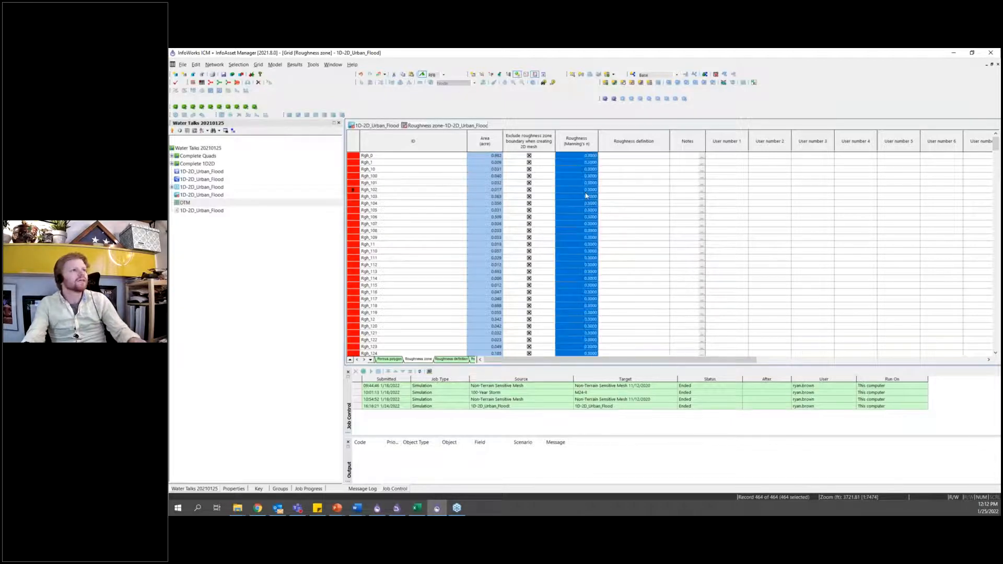
pyautogui.click(586, 192)
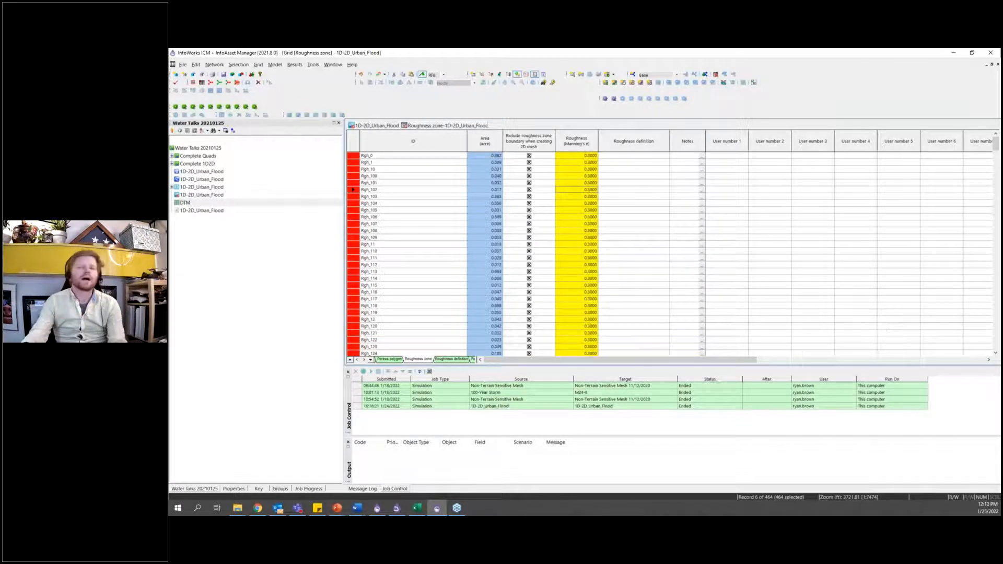
# Step: Close the roughness zone grid and clear the polygon selection on the GeoPlan
pyautogui.hotkey('alt', 'Tab')
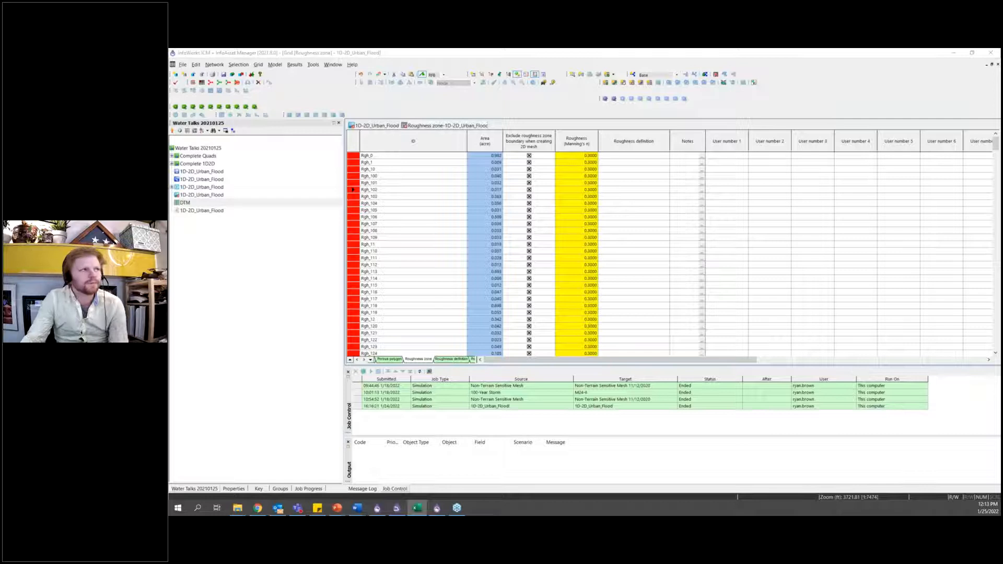
pyautogui.middleClick(428, 128)
pyautogui.click(449, 242)
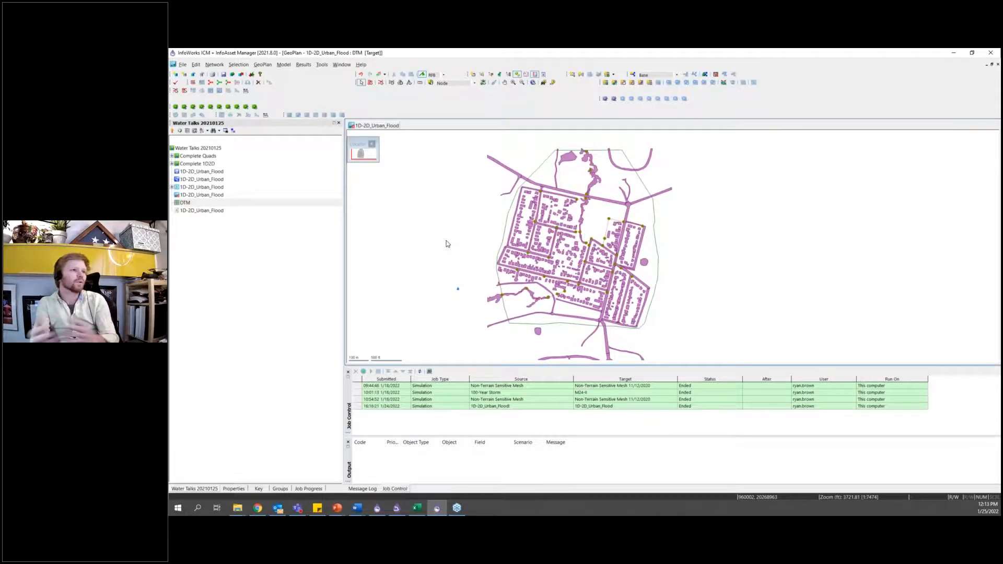
# Step: Review the network's available export formats without exporting anything
pyautogui.click(214, 64)
pyautogui.moveTo(227, 129)
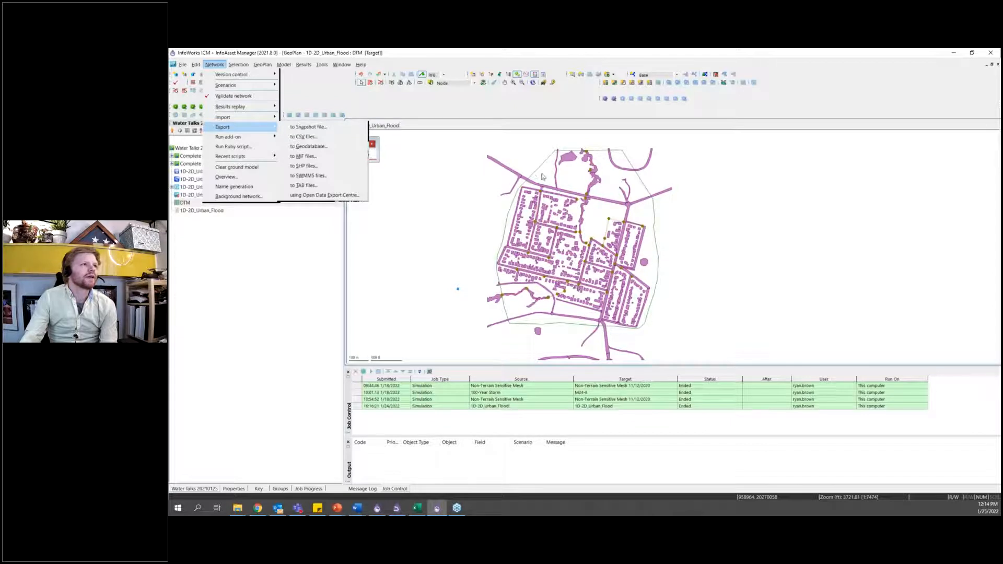
pyautogui.click(474, 222)
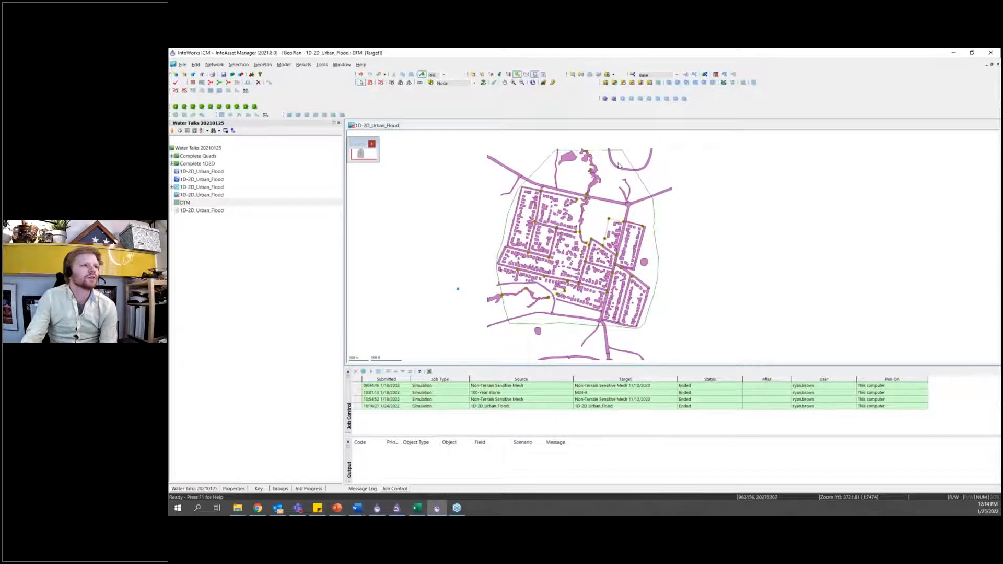
# Step: Switch to XPSWMM, show the Grid Extents layer, and inspect its 2D grid extent properties without changing them
pyautogui.click(377, 508)
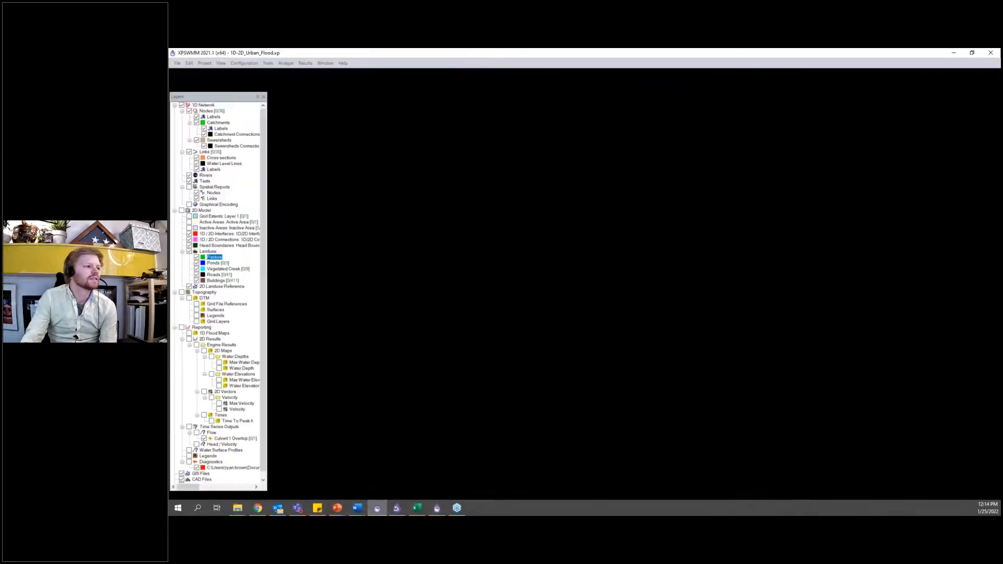
pyautogui.click(198, 217)
pyautogui.moveTo(510, 336); pyautogui.dragTo(530, 329)
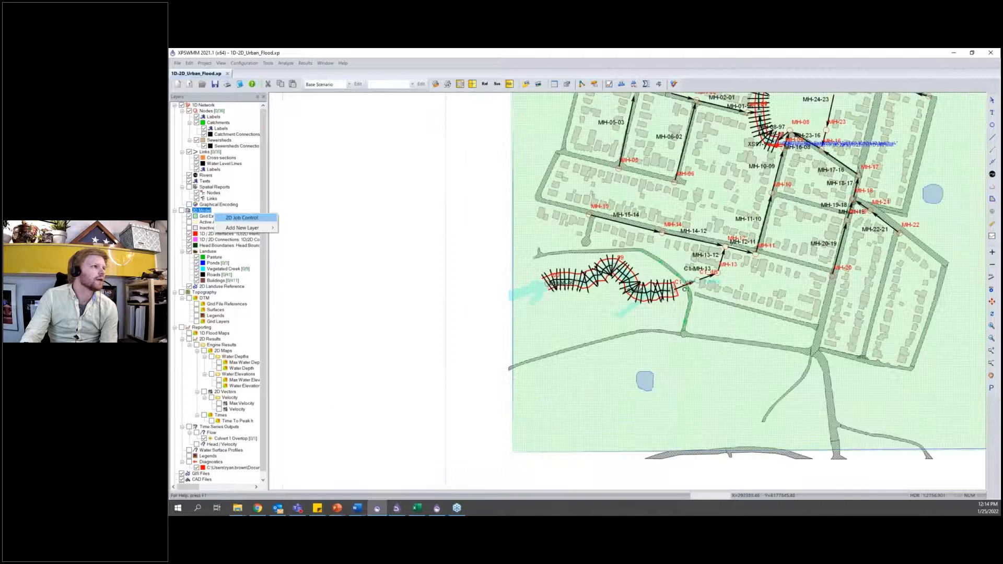
pyautogui.rightClick(223, 217)
pyautogui.click(234, 222)
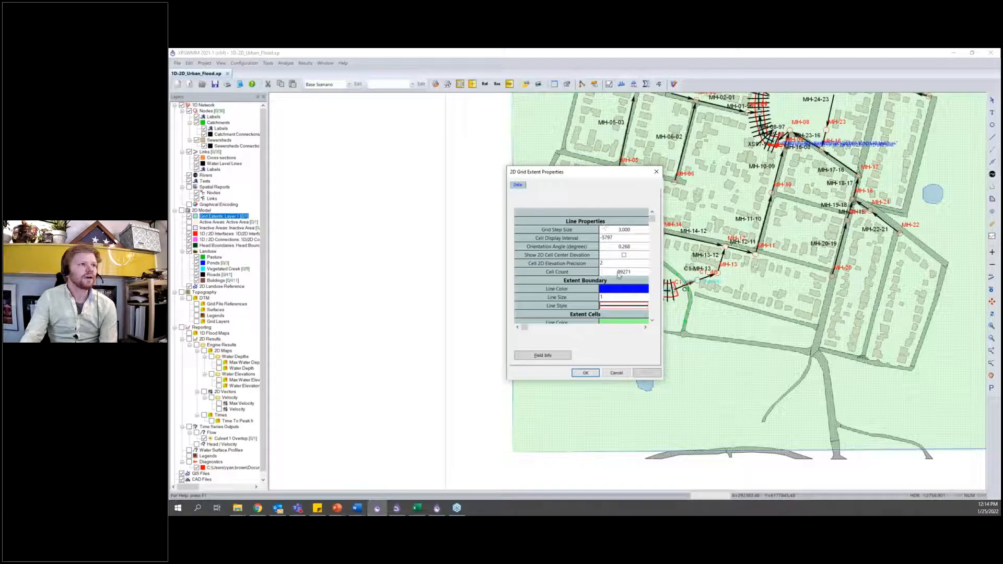
pyautogui.click(608, 374)
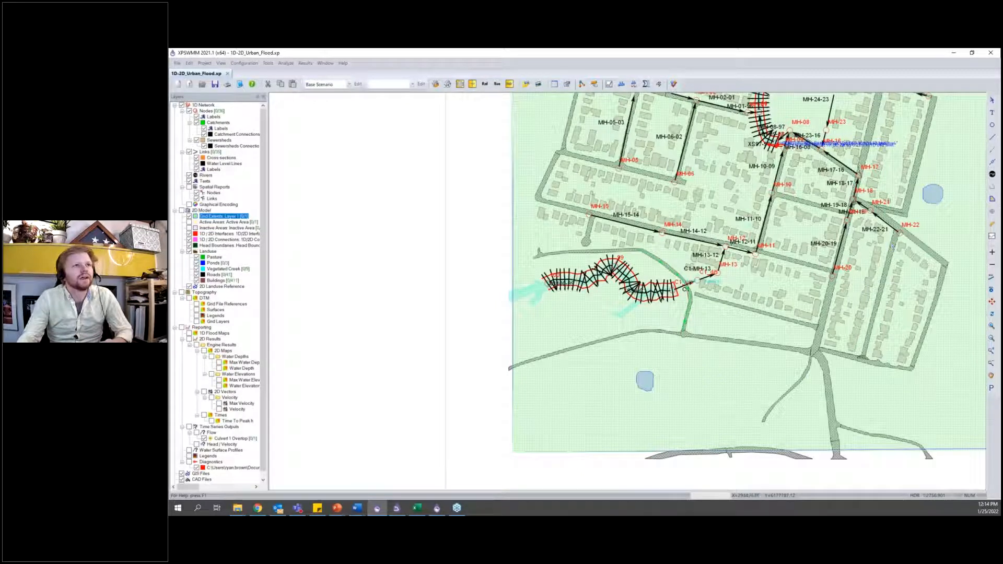
# Step: Switch back to InfoWorks ICM and set the Flood type of all nodes to 2D in the node grid
pyautogui.click(954, 53)
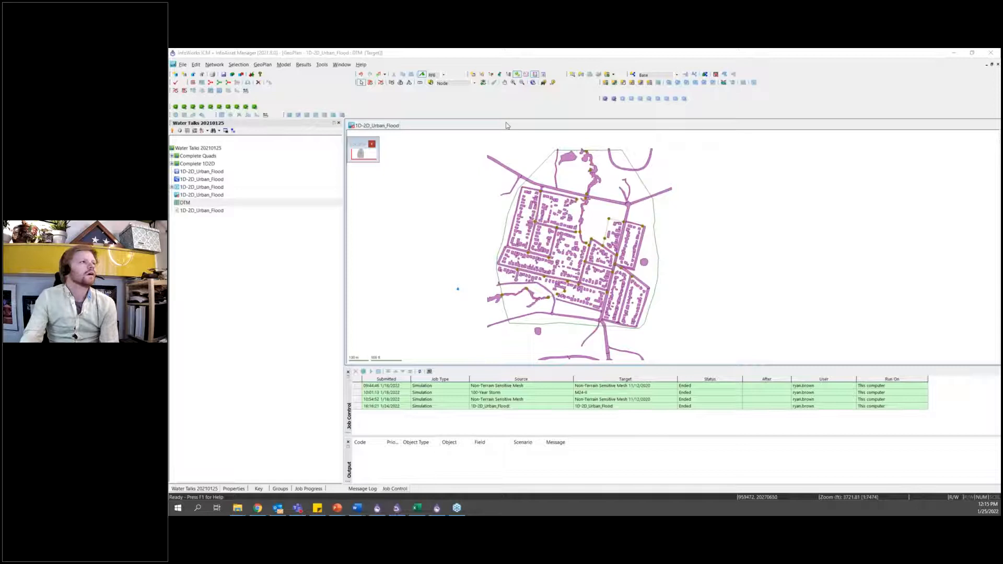
pyautogui.click(605, 83)
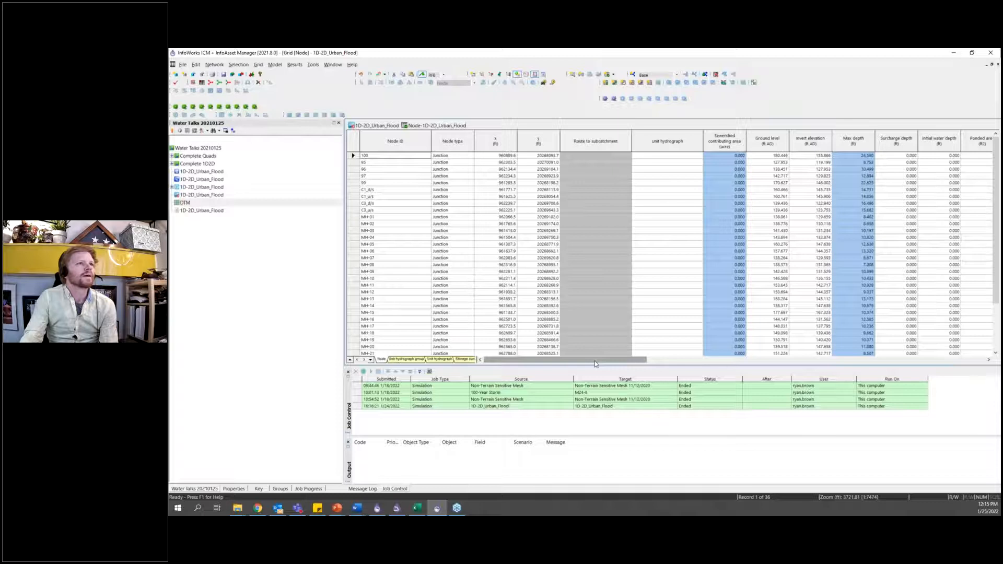
pyautogui.moveTo(598, 364); pyautogui.dragTo(661, 360)
pyautogui.click(632, 142)
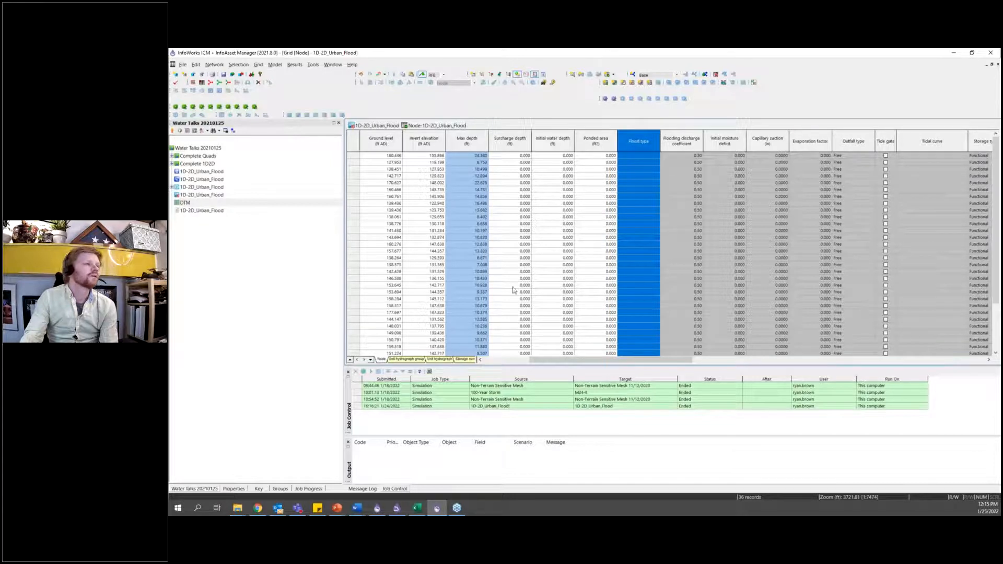
pyautogui.rightClick(628, 186)
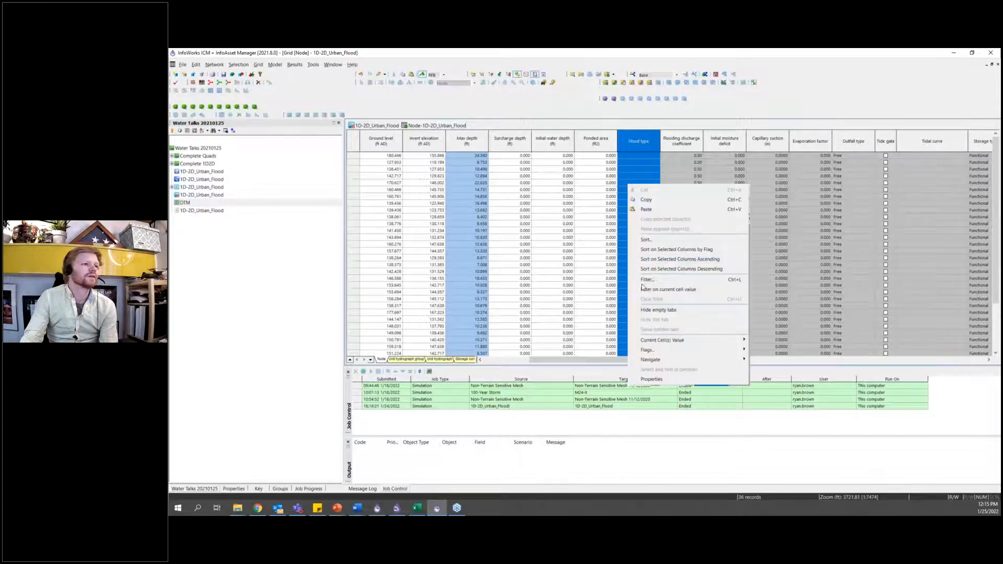
pyautogui.moveTo(667, 342)
pyautogui.click(784, 341)
pyautogui.click(605, 275)
pyautogui.click(557, 286)
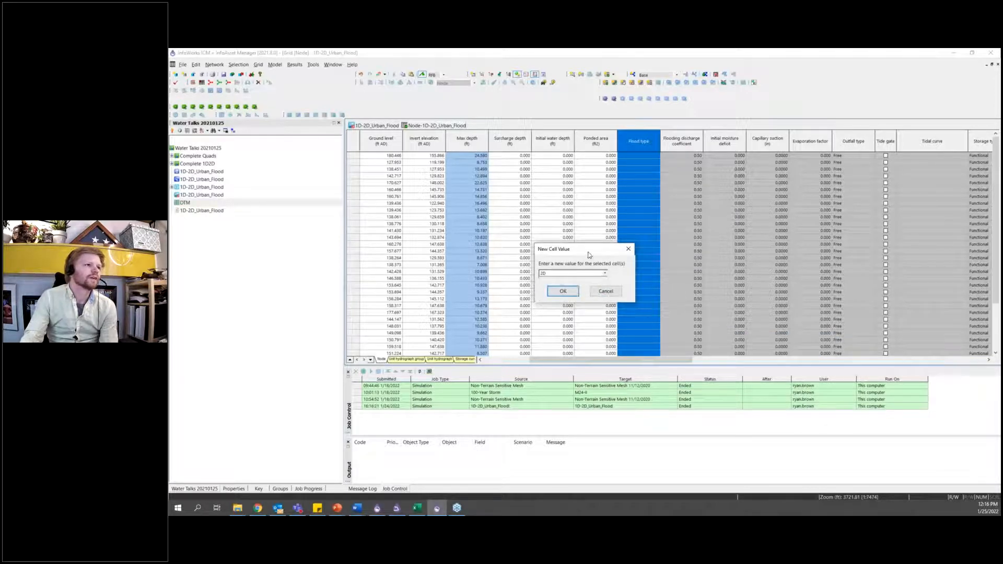
pyautogui.moveTo(587, 252); pyautogui.dragTo(593, 212)
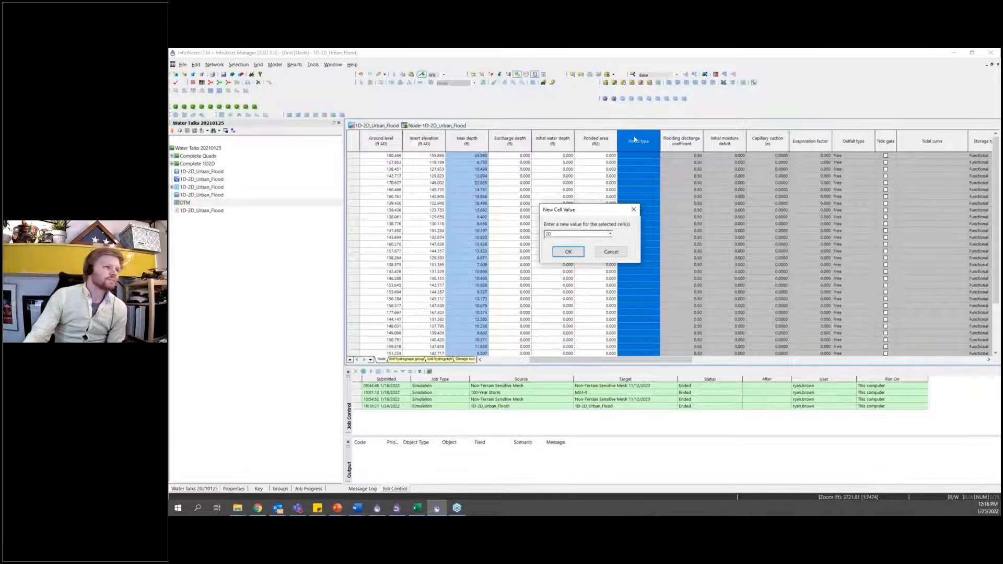
pyautogui.click(569, 252)
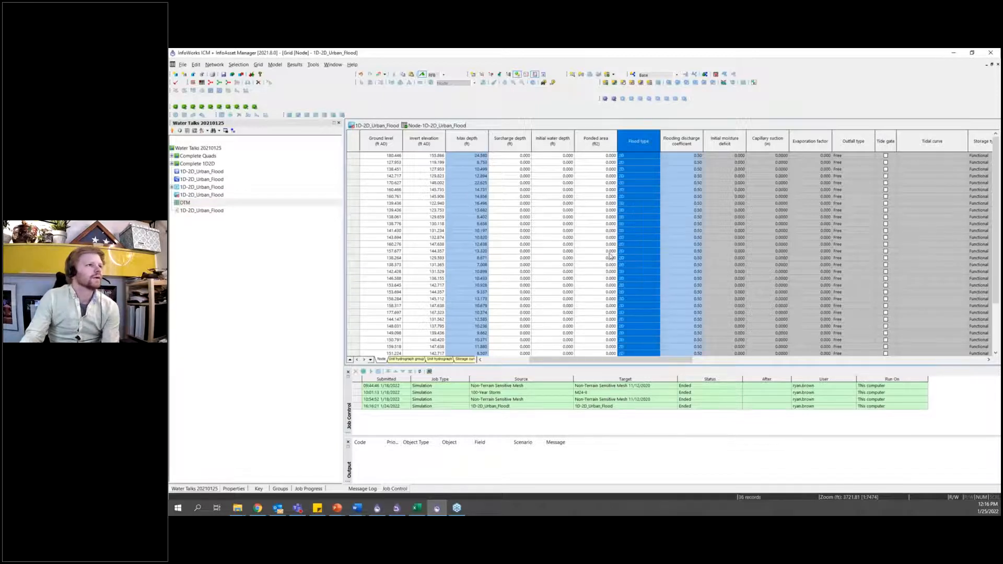
pyautogui.click(638, 217)
# Step: Close the node grid, check the subcatchment grid for existing records, and close it as well
pyautogui.rightClick(430, 125)
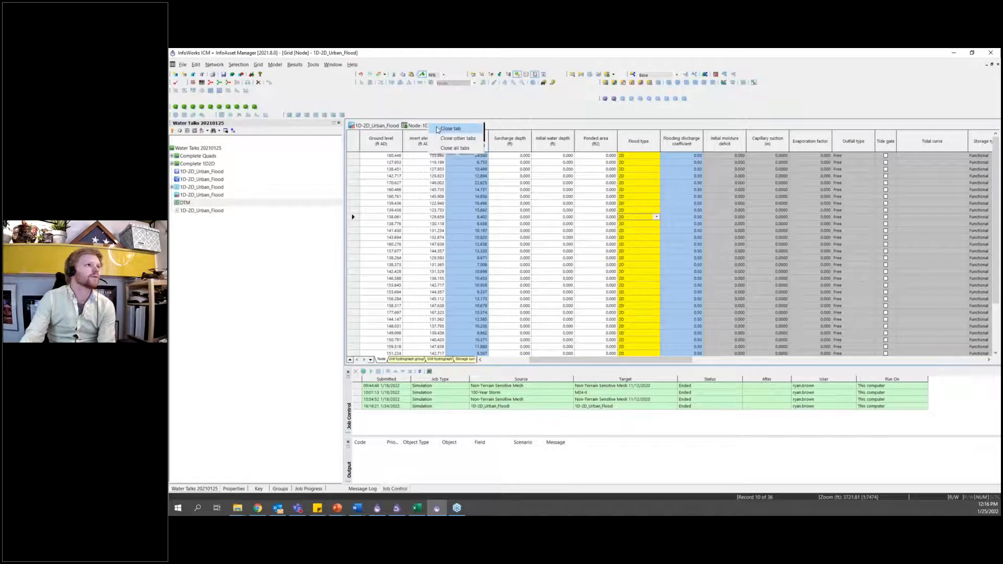
pyautogui.click(438, 129)
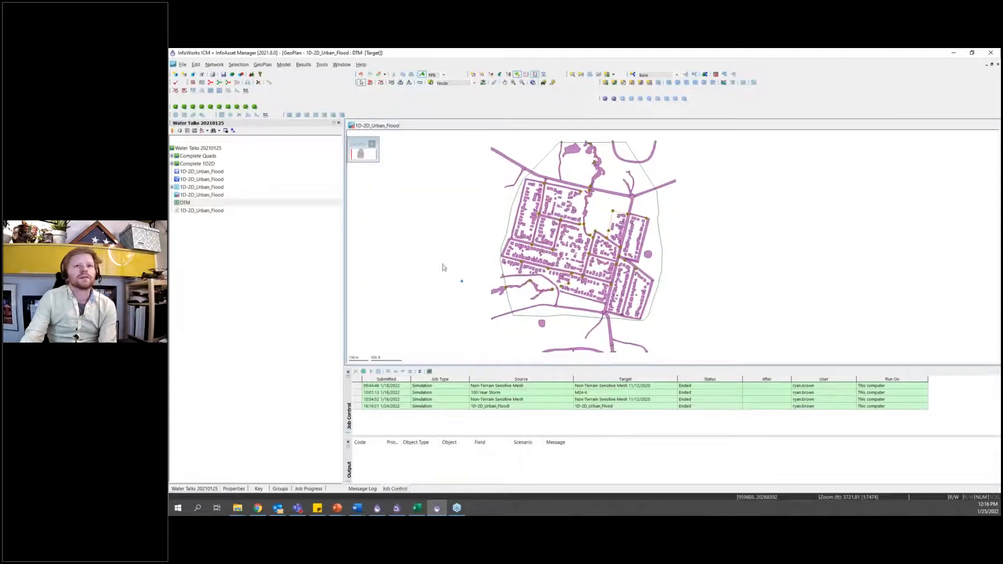
pyautogui.click(623, 83)
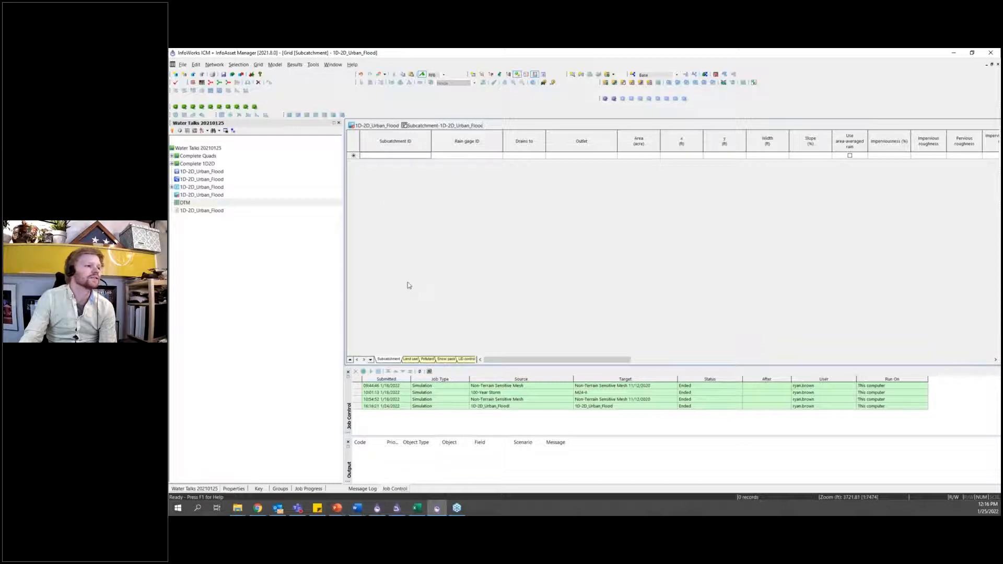
pyautogui.rightClick(423, 126)
pyautogui.click(445, 131)
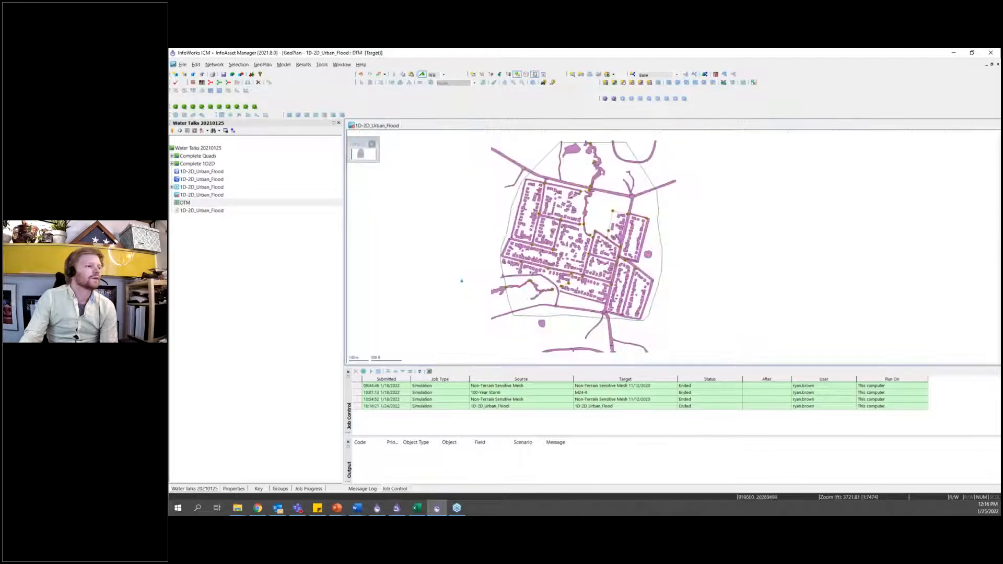
# Step: Switch to XPSWMM and review the node data and results fields available for GIS export without exporting them
pyautogui.click(377, 508)
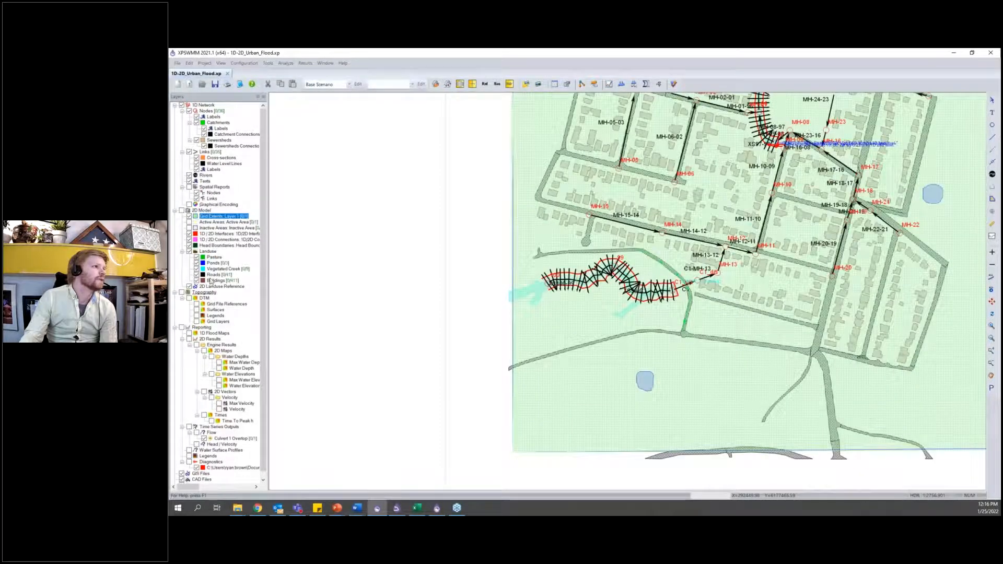
pyautogui.rightClick(212, 111)
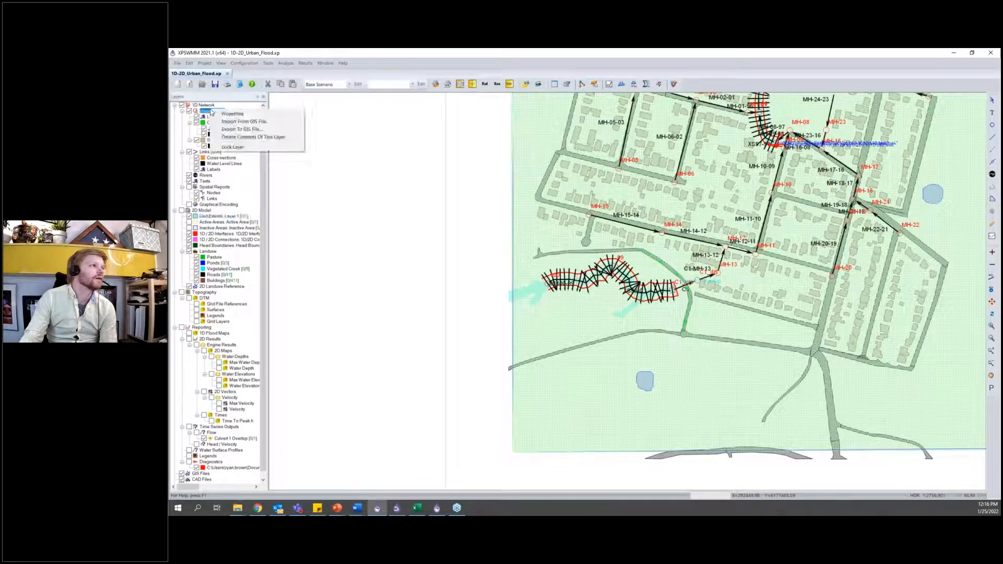
pyautogui.click(229, 129)
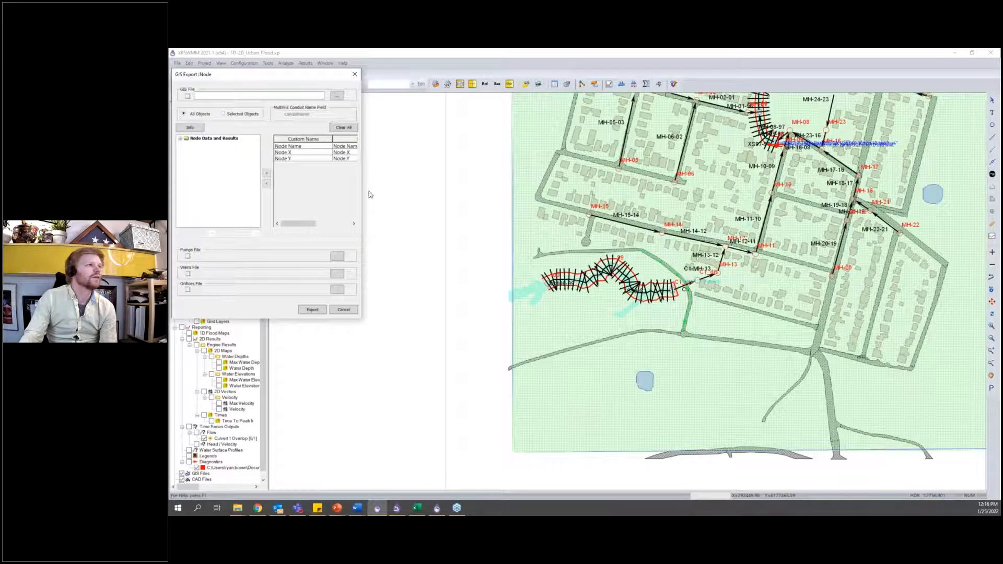
pyautogui.click(180, 140)
pyautogui.click(187, 155)
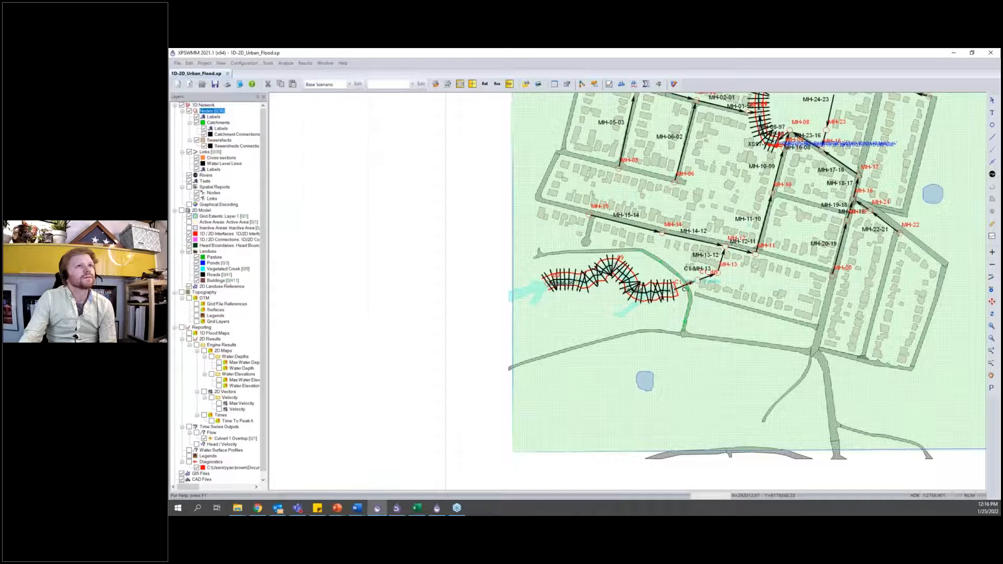
# Step: Return to InfoWorks ICM and open the Open Data Import Centre with Subcatchment as the table to import into
pyautogui.hotkey('alt', 'Tab')
pyautogui.click(214, 64)
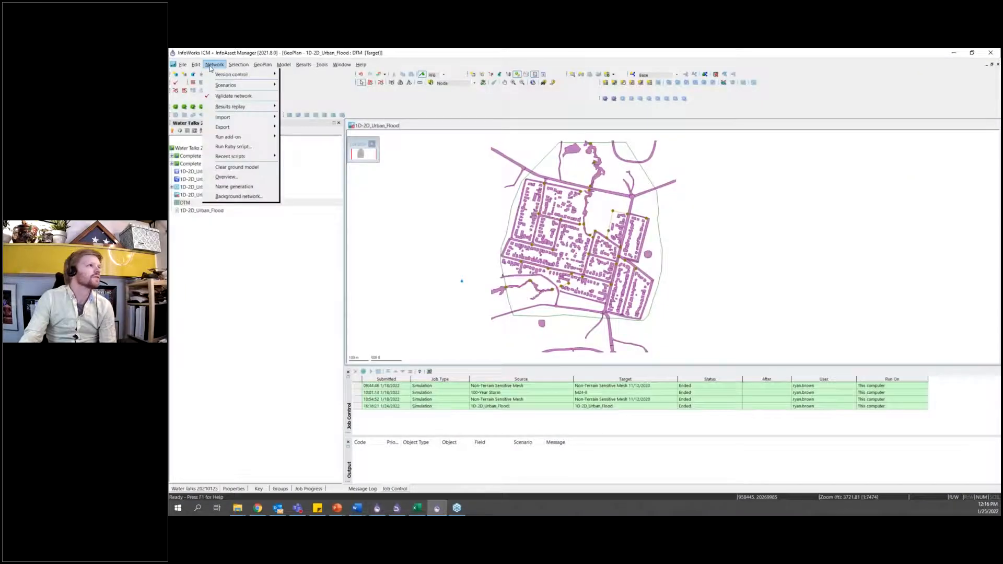
pyautogui.moveTo(246, 121)
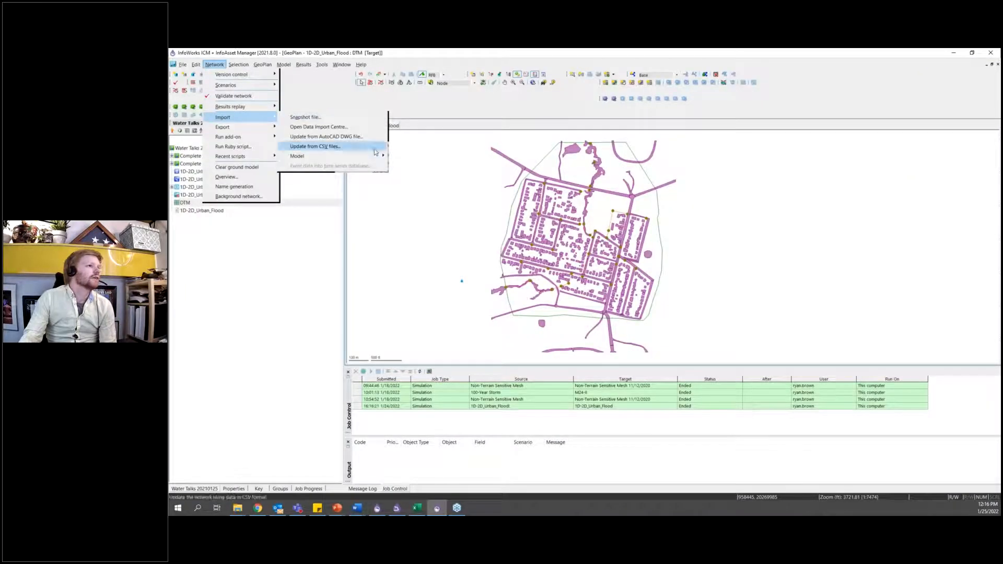
pyautogui.moveTo(373, 156)
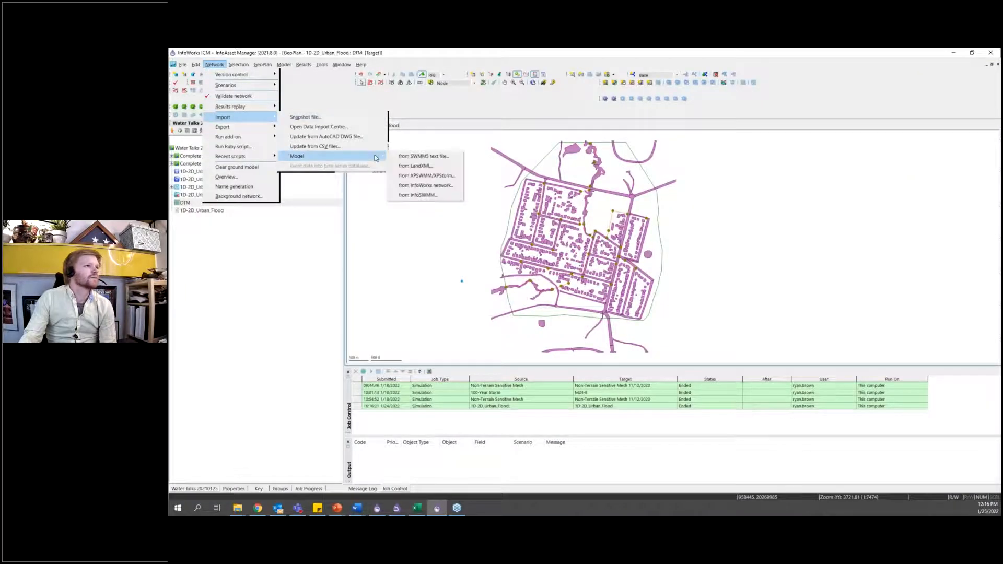
pyautogui.click(357, 129)
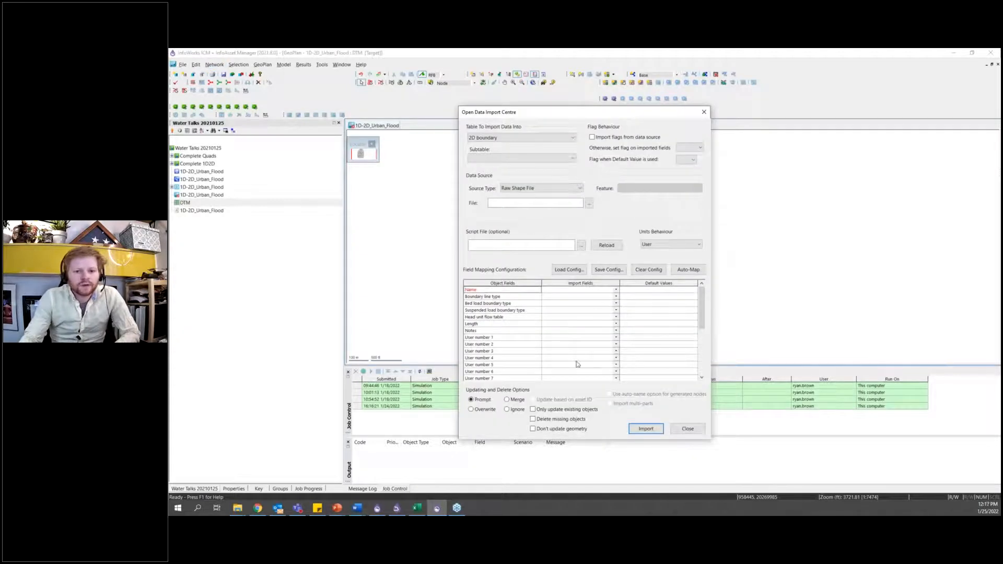
pyautogui.click(499, 138)
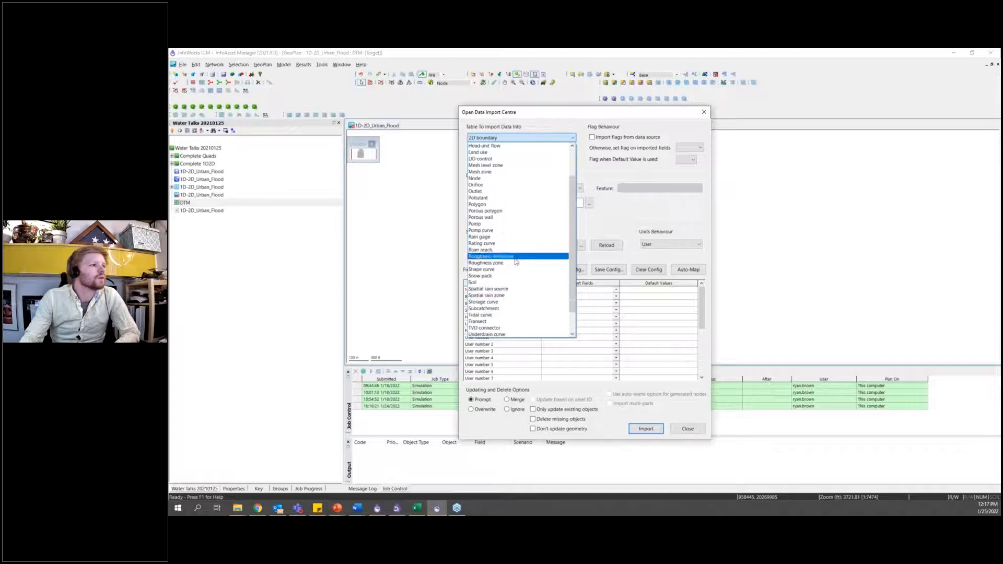
pyautogui.click(516, 307)
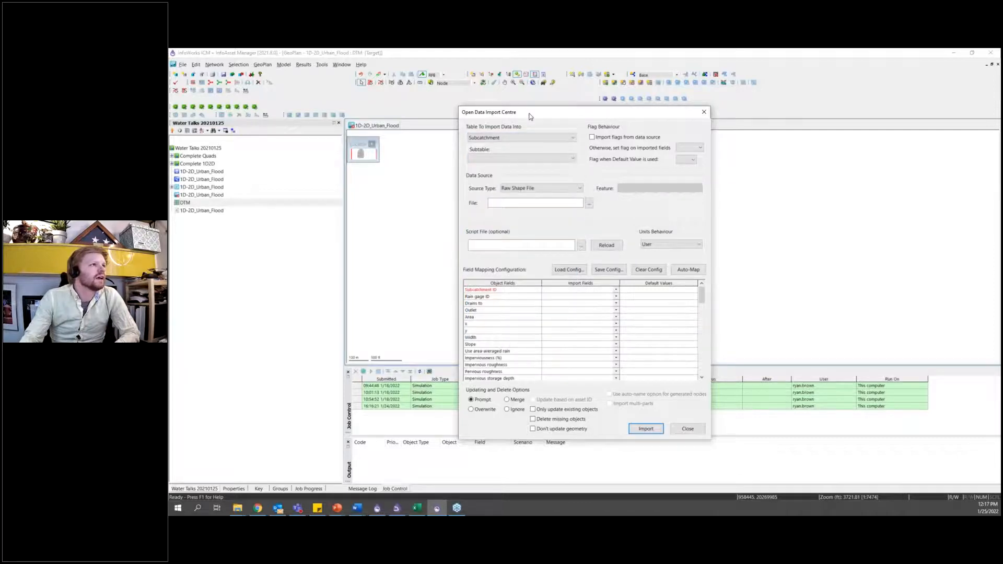
pyautogui.moveTo(529, 116); pyautogui.dragTo(544, 109)
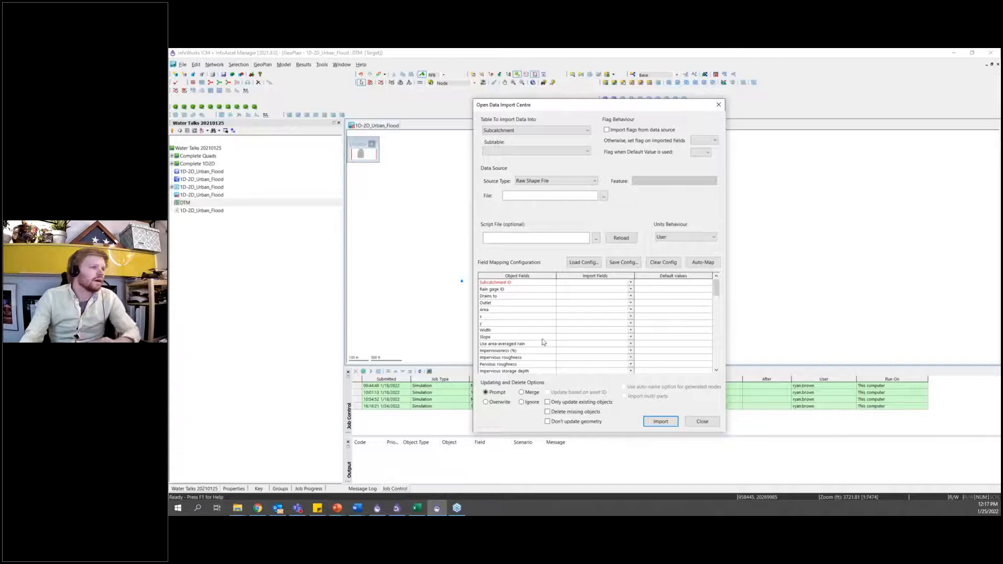
# Step: Choose Node_Runoff_XP.shp as the import source and load the field mapping from Importing_Nodes_As_Subcatchments.cfg
pyautogui.click(605, 196)
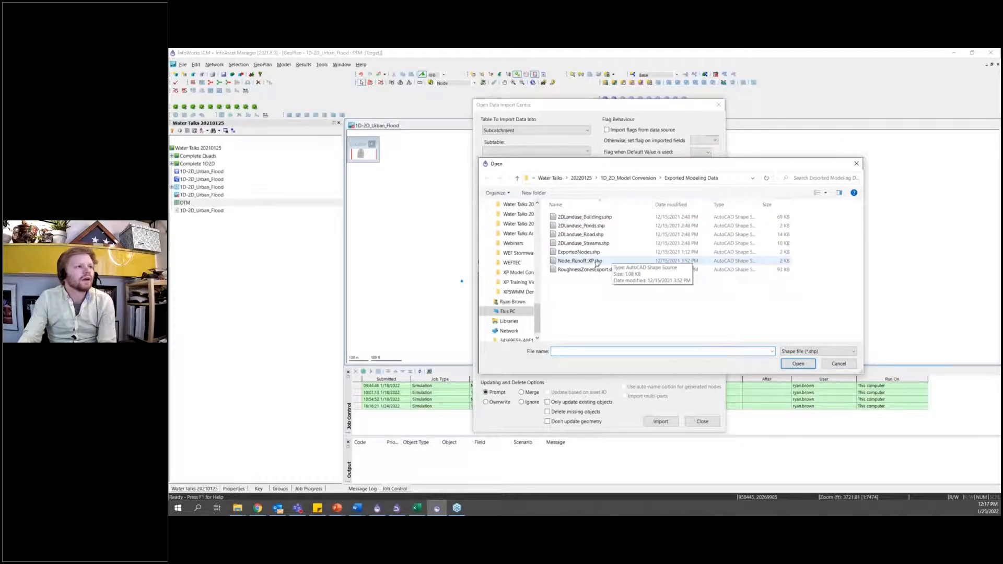
pyautogui.click(570, 260)
pyautogui.click(813, 364)
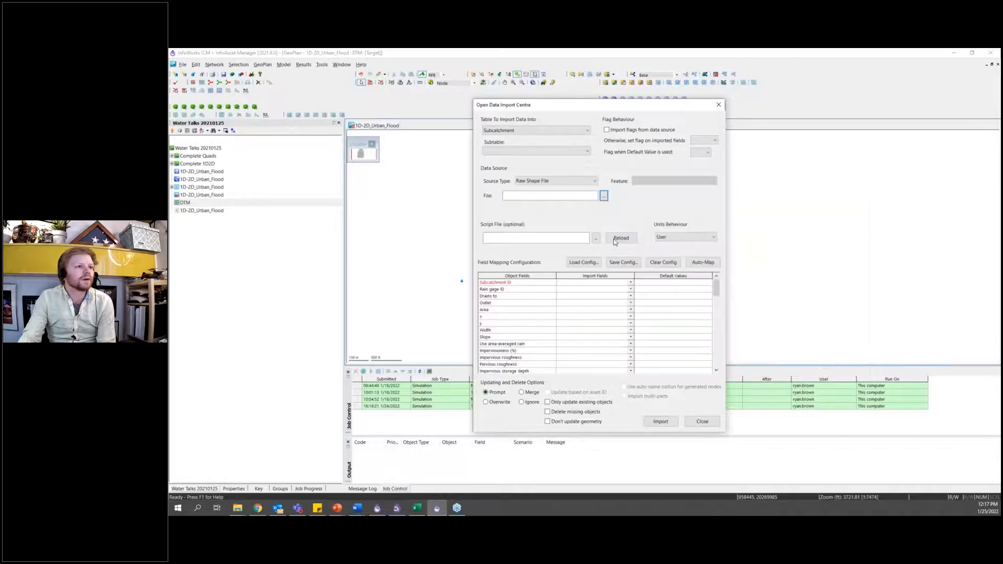
pyautogui.click(583, 262)
pyautogui.click(593, 218)
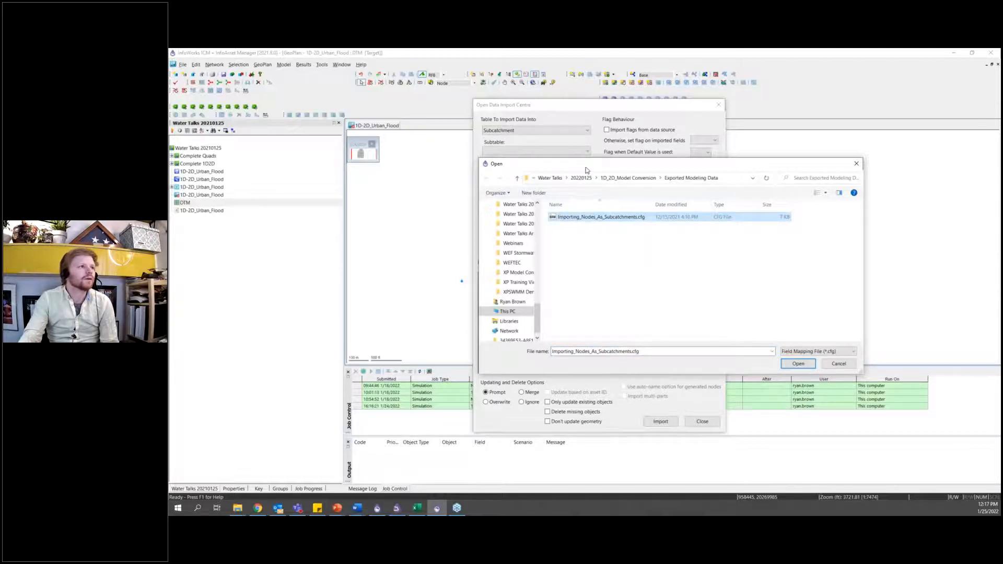
pyautogui.moveTo(588, 170); pyautogui.dragTo(686, 164)
pyautogui.press('Return')
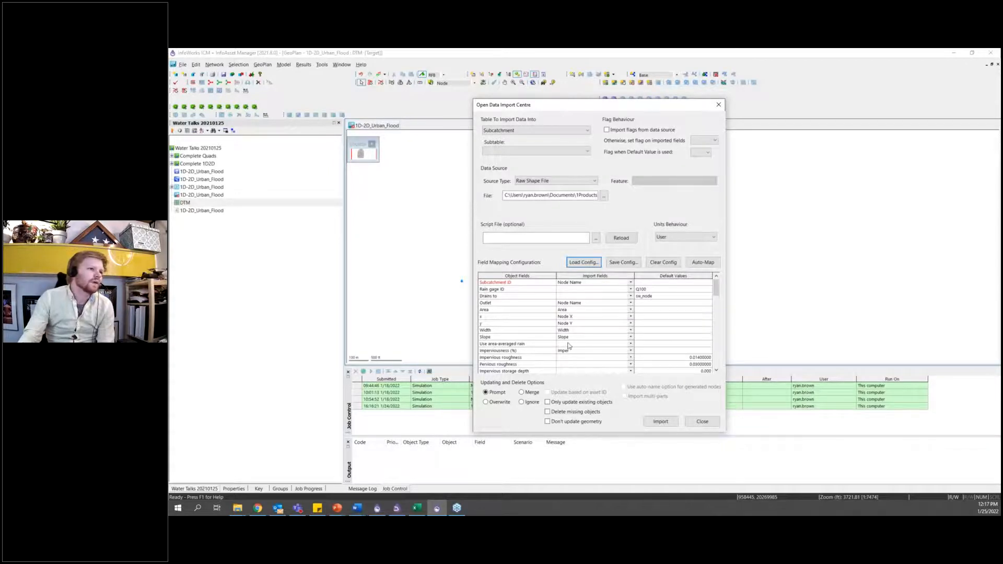
# Step: Review the mapped fields and default values, import the subcatchments, and close the Open Data Import Centre
pyautogui.scroll(-2, 687, 351)
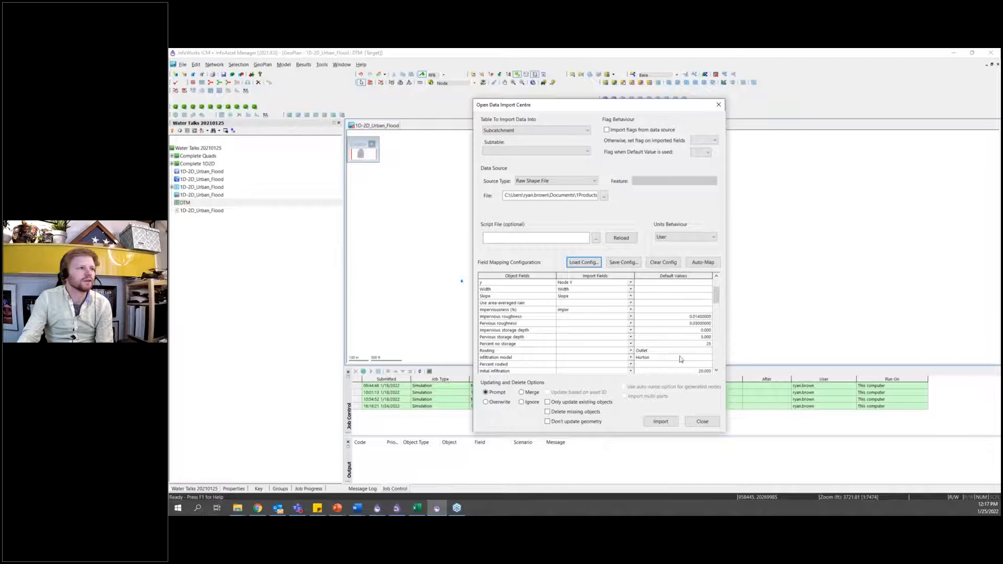
pyautogui.scroll(-1, 664, 345)
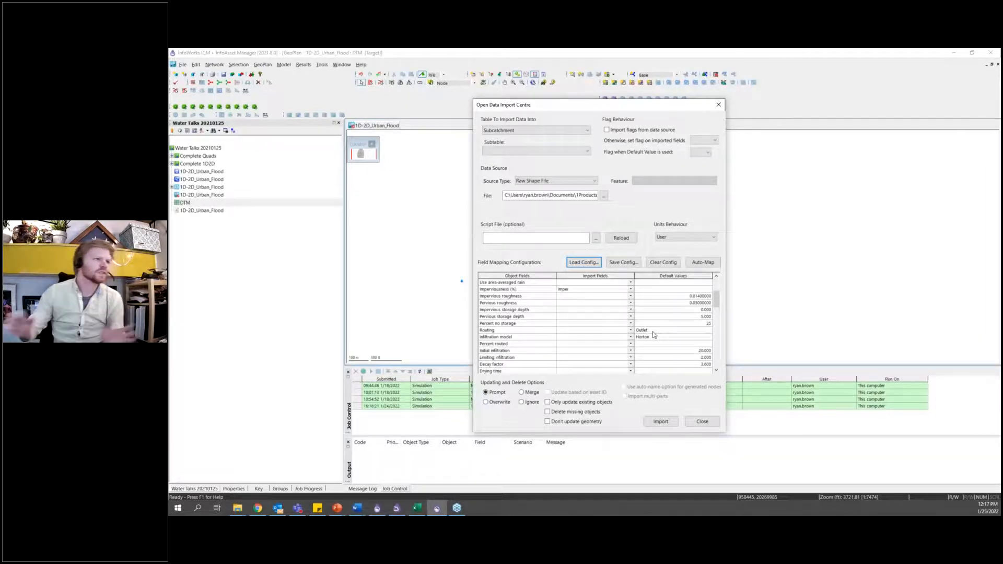
pyautogui.click(665, 423)
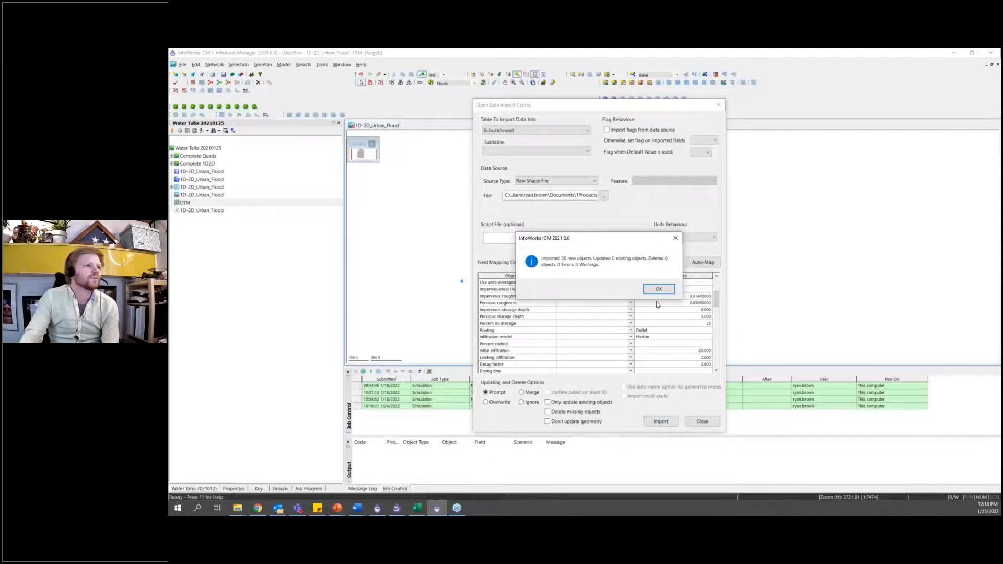
pyautogui.click(672, 291)
pyautogui.click(719, 105)
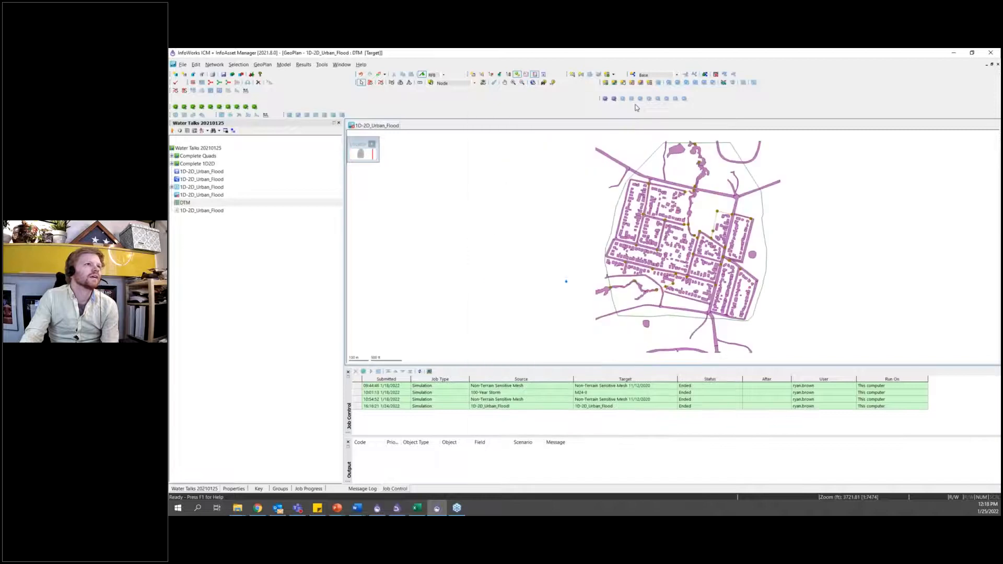
# Step: Inspect the imported subcatchments in the subcatchment grid and close it
pyautogui.click(623, 83)
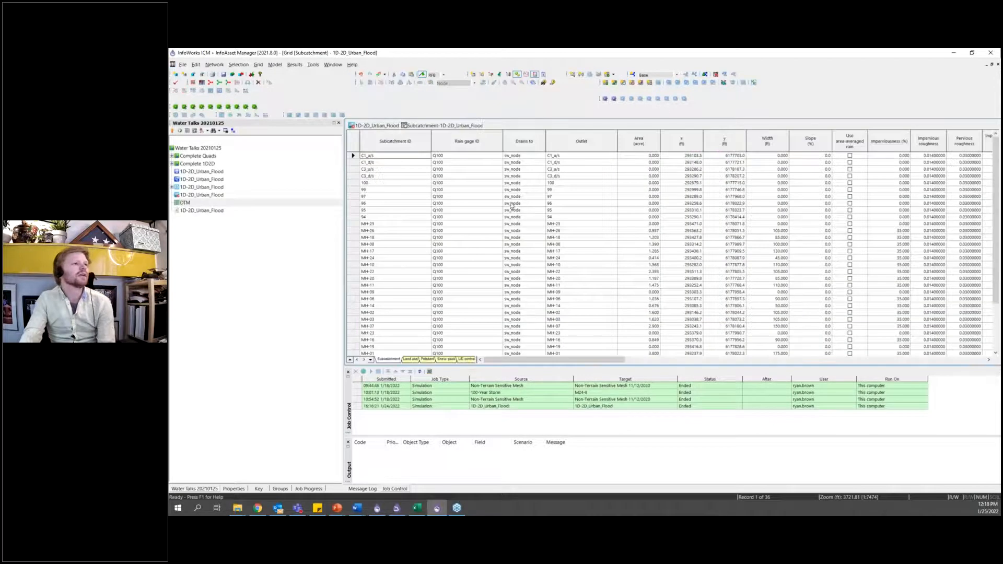
pyautogui.rightClick(432, 127)
pyautogui.click(445, 132)
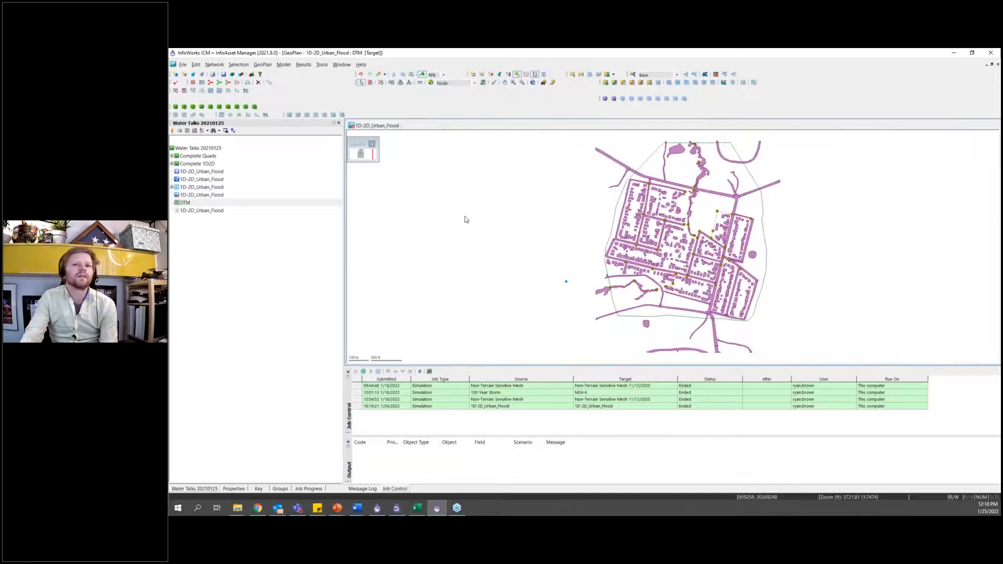
# Step: Validate the 1D-2D_Urban_Flood network
pyautogui.moveTo(543, 253); pyautogui.dragTo(486, 244)
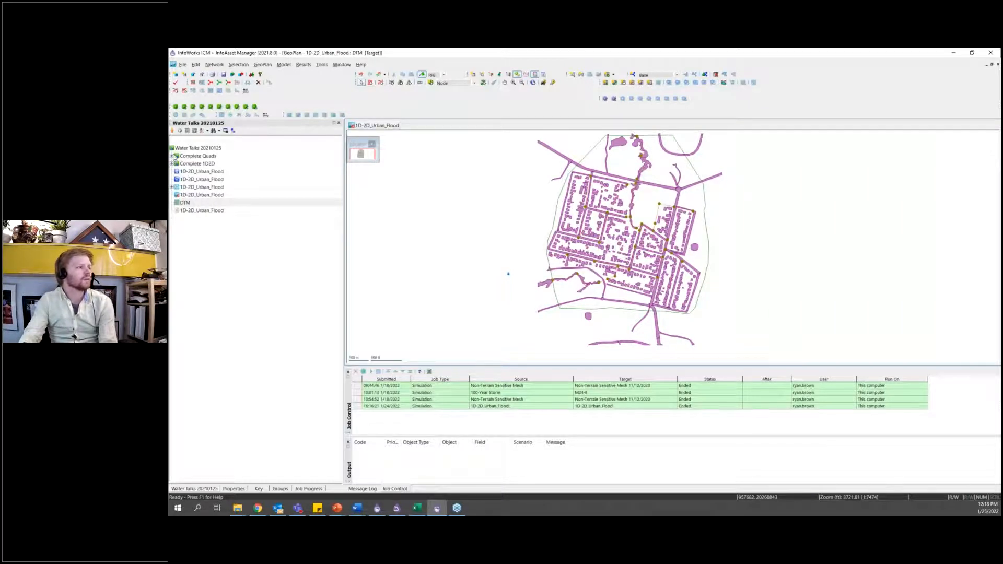
pyautogui.moveTo(502, 238); pyautogui.dragTo(496, 246)
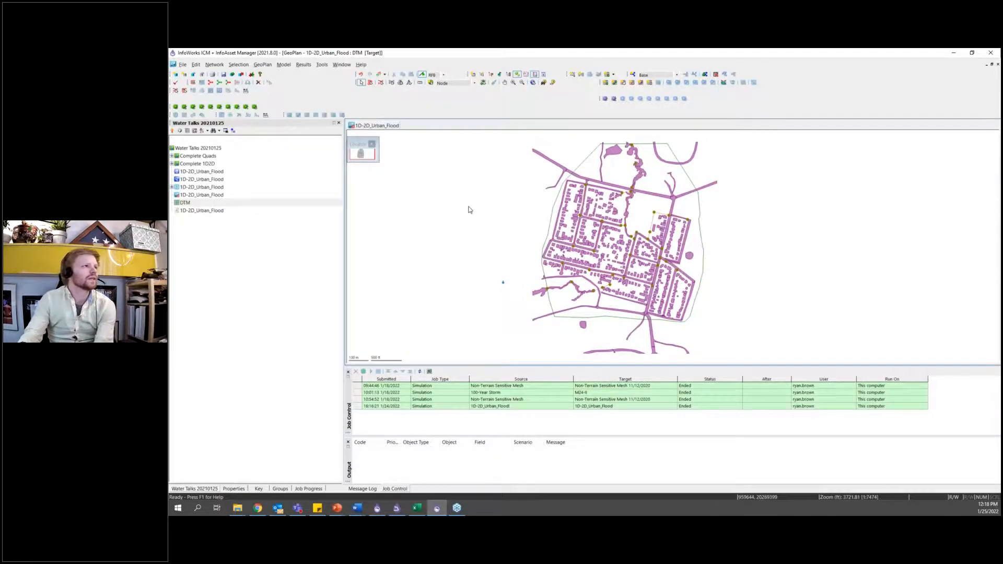
pyautogui.click(175, 83)
pyautogui.click(644, 228)
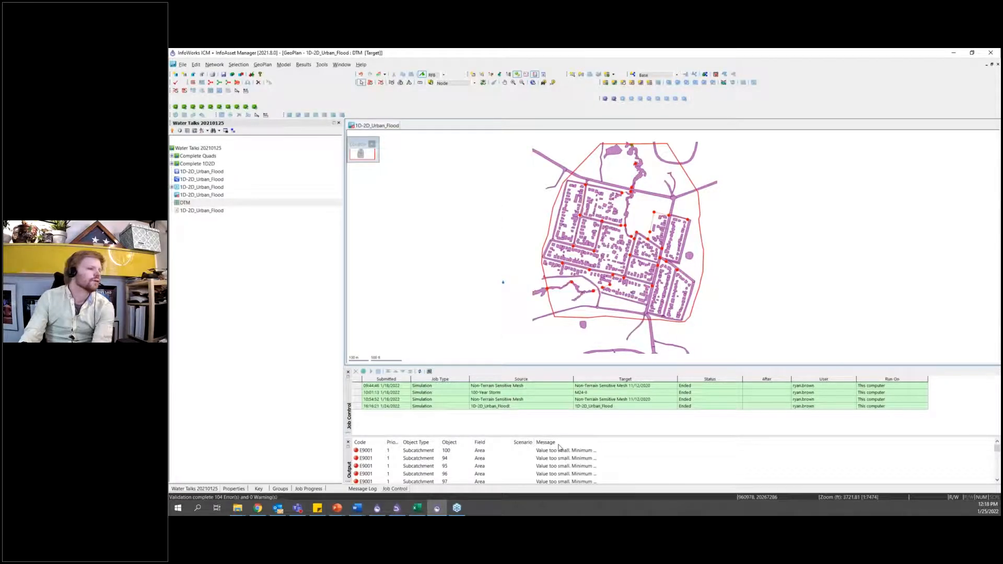
# Step: Widen the validation messages to read the subcatchment area errors in full, and briefly view the source model in XPSWMM
pyautogui.moveTo(601, 442); pyautogui.dragTo(698, 442)
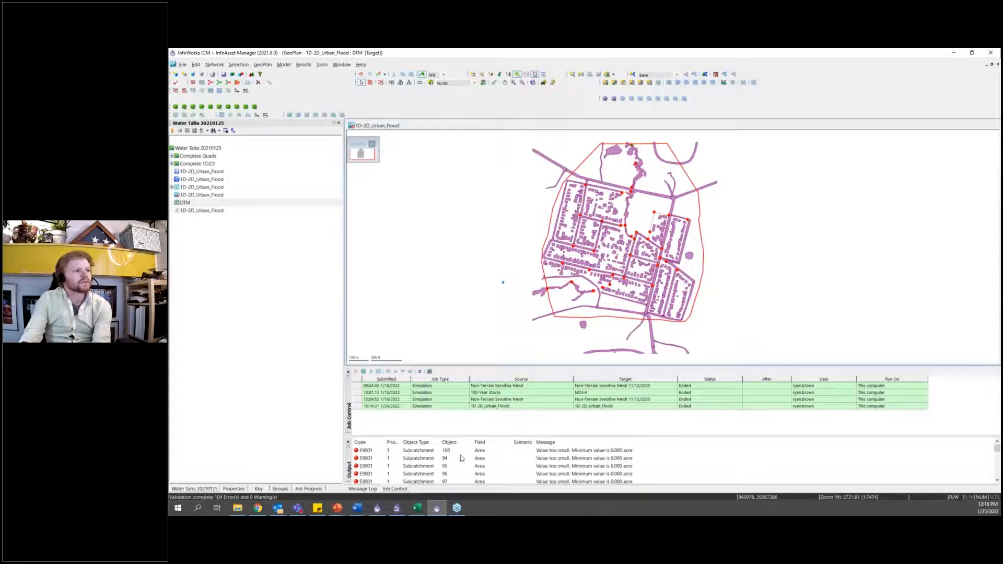
pyautogui.click(380, 508)
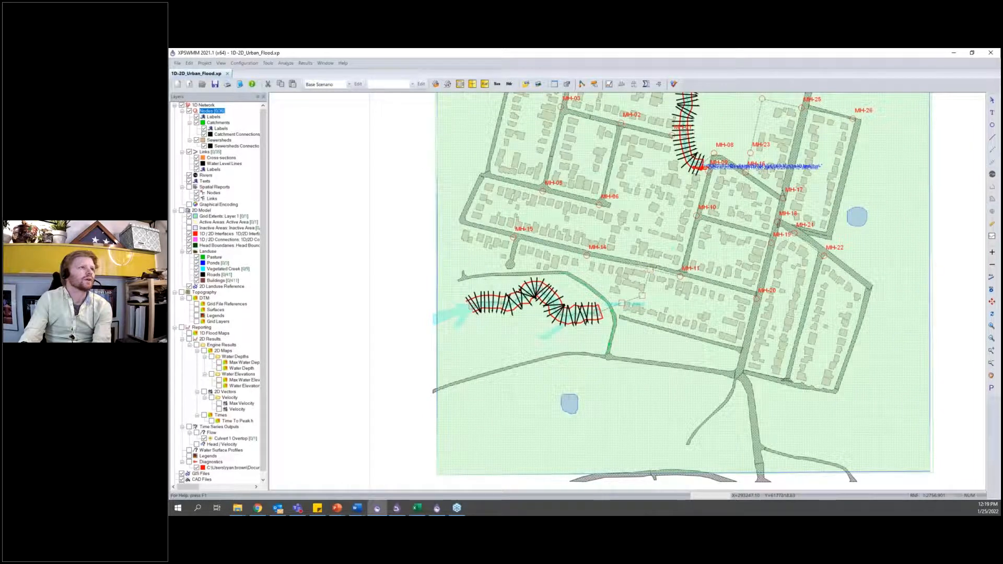
pyautogui.click(954, 53)
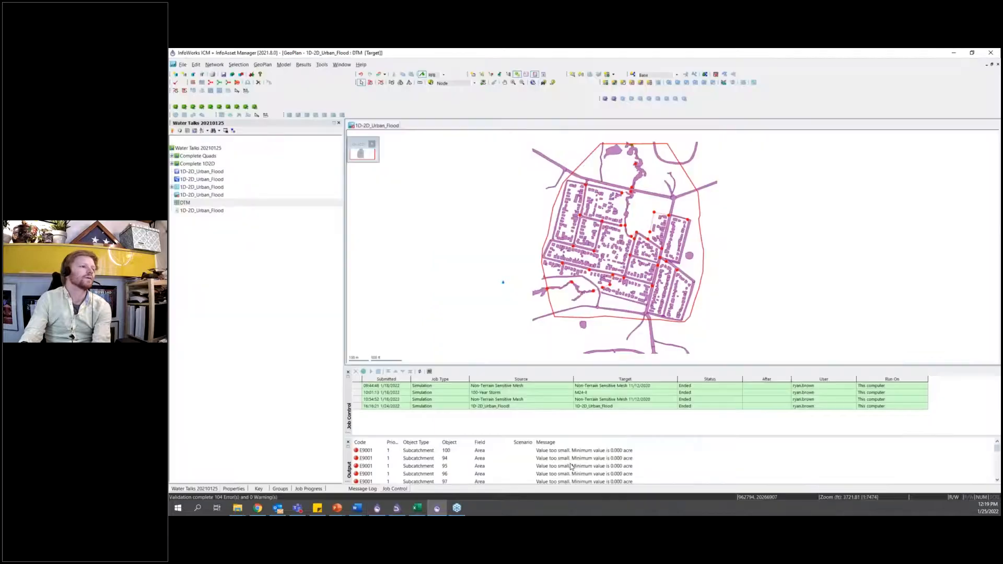
# Step: Open the subcatchment grid and sort it by area in ascending order
pyautogui.click(623, 83)
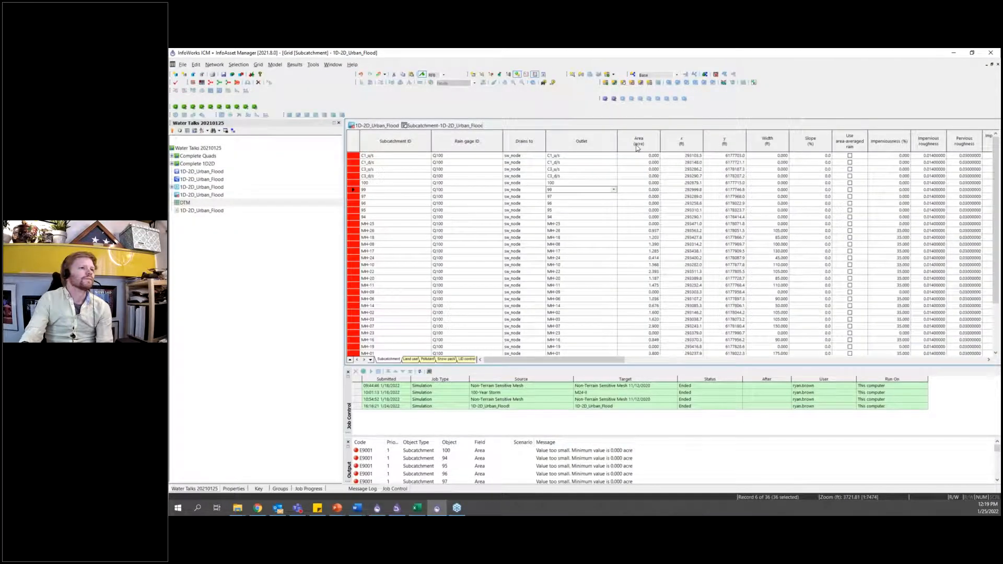
pyautogui.click(637, 148)
pyautogui.rightClick(638, 147)
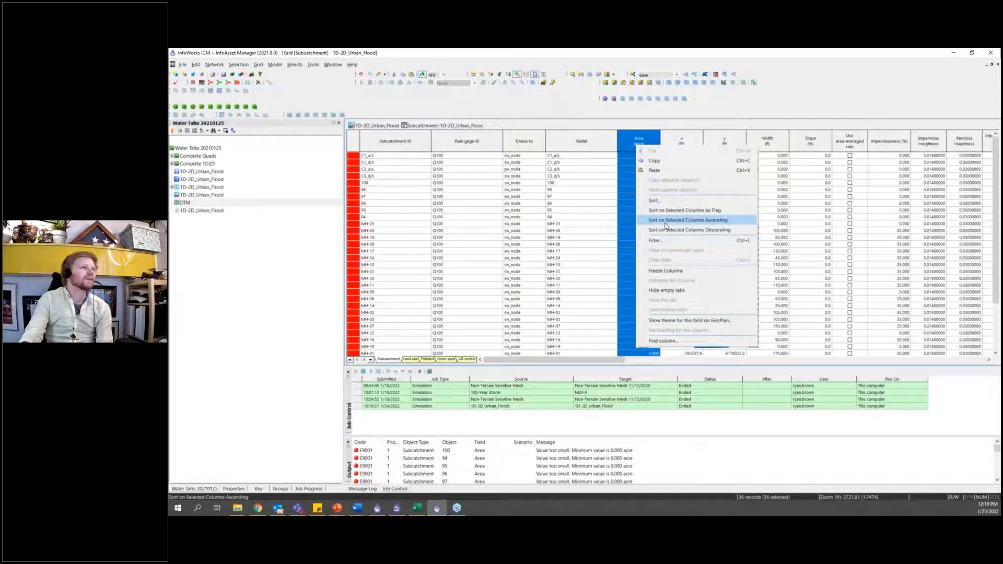
pyautogui.click(666, 222)
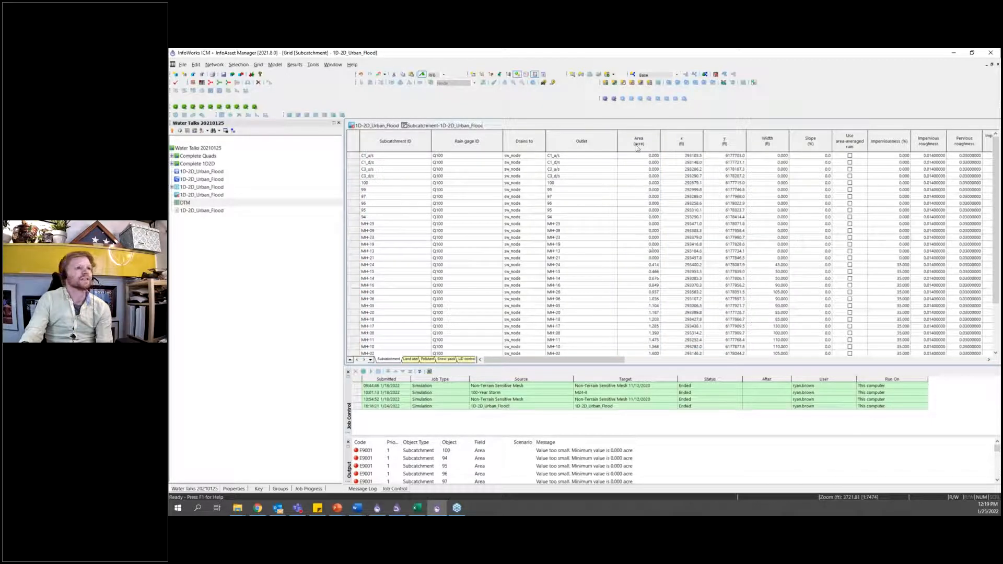
# Step: Delete all subcatchments with a zero area, from C1_u/s through MH-21, and close the subcatchment grid
pyautogui.click(353, 258)
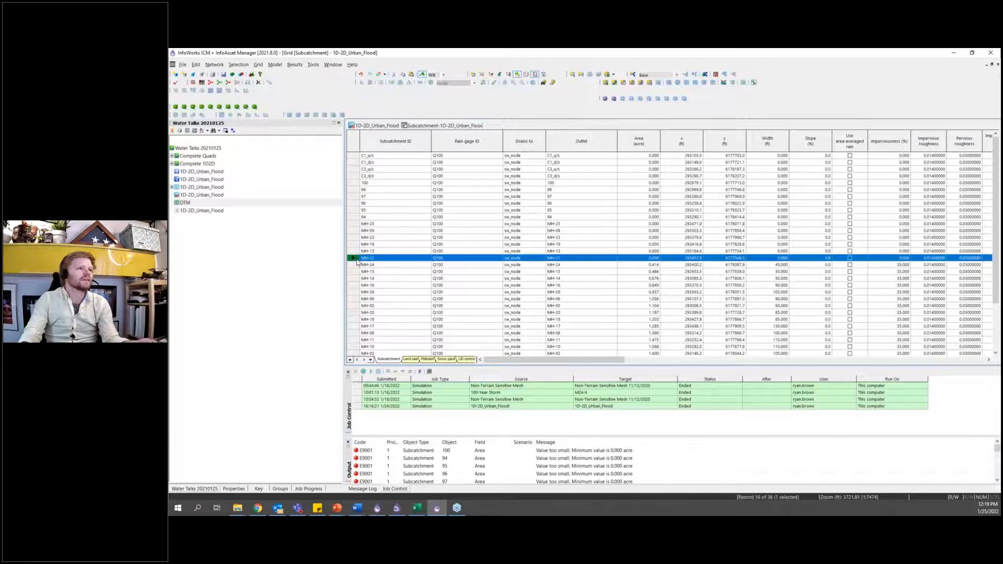
pyautogui.keyDown('shift'); pyautogui.click(354, 157); pyautogui.keyUp('shift')
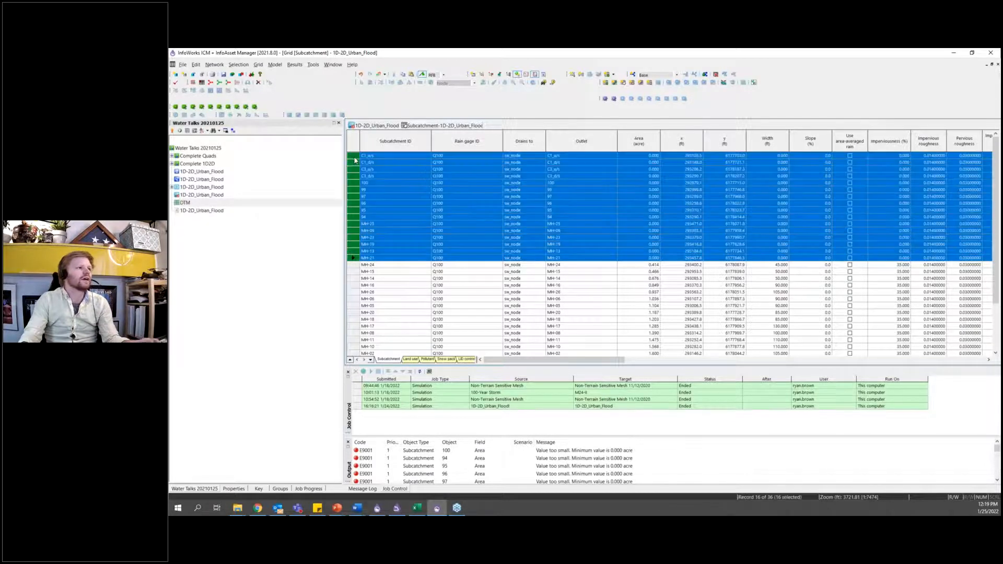
pyautogui.click(259, 82)
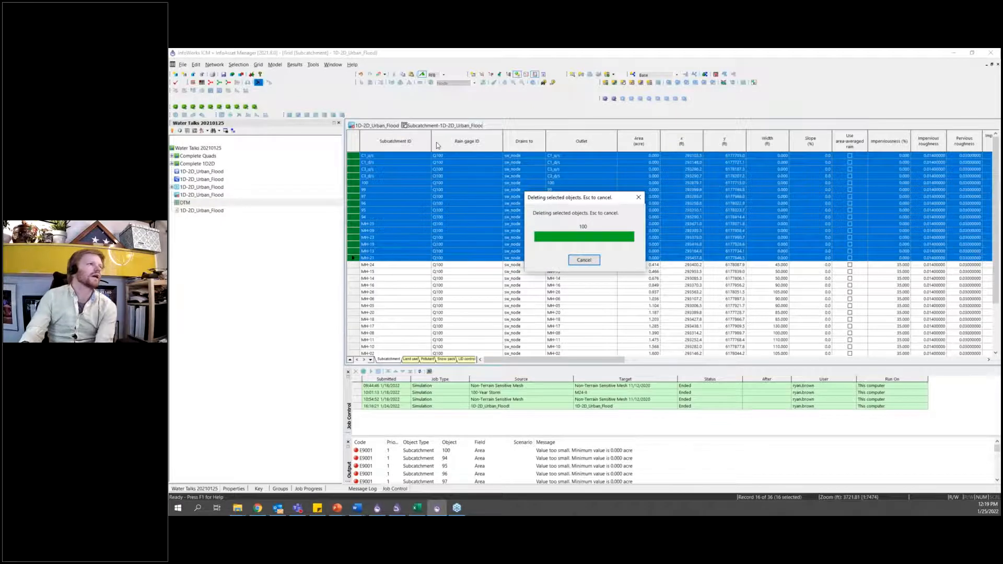
pyautogui.rightClick(437, 125)
pyautogui.click(445, 130)
# Step: Validate the 1D-2D_Urban_Flood network again after removing the zero-area subcatchments
pyautogui.moveTo(493, 315); pyautogui.dragTo(467, 299)
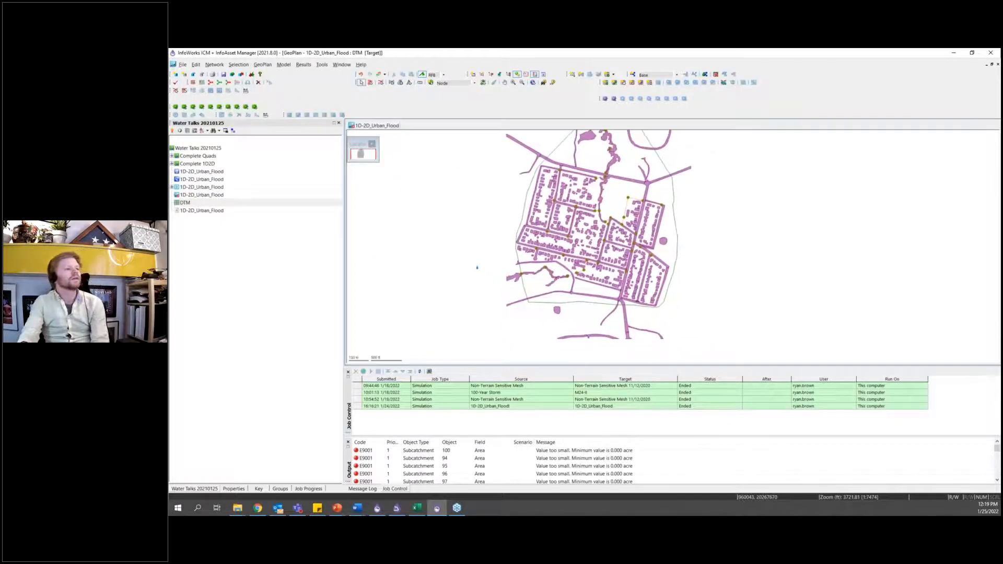
pyautogui.click(176, 84)
pyautogui.click(644, 228)
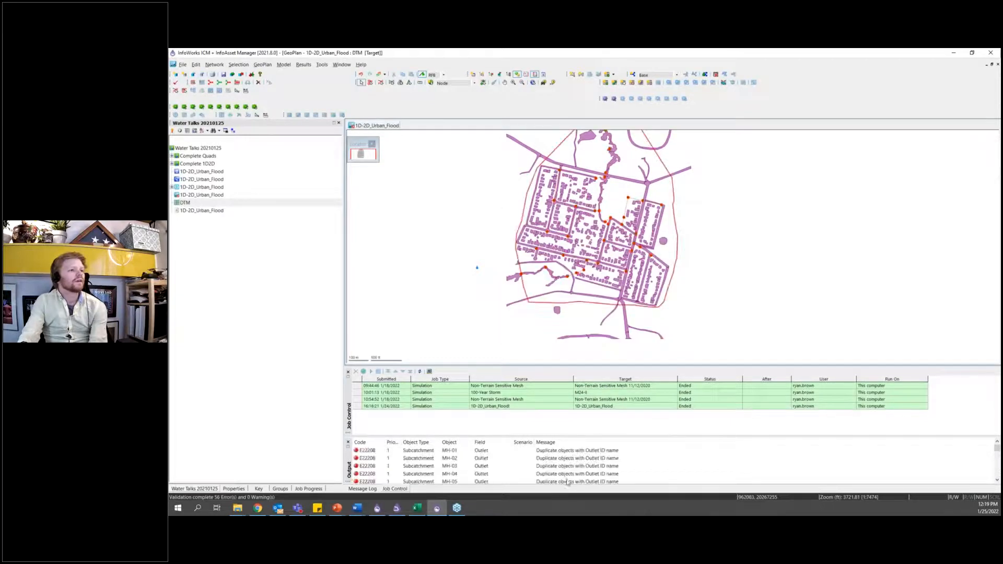
# Step: Inspect subcatchment MH-01 from its duplicate outlet ID error, close the grid, and return to the Water Talks 20210125 model group
pyautogui.doubleClick(369, 452)
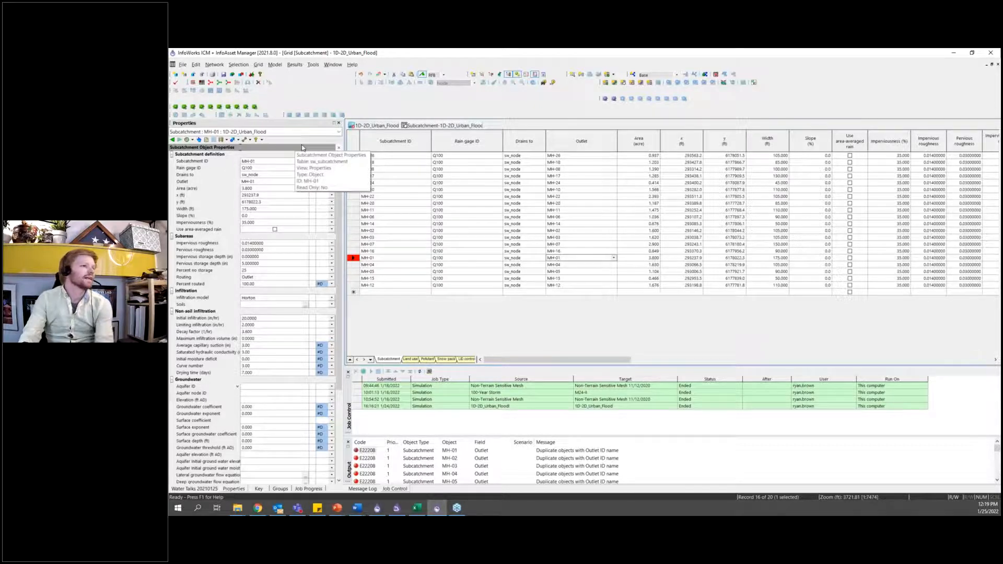
pyautogui.rightClick(420, 126)
pyautogui.click(430, 131)
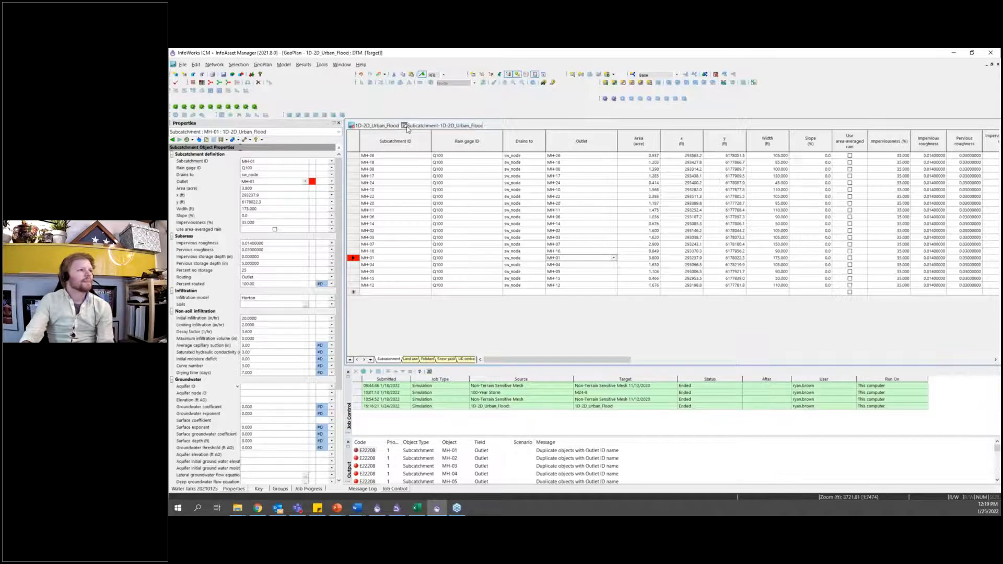
pyautogui.click(200, 490)
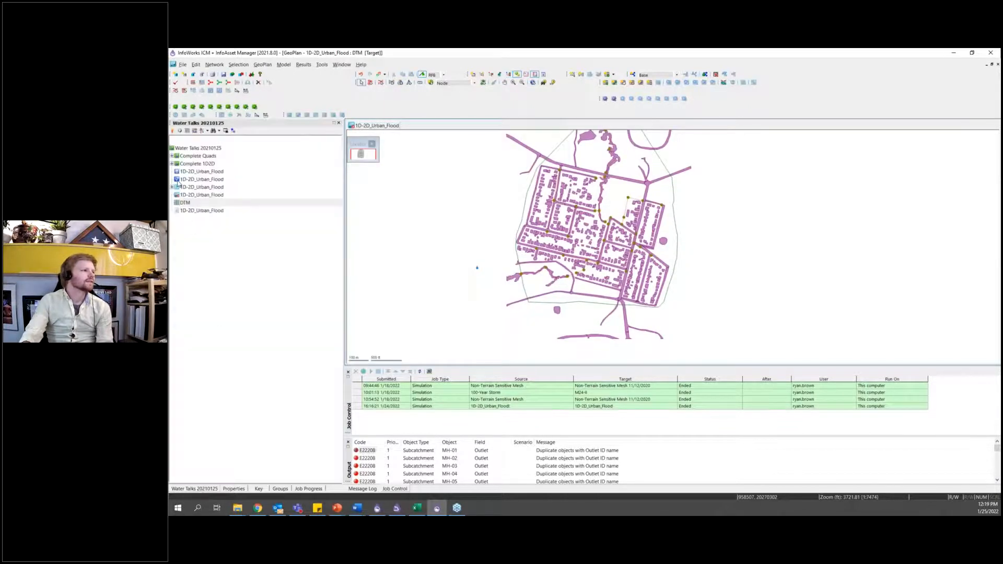
# Step: Create a SWMM stored query named "Change Subcatchment Name" in the Water Talks 20210125 model group
pyautogui.rightClick(178, 150)
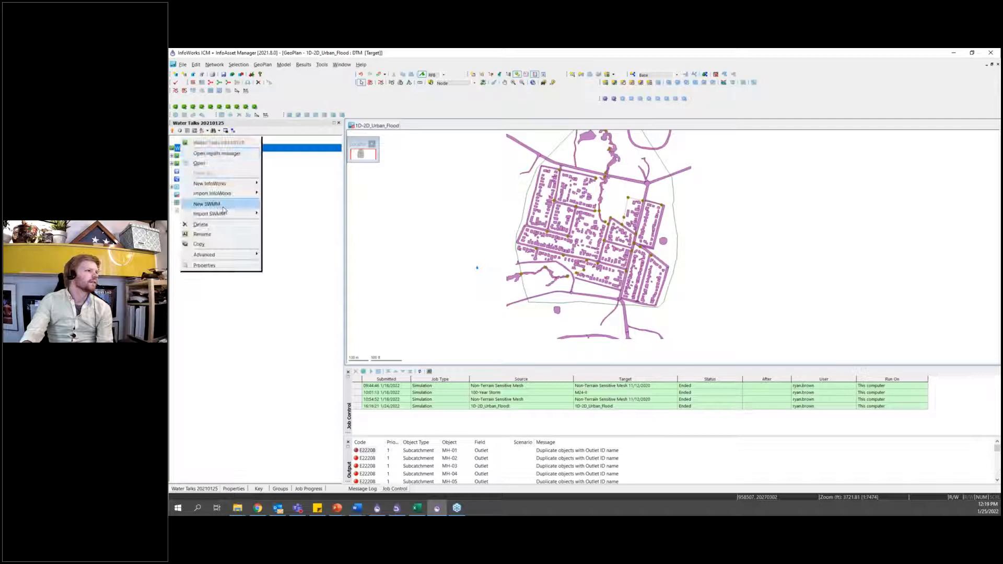
pyautogui.moveTo(235, 209)
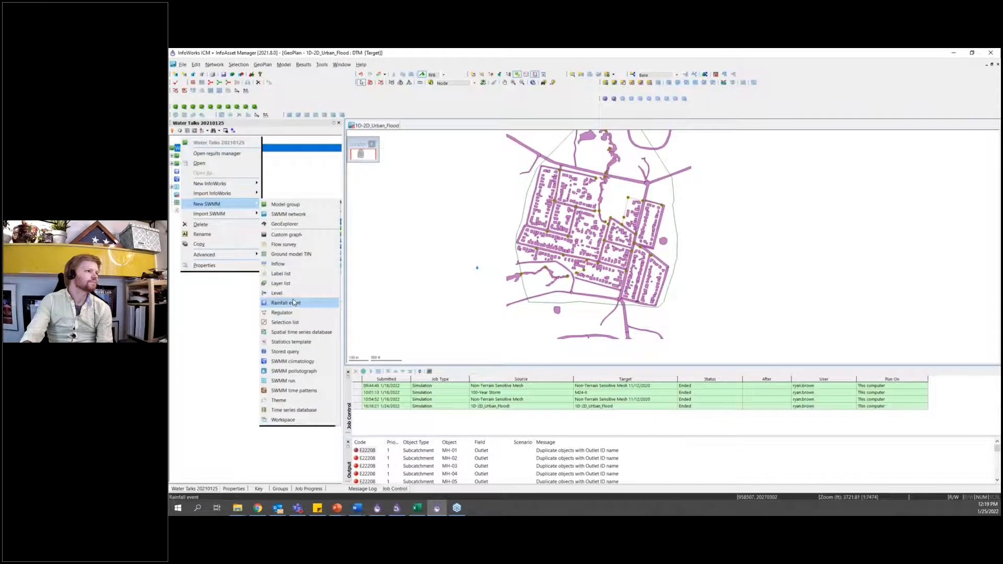
pyautogui.click(285, 352)
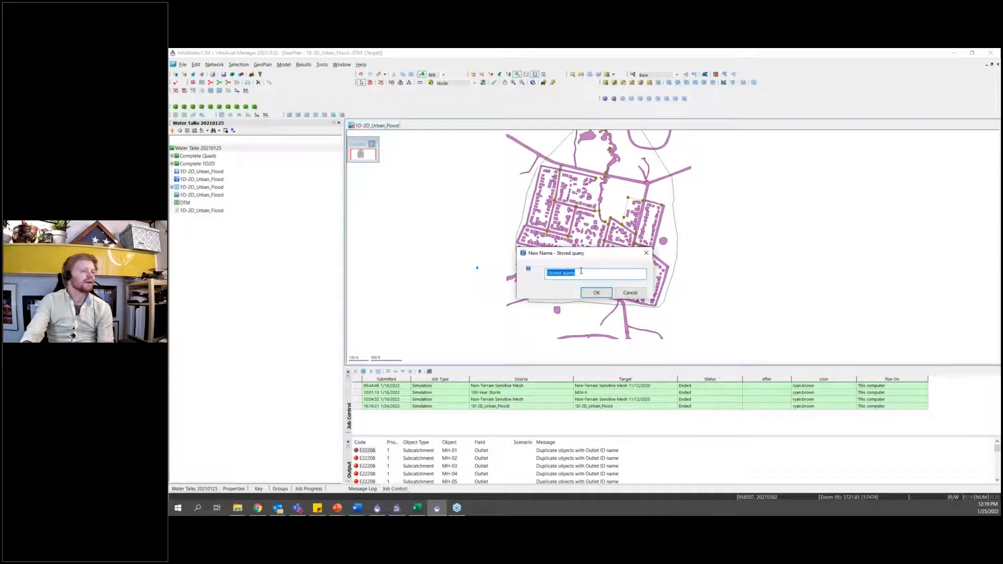
pyautogui.write('Change S')
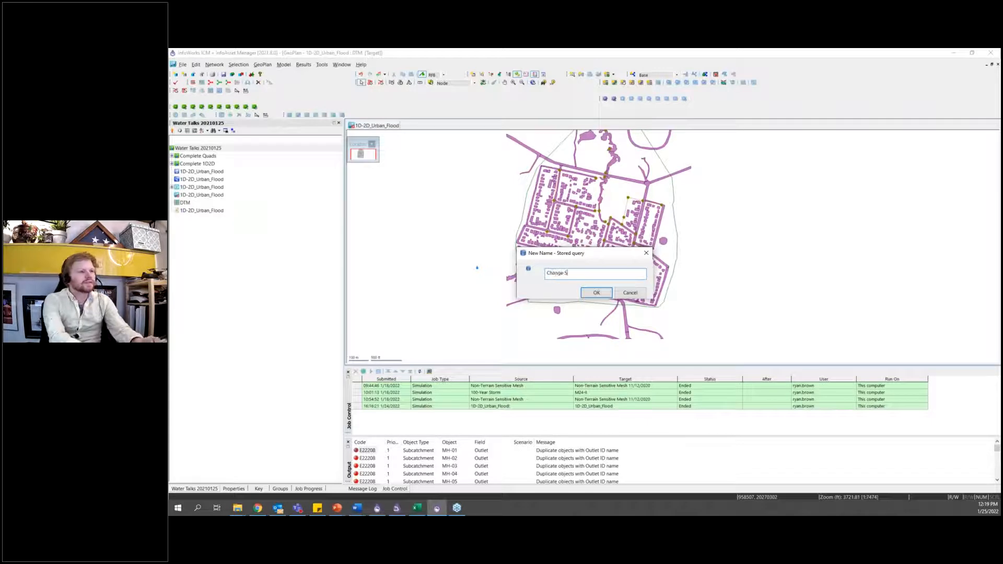
pyautogui.write('ubcatchment Name')
pyautogui.press('Return')
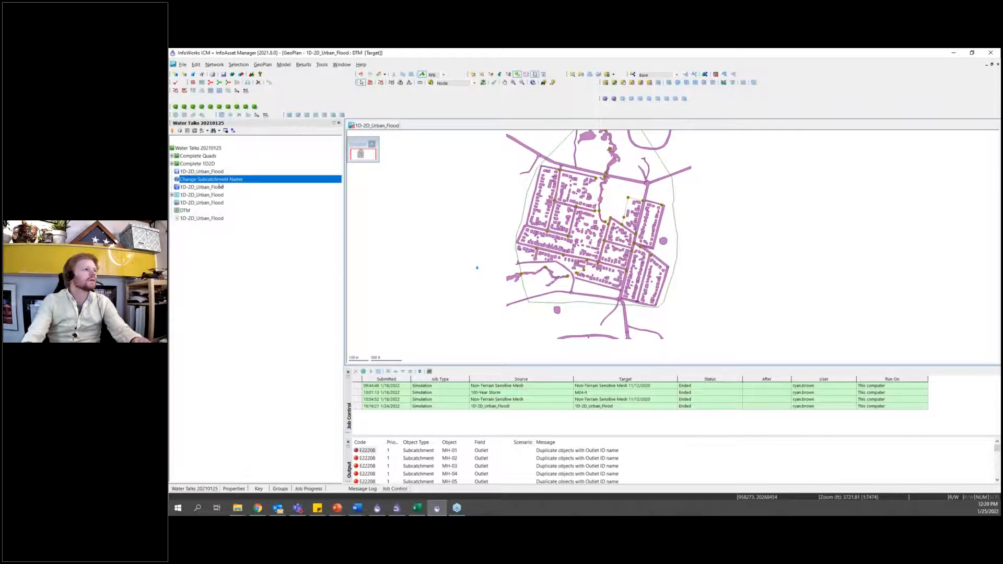
# Step: Set the stored query's object to Subcatchment and write the expression SET subcatchment_id = subcatchment_id + ".1"
pyautogui.doubleClick(217, 180)
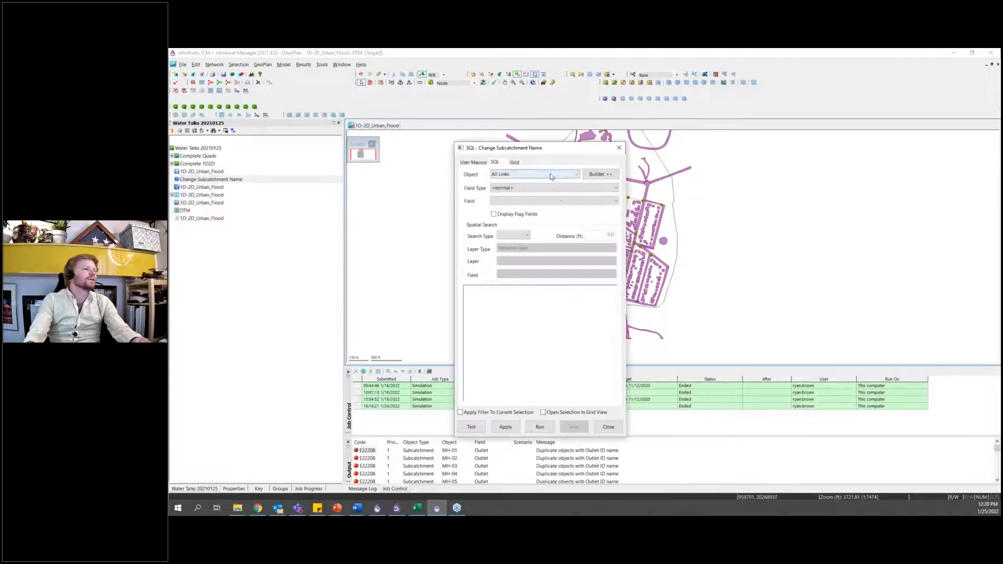
pyautogui.click(533, 174)
pyautogui.scroll(-1, 528, 324)
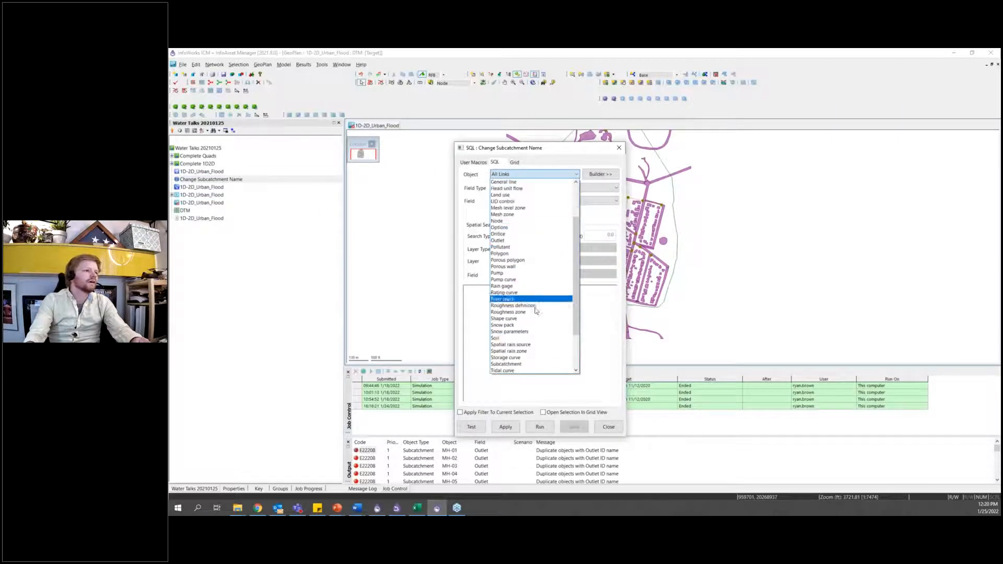
pyautogui.click(529, 363)
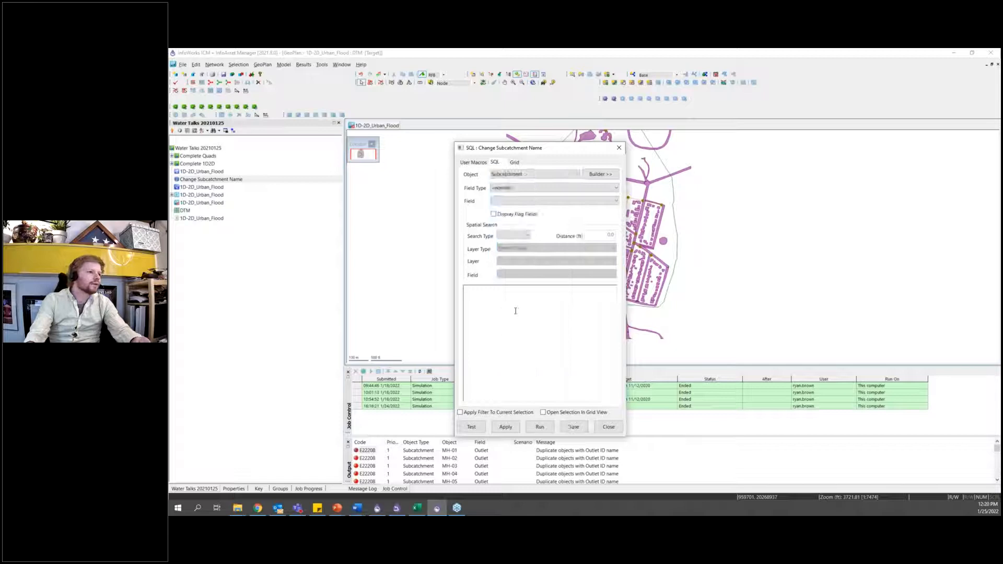
pyautogui.write('SET subca')
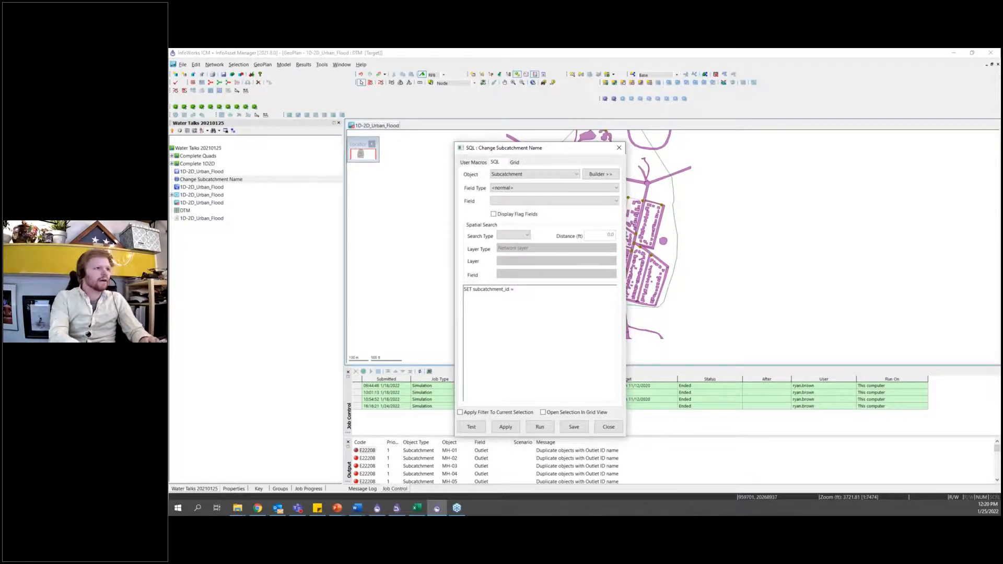
pyautogui.write('tchment_id + ".1')
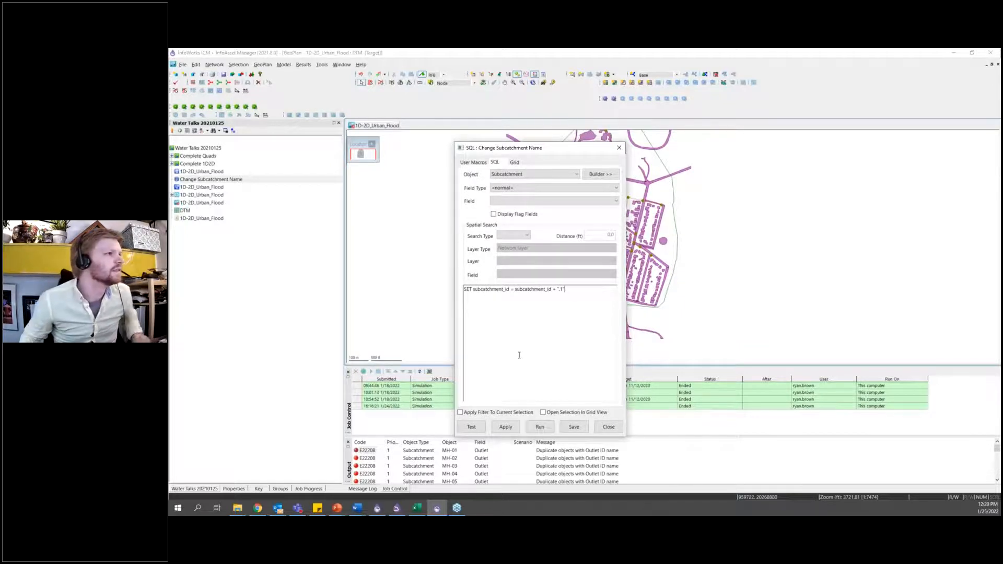
# Step: Test and save the Change Subcatchment Name query, and run it on the network
pyautogui.click(472, 427)
pyautogui.click(591, 313)
pyautogui.click(575, 427)
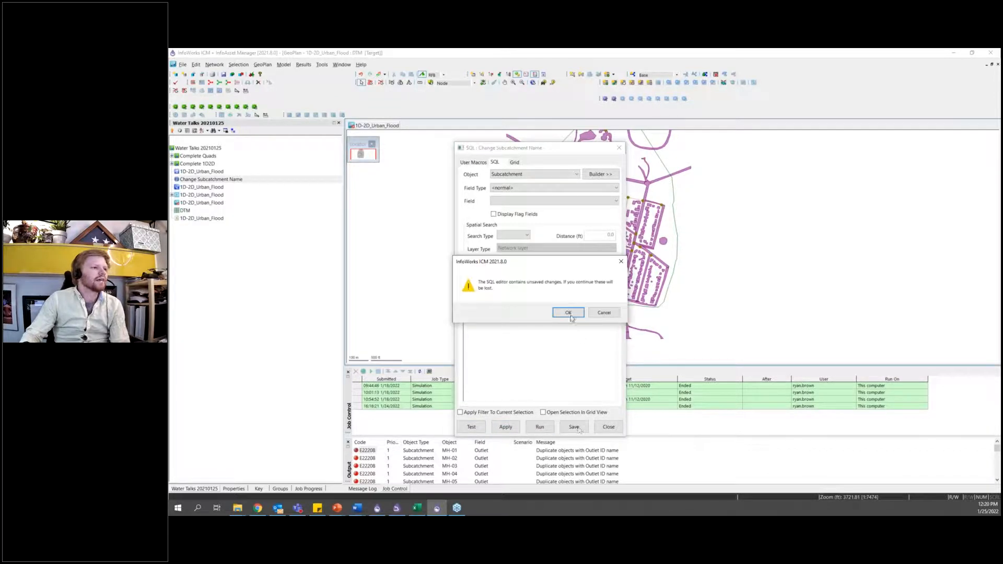
pyautogui.click(615, 315)
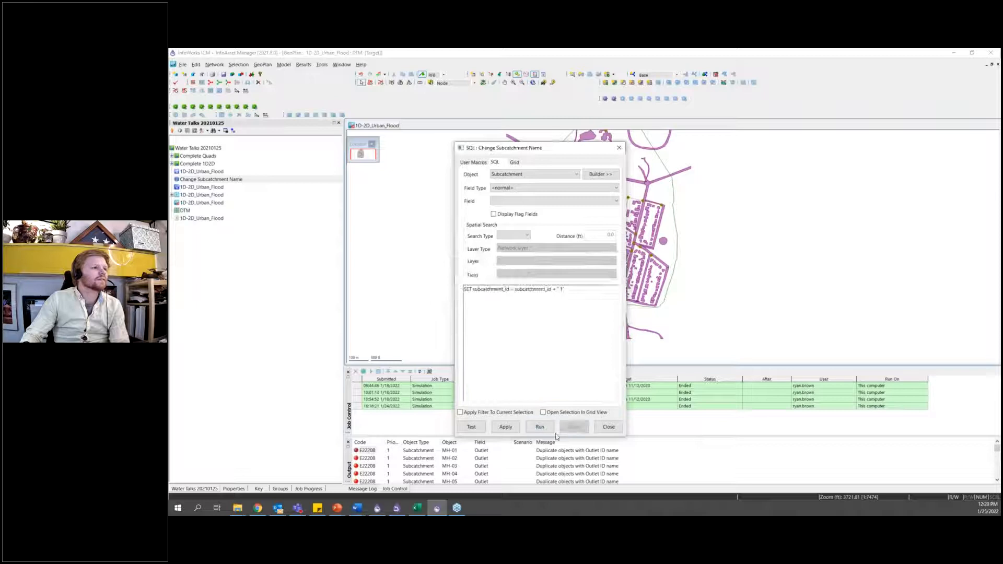
pyautogui.click(539, 427)
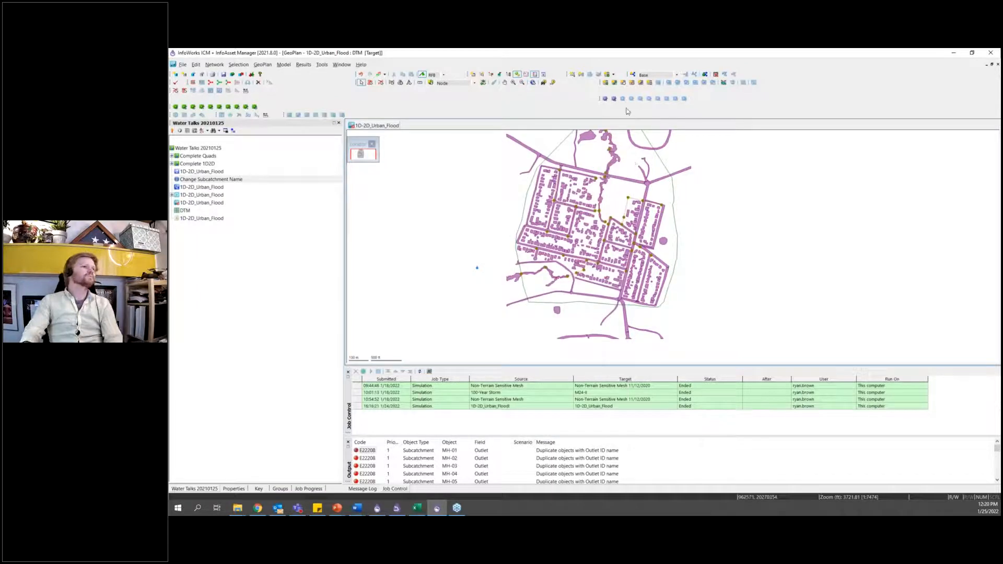
# Step: Check the subcatchment IDs in the subcatchment grid, close it, and validate the network again
pyautogui.click(623, 82)
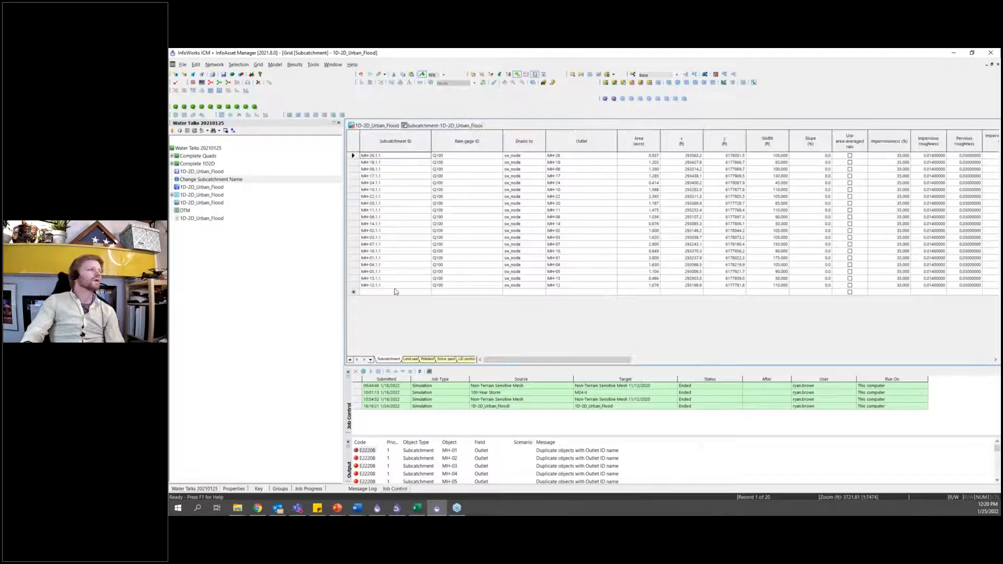
pyautogui.rightClick(419, 126)
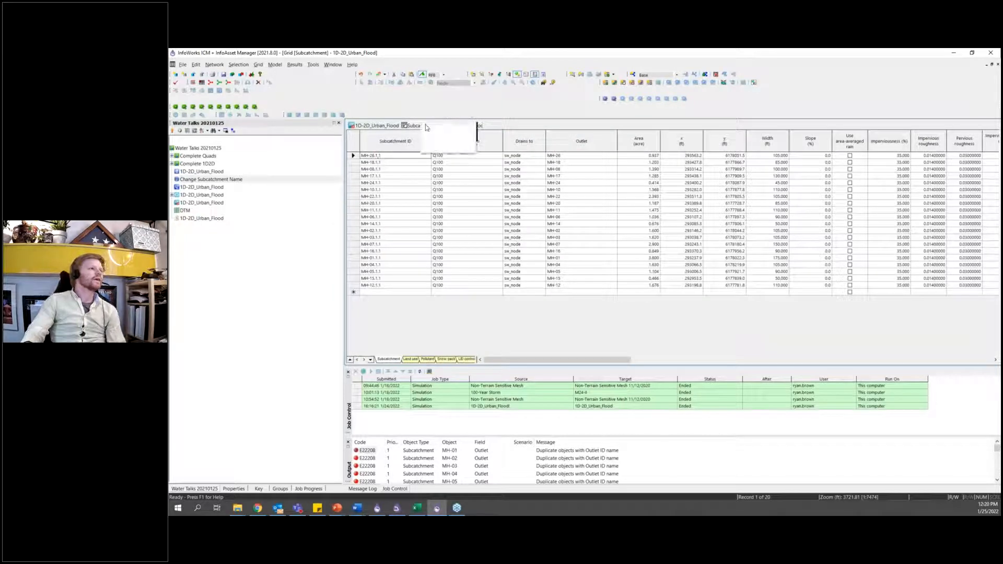
pyautogui.click(433, 129)
pyautogui.click(176, 82)
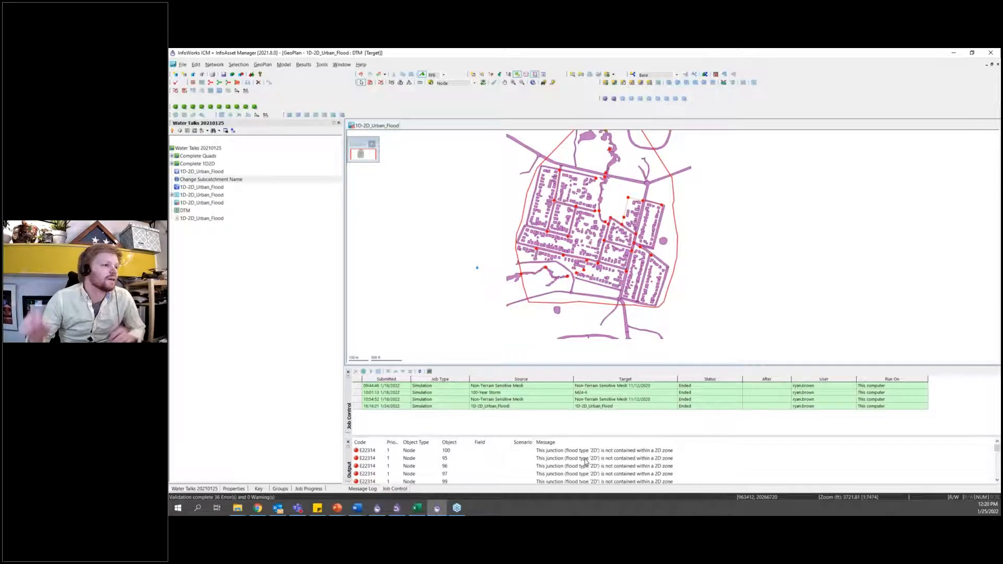
pyautogui.click(696, 294)
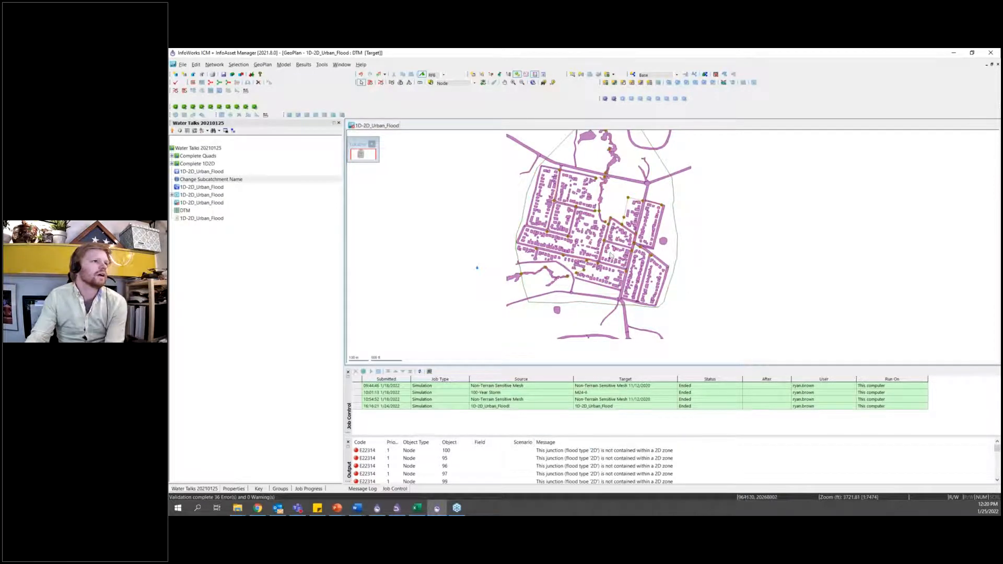
# Step: Select the natural channel link in the southwest of the network that ends at the 2D zone boundary
pyautogui.scroll(1, 492, 334)
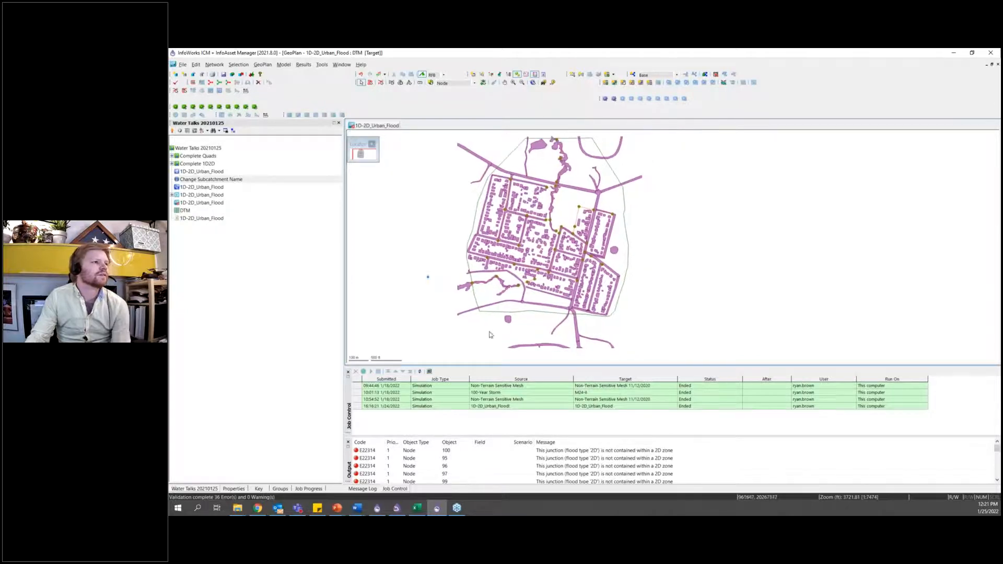
pyautogui.scroll(1, 481, 284)
pyautogui.scroll(1, 482, 284)
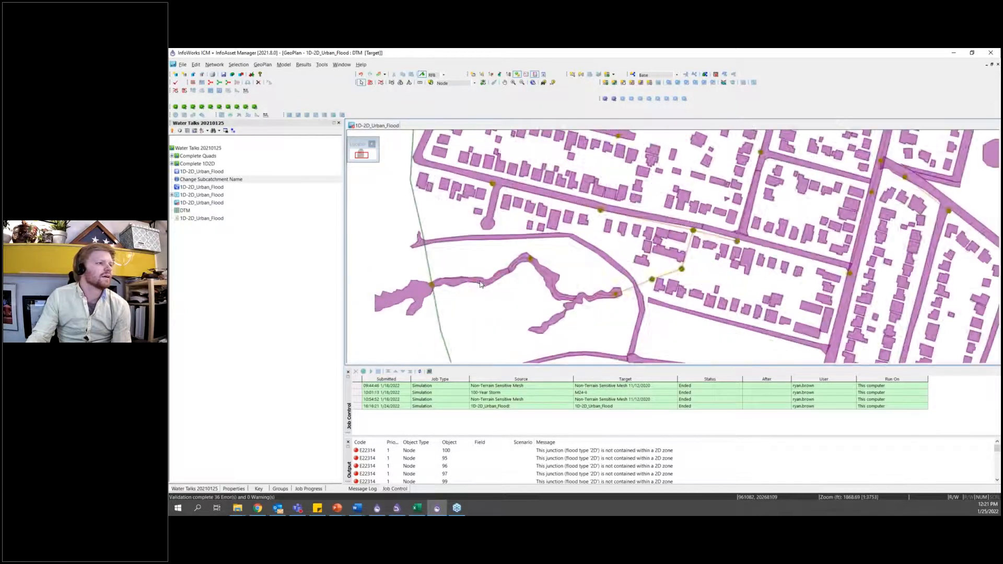
pyautogui.click(477, 282)
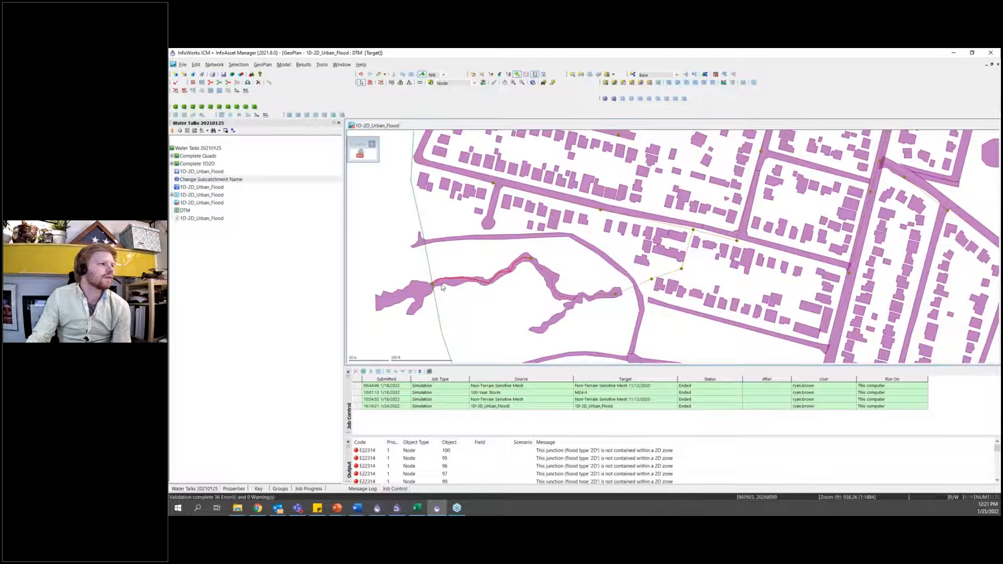
# Step: Display the Ground Model layer to inspect the terrain beneath the channel, and hide the layer again
pyautogui.rightClick(404, 256)
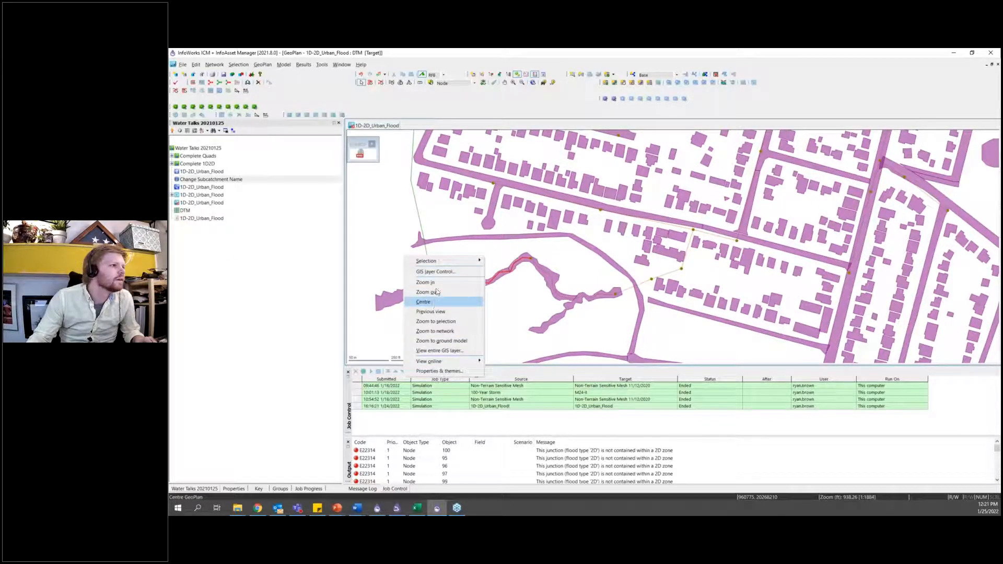
pyautogui.click(439, 371)
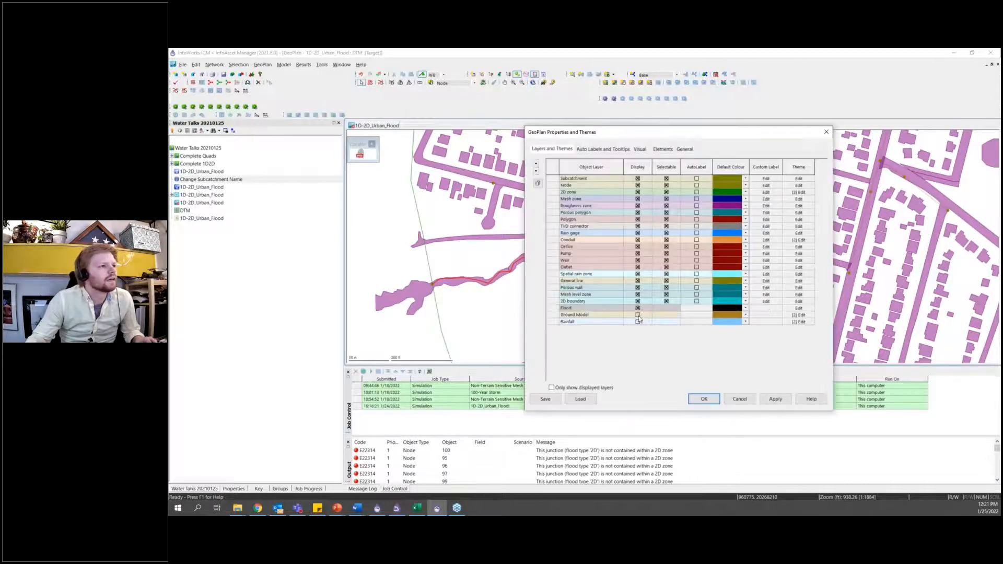
pyautogui.click(776, 398)
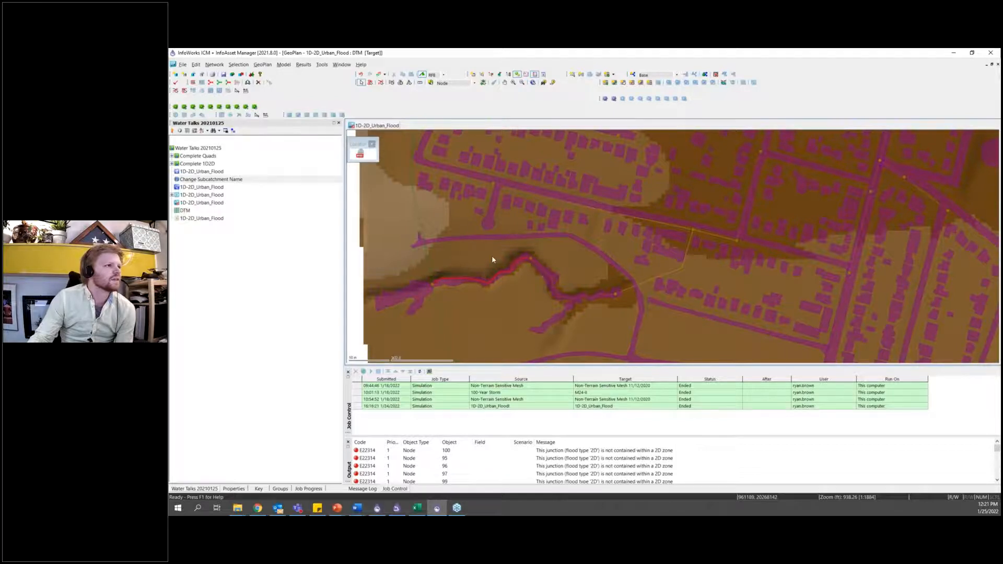
pyautogui.rightClick(408, 223)
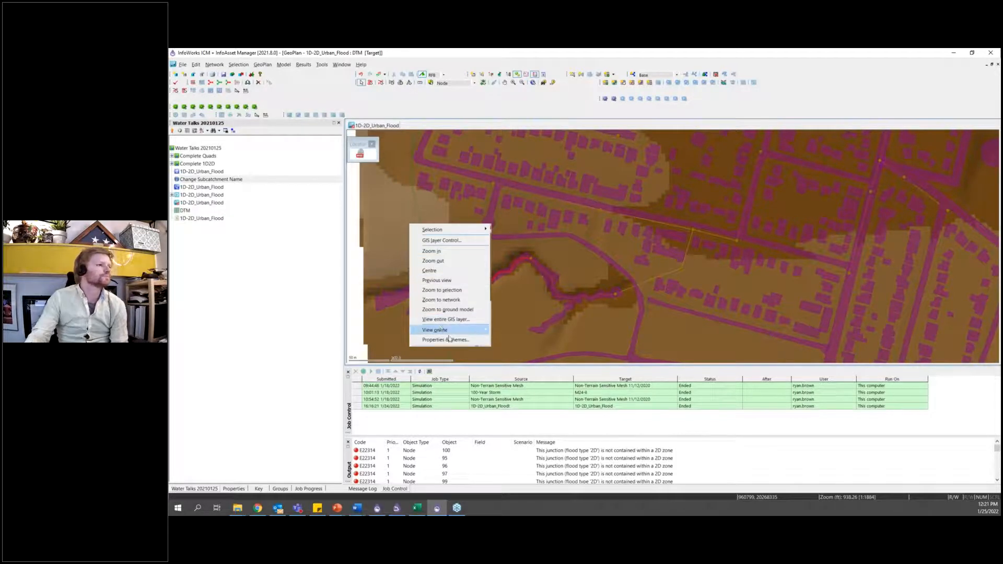
pyautogui.click(451, 340)
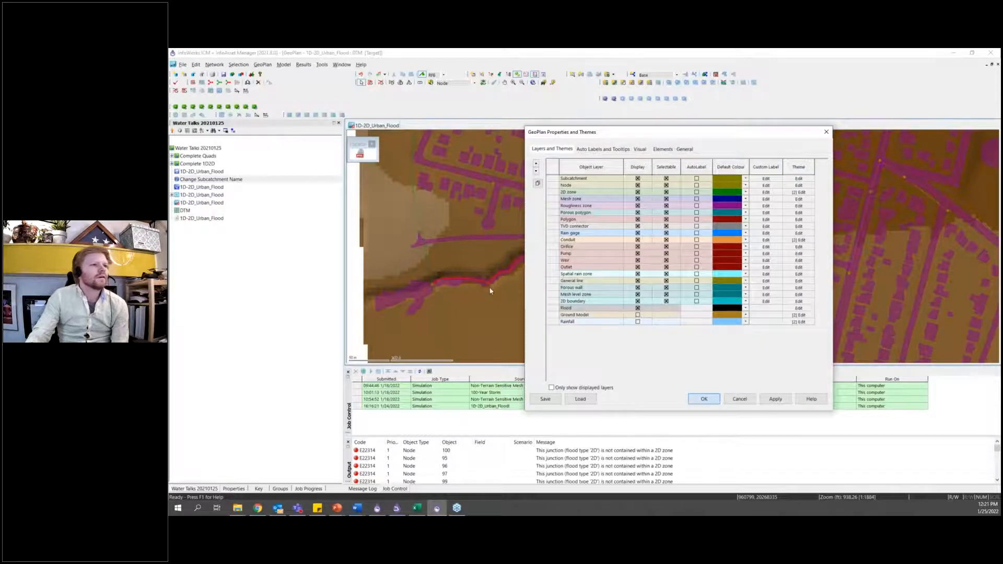
pyautogui.press('Return')
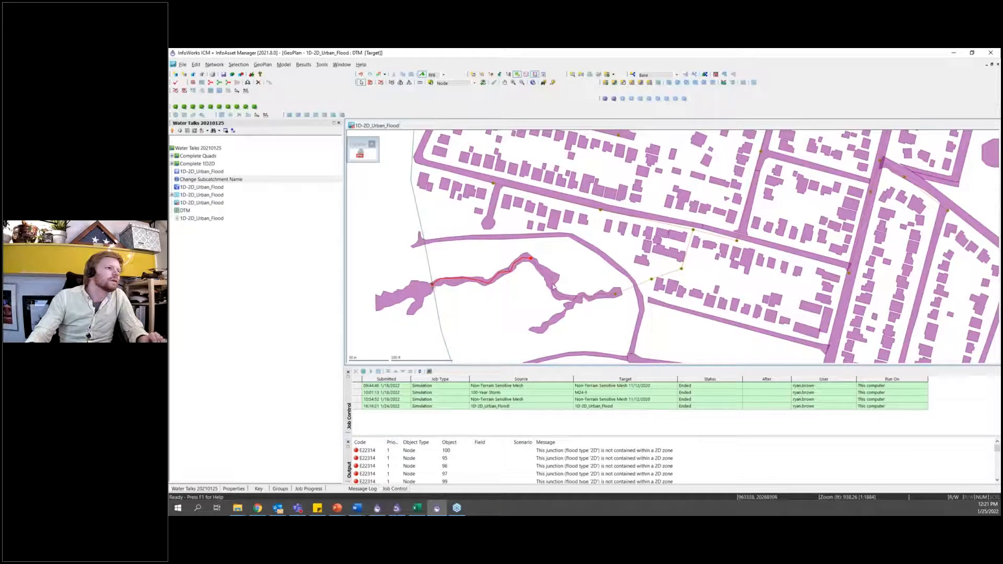
# Step: Add the remaining southwest and northern natural channel links and their nodes to the selection, and delete them all from the network
pyautogui.click(565, 300)
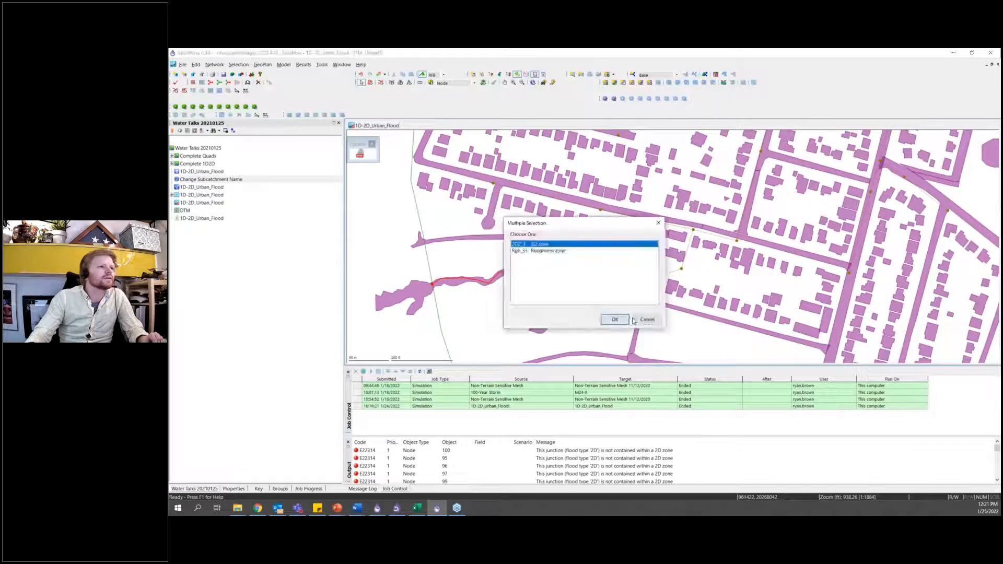
pyautogui.press('Return')
pyautogui.moveTo(693, 246); pyautogui.dragTo(565, 388)
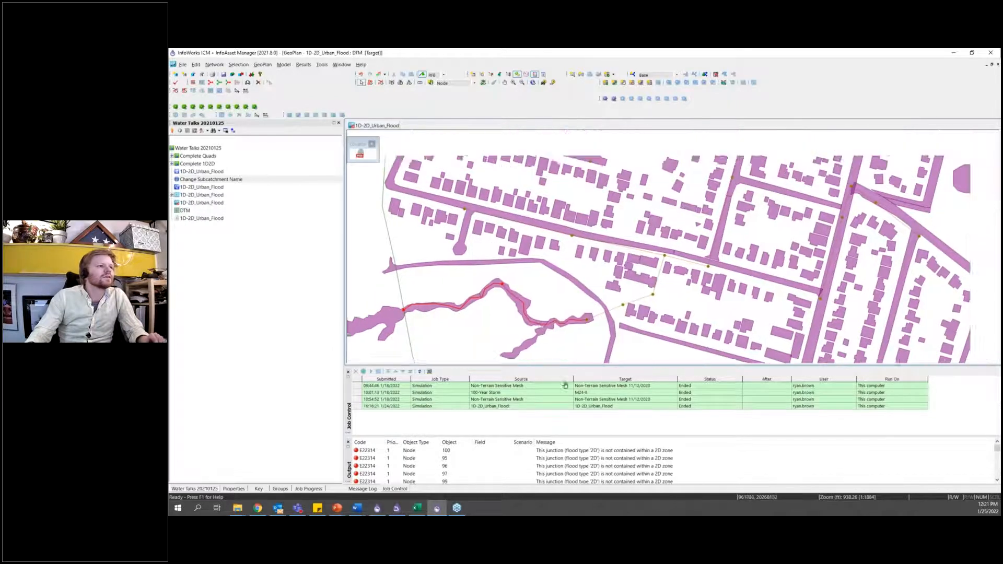
pyautogui.moveTo(641, 239); pyautogui.dragTo(646, 287)
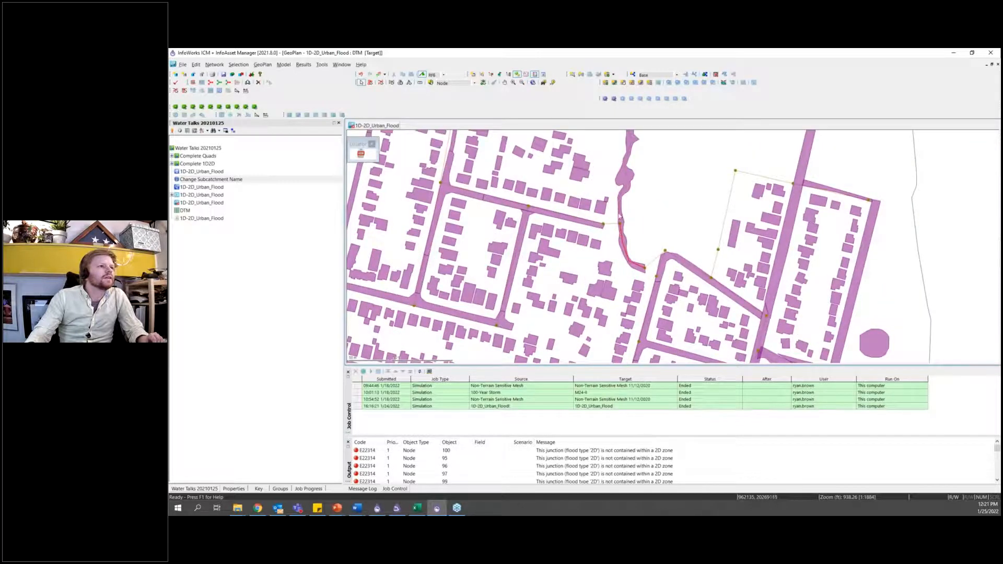
pyautogui.moveTo(635, 153); pyautogui.dragTo(634, 258)
pyautogui.moveTo(646, 184); pyautogui.dragTo(642, 273)
pyautogui.keyDown('ctrl'); pyautogui.click(645, 195); pyautogui.keyUp('ctrl')
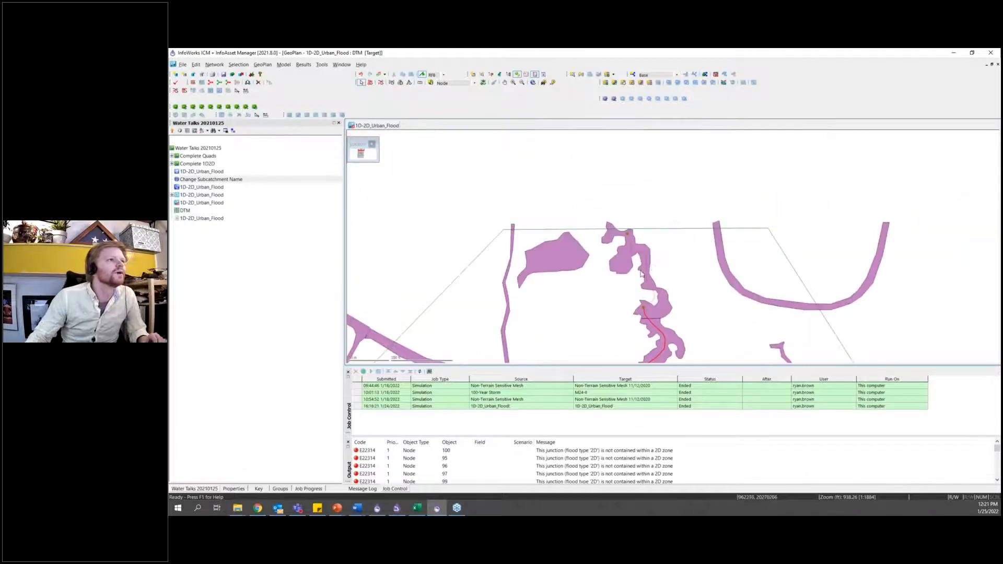
pyautogui.click(643, 312)
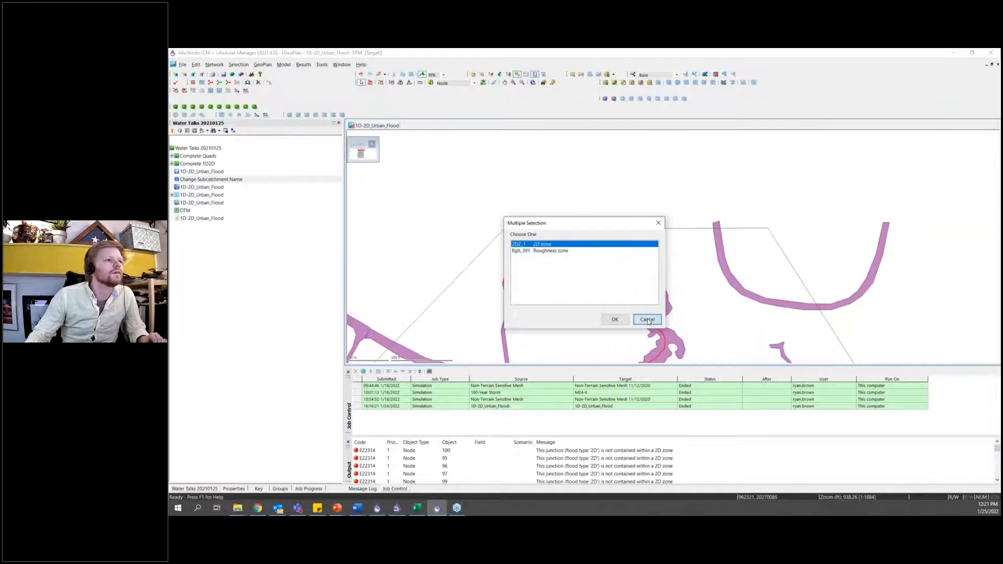
pyautogui.click(648, 318)
pyautogui.keyDown('ctrl'); pyautogui.click(642, 287); pyautogui.keyUp('ctrl')
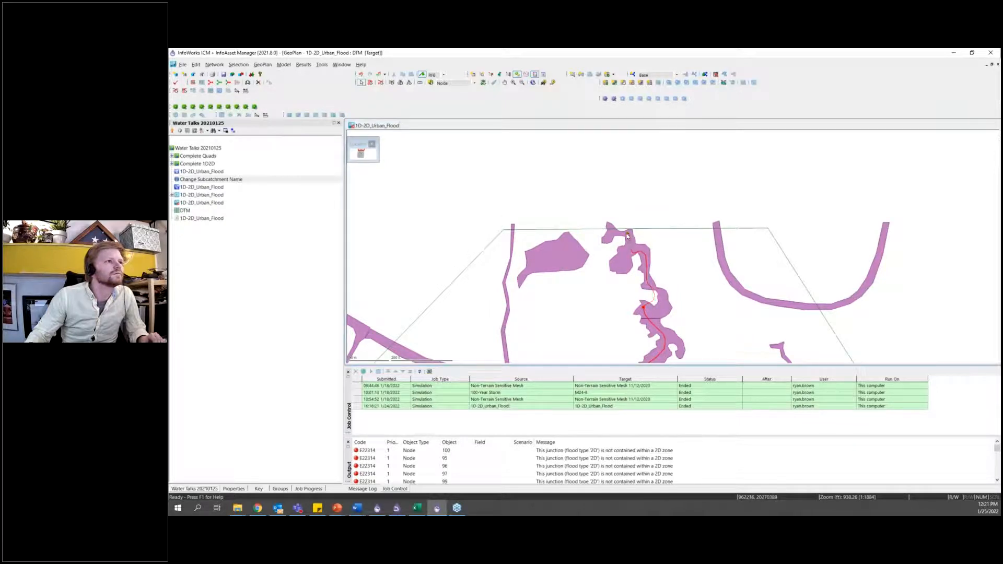
pyautogui.click(629, 237)
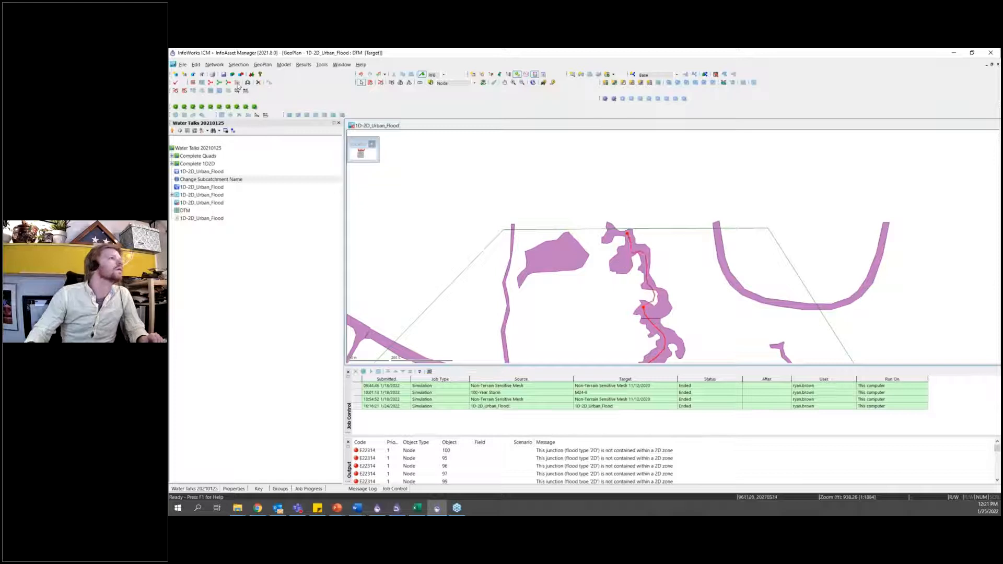
pyautogui.click(258, 83)
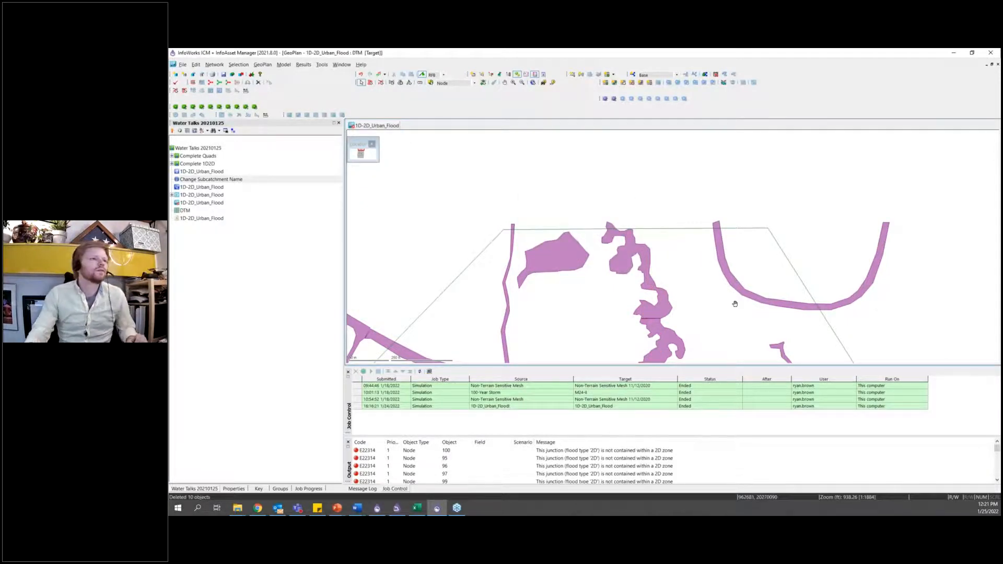
# Step: Draw a small triangular mesh level zone with ID 1 around the culvert node just north of the main road
pyautogui.scroll(5, 735, 303)
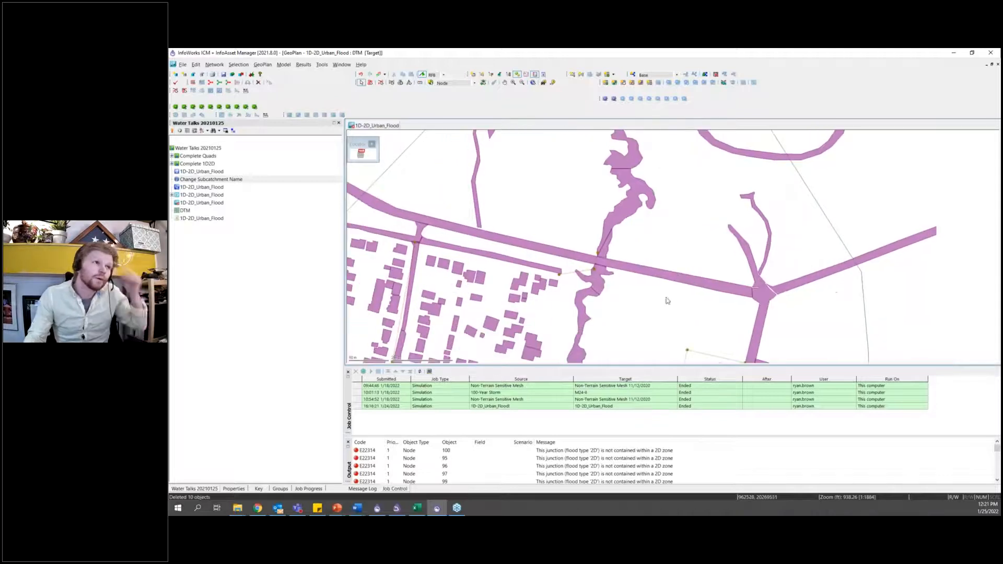
pyautogui.scroll(3, 597, 247)
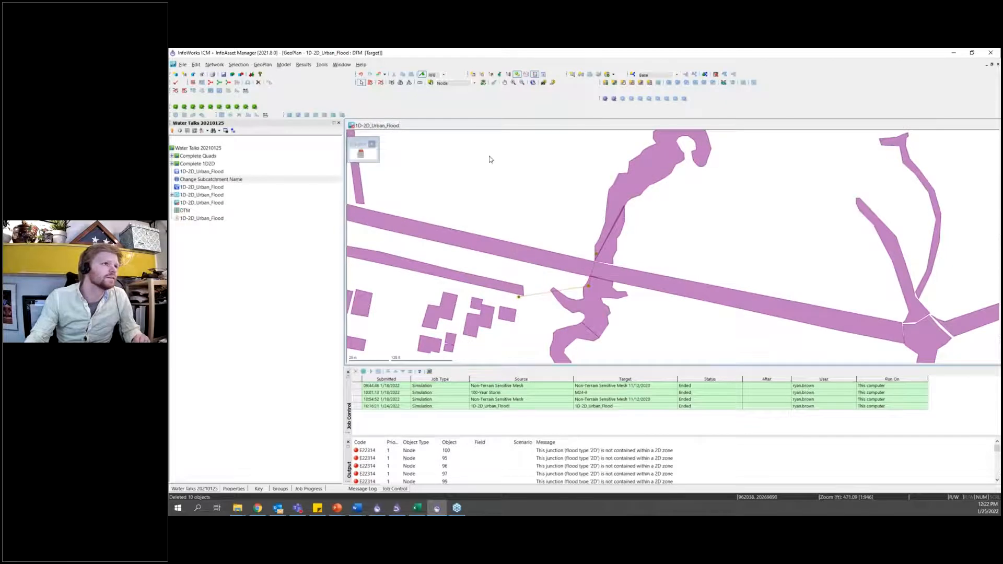
pyautogui.click(447, 85)
pyautogui.click(444, 114)
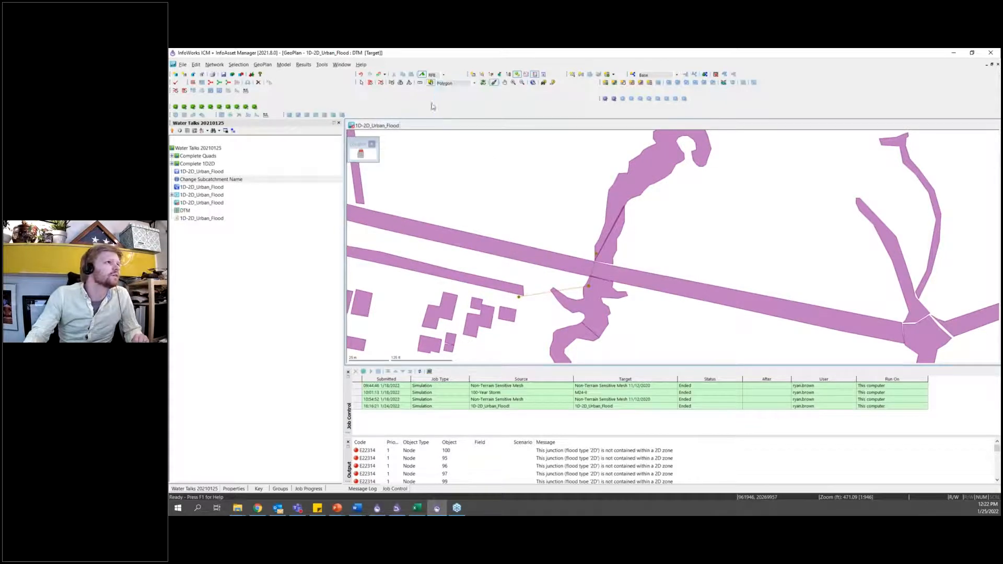
pyautogui.click(431, 82)
pyautogui.scroll(3, 569, 240)
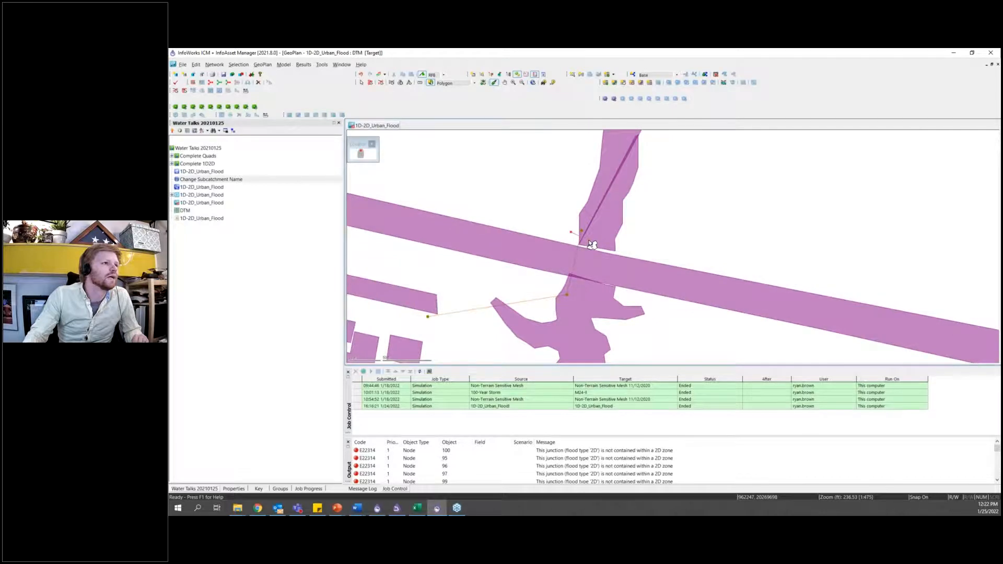
pyautogui.doubleClick(578, 233)
pyautogui.click(604, 279)
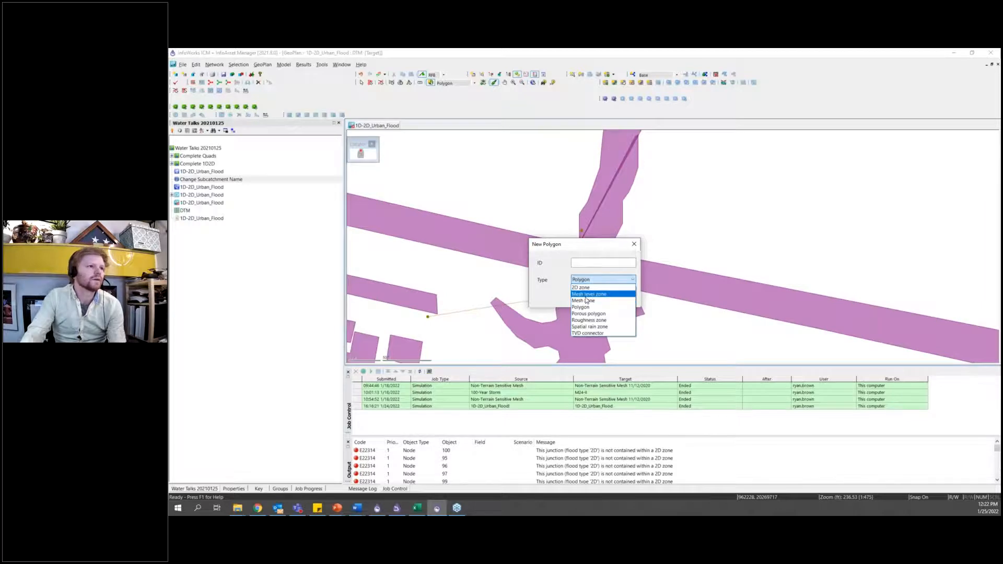
pyautogui.click(589, 294)
pyautogui.click(601, 263)
pyautogui.write('1')
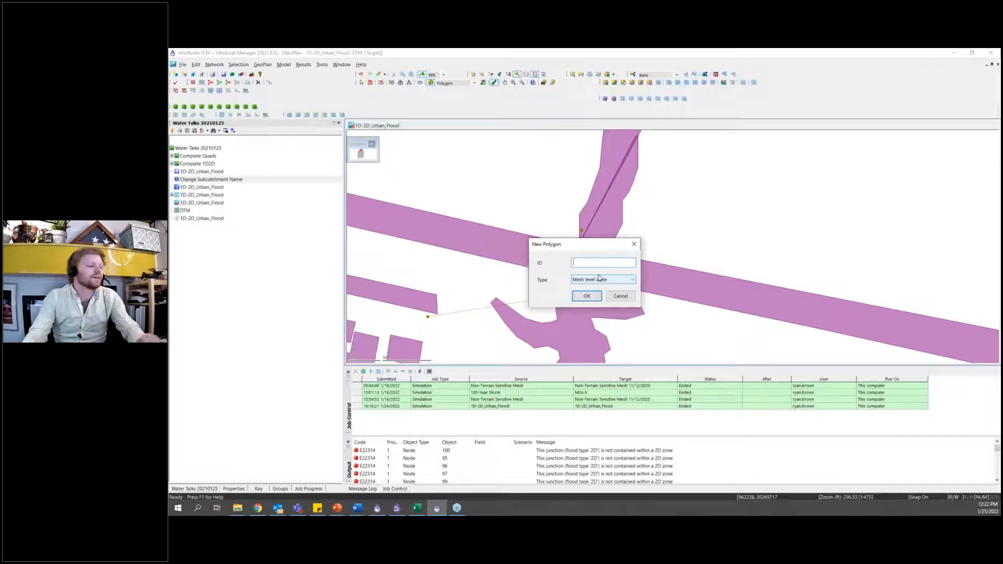
pyautogui.click(586, 296)
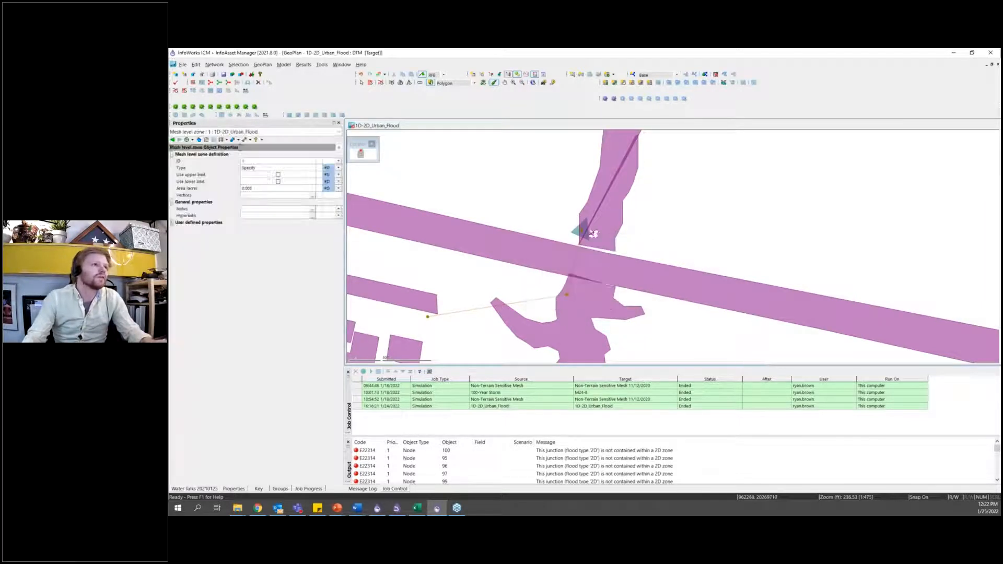
# Step: Set the vertex elevation type of all vertices in mesh level zone 1 to Set
pyautogui.click(312, 196)
pyautogui.moveTo(582, 192); pyautogui.dragTo(586, 204)
pyautogui.rightClick(586, 204)
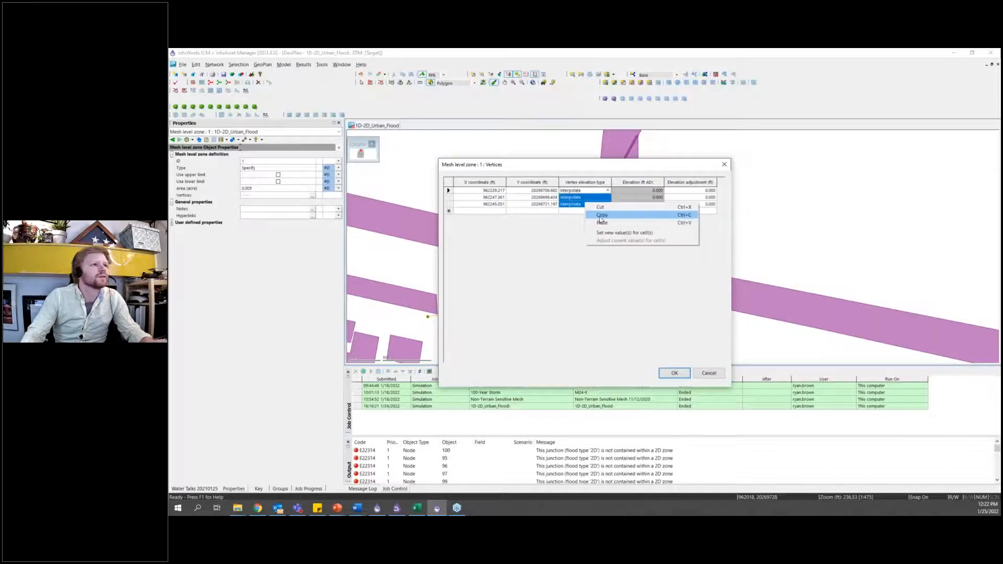
pyautogui.click(601, 234)
pyautogui.click(600, 291)
pyautogui.click(592, 305)
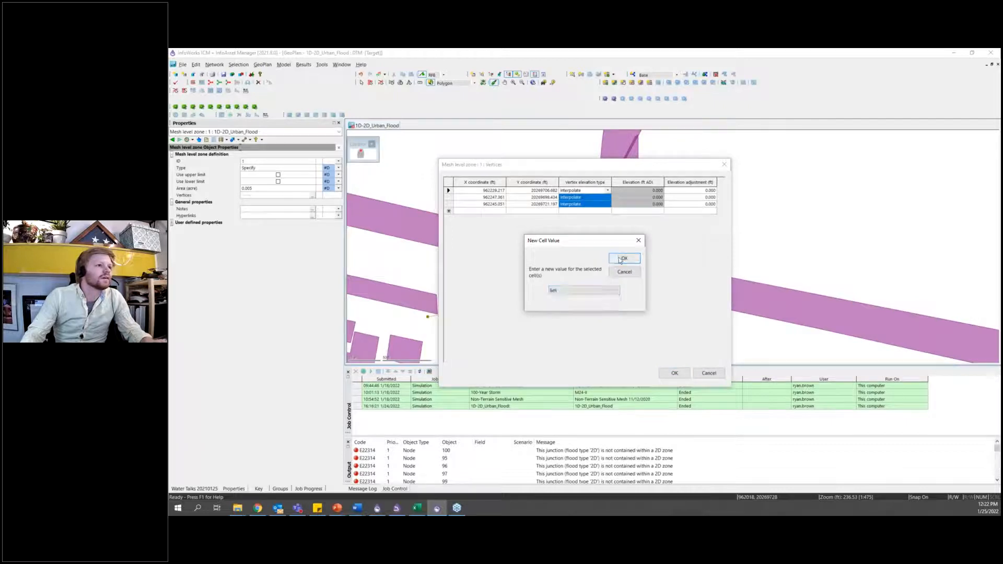
pyautogui.click(625, 258)
# Step: Set the elevation of mesh level zone 1's vertices to 122.94 ft and accept the vertex table
pyautogui.moveTo(639, 198); pyautogui.dragTo(639, 204)
pyautogui.rightClick(639, 203)
pyautogui.click(675, 238)
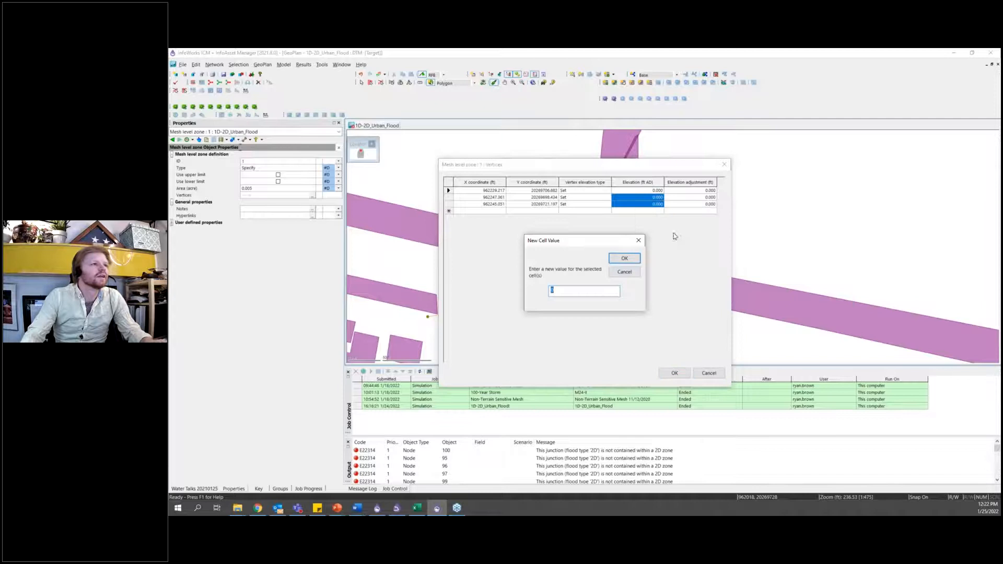
pyautogui.write('122.94')
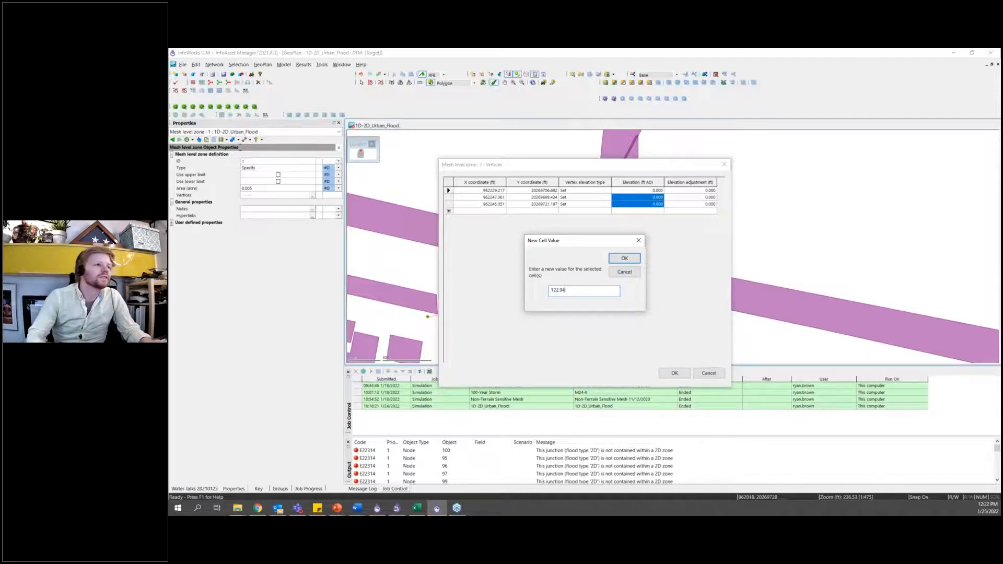
pyautogui.press('Return')
pyautogui.click(674, 373)
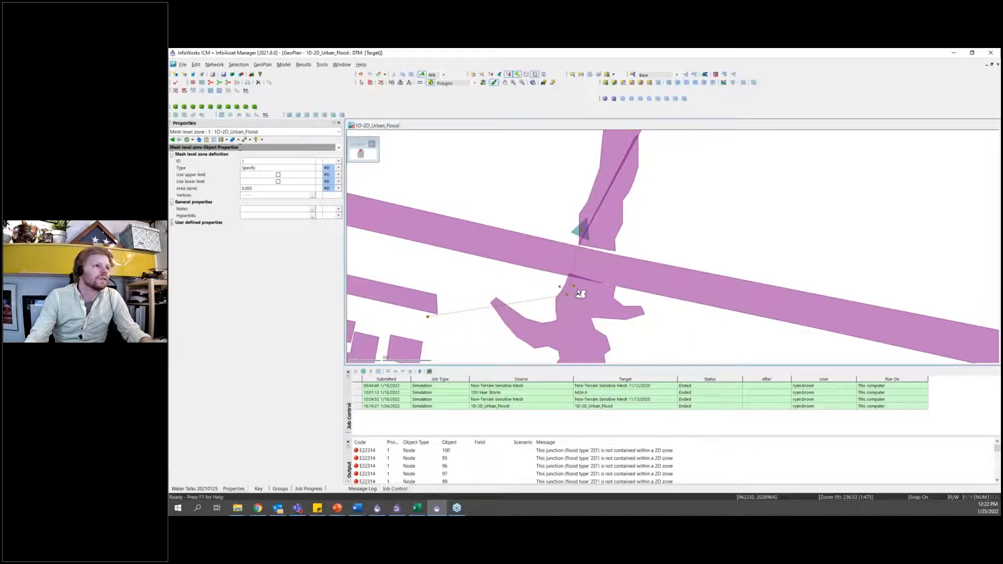
# Step: Draw a triangular mesh level zone with ID 2 around the culvert node south of the road, with vertex elevation type Set
pyautogui.doubleClick(559, 301)
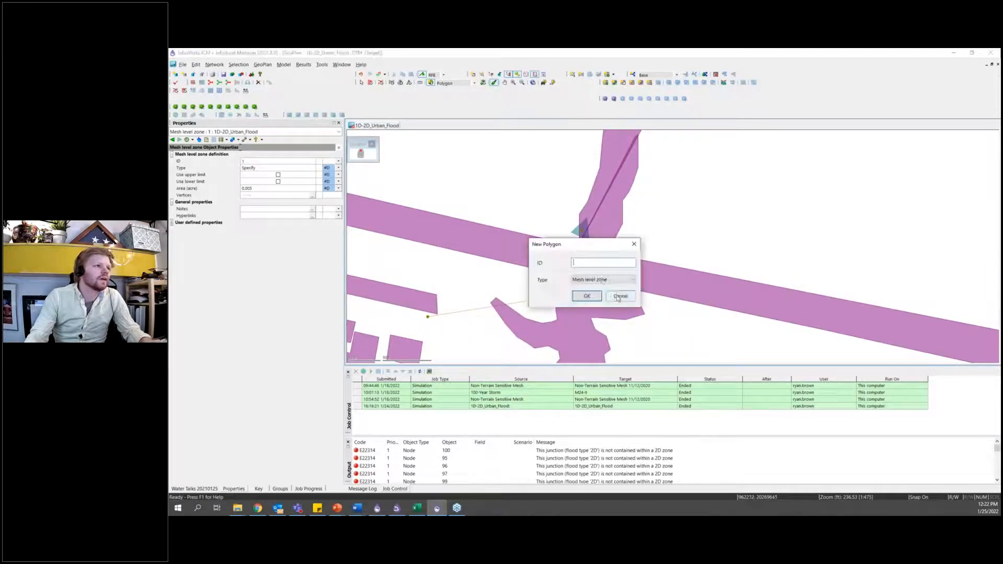
pyautogui.click(587, 296)
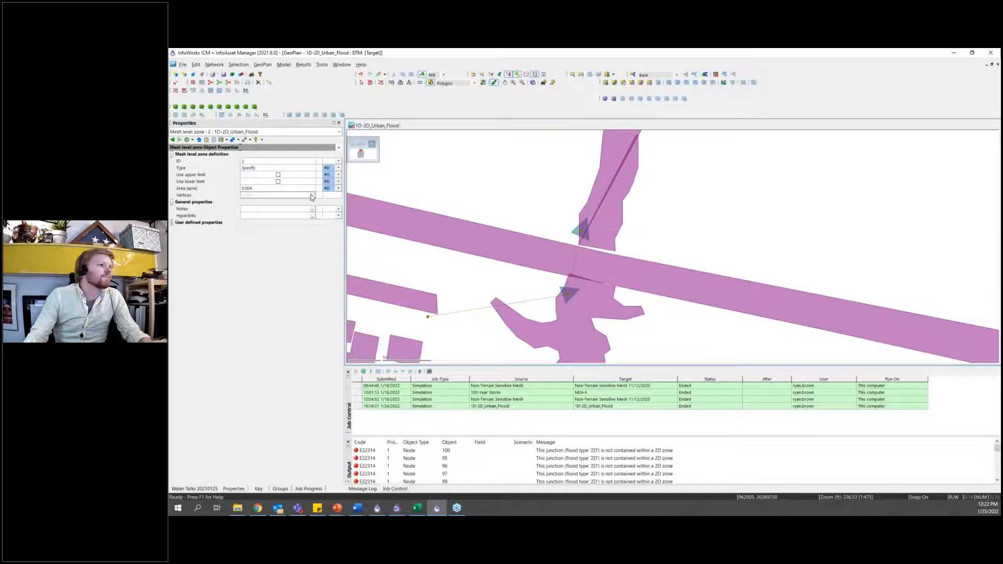
pyautogui.click(311, 196)
pyautogui.moveTo(589, 197); pyautogui.dragTo(591, 203)
pyautogui.rightClick(591, 204)
pyautogui.click(609, 231)
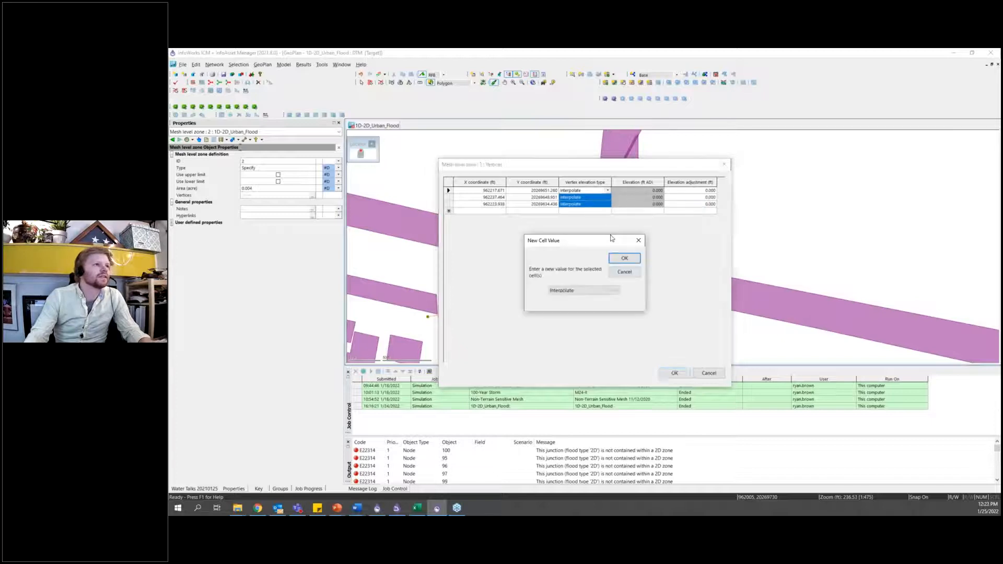
pyautogui.click(587, 291)
pyautogui.click(577, 306)
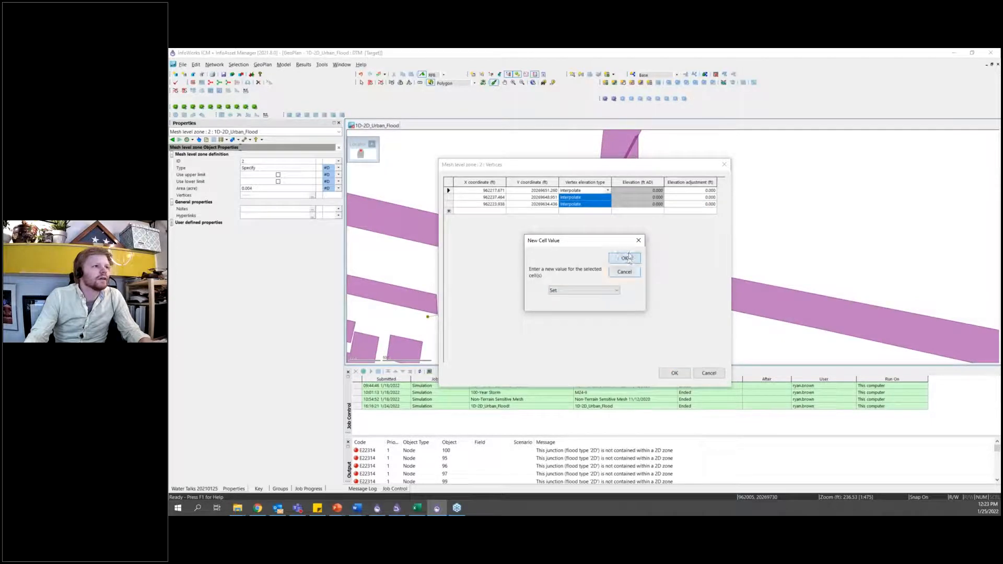
pyautogui.click(625, 258)
# Step: Set the elevation of mesh level zone 2's vertices to 123.753 ft and accept the vertex table
pyautogui.moveTo(638, 197); pyautogui.dragTo(638, 204)
pyautogui.rightClick(638, 204)
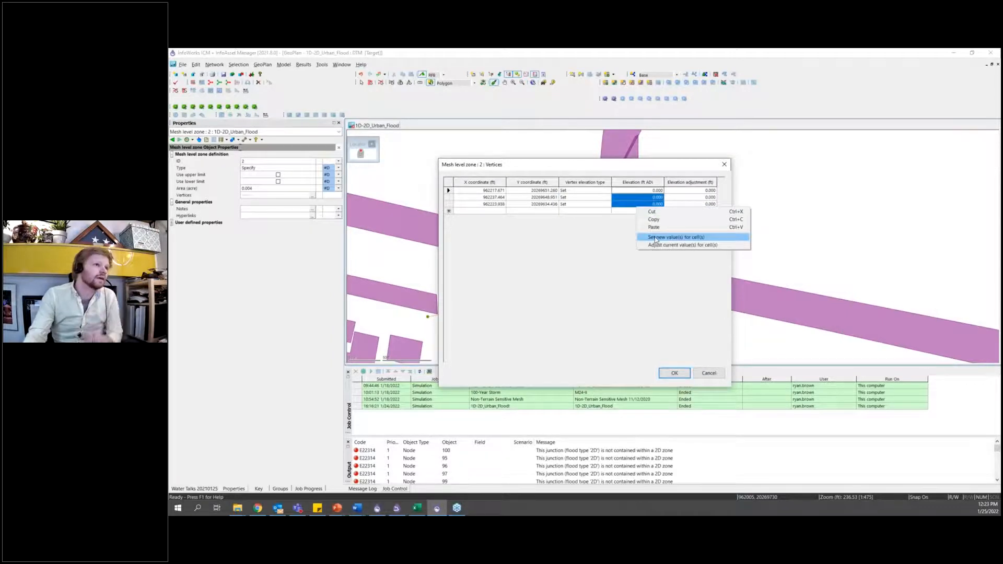
pyautogui.click(656, 239)
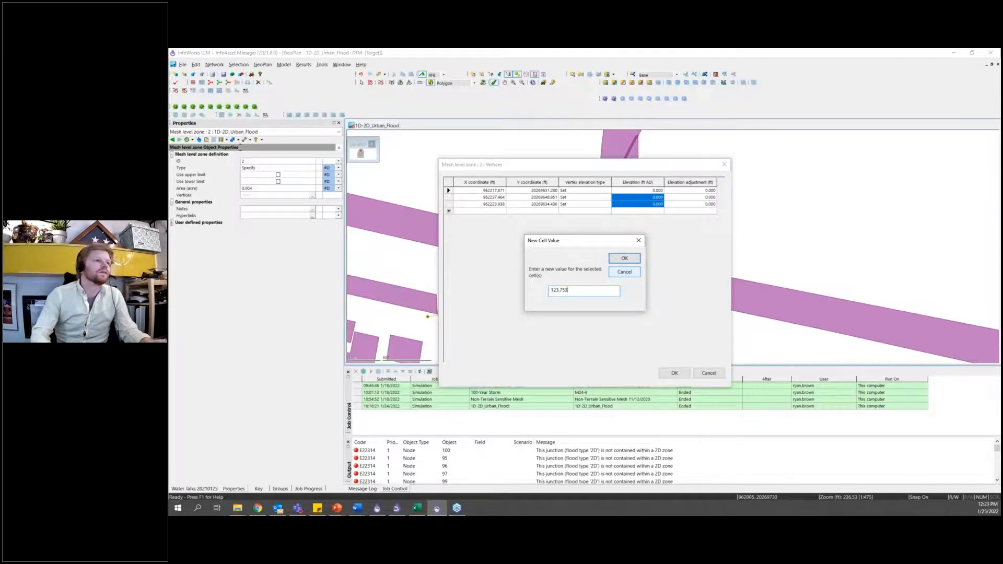
pyautogui.click(624, 258)
pyautogui.click(675, 374)
# Step: Draw a small triangular mesh level zone with ID 3 around the pipe outlet node in the north-south channel
pyautogui.moveTo(654, 333); pyautogui.dragTo(669, 197)
pyautogui.scroll(-5, 590, 206)
pyautogui.moveTo(577, 302); pyautogui.dragTo(599, 201)
pyautogui.moveTo(646, 269); pyautogui.dragTo(657, 200)
pyautogui.scroll(5, 598, 235)
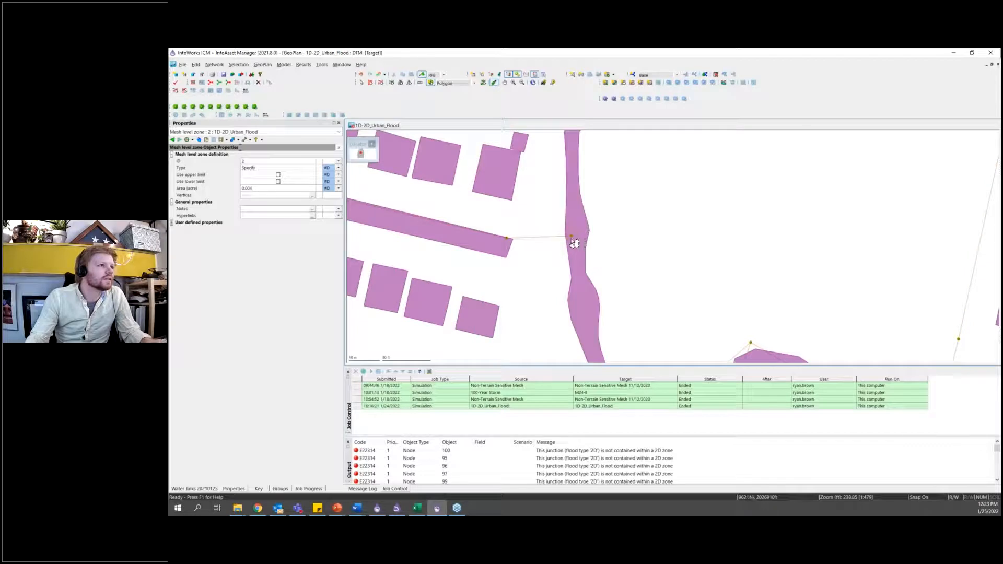
pyautogui.doubleClick(573, 238)
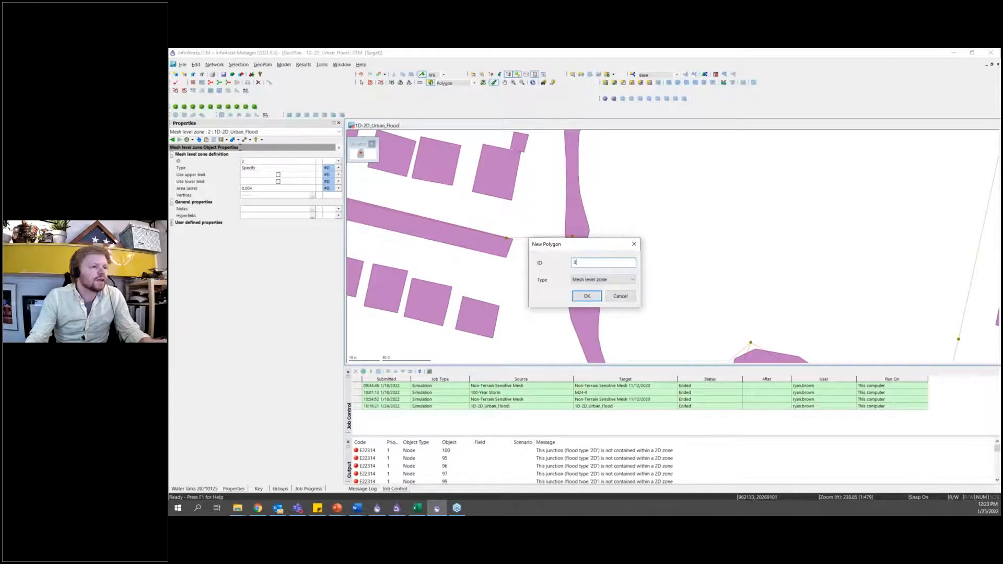
pyautogui.click(587, 296)
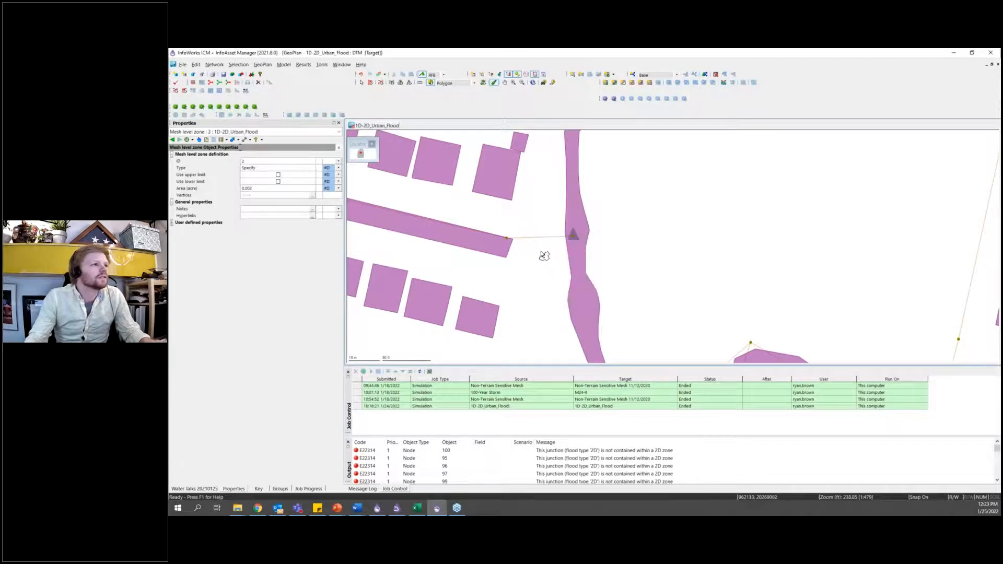
# Step: Set the vertex elevation type of all vertices in mesh level zone 3 to Set
pyautogui.click(312, 196)
pyautogui.moveTo(580, 191); pyautogui.dragTo(582, 203)
pyautogui.rightClick(582, 204)
pyautogui.click(601, 241)
pyautogui.click(580, 291)
pyautogui.click(583, 303)
pyautogui.click(624, 258)
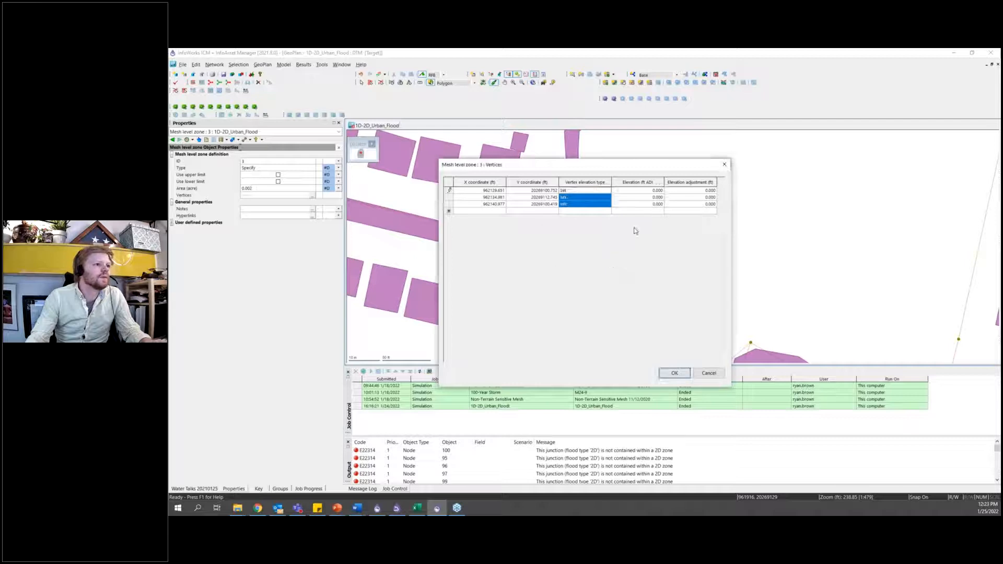
# Step: Set the elevation of mesh level zone 3's vertices to 127.953 ft and accept the vertex table
pyautogui.moveTo(638, 197); pyautogui.dragTo(640, 203)
pyautogui.rightClick(640, 204)
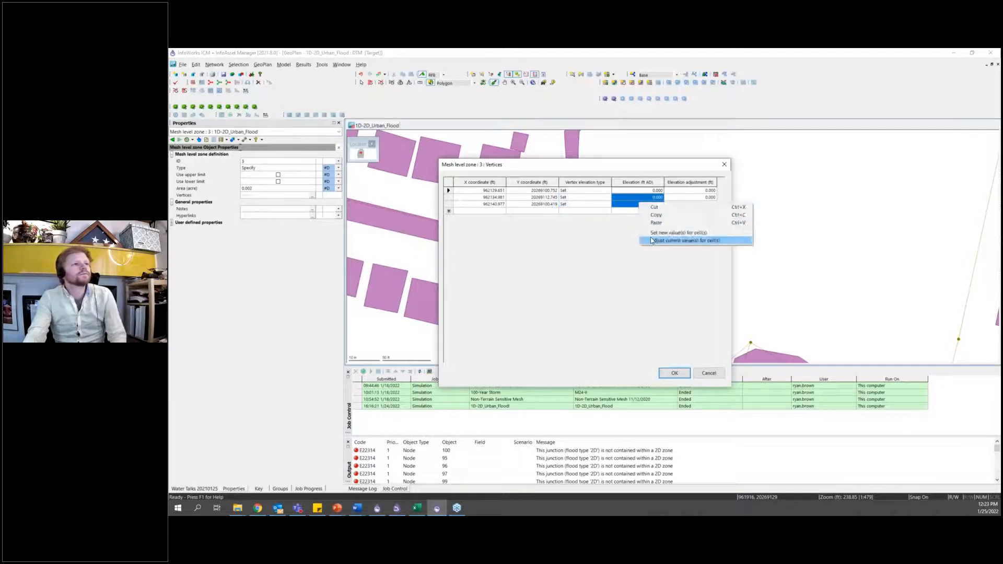
pyautogui.click(654, 233)
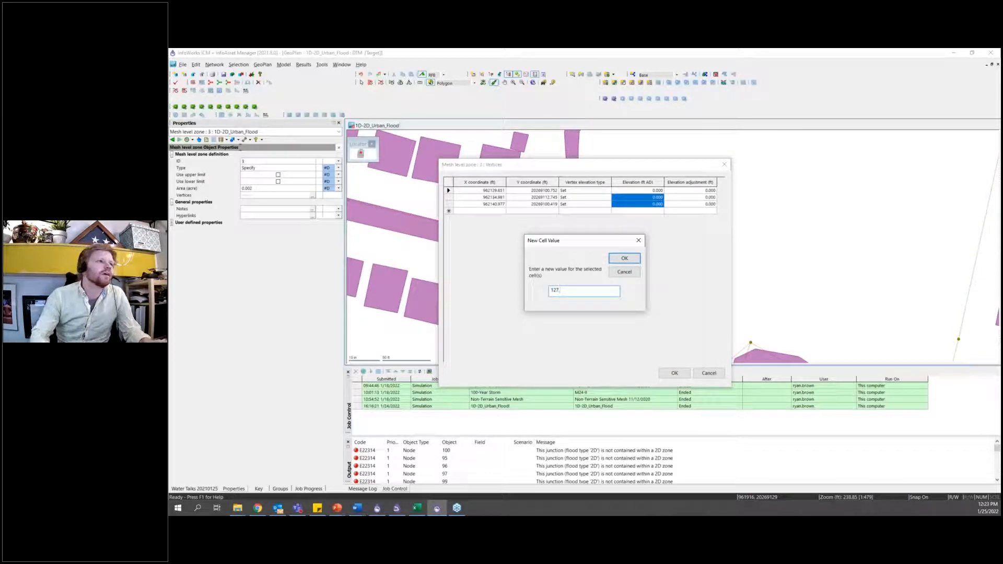
pyautogui.write('127.9')
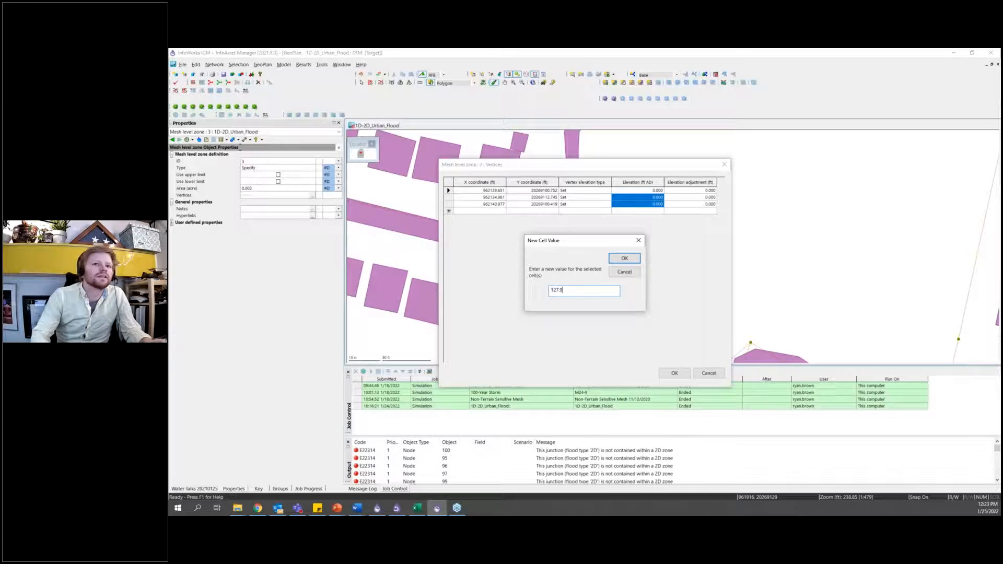
pyautogui.click(627, 259)
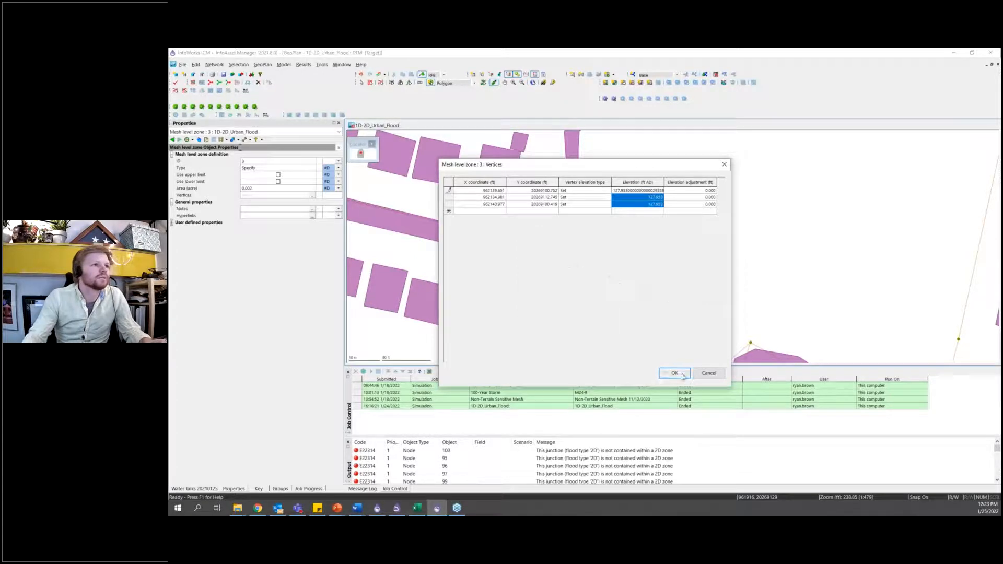
pyautogui.click(675, 373)
# Step: Draw a small triangular mesh level zone with ID 4 around the node at the southeastern end of the north-south channel
pyautogui.scroll(4, 656, 229)
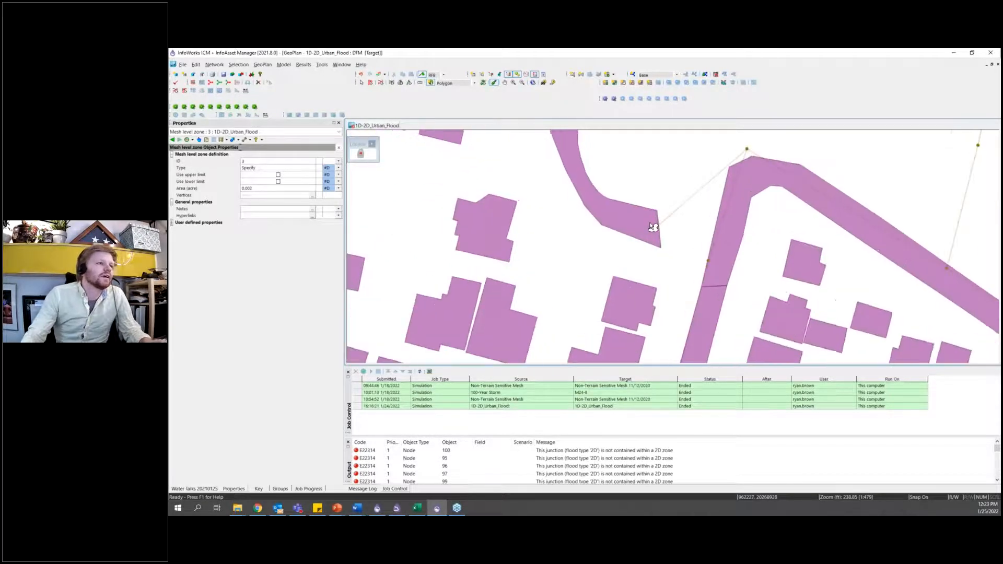
pyautogui.click(656, 219)
pyautogui.click(659, 233)
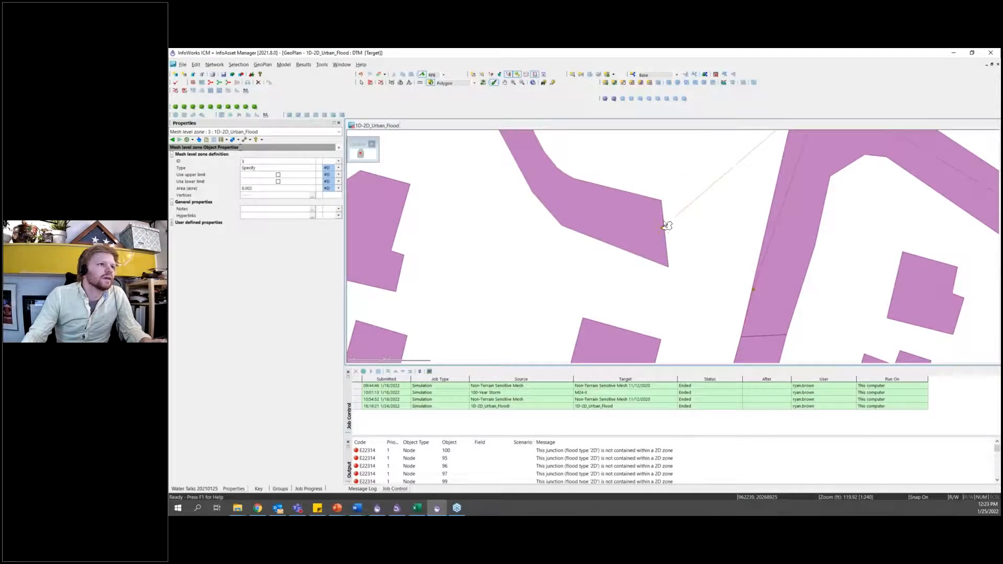
pyautogui.doubleClick(663, 223)
pyautogui.write('4')
pyautogui.press('Return')
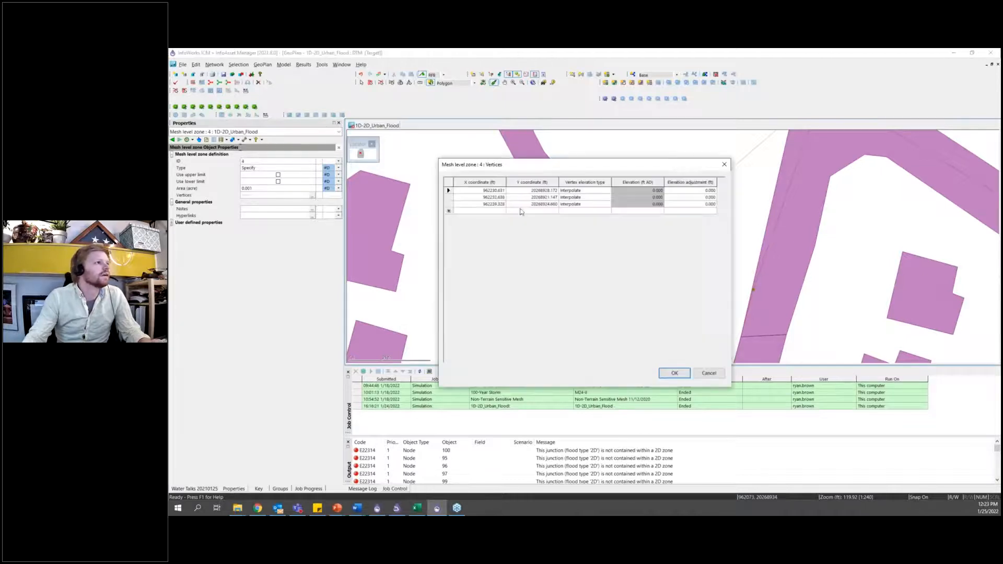
# Step: Set the vertex elevation type of all vertices in mesh level zone 4 to Set
pyautogui.moveTo(576, 191); pyautogui.dragTo(575, 204)
pyautogui.rightClick(575, 203)
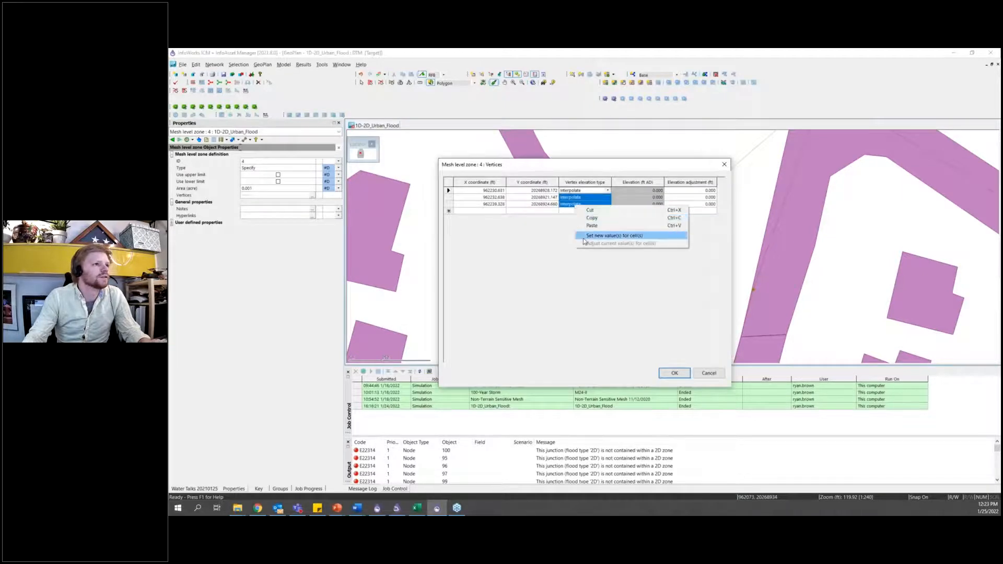
pyautogui.click(583, 239)
pyautogui.click(569, 290)
pyautogui.click(569, 307)
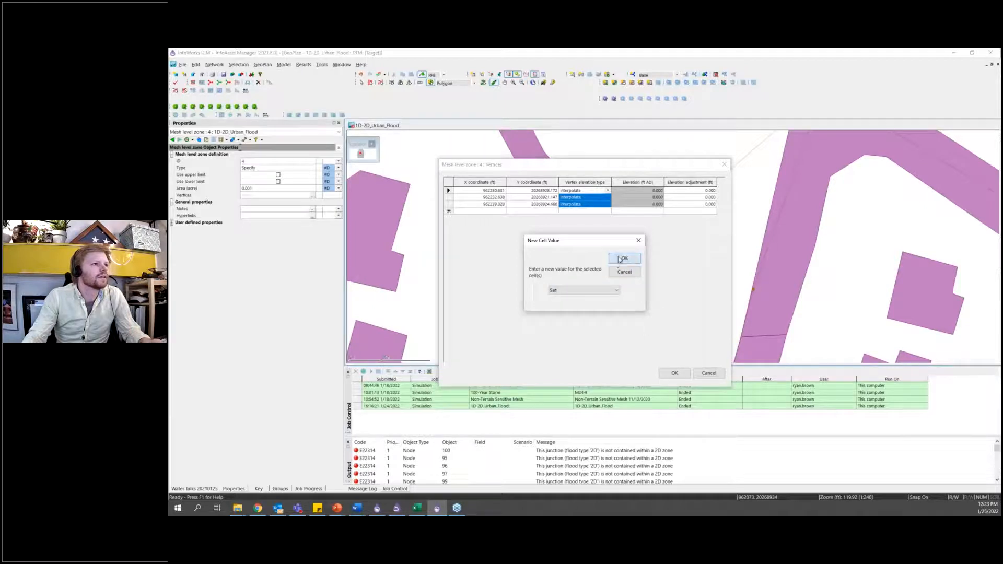
pyautogui.click(624, 258)
# Step: Set the elevation of mesh level zone 4's vertices to 129.823 ft and accept the vertex table
pyautogui.moveTo(631, 197); pyautogui.dragTo(634, 204)
pyautogui.rightClick(634, 204)
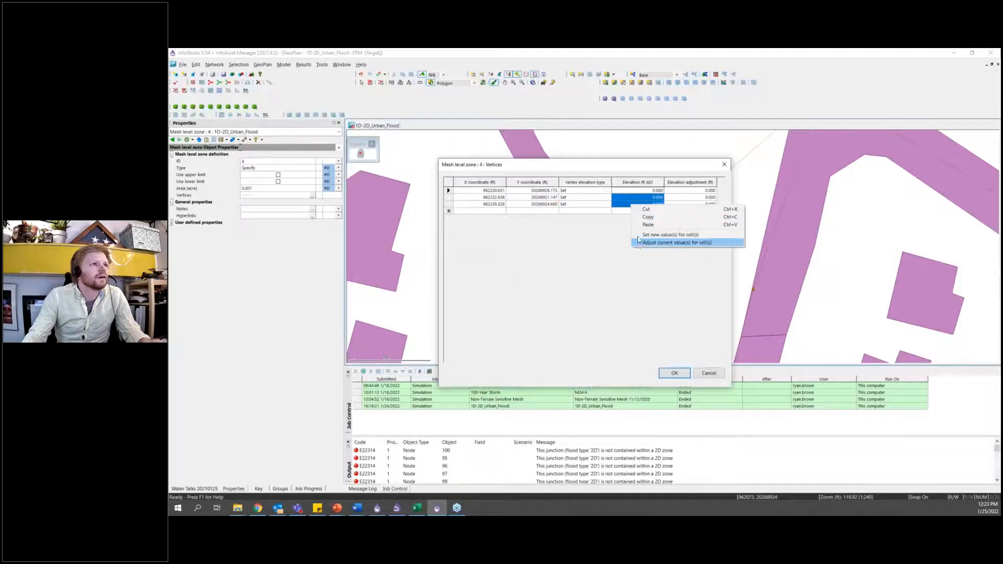
pyautogui.click(642, 243)
pyautogui.write('129.823')
pyautogui.press('Return')
pyautogui.click(676, 374)
# Step: Draw a small triangular mesh level zone with ID 5 around the node at the eastern end of the southwestern creek
pyautogui.moveTo(657, 330); pyautogui.dragTo(486, 157)
pyautogui.moveTo(403, 345); pyautogui.dragTo(650, 226)
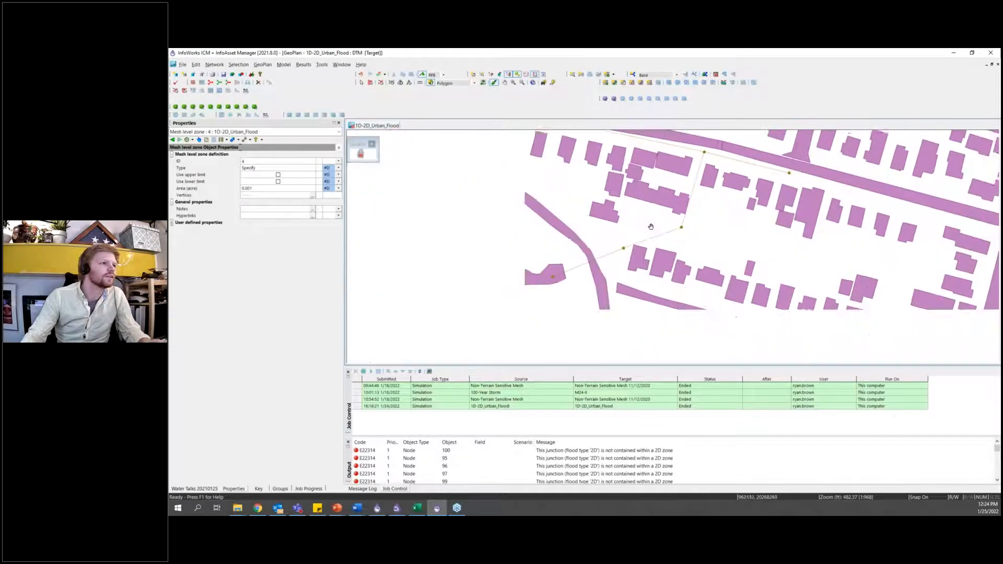
pyautogui.scroll(2, 651, 227)
pyautogui.scroll(2, 548, 291)
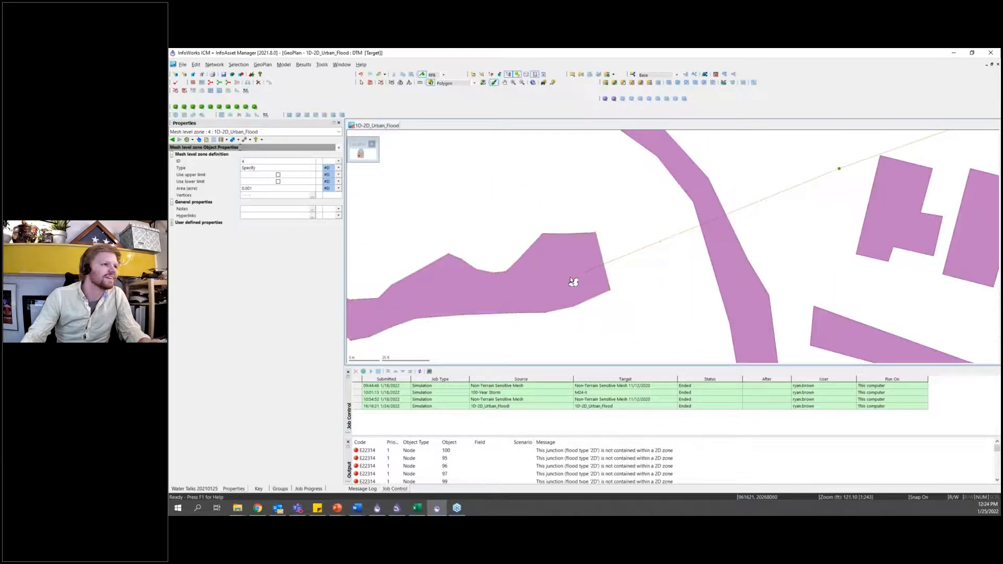
pyautogui.doubleClick(558, 296)
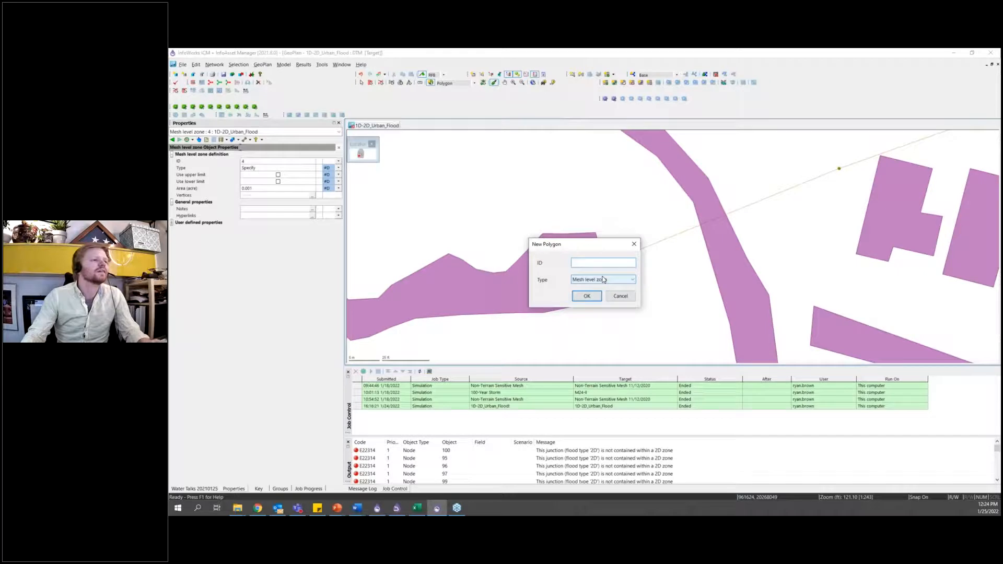
pyautogui.click(587, 296)
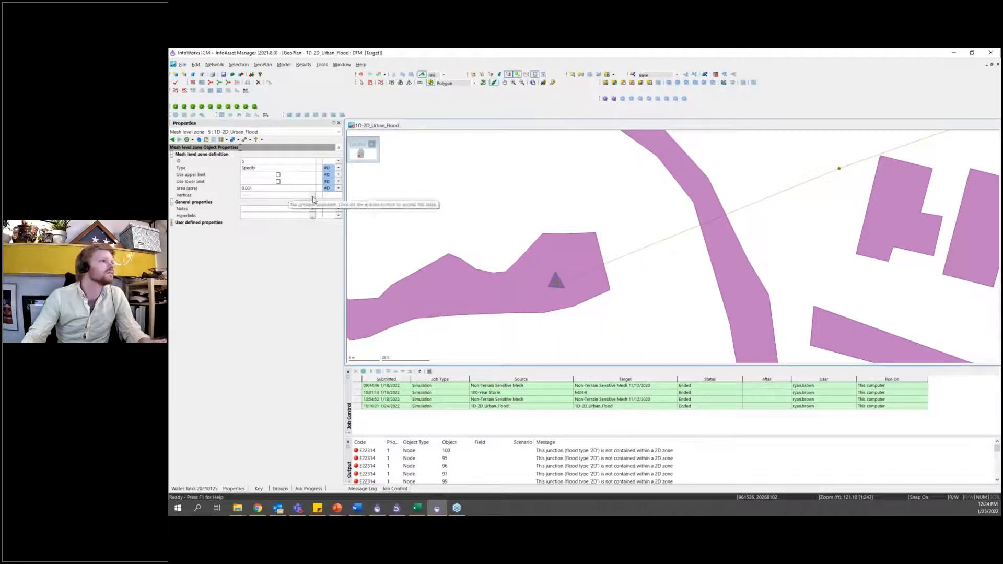
# Step: Set the vertex elevation type of all vertices in mesh level zone 5 to Set
pyautogui.click(312, 196)
pyautogui.moveTo(575, 191); pyautogui.dragTo(575, 204)
pyautogui.rightClick(574, 205)
pyautogui.click(611, 236)
pyautogui.click(583, 291)
pyautogui.click(580, 305)
pyautogui.click(620, 258)
# Step: Set the elevation of mesh level zone 5's vertices to 145.906 ft and accept the vertex table
pyautogui.moveTo(636, 192); pyautogui.dragTo(635, 205)
pyautogui.rightClick(637, 209)
pyautogui.click(633, 192)
pyautogui.rightClick(635, 205)
pyautogui.click(638, 236)
pyautogui.write('1')
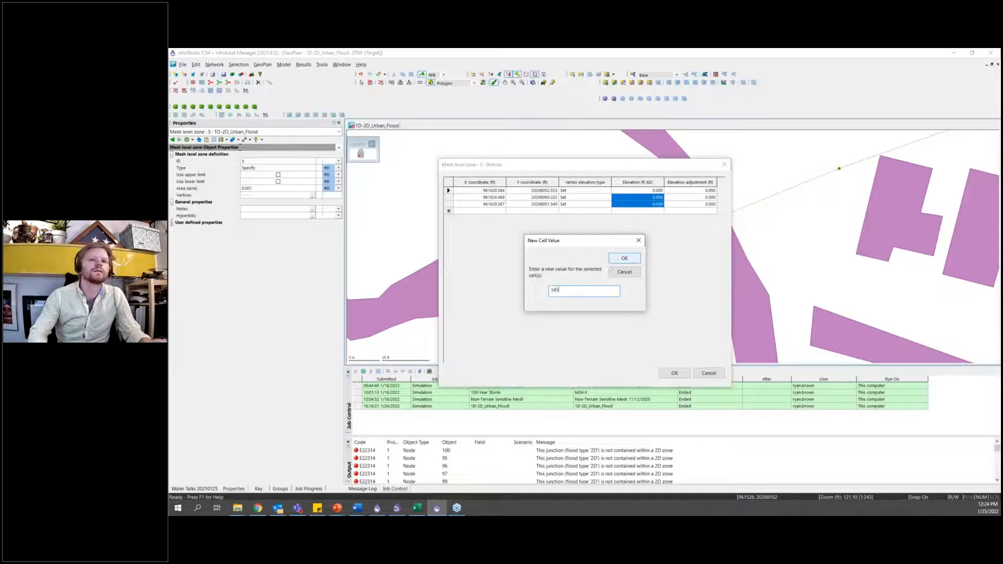
pyautogui.write('45.906')
pyautogui.press('Return')
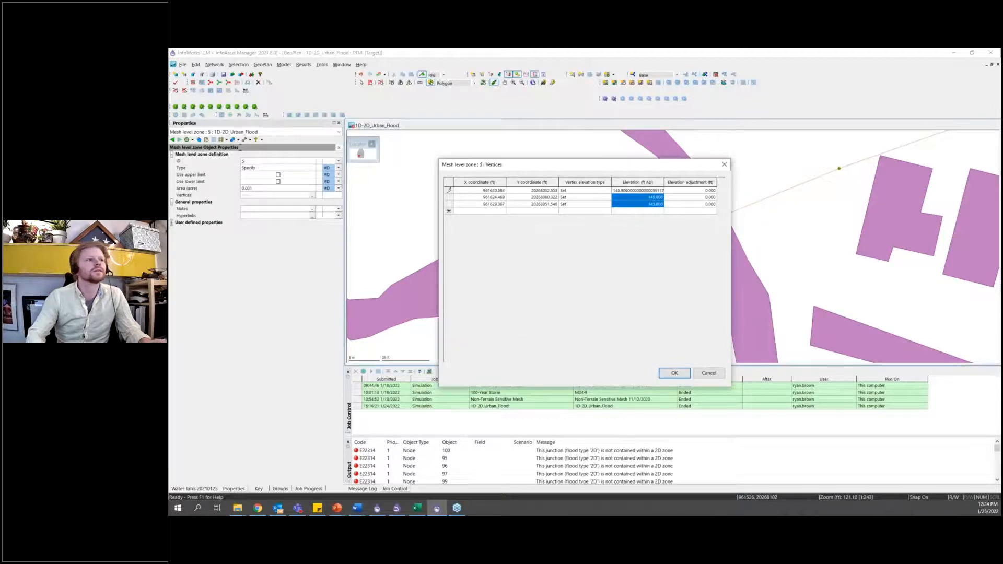
pyautogui.click(673, 373)
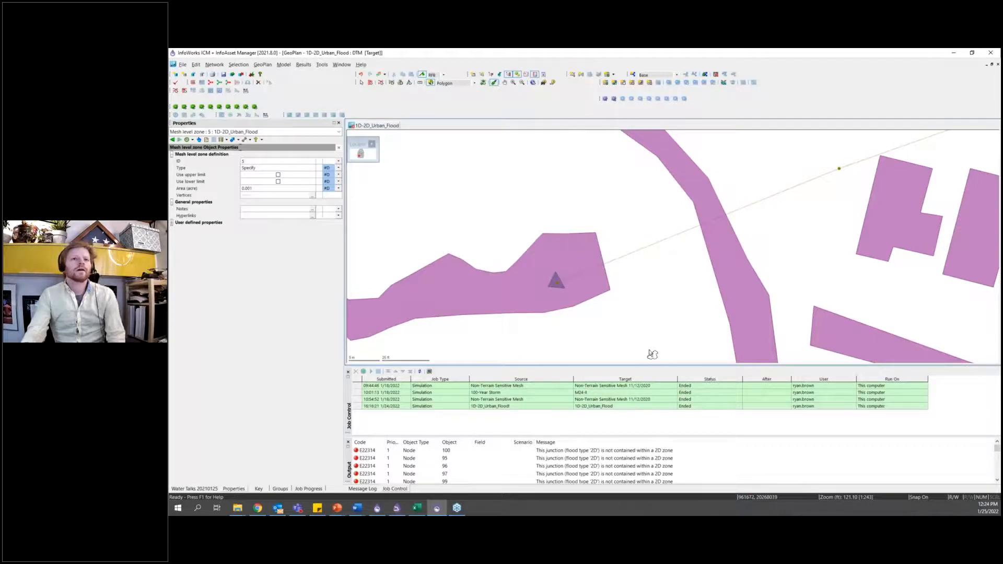
# Step: Change the new-object geometry type from Polygon to Line
pyautogui.scroll(-6, 619, 293)
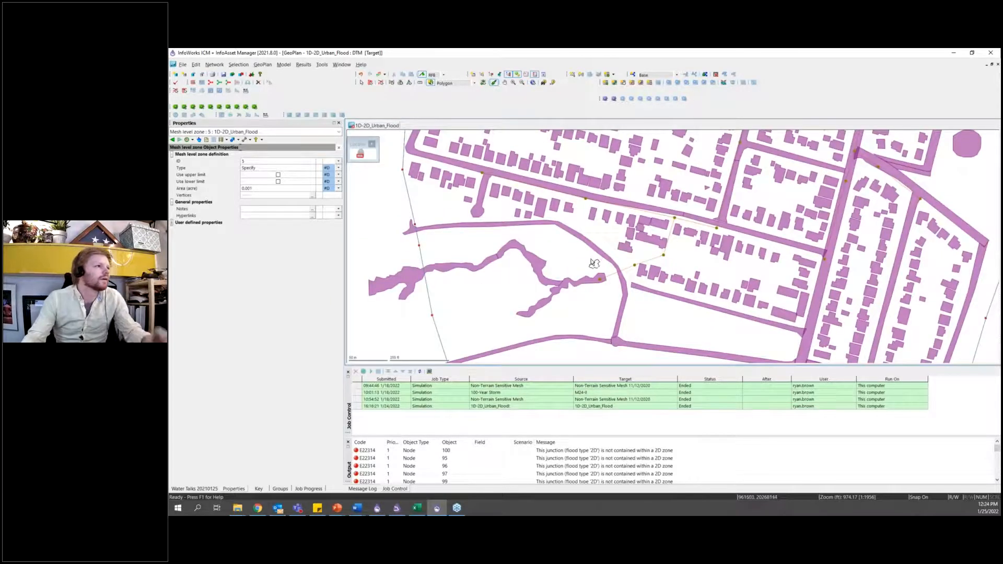
pyautogui.click(457, 83)
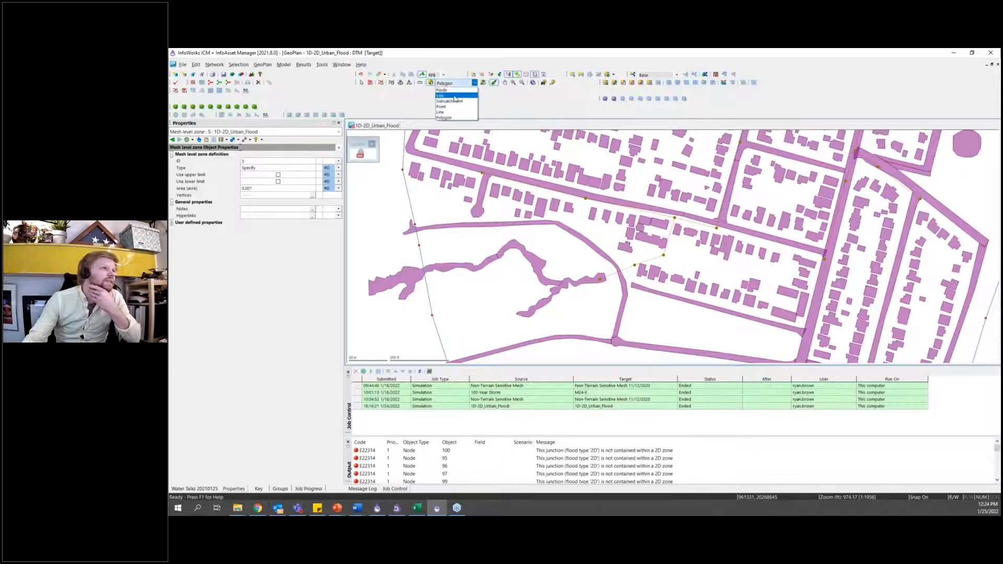
pyautogui.click(452, 117)
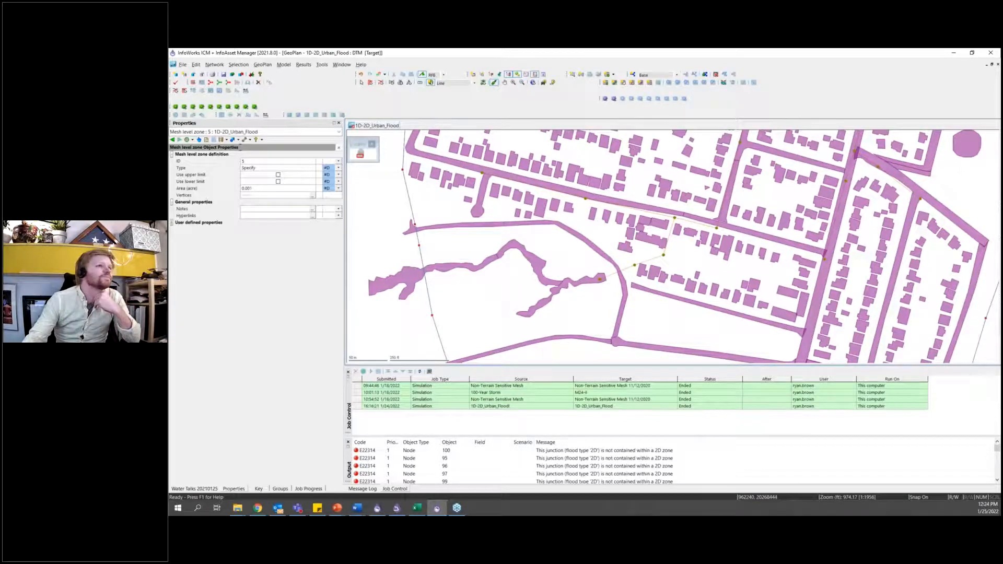
pyautogui.moveTo(745, 191); pyautogui.dragTo(683, 259)
# Step: Switch to XPSWMM and review the user inflow hydrograph of node 100 at the upstream end of the creek
pyautogui.click(377, 508)
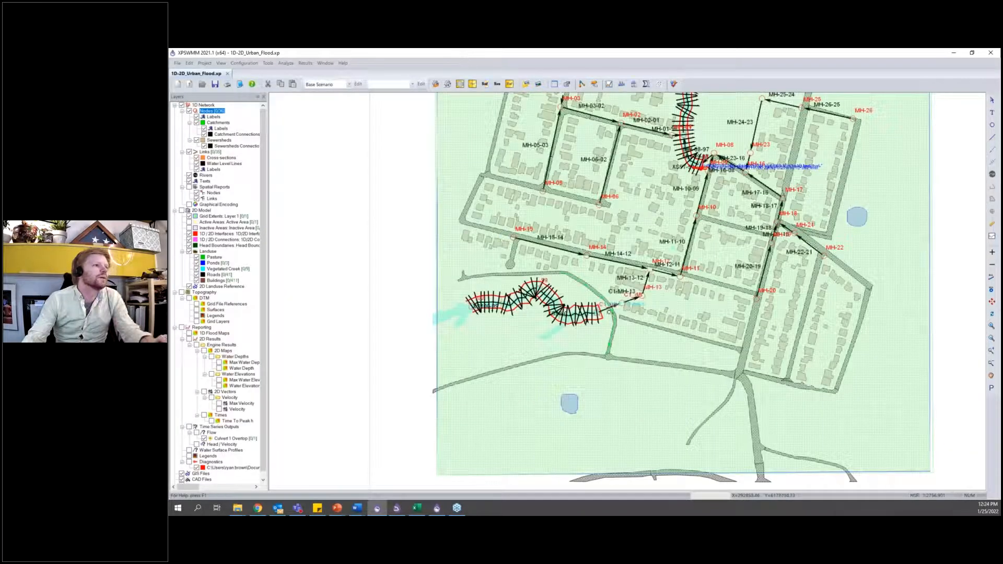
pyautogui.doubleClick(472, 306)
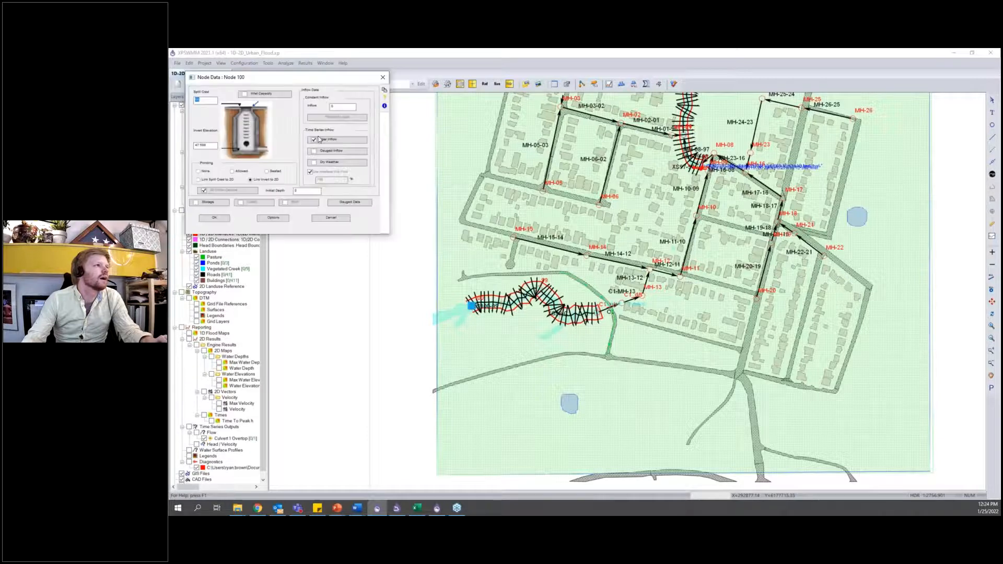
pyautogui.click(320, 140)
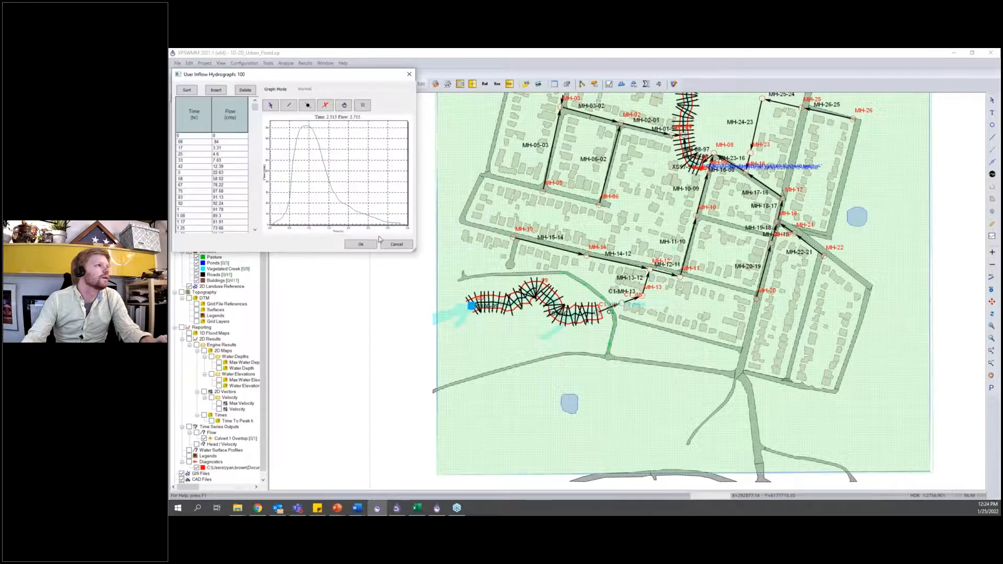
pyautogui.click(386, 245)
pyautogui.click(393, 85)
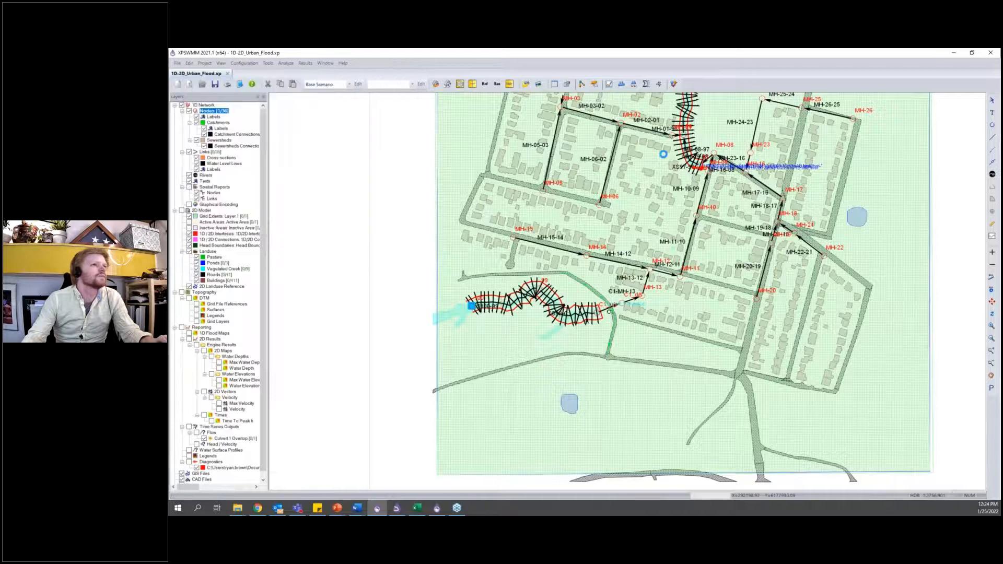
# Step: Review the node data of node 94 at the northern end of the channel, including its outfall settings
pyautogui.moveTo(664, 154); pyautogui.dragTo(589, 349)
pyautogui.moveTo(625, 111); pyautogui.dragTo(599, 181)
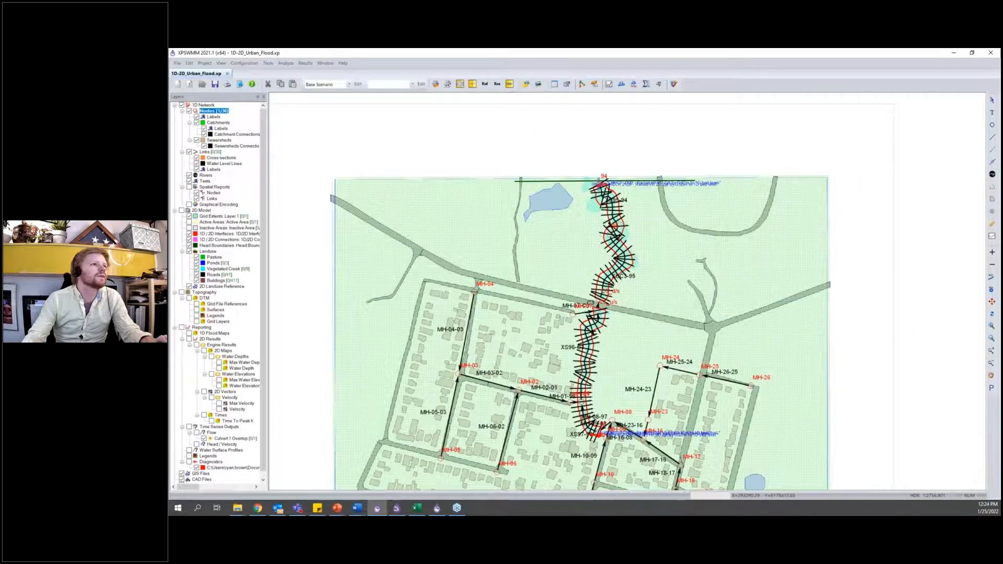
pyautogui.doubleClick(589, 186)
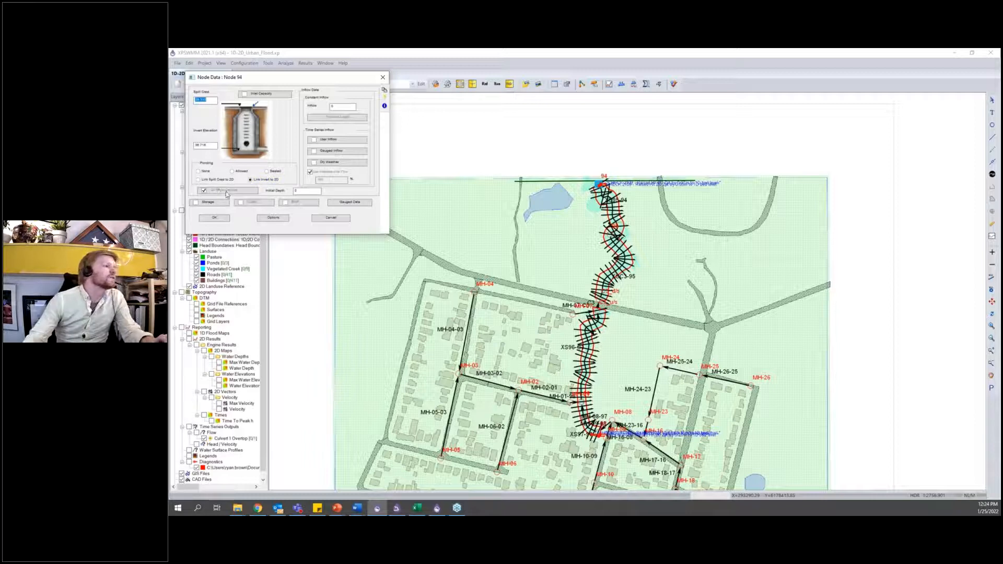
pyautogui.click(339, 219)
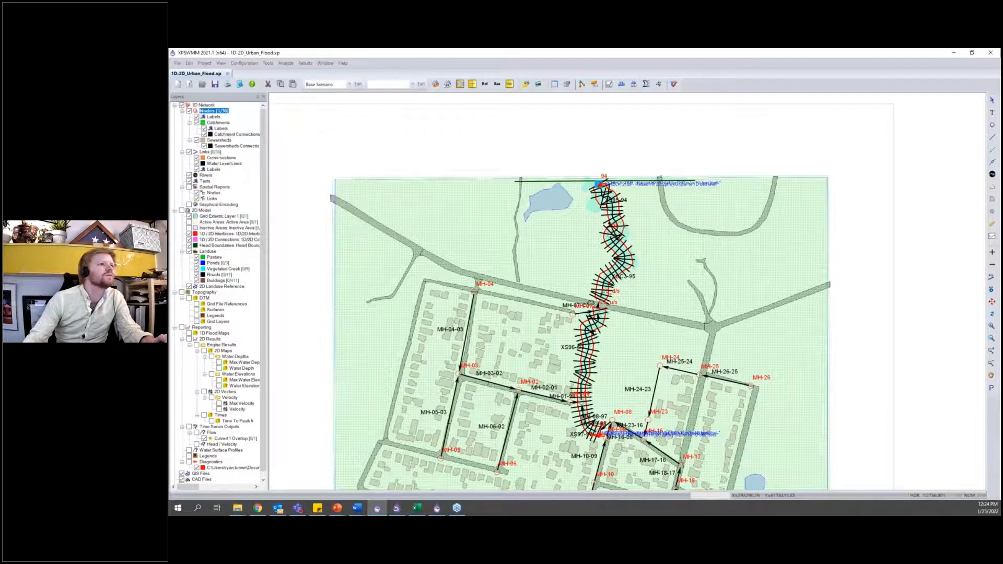
# Step: Examine the northern edge of the 2D grid extents around the creek's outlet
pyautogui.scroll(1, 452, 255)
pyautogui.doubleClick(441, 342)
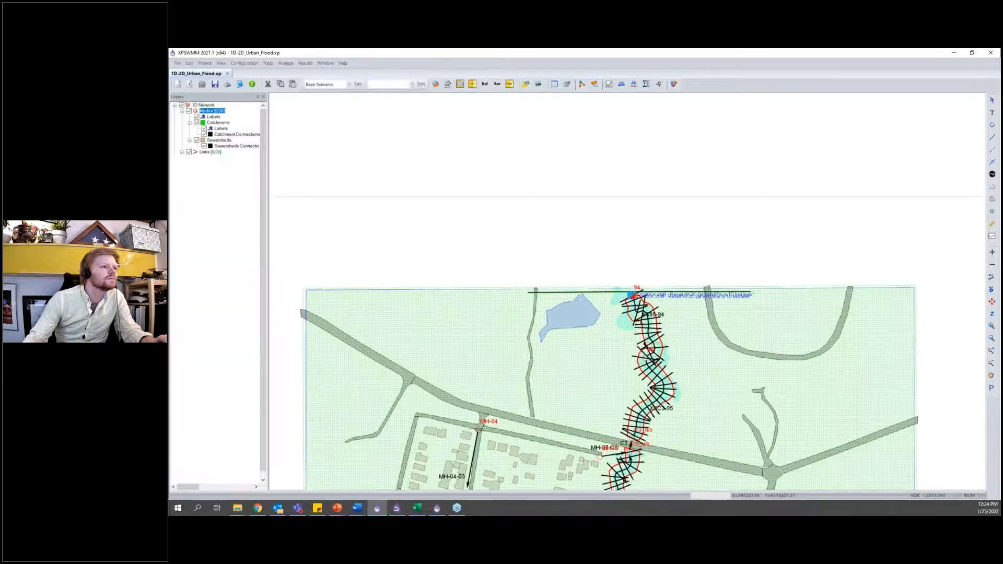
pyautogui.moveTo(586, 173); pyautogui.dragTo(512, 169)
pyautogui.click(582, 167)
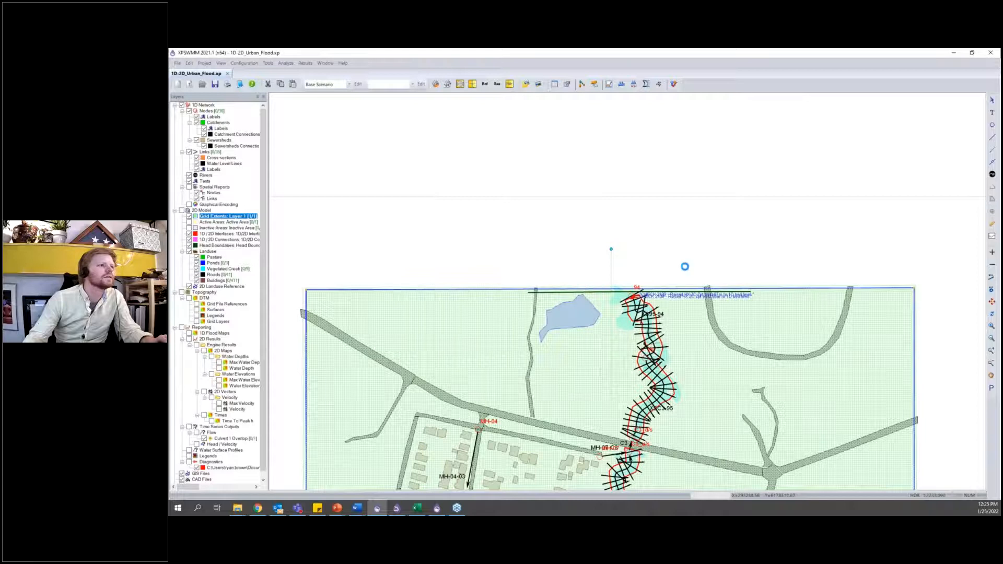
pyautogui.doubleClick(511, 280)
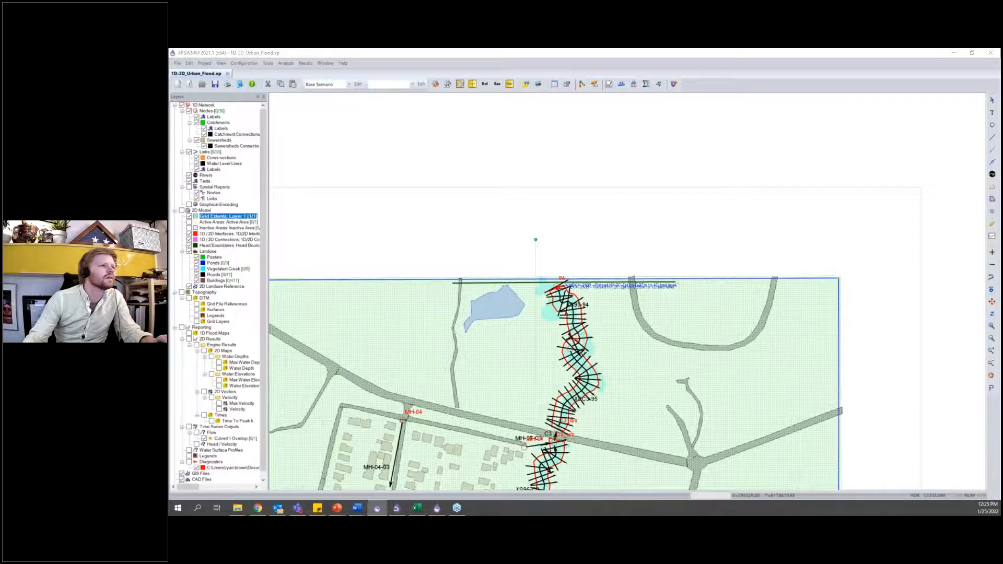
pyautogui.click(617, 374)
pyautogui.scroll(2, 381, 280)
pyautogui.scroll(1, 592, 209)
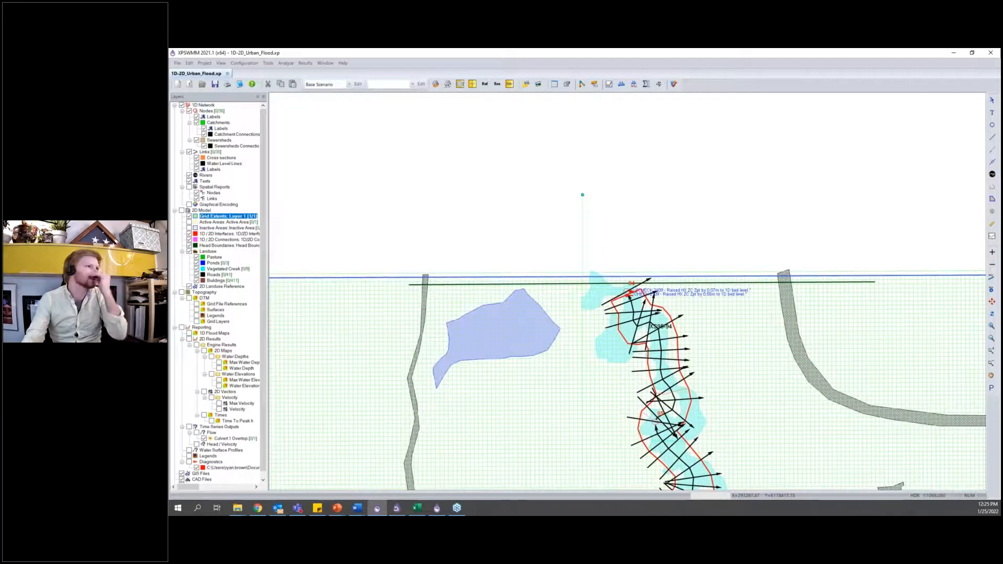
# Step: Review node 94's data and its additional options, leaving the settings as they are
pyautogui.doubleClick(627, 290)
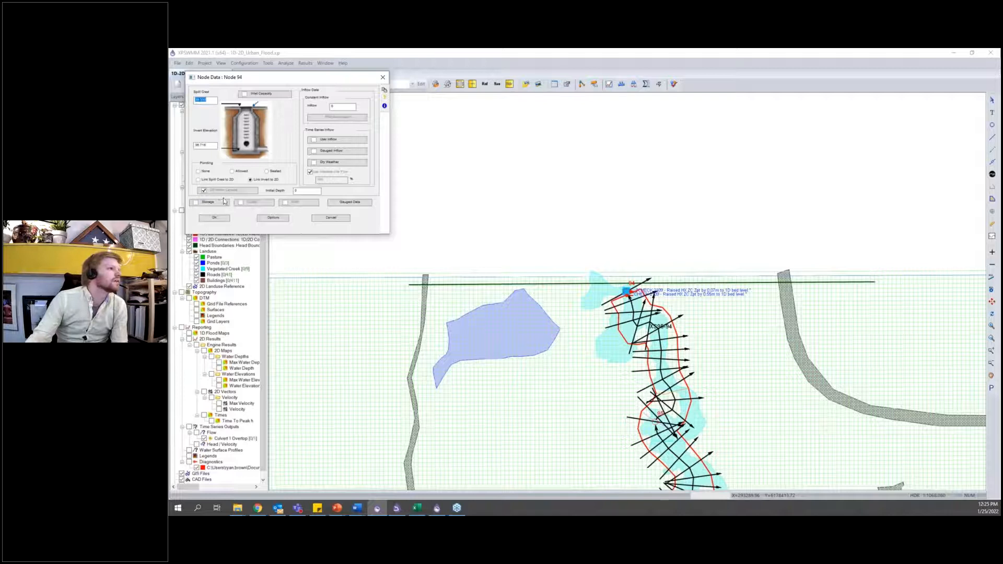
pyautogui.click(279, 219)
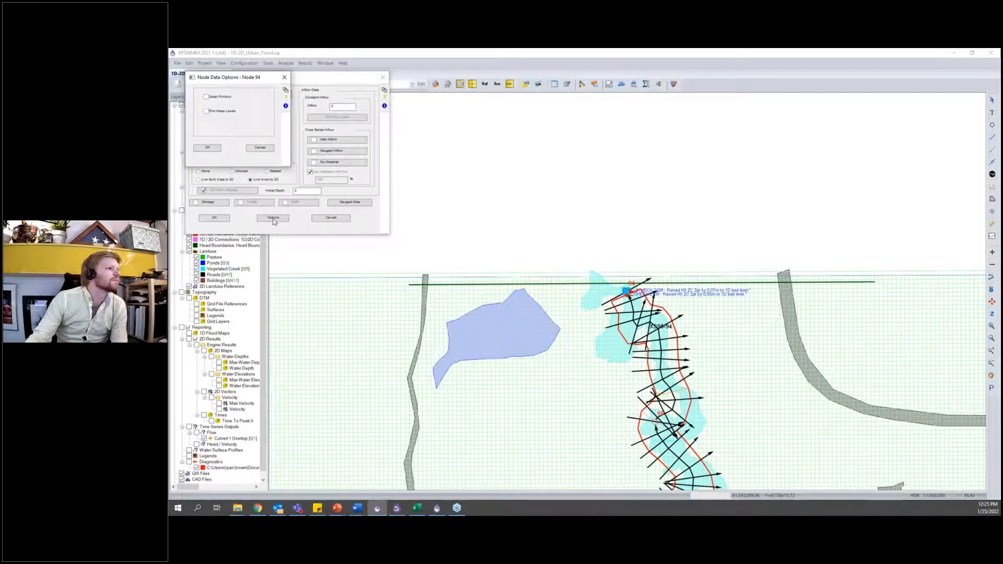
pyautogui.click(285, 78)
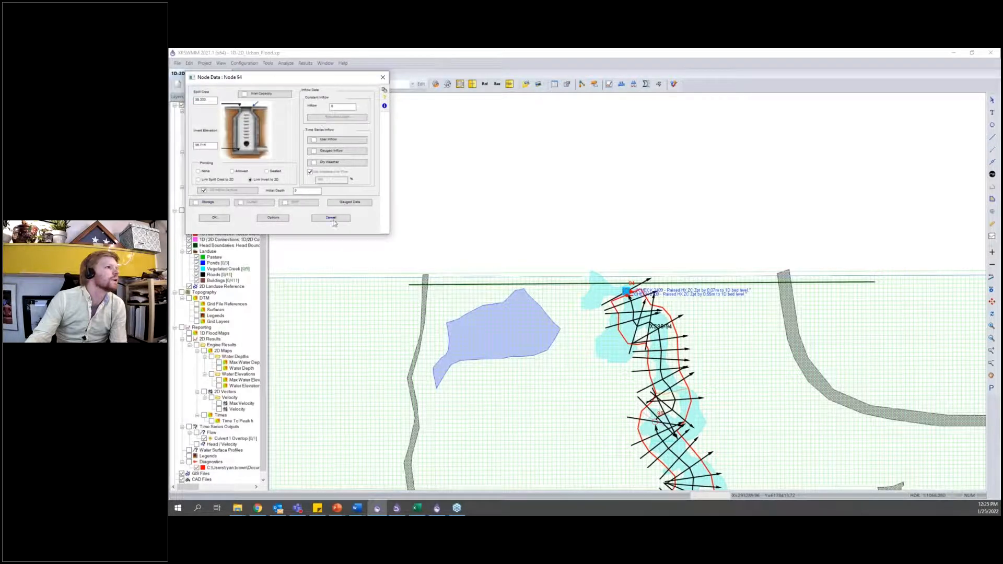
pyautogui.click(333, 219)
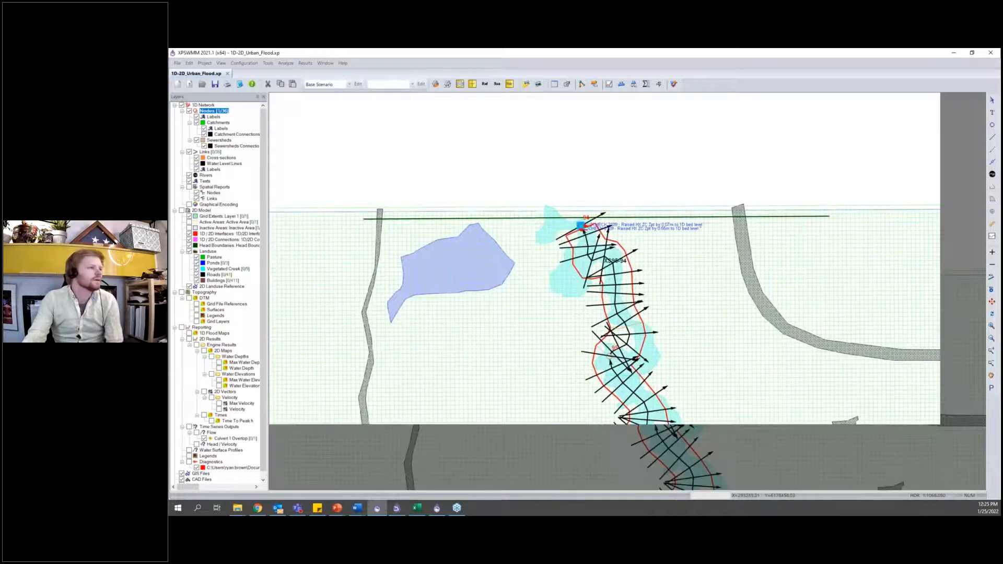
# Step: Switch to InfoWorks ICM and draw a 2D boundary line named DS_Boundary along the 2D zone's northern edge at the creek outlet
pyautogui.click(436, 509)
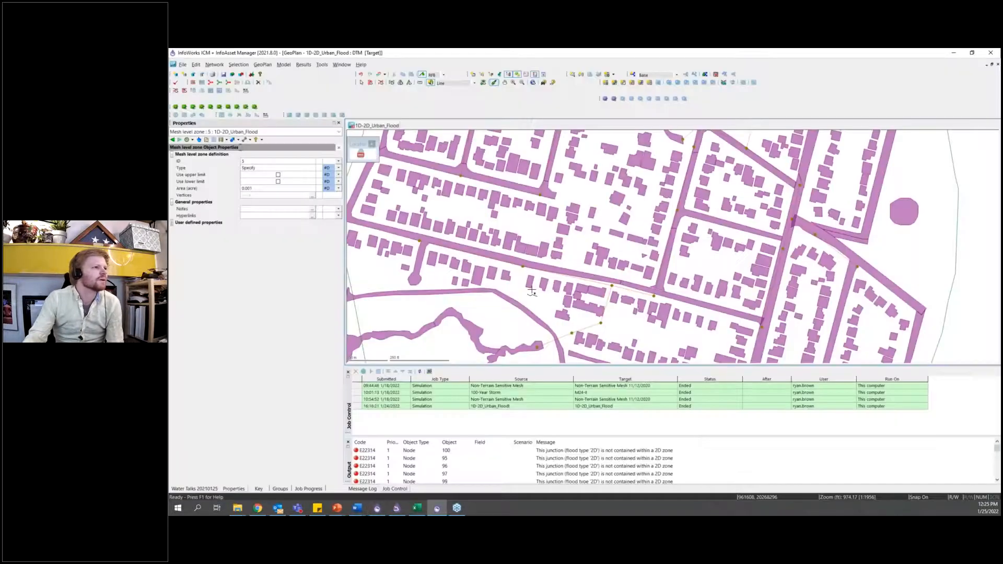
pyautogui.moveTo(432, 267); pyautogui.dragTo(486, 295)
pyautogui.moveTo(660, 147); pyautogui.dragTo(563, 260)
pyautogui.scroll(-5, 563, 260)
pyautogui.moveTo(584, 133); pyautogui.dragTo(560, 259)
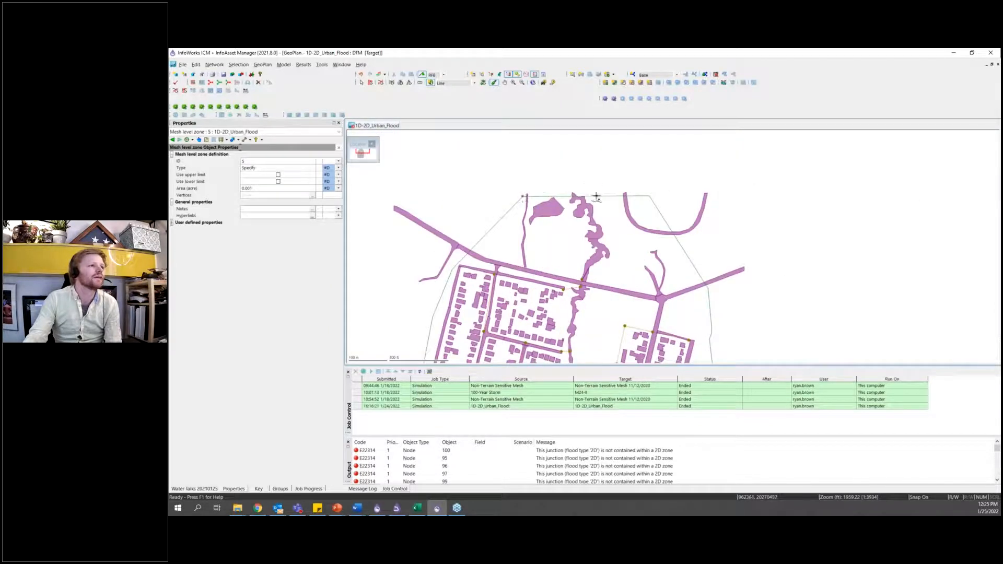
pyautogui.scroll(10, 587, 197)
pyautogui.scroll(5, 585, 197)
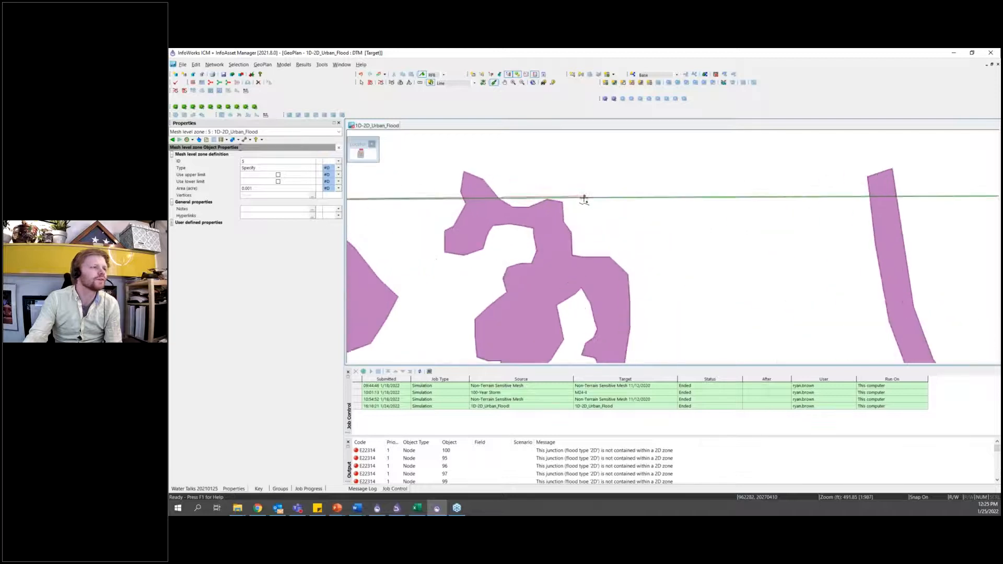
pyautogui.click(571, 197)
pyautogui.moveTo(793, 249); pyautogui.dragTo(459, 272)
pyautogui.doubleClick(747, 221)
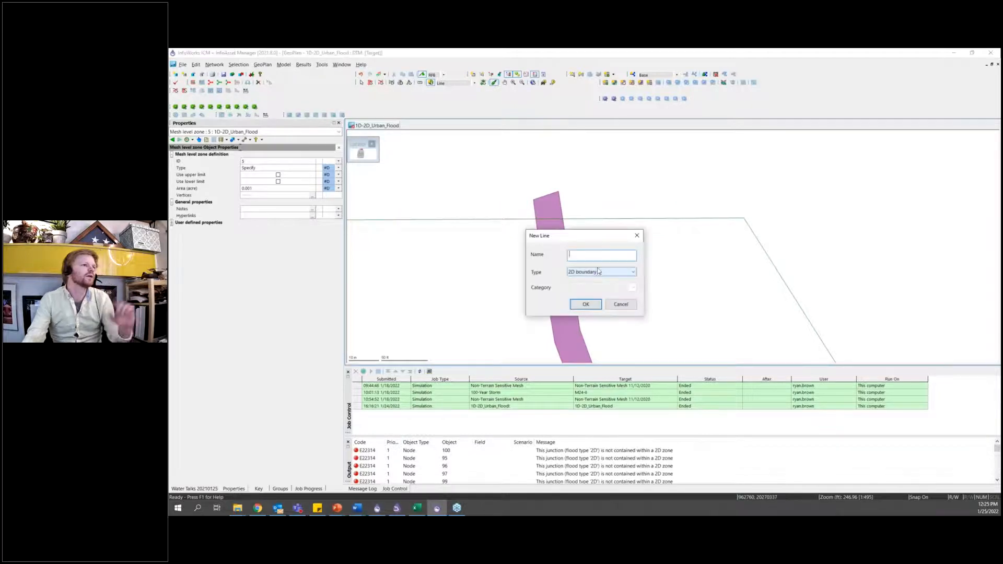
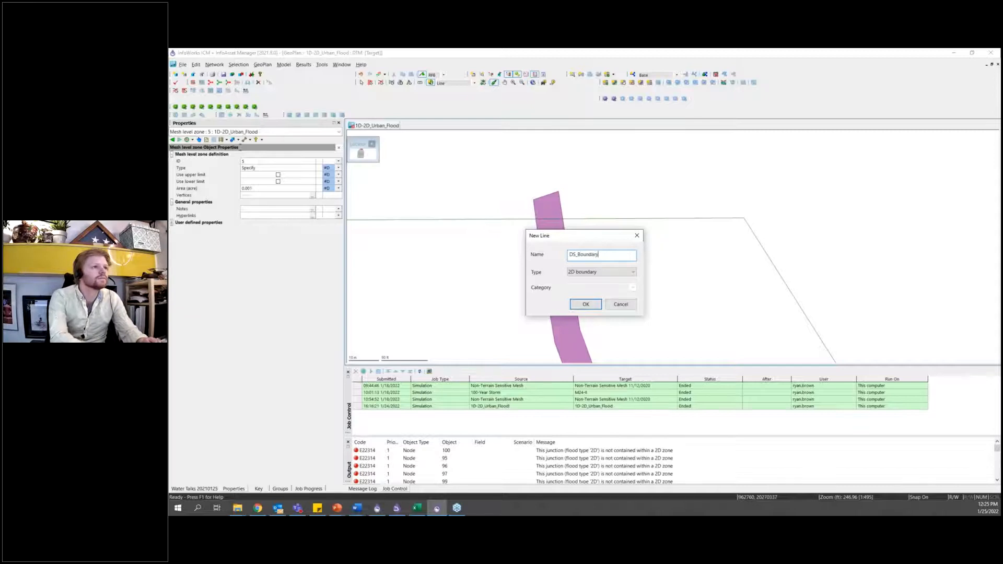
pyautogui.click(586, 304)
# Step: Draw a 2D boundary line named US_Boundary along the 2D zone's western edge across the upstream end of the creek
pyautogui.scroll(-5, 506, 333)
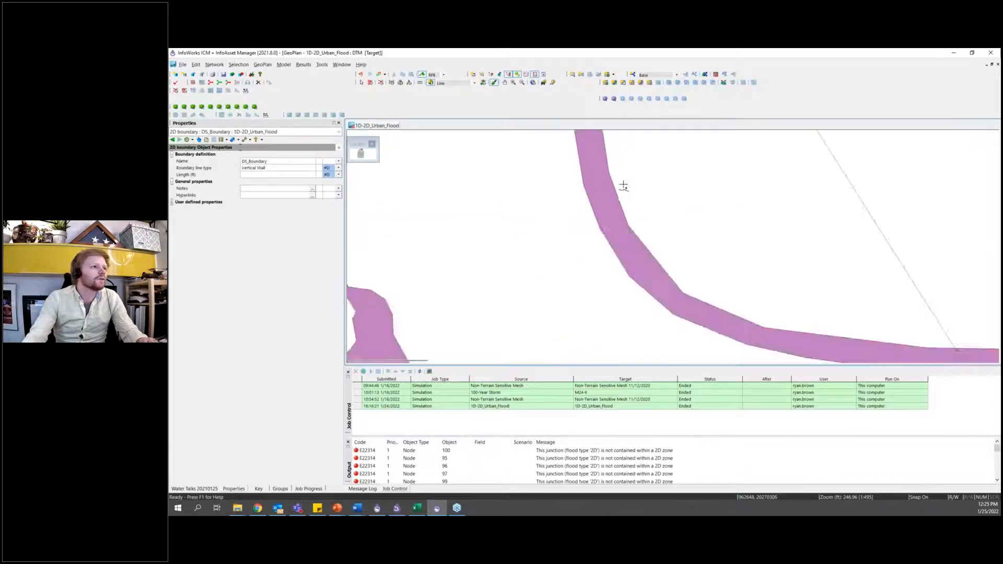
pyautogui.moveTo(505, 333); pyautogui.dragTo(566, 256)
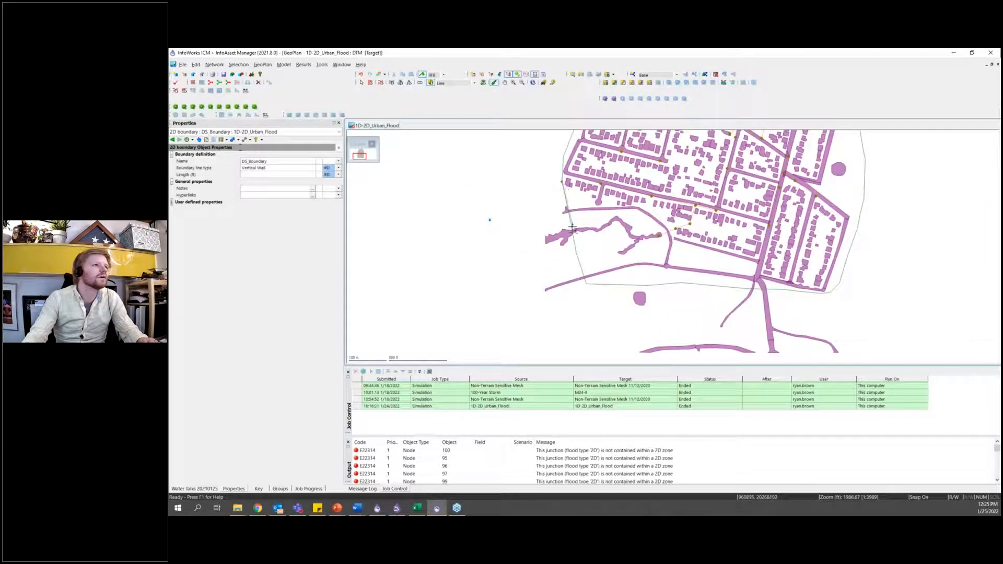
pyautogui.scroll(4, 573, 222)
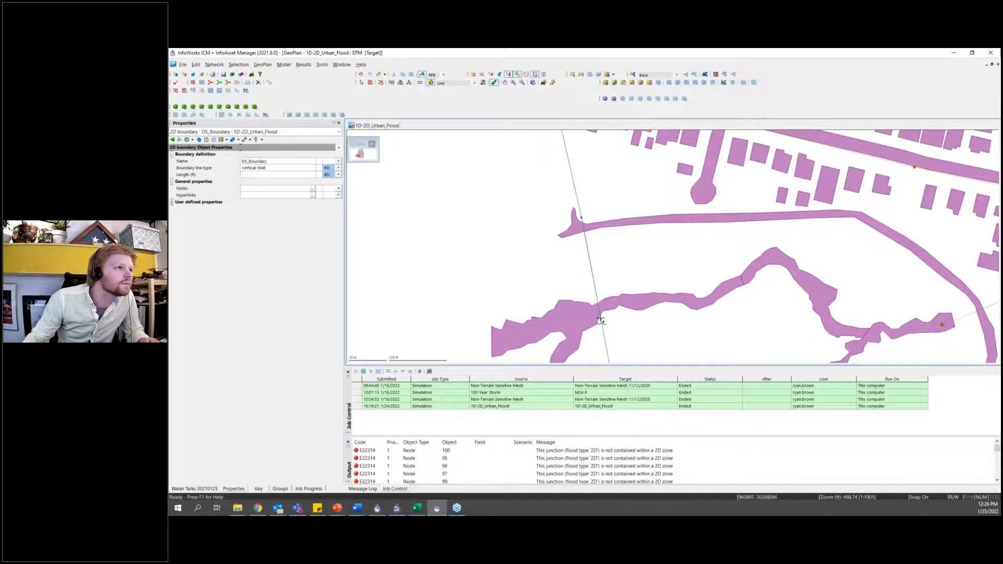
pyautogui.scroll(-1, 604, 292)
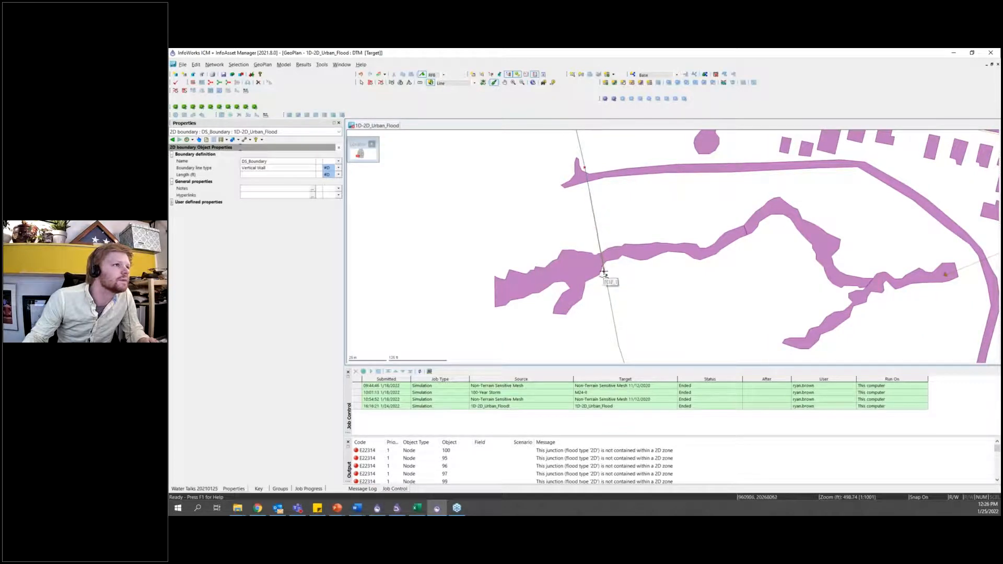
pyautogui.scroll(3, 606, 269)
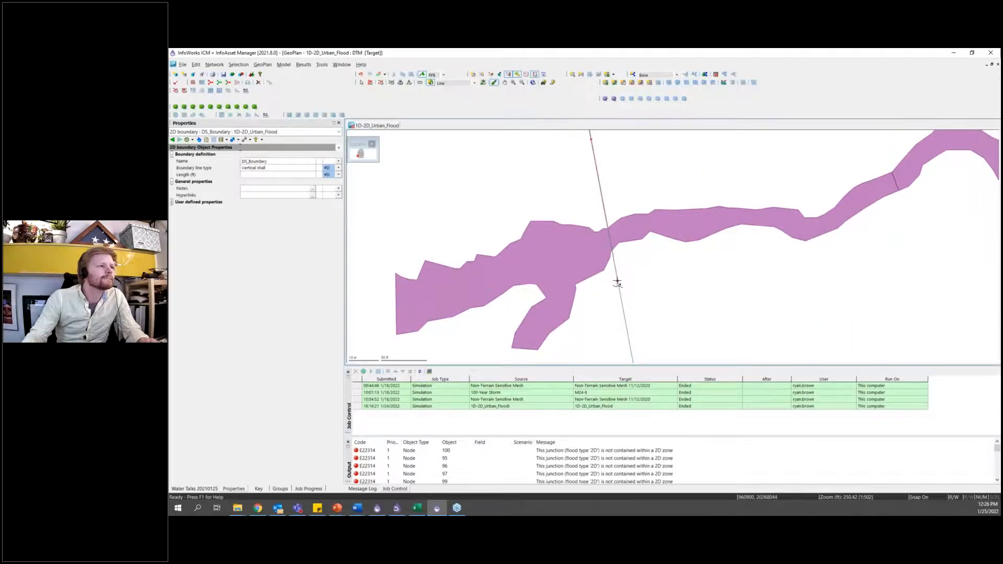
pyautogui.scroll(-3, 631, 303)
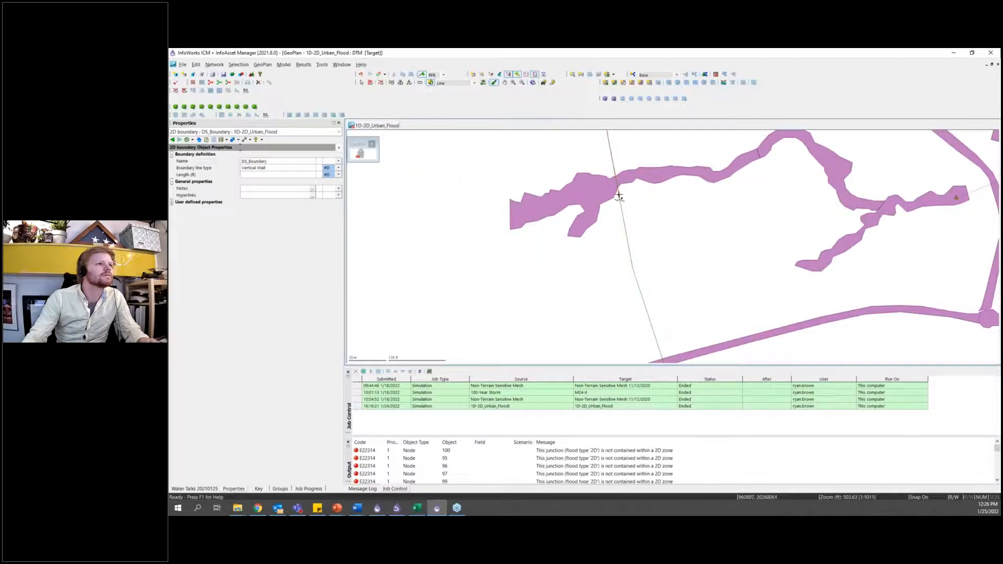
pyautogui.scroll(6, 616, 188)
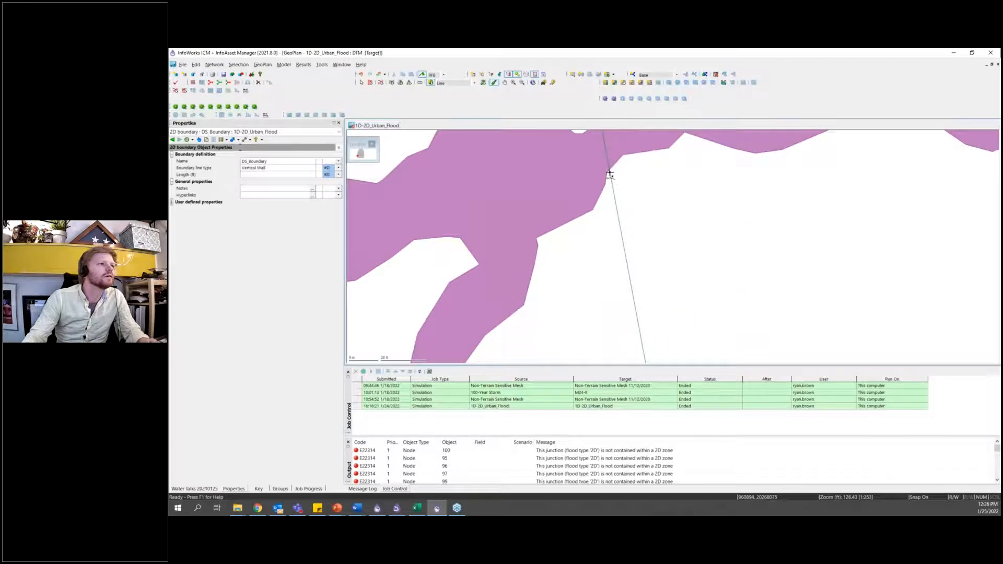
pyautogui.moveTo(621, 192); pyautogui.dragTo(649, 238)
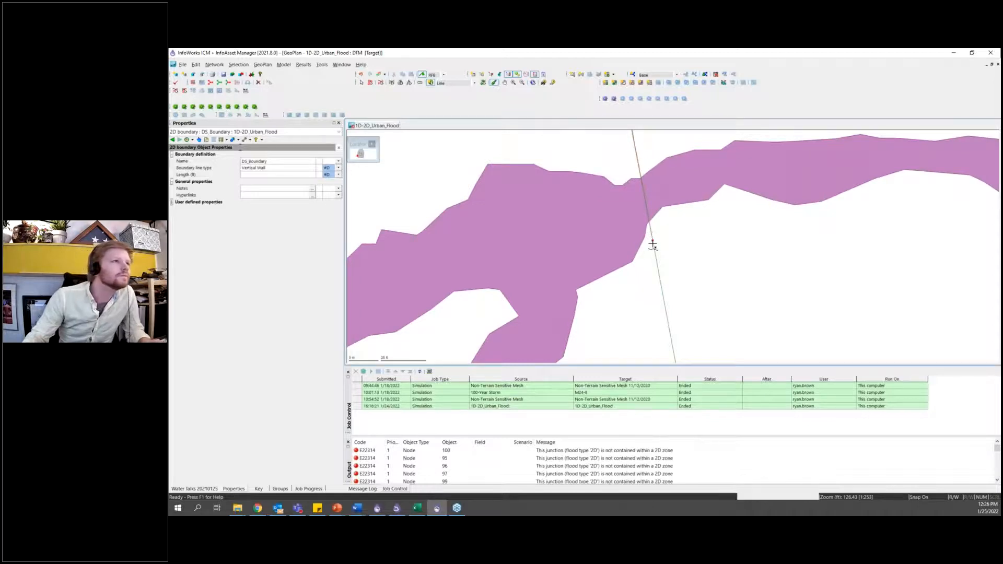
pyautogui.moveTo(664, 329); pyautogui.dragTo(667, 263)
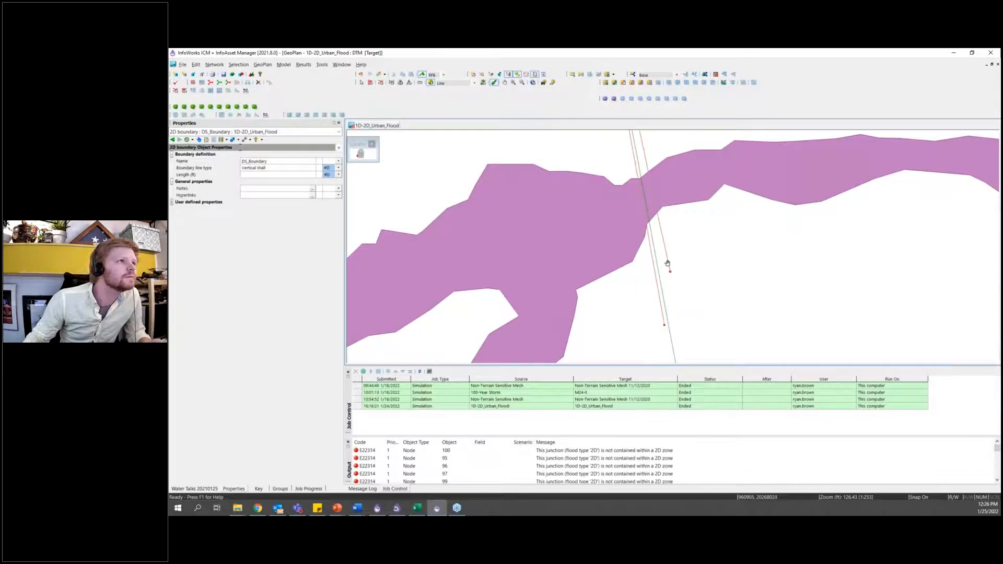
pyautogui.scroll(-3, 667, 264)
pyautogui.moveTo(688, 349); pyautogui.dragTo(646, 261)
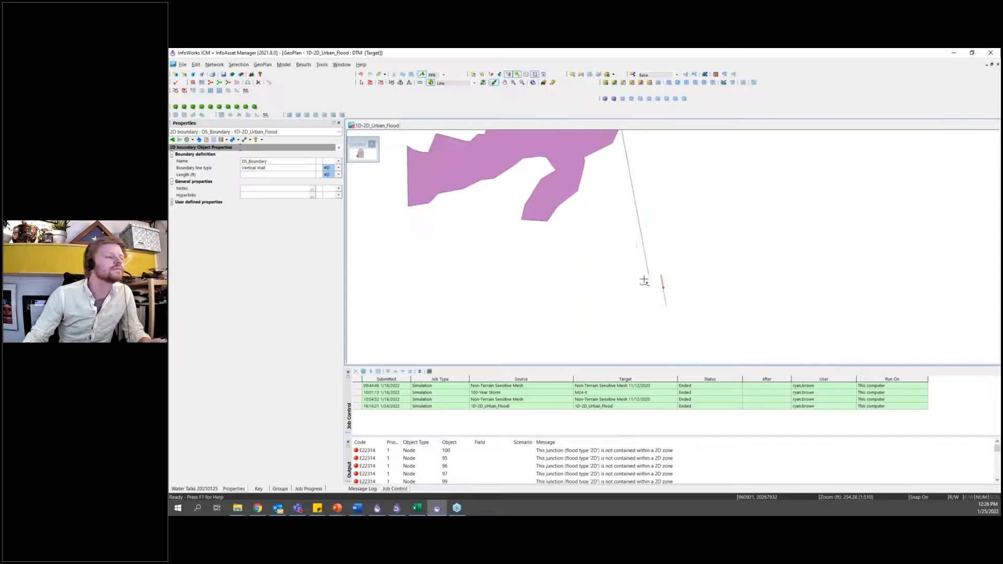
pyautogui.click(649, 282)
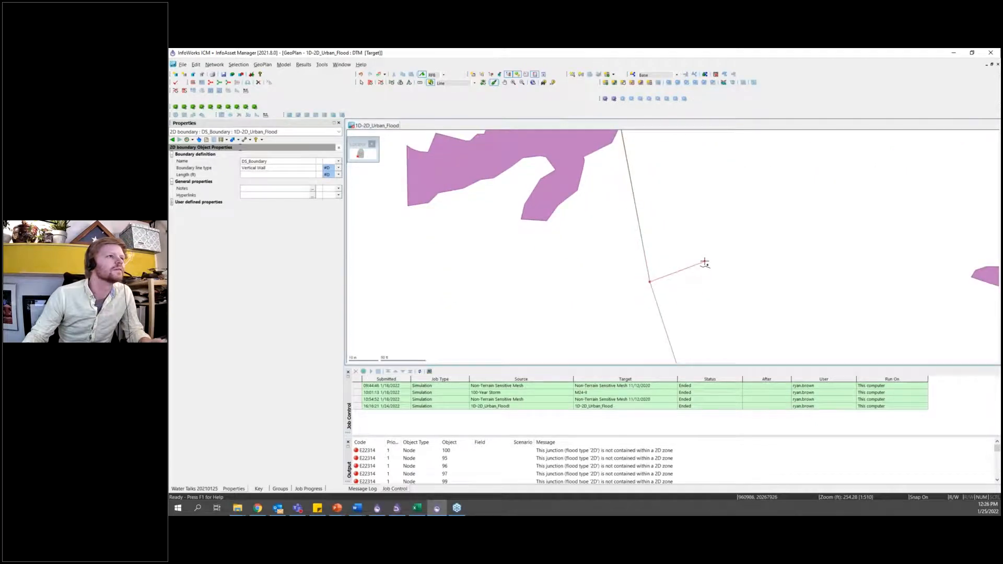
pyautogui.doubleClick(705, 263)
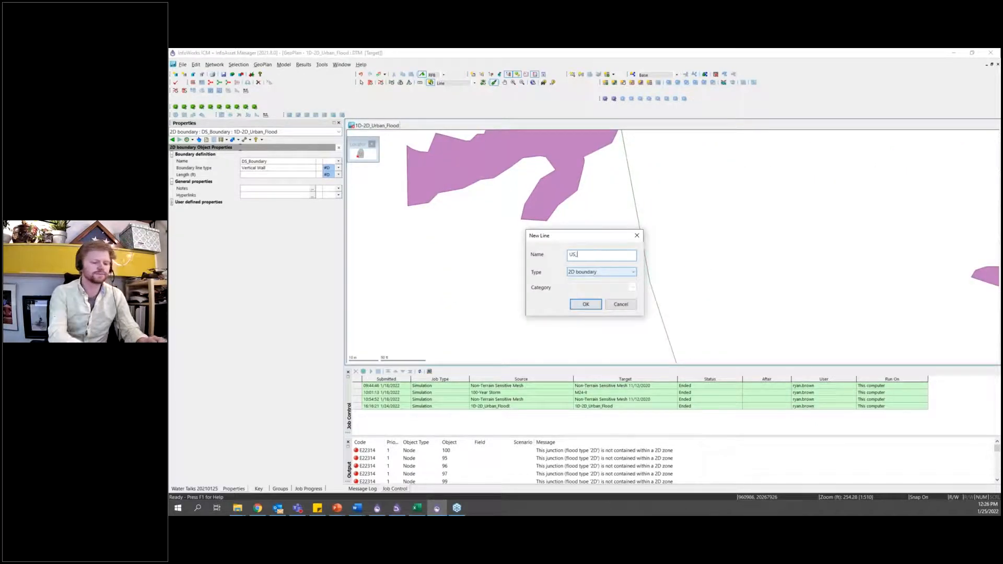
pyautogui.write('US_Boundary')
pyautogui.click(585, 305)
# Step: Try to edit the geometry of US_Boundary along the zone edge near the creek crossing
pyautogui.moveTo(596, 193); pyautogui.dragTo(567, 285)
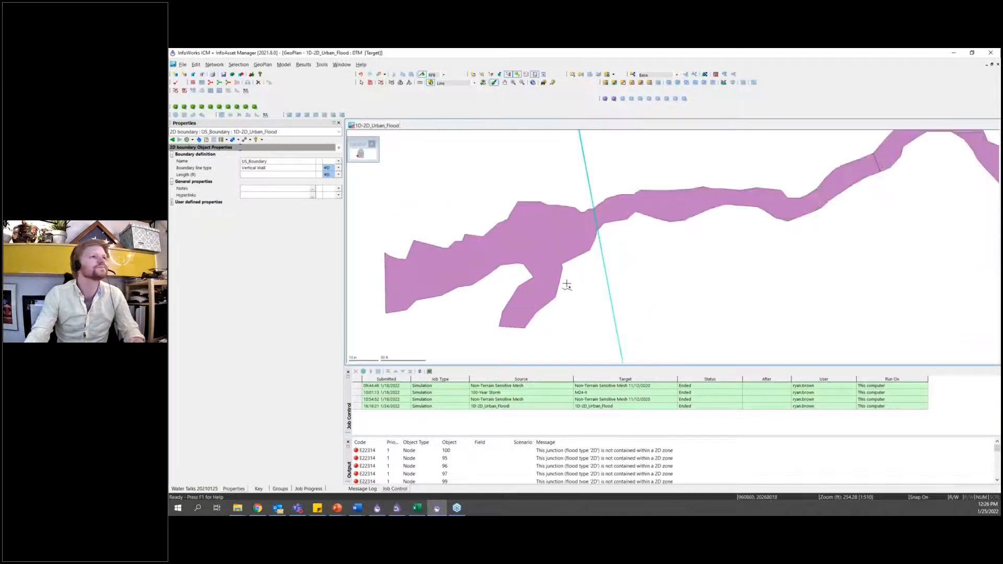
pyautogui.scroll(5, 602, 253)
pyautogui.press('Escape')
pyautogui.click(566, 230)
pyautogui.scroll(-3, 595, 198)
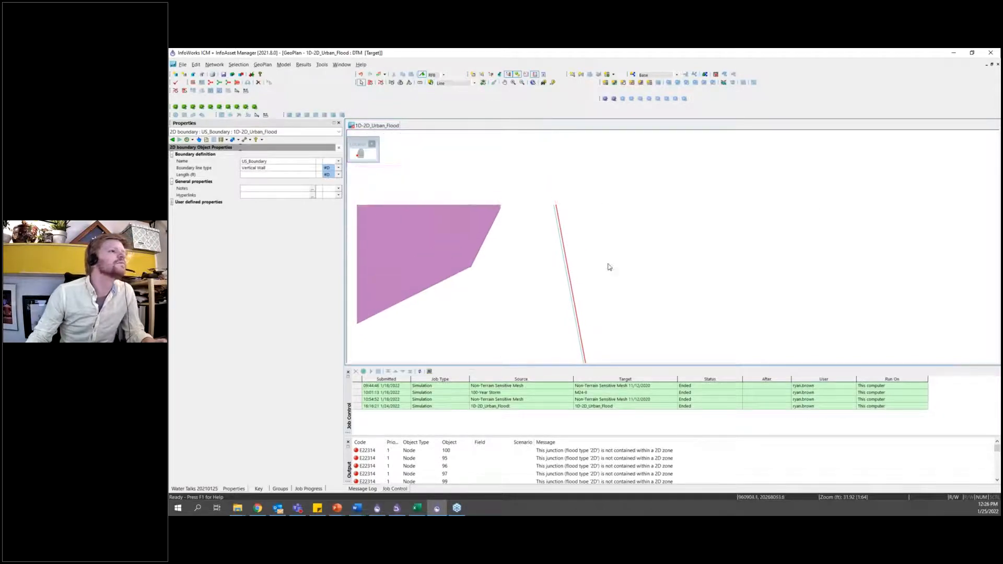
pyautogui.click(484, 83)
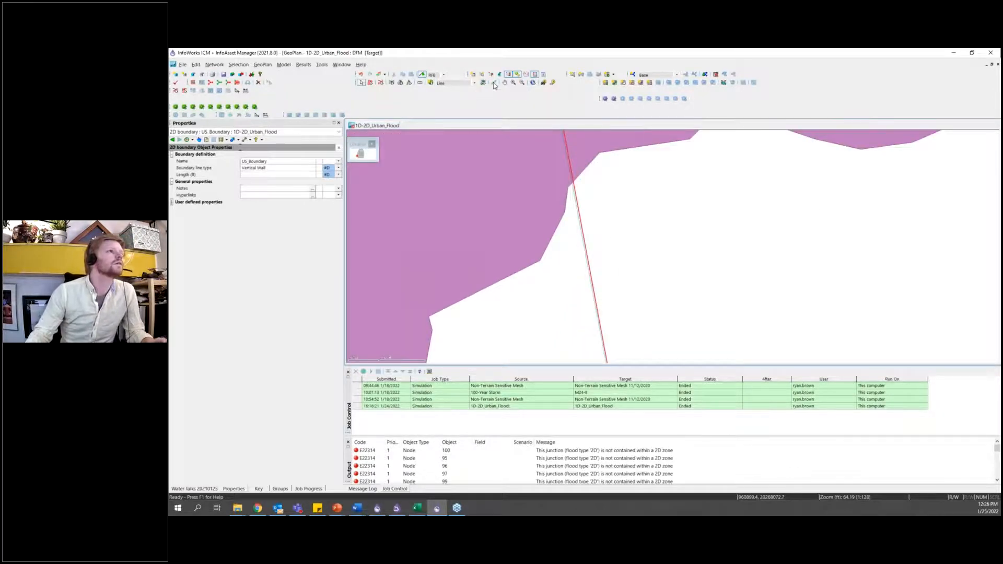
pyautogui.scroll(-2, 595, 287)
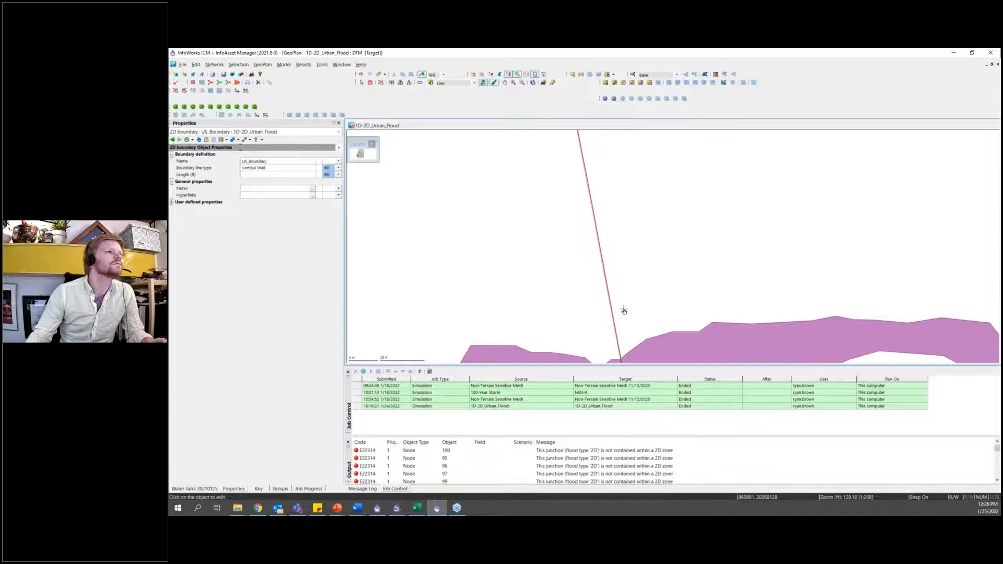
pyautogui.scroll(-1, 611, 261)
pyautogui.rightClick(597, 203)
pyautogui.click(590, 202)
pyautogui.click(606, 249)
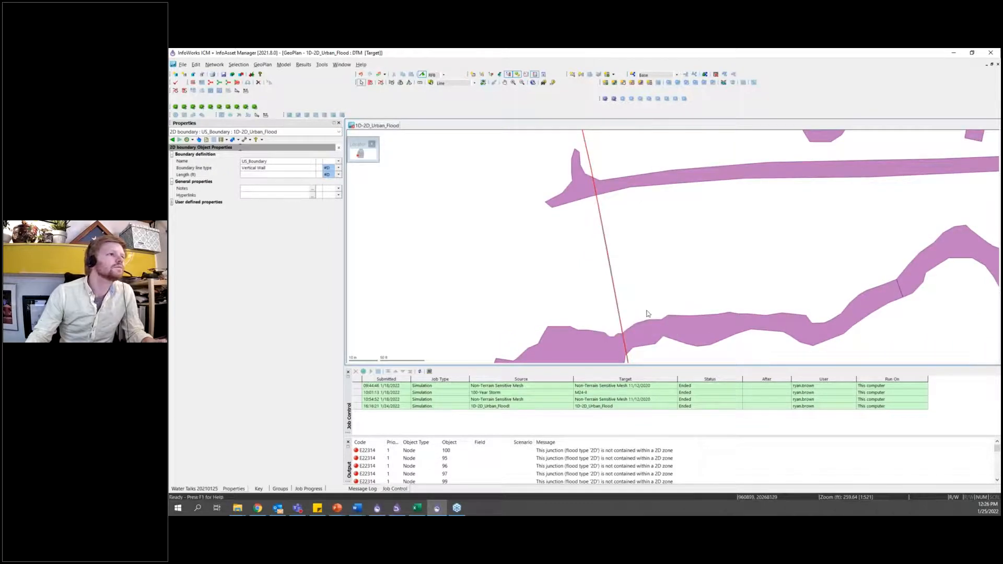
# Step: Add a vertex to US_Boundary just south of the creek and move it outside the 2D zone edge
pyautogui.scroll(-3, 616, 284)
pyautogui.click(614, 240)
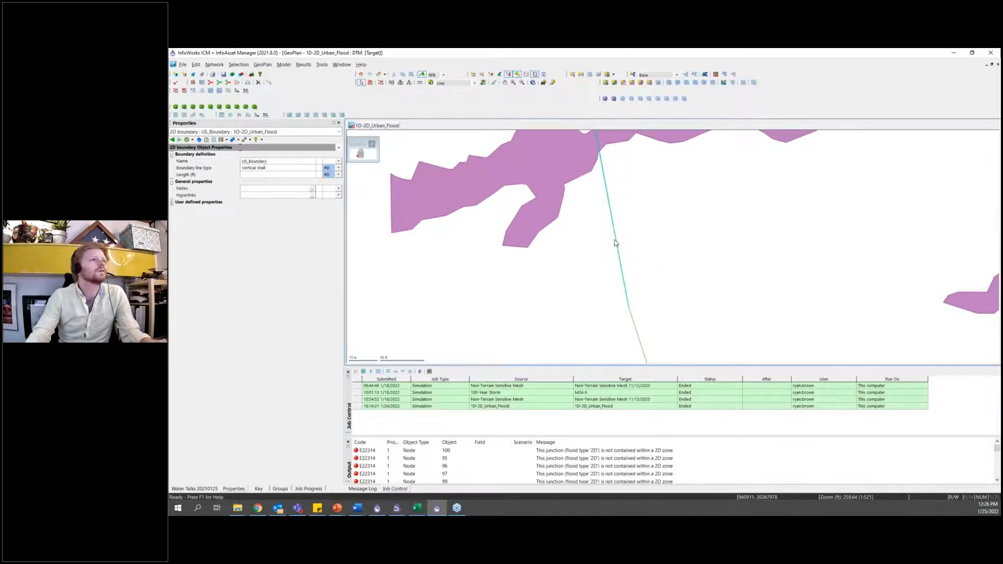
pyautogui.rightClick(615, 241)
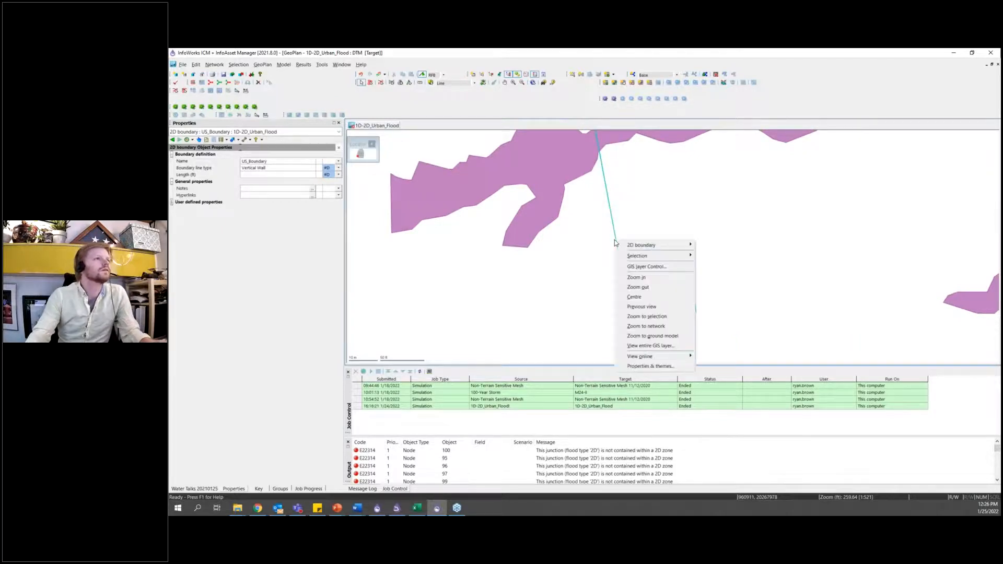
pyautogui.click(484, 83)
pyautogui.click(607, 209)
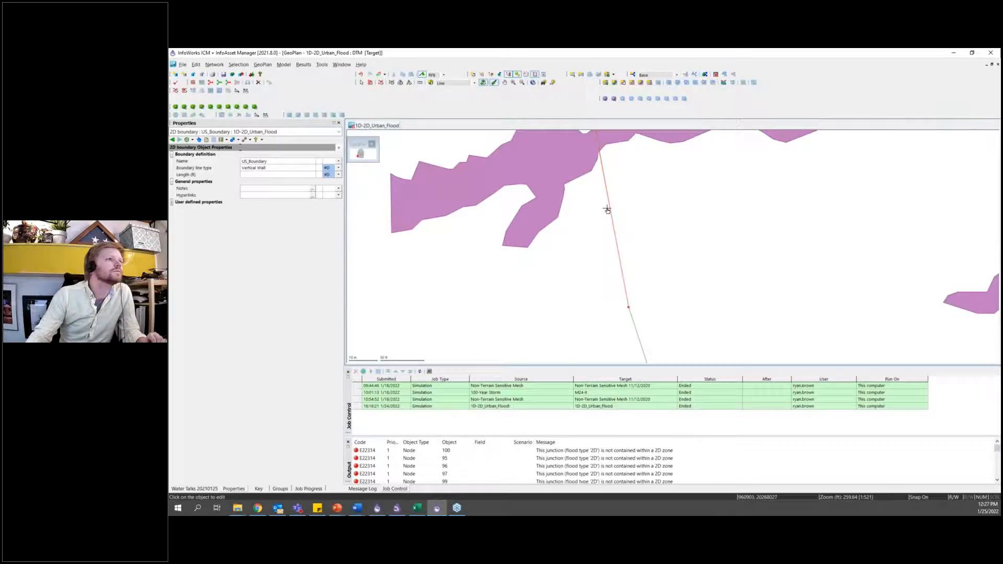
pyautogui.moveTo(606, 196); pyautogui.dragTo(606, 189)
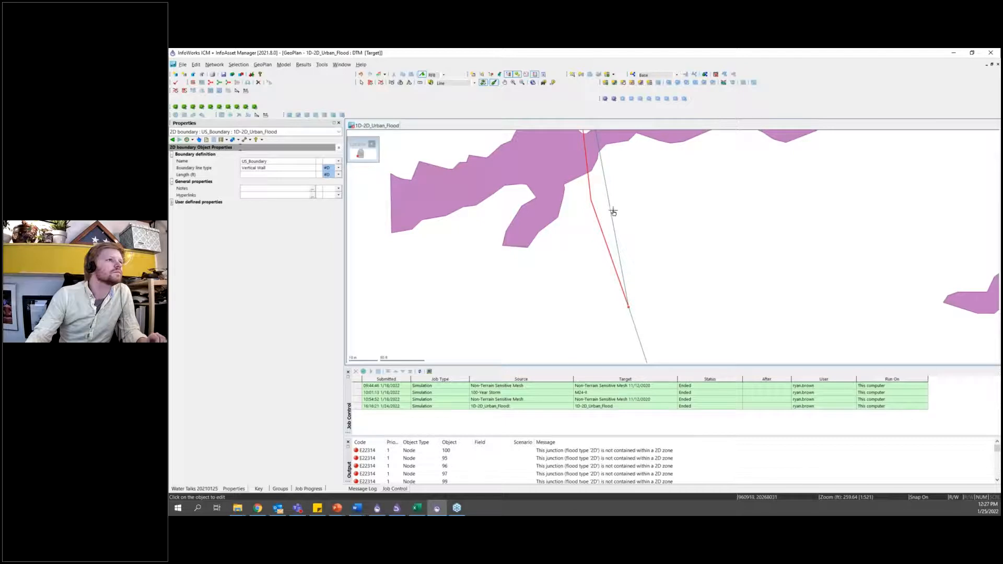
# Step: Remove the extra vertices near the creek crossing so US_Boundary and the 2D zone's western edge follow the same line
pyautogui.click(475, 83)
pyautogui.click(468, 110)
pyautogui.moveTo(622, 204); pyautogui.dragTo(618, 286)
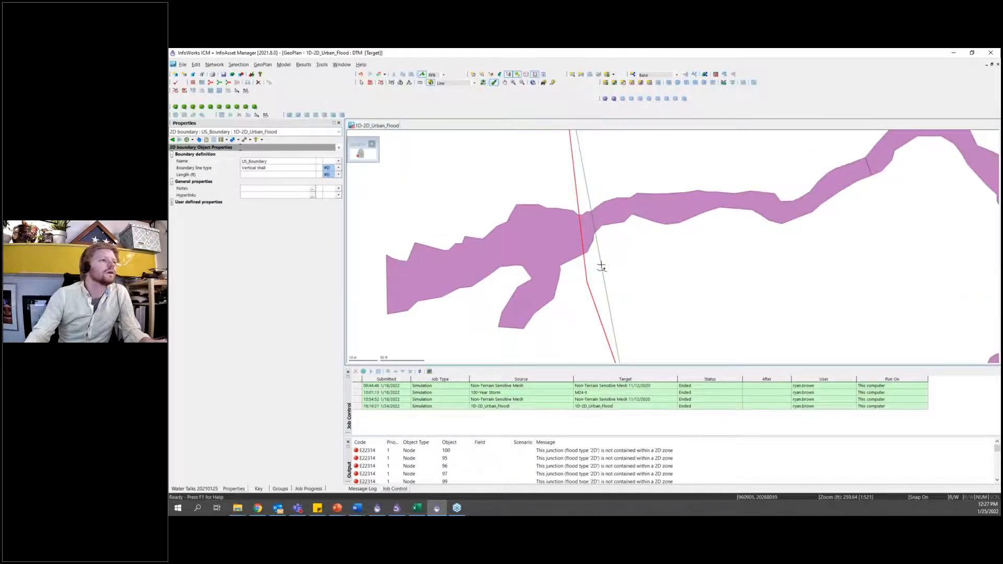
pyautogui.press('Escape')
pyautogui.click(603, 268)
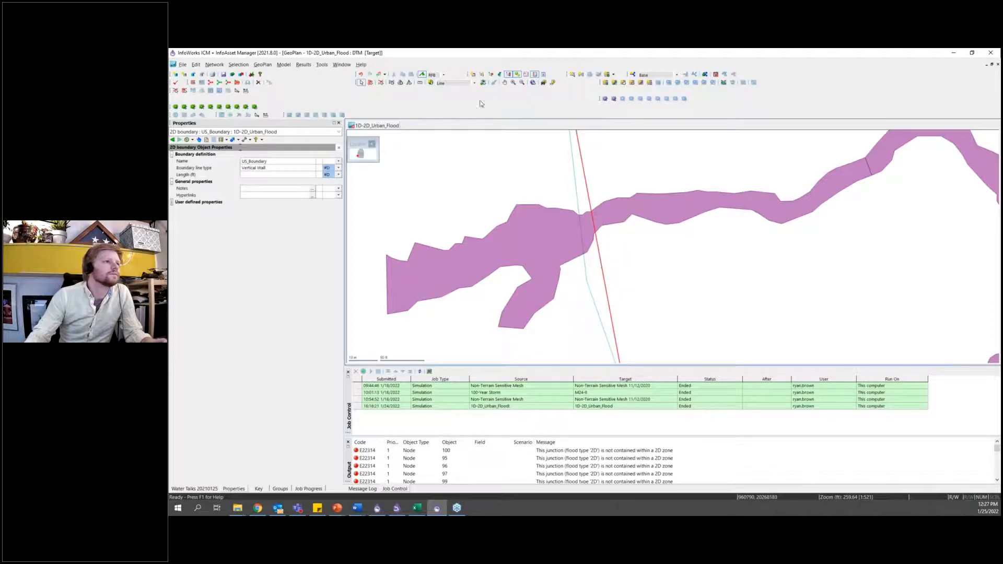
pyautogui.click(484, 83)
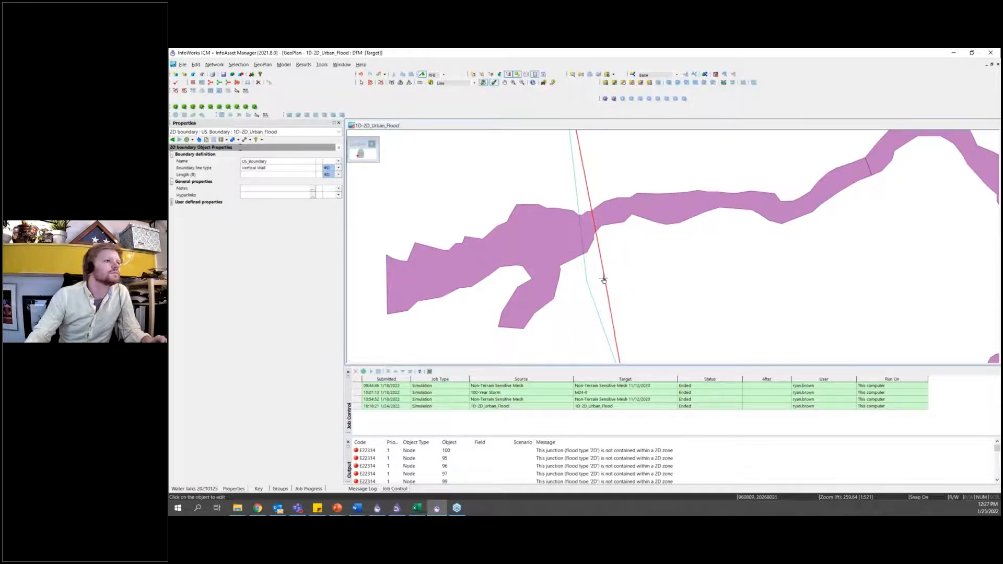
pyautogui.scroll(-2, 608, 294)
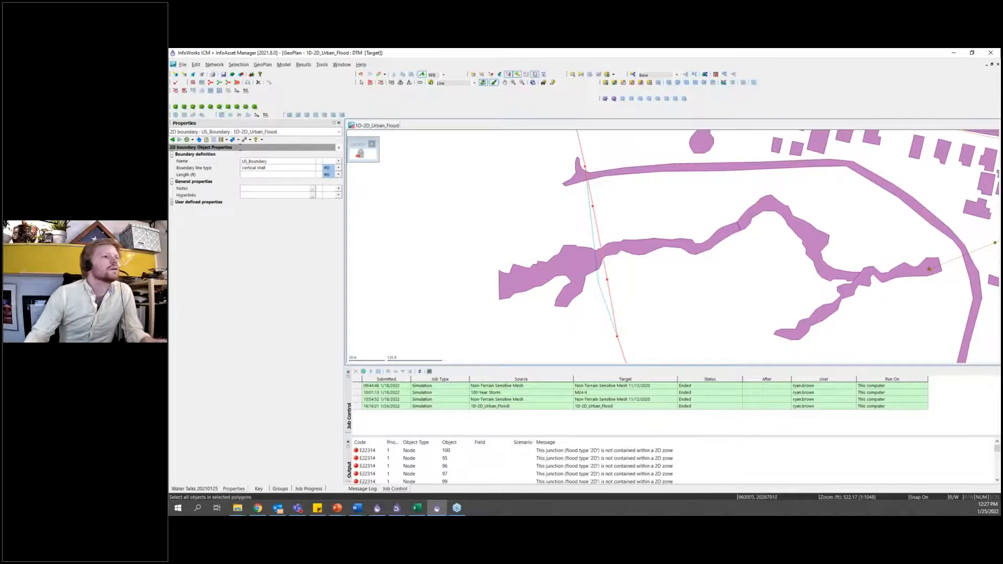
pyautogui.moveTo(604, 218); pyautogui.dragTo(573, 217)
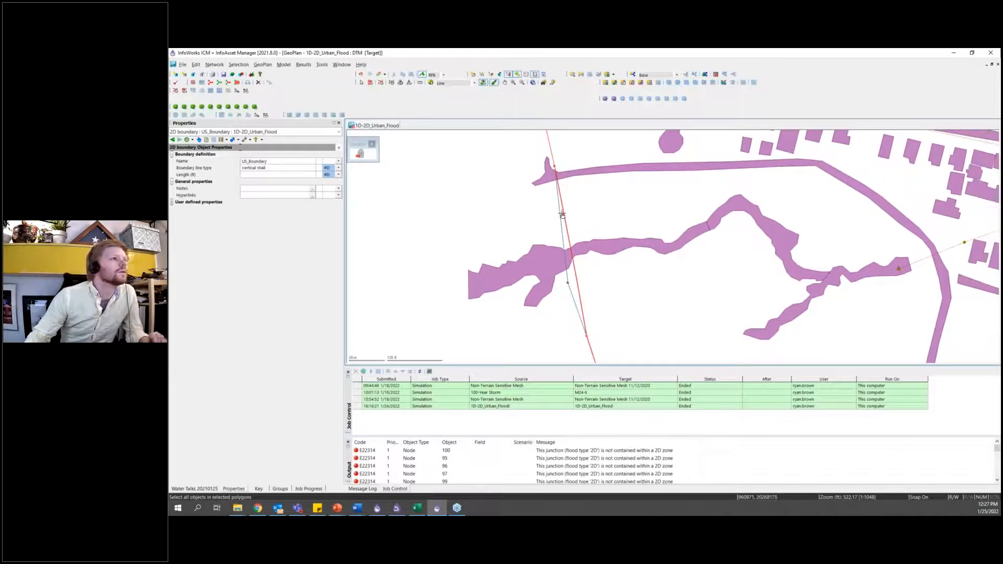
pyautogui.click(483, 84)
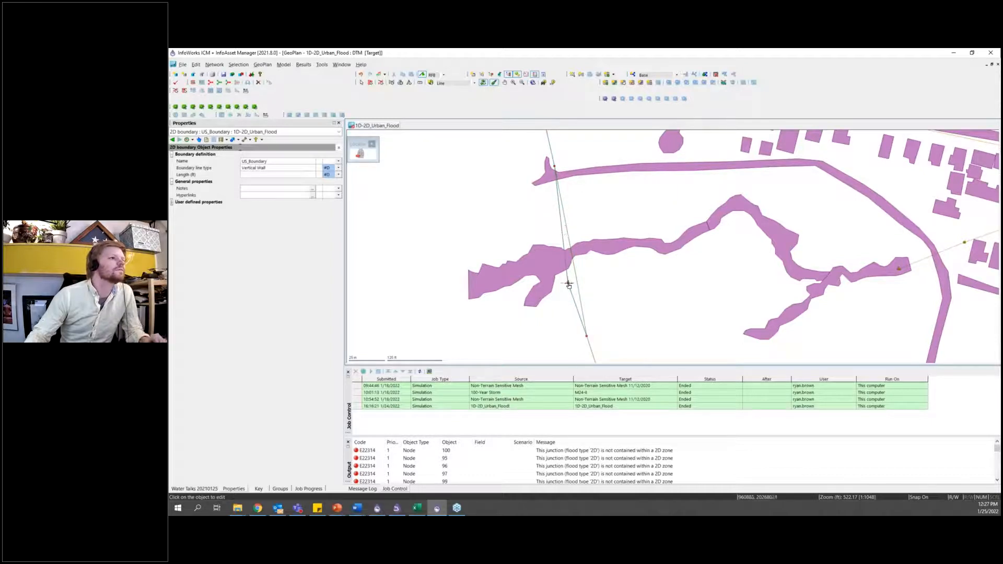
pyautogui.click(562, 207)
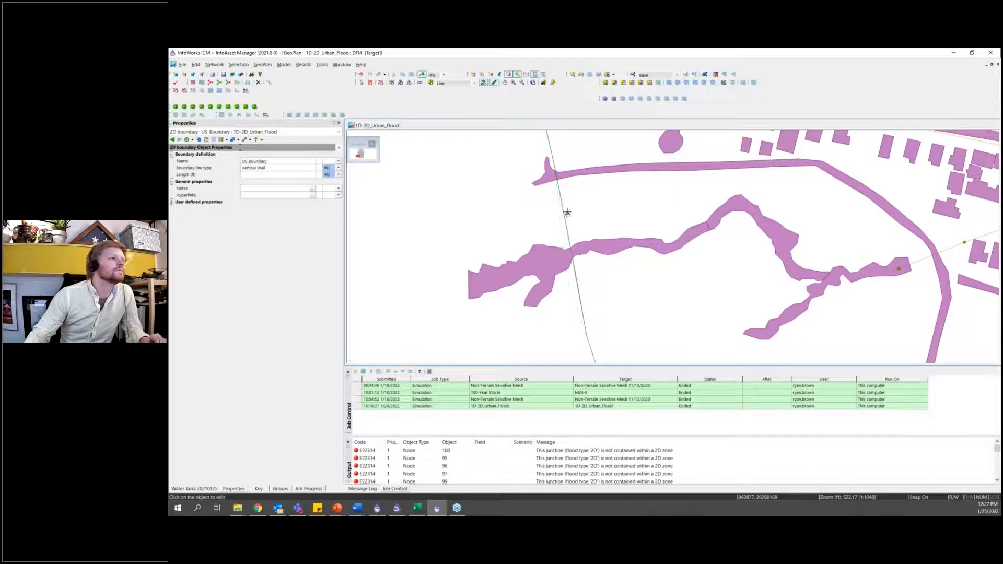
pyautogui.moveTo(576, 280)
pyautogui.mouseDown()
pyautogui.moveTo(589, 278)
pyautogui.moveTo(576, 279)
pyautogui.mouseUp()
pyautogui.press('Escape')
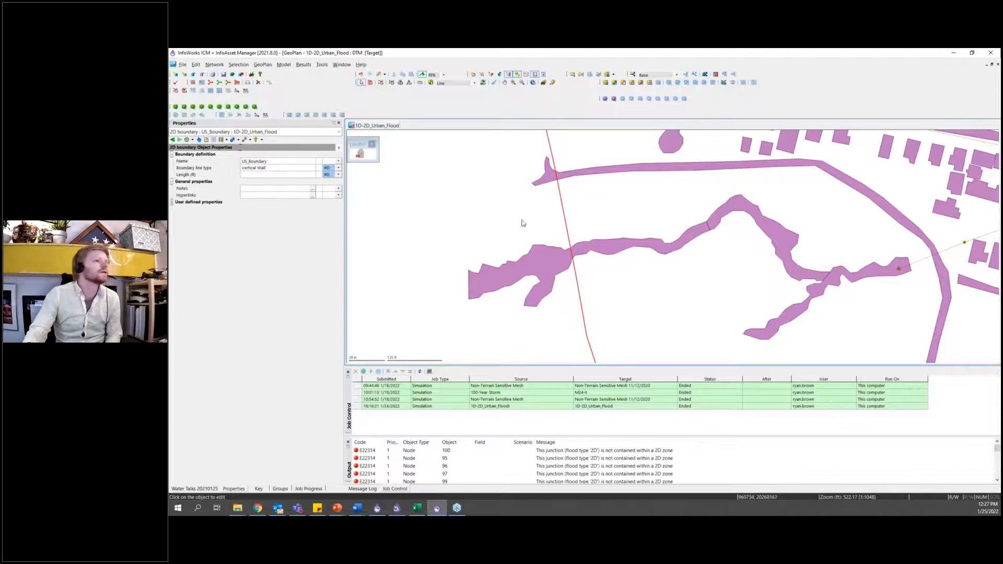
# Step: Set the boundary line type of US_Boundary to Inflow
pyautogui.click(289, 168)
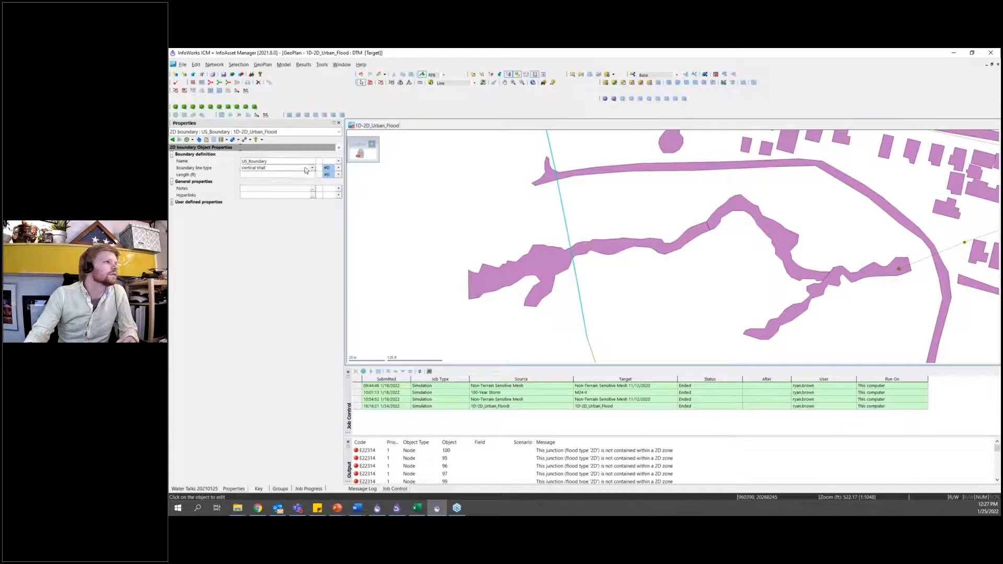
pyautogui.click(312, 169)
pyautogui.click(256, 204)
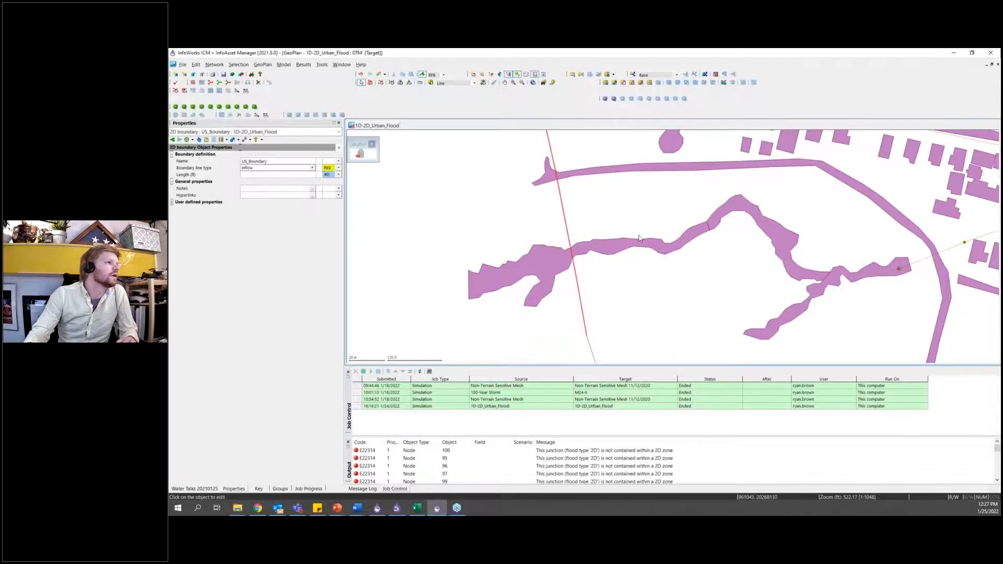
pyautogui.scroll(-5, 575, 256)
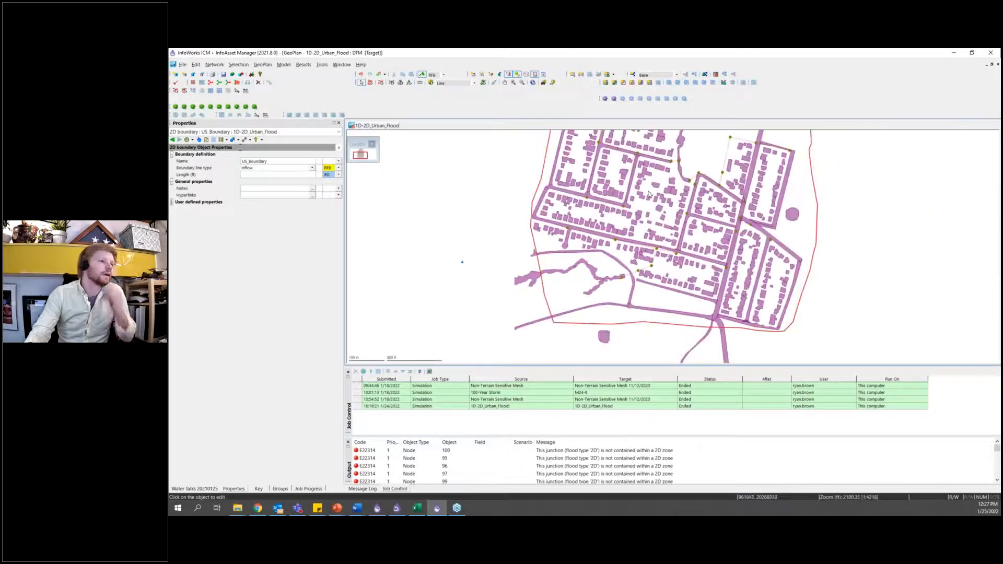
# Step: Set the boundary line type of the DS_Boundary 2D boundary, at the model's upper edge, to Level
pyautogui.moveTo(609, 194); pyautogui.dragTo(601, 240)
pyautogui.click(597, 186)
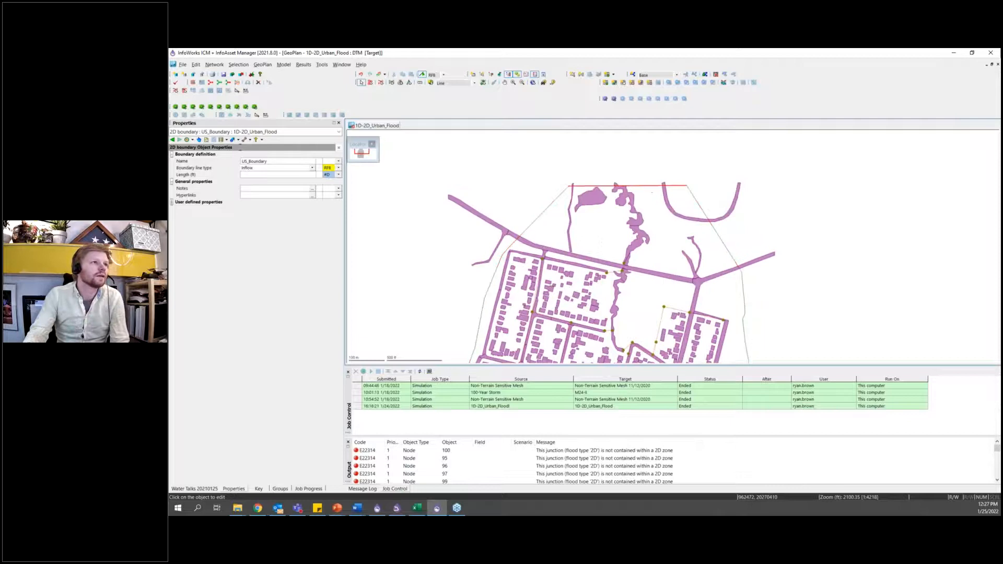
pyautogui.click(311, 168)
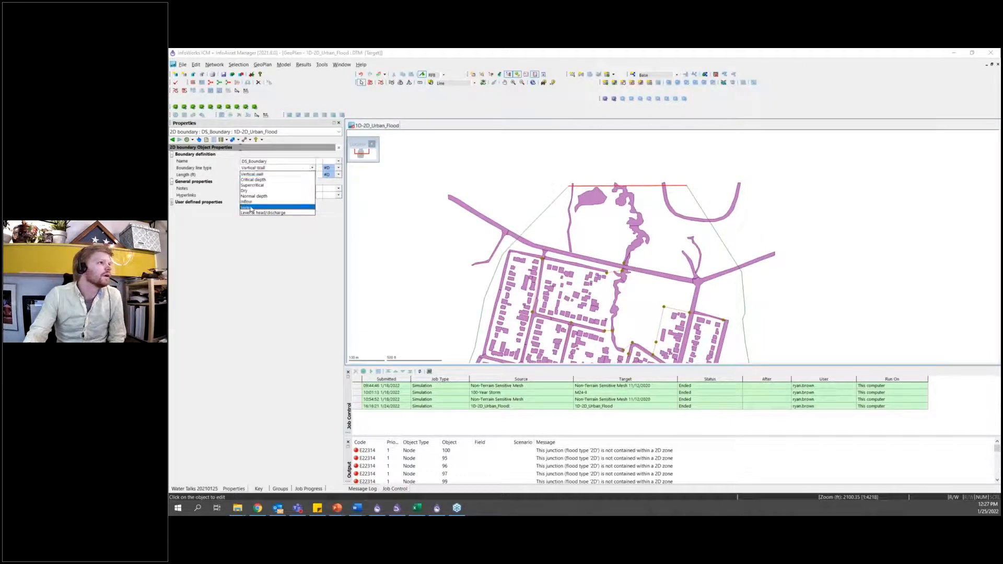
pyautogui.click(250, 208)
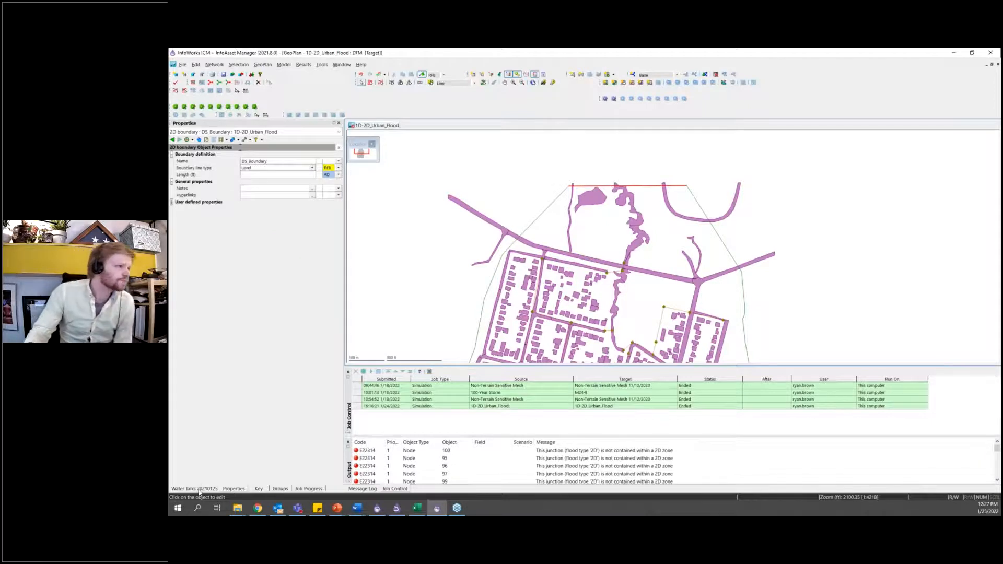
# Step: Bring up the Water Talks 20210125 database tree in place of the object properties
pyautogui.hotkey('alt', 'Tab')
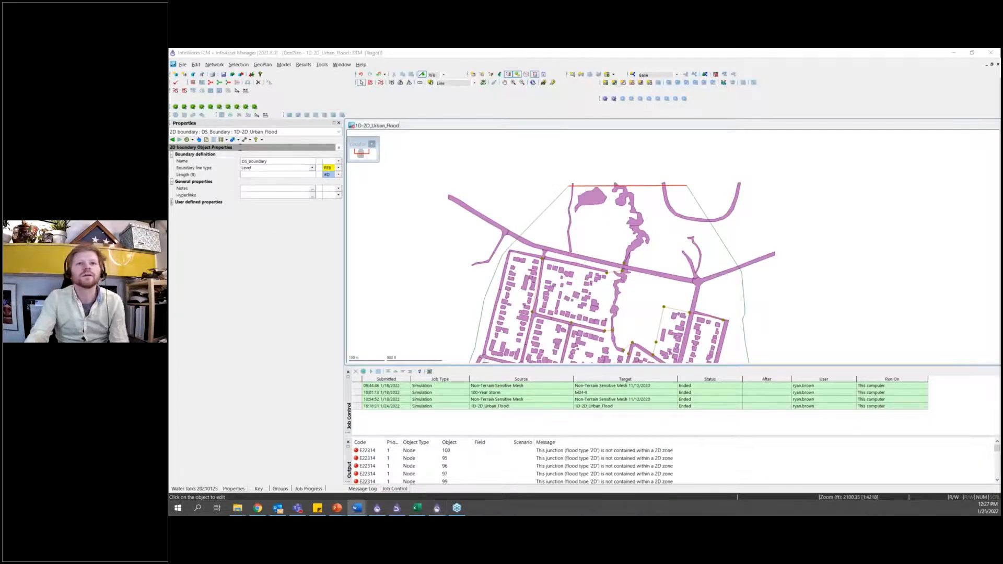
pyautogui.click(193, 490)
pyautogui.click(192, 489)
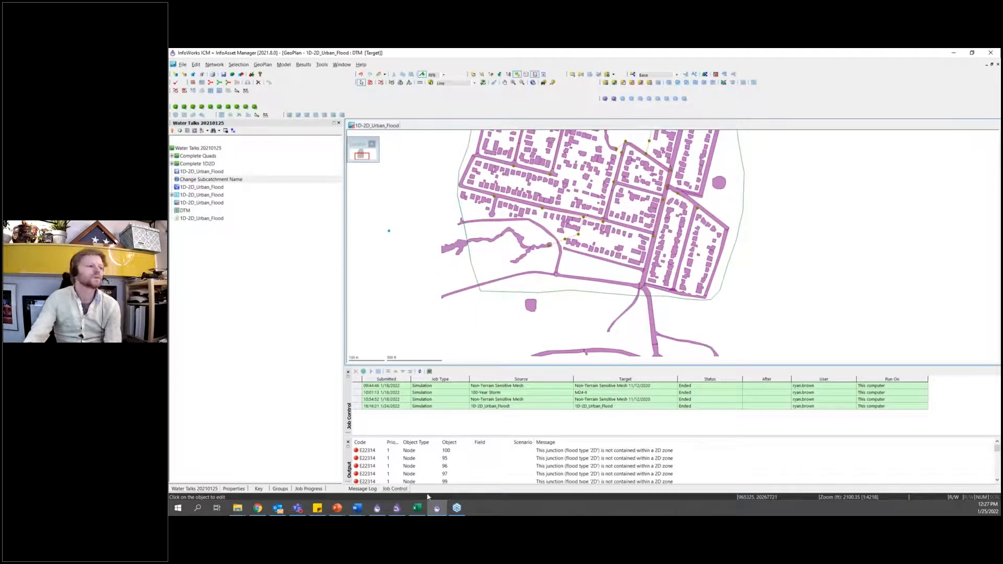
# Step: Switch to the 1D-2D_Urban_Flood model in XPSWMM and hide its Grid Extents layer
pyautogui.click(377, 508)
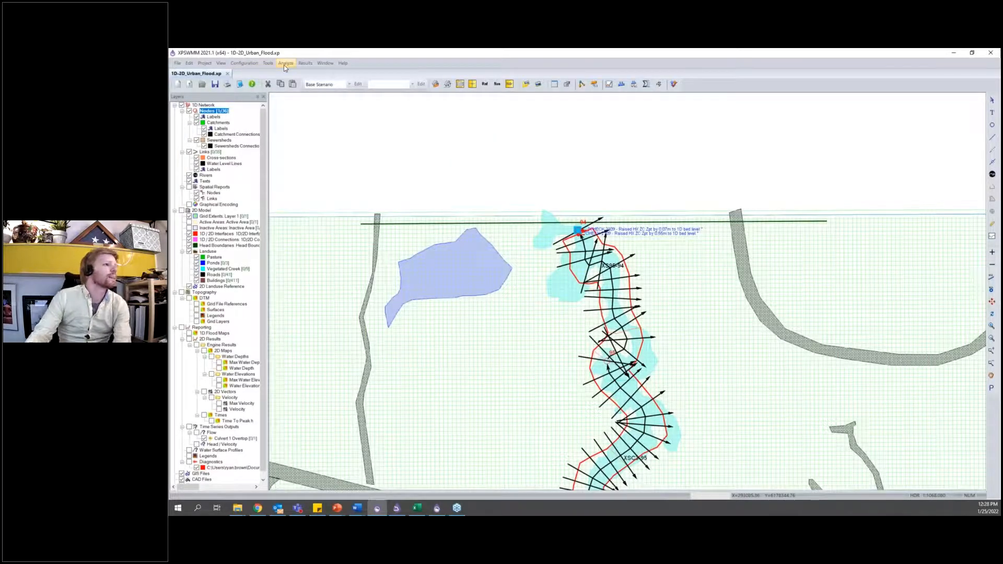
pyautogui.moveTo(549, 338); pyautogui.dragTo(542, 132)
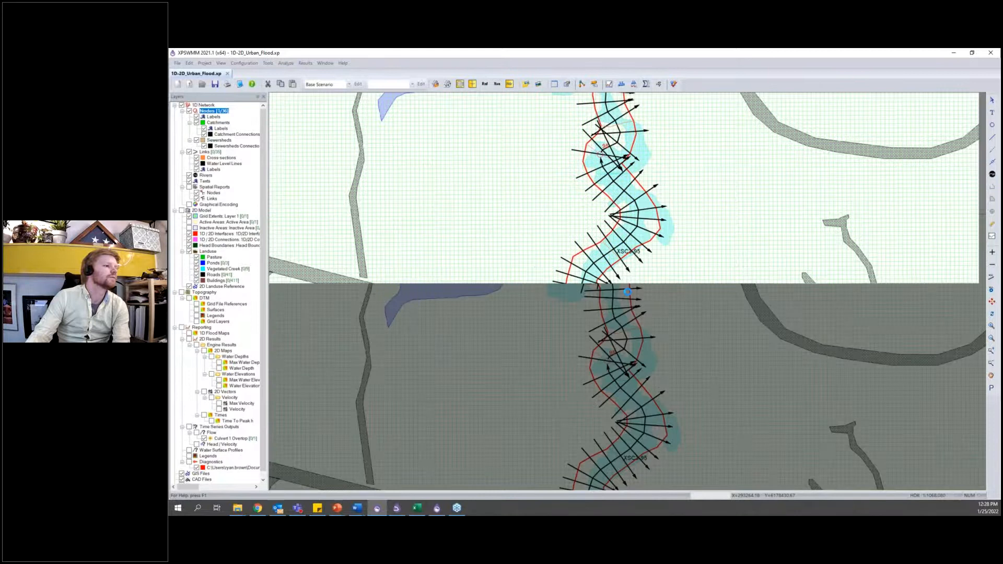
pyautogui.scroll(-3, 627, 291)
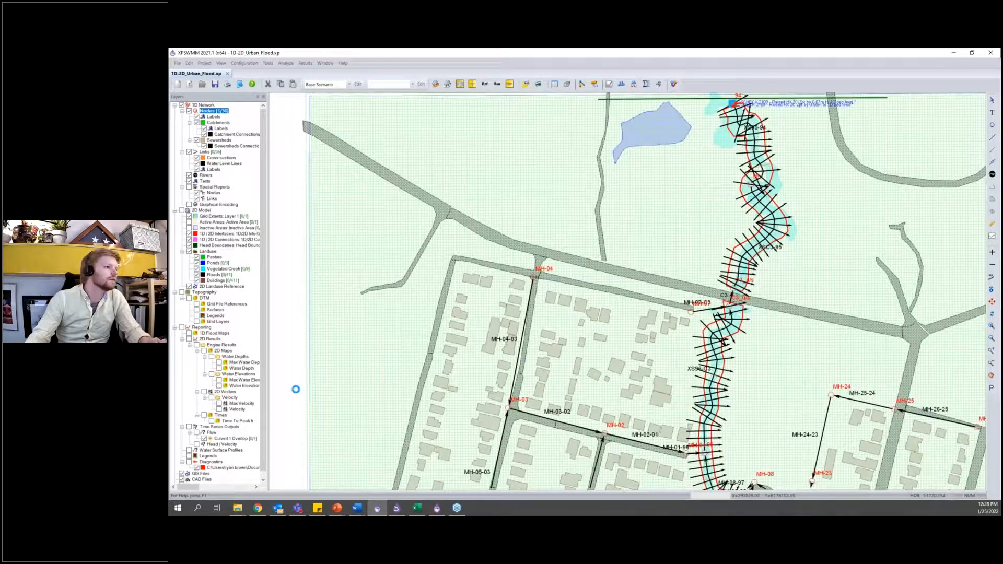
pyautogui.click(190, 216)
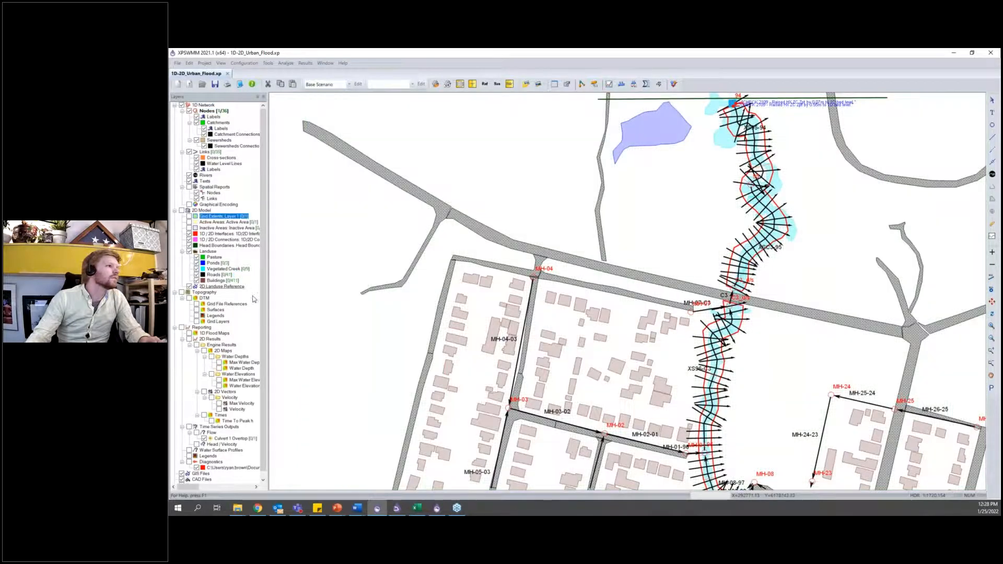
pyautogui.moveTo(385, 449); pyautogui.dragTo(460, 210)
pyautogui.moveTo(492, 259); pyautogui.dragTo(538, 128)
# Step: Examine the user inflow hydrograph of node 100 at the creek's upstream end, then close its data without changes
pyautogui.doubleClick(489, 352)
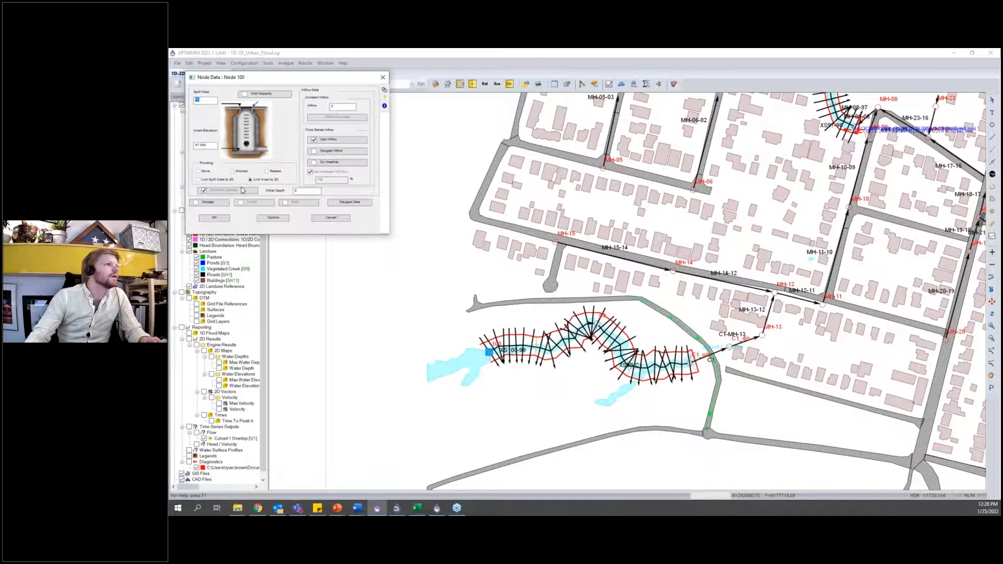
pyautogui.click(324, 140)
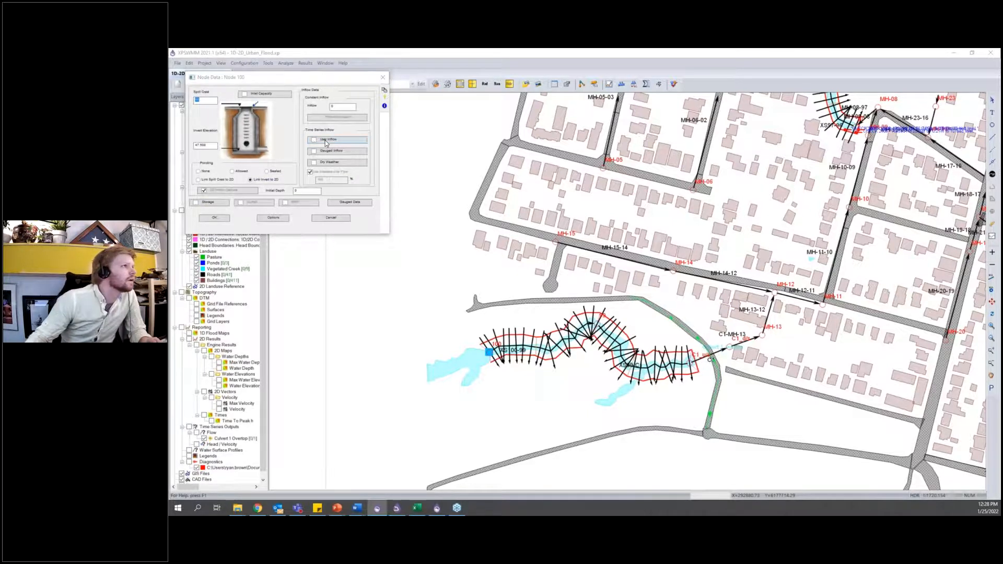
pyautogui.moveTo(300, 79); pyautogui.dragTo(437, 102)
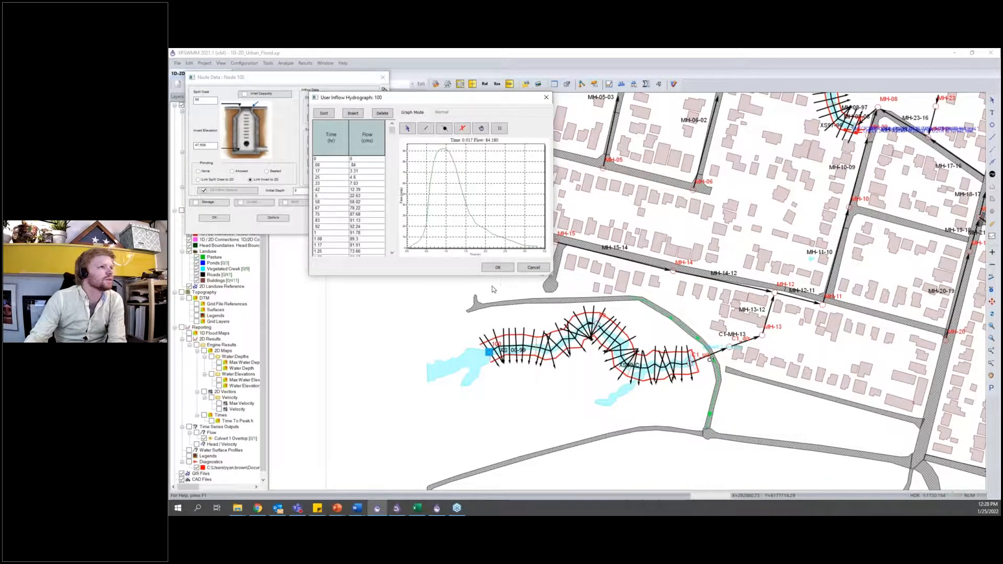
pyautogui.click(533, 267)
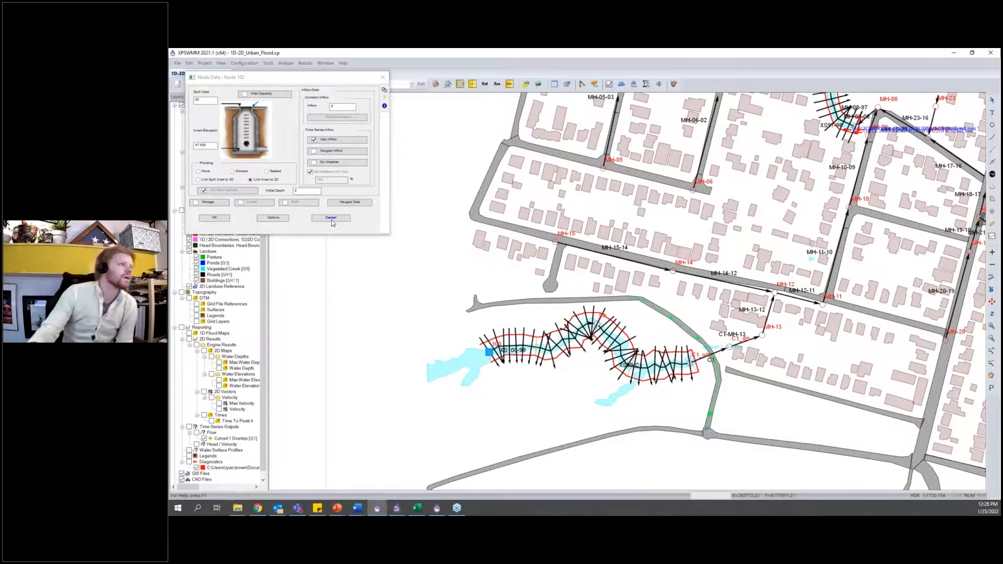
pyautogui.click(332, 218)
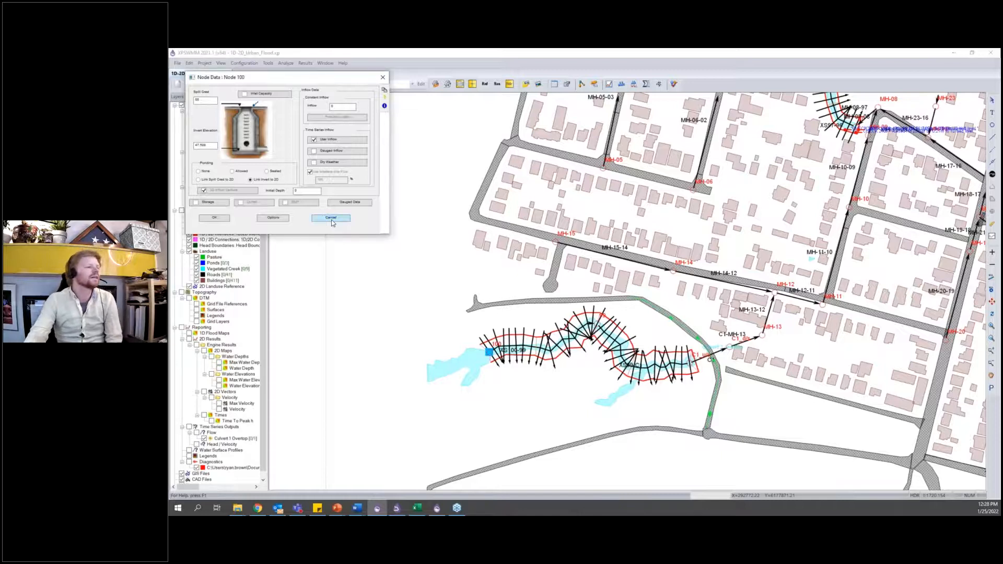
# Step: Switch back to InfoWorks ICM and create a SWMM inflow named US_Boundary in the Water Talks 20210125 group
pyautogui.click(437, 508)
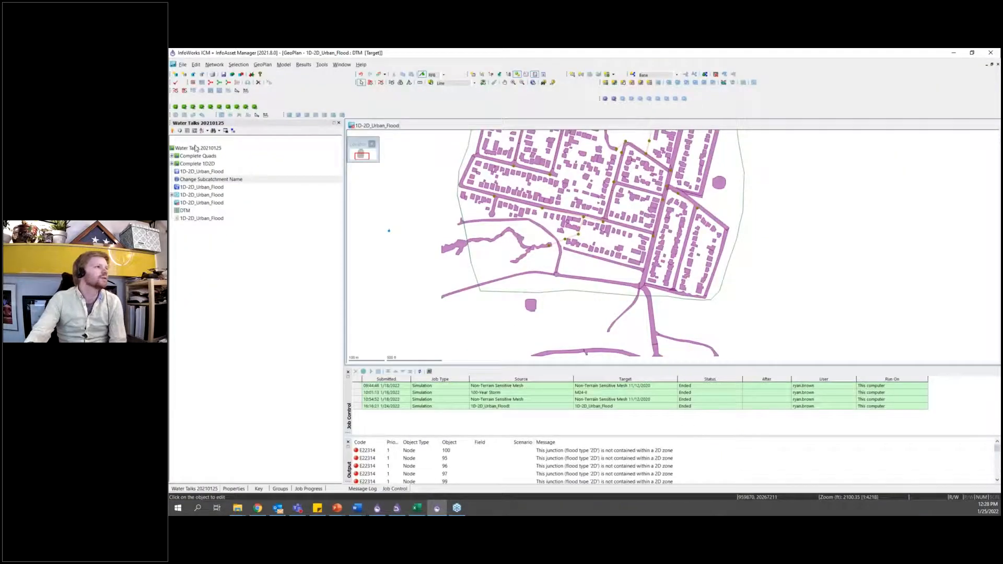
pyautogui.click(195, 148)
pyautogui.rightClick(195, 148)
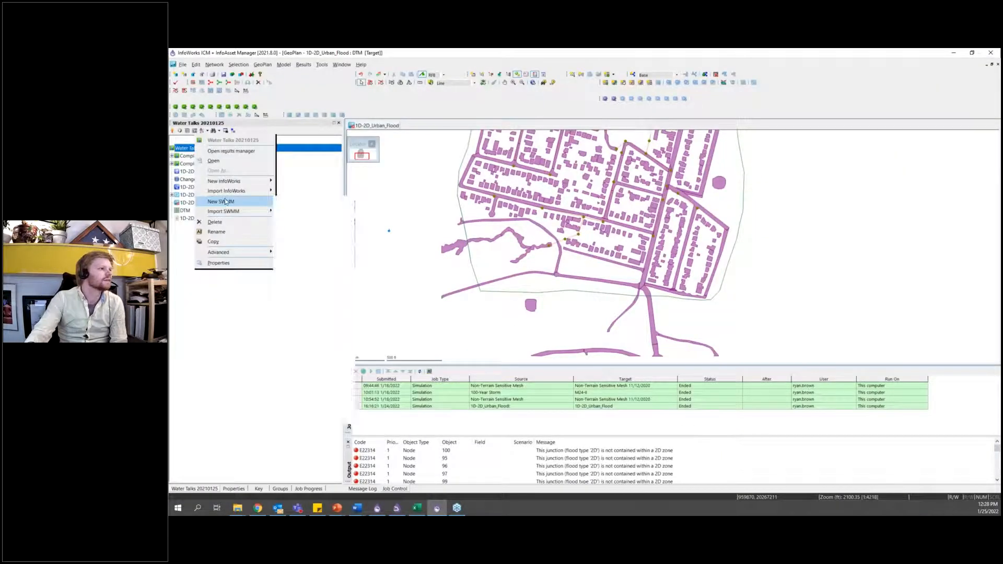
pyautogui.moveTo(225, 201)
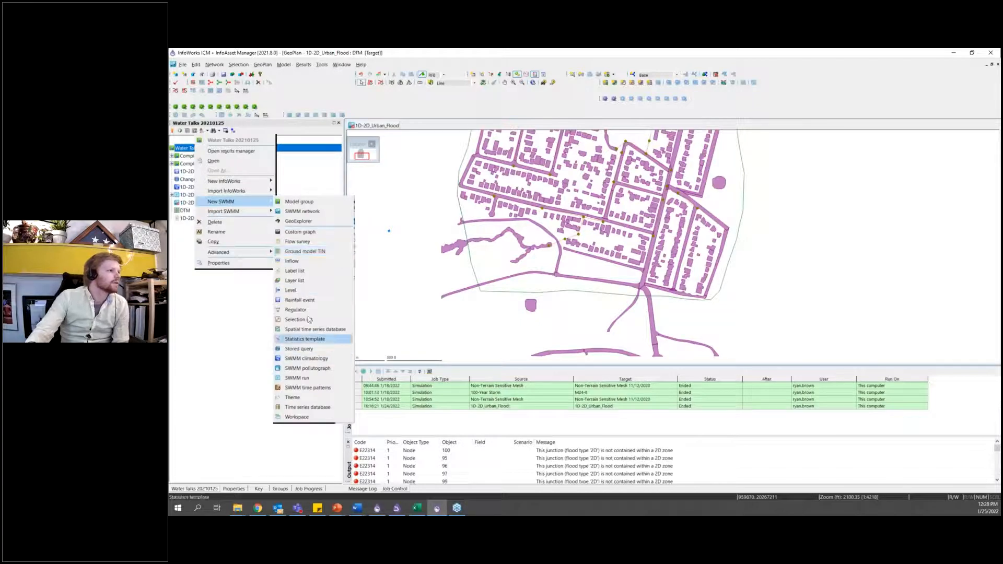
pyautogui.click(300, 261)
pyautogui.write('US')
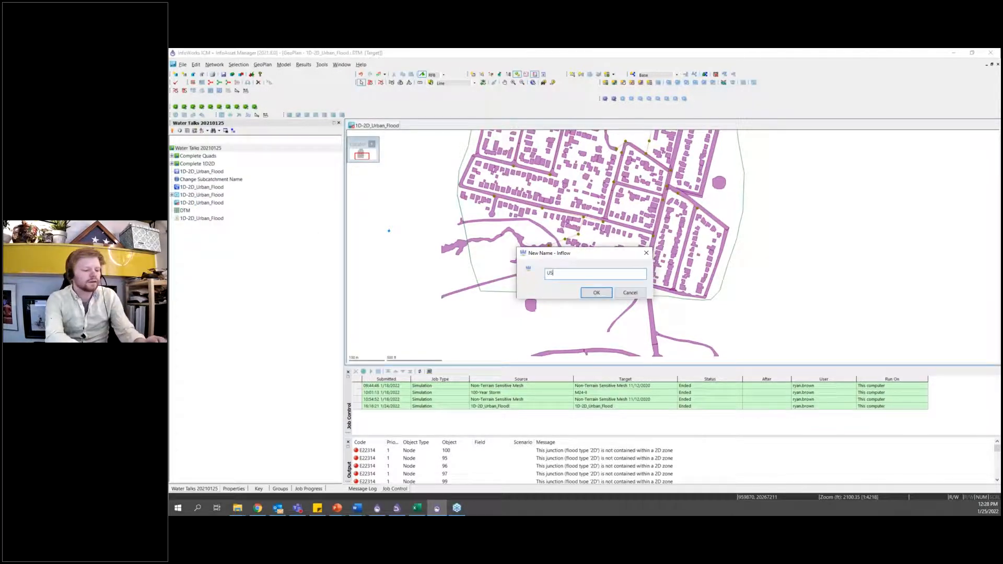
pyautogui.write('_Boundary')
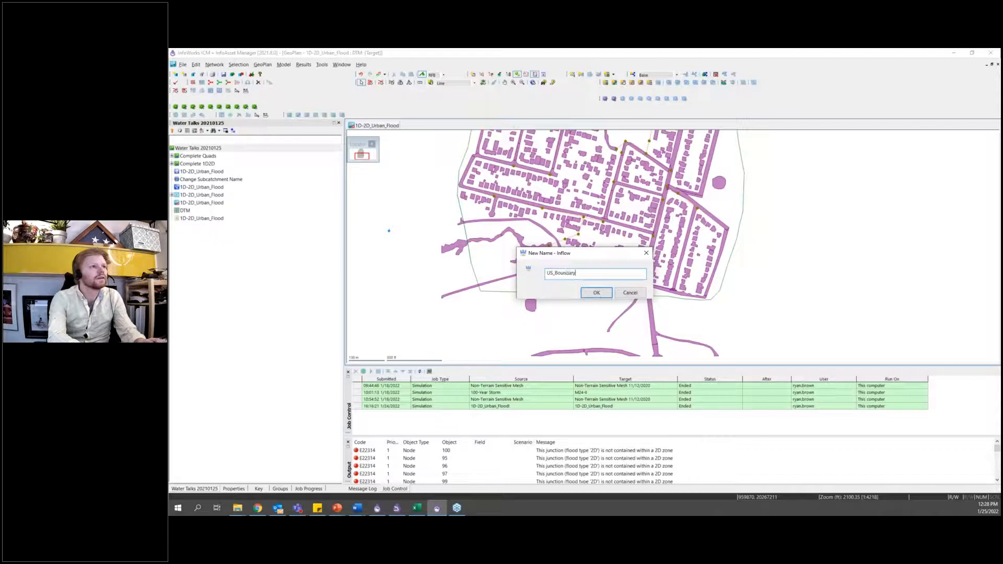
pyautogui.press('Return')
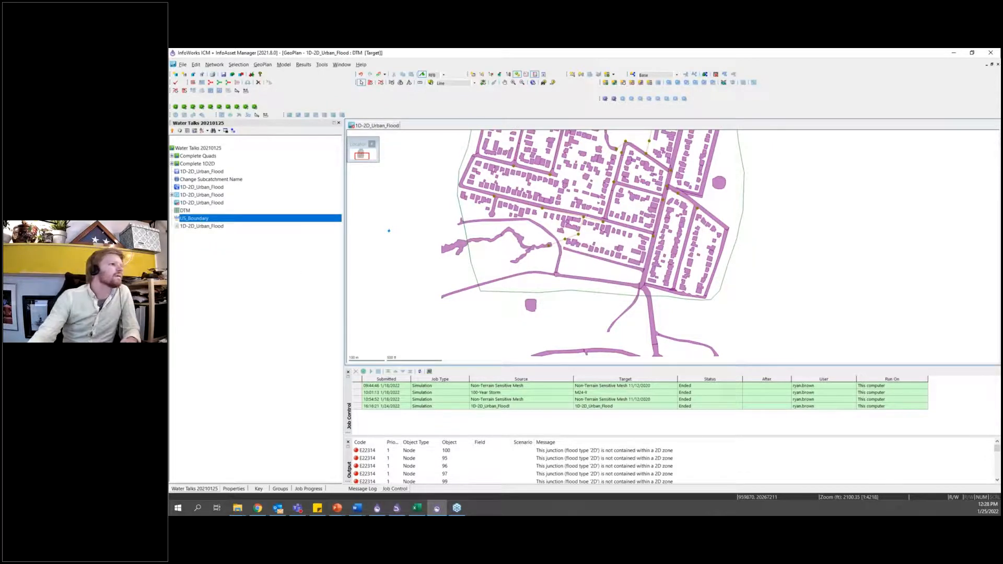
# Step: Open the US_Boundary inflow and set its sub-event timestep to 36
pyautogui.doubleClick(196, 218)
pyautogui.rightClick(427, 153)
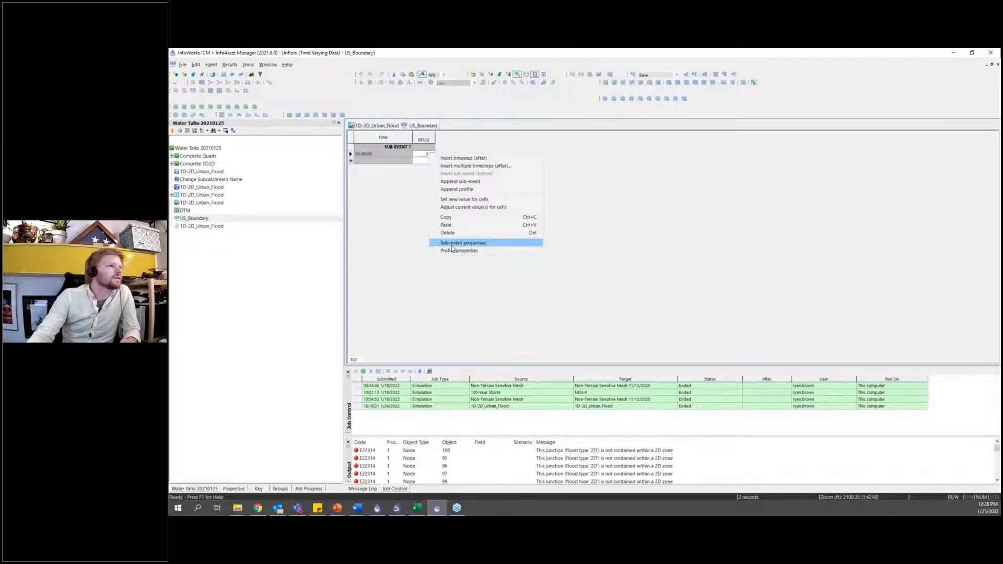
pyautogui.click(452, 244)
pyautogui.doubleClick(591, 236)
pyautogui.write('30')
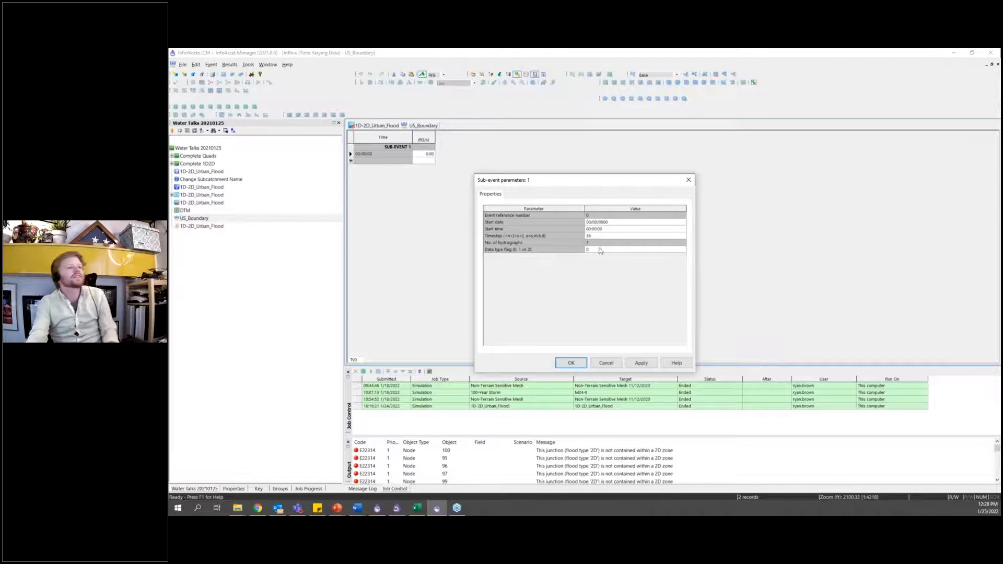
pyautogui.hotkey('alt', 'Tab')
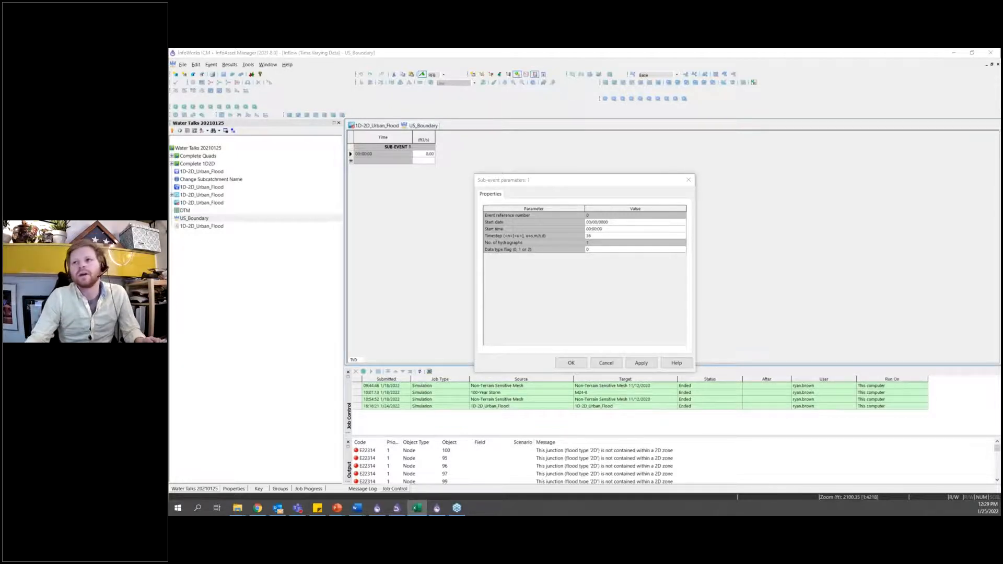
# Step: Set the sub-event's start date to 01/01/2014 and accept the sub-event parameters
pyautogui.click(593, 225)
pyautogui.click(592, 224)
pyautogui.click(591, 225)
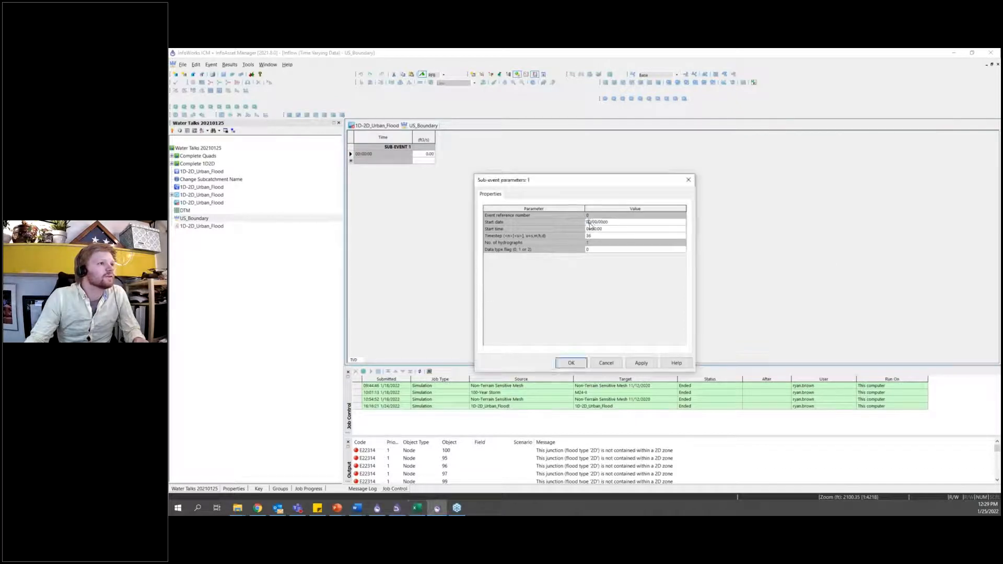
pyautogui.write('1/01/2014')
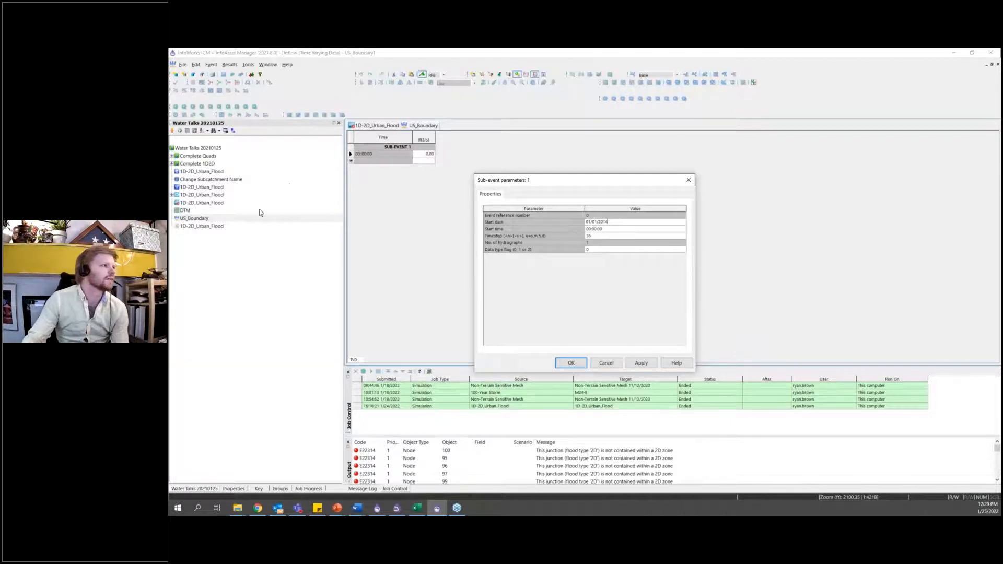
pyautogui.click(606, 222)
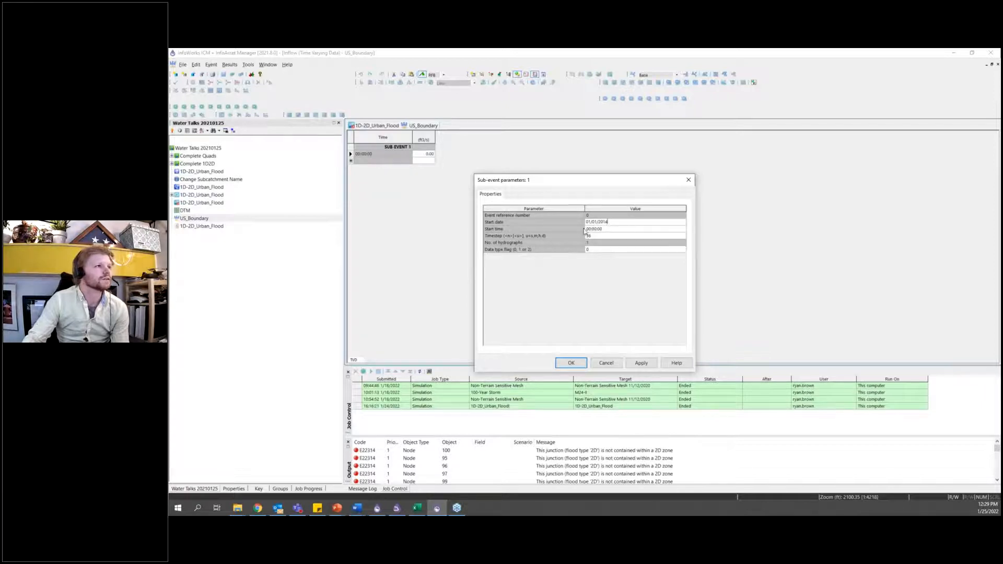
pyautogui.click(570, 365)
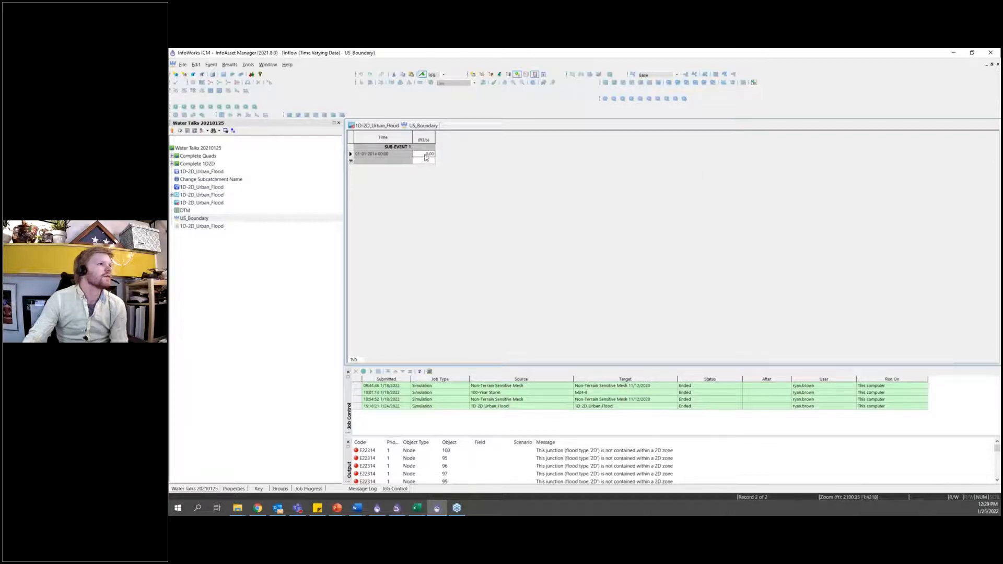
# Step: Paste the copied flow values into the US_Boundary time series and check it through to the last rows
pyautogui.hotkey('ctrl', 'v')
pyautogui.click(502, 283)
pyautogui.click(688, 215)
pyautogui.scroll(-6, 436, 258)
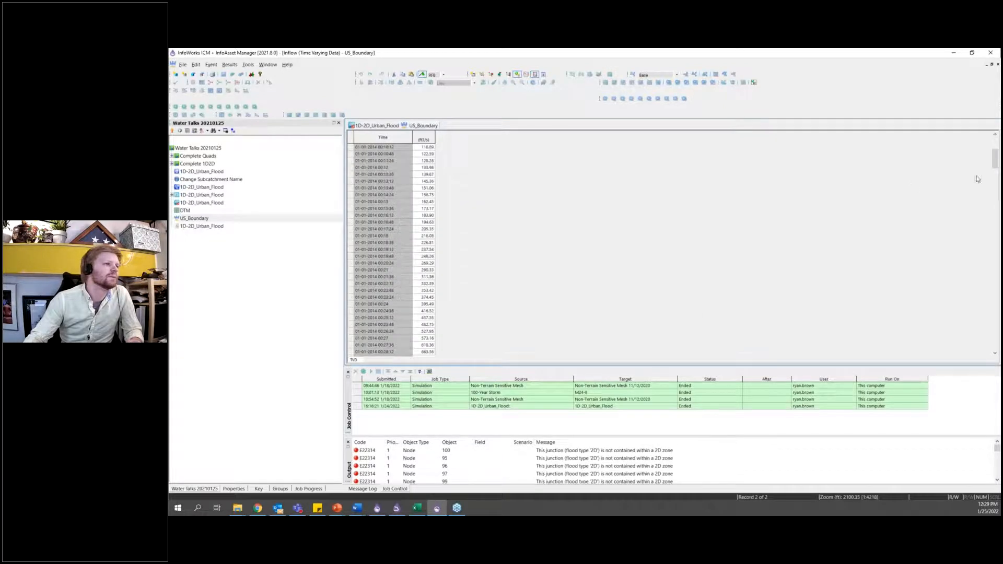
pyautogui.moveTo(997, 160); pyautogui.dragTo(996, 340)
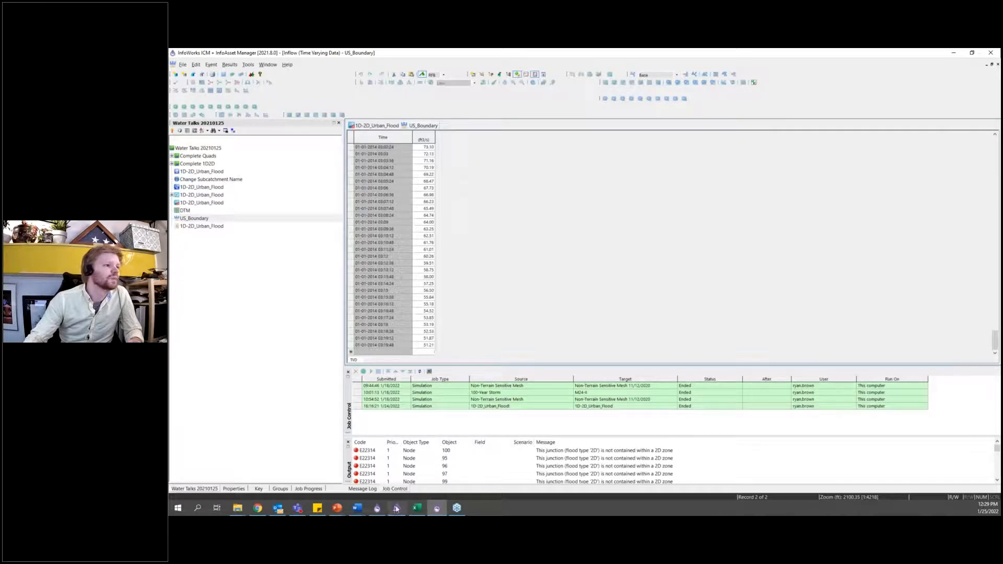
# Step: Switch to XPSWMM and check the final rows of node 100's user inflow hydrograph, then close it without changes
pyautogui.click(377, 508)
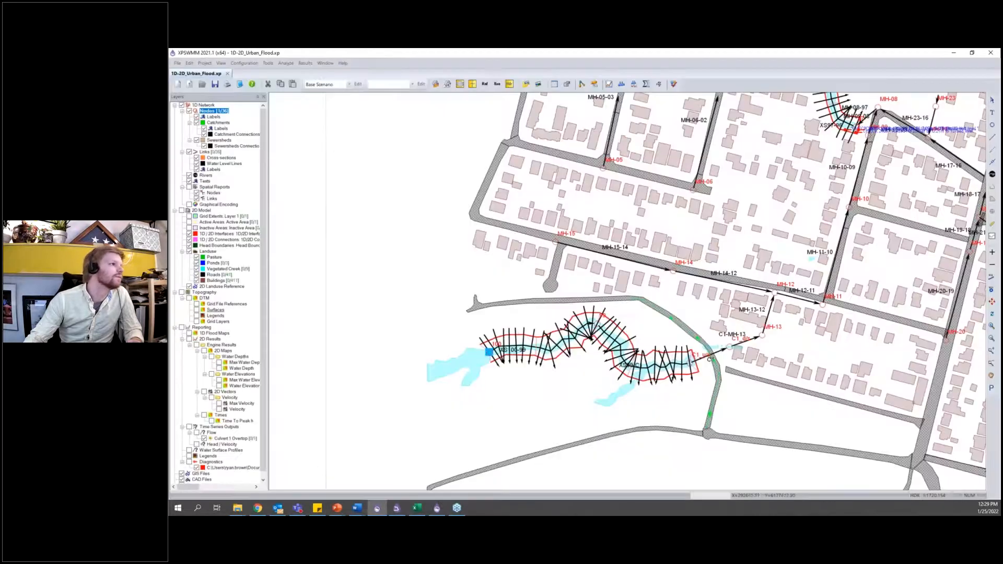
pyautogui.doubleClick(489, 352)
pyautogui.click(333, 141)
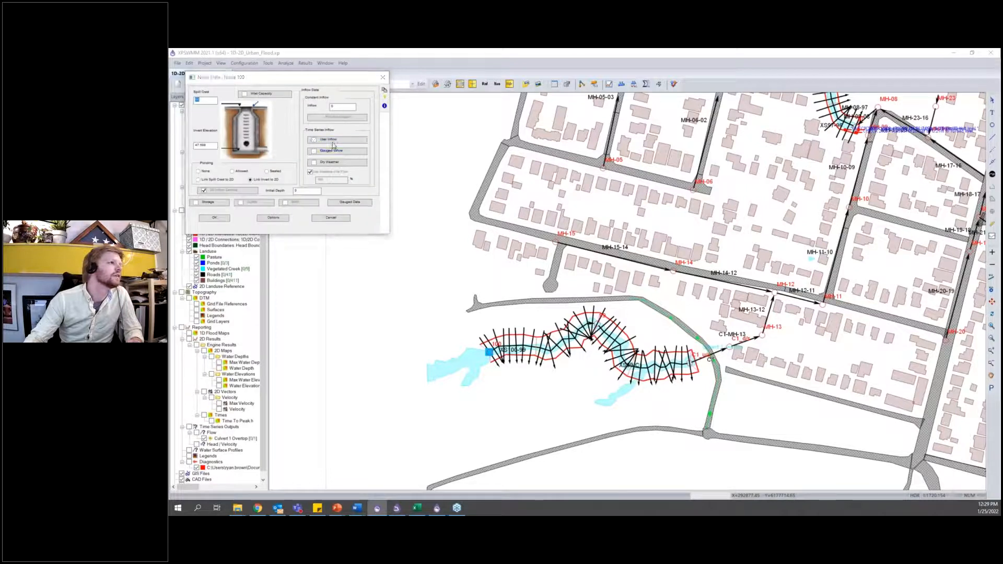
pyautogui.moveTo(256, 107); pyautogui.dragTo(253, 228)
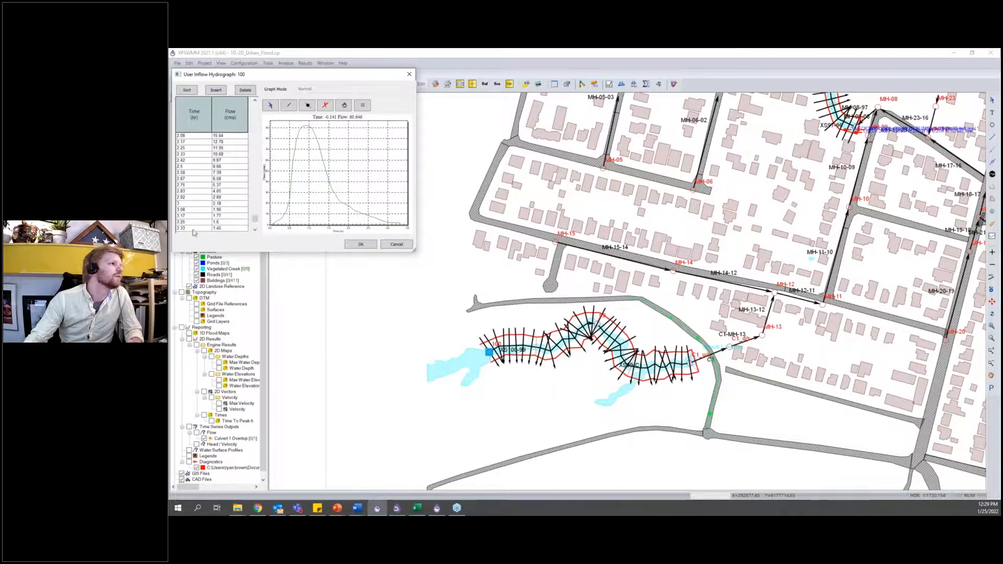
pyautogui.click(397, 244)
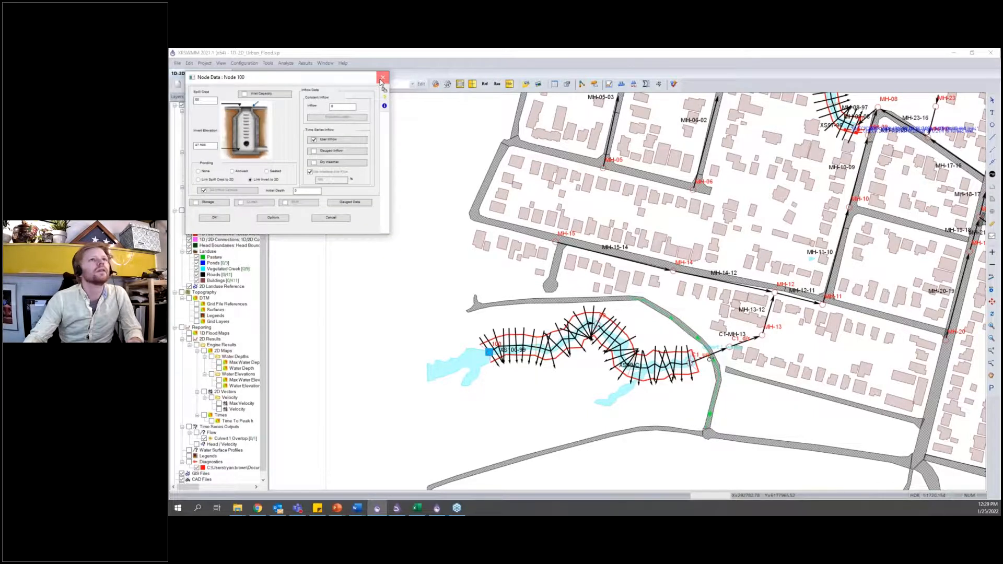
pyautogui.click(382, 79)
# Step: Return to InfoWorks ICM and set the inflow profile's object reference to US_Boundary
pyautogui.hotkey('alt', 'Tab')
pyautogui.rightClick(425, 156)
pyautogui.click(444, 244)
pyautogui.write('US_Boundary')
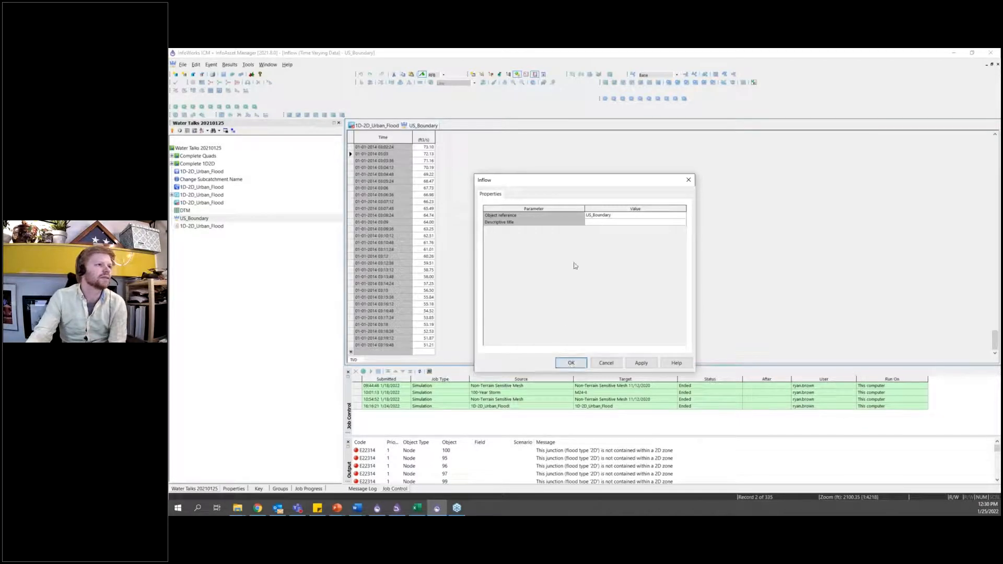
pyautogui.click(571, 363)
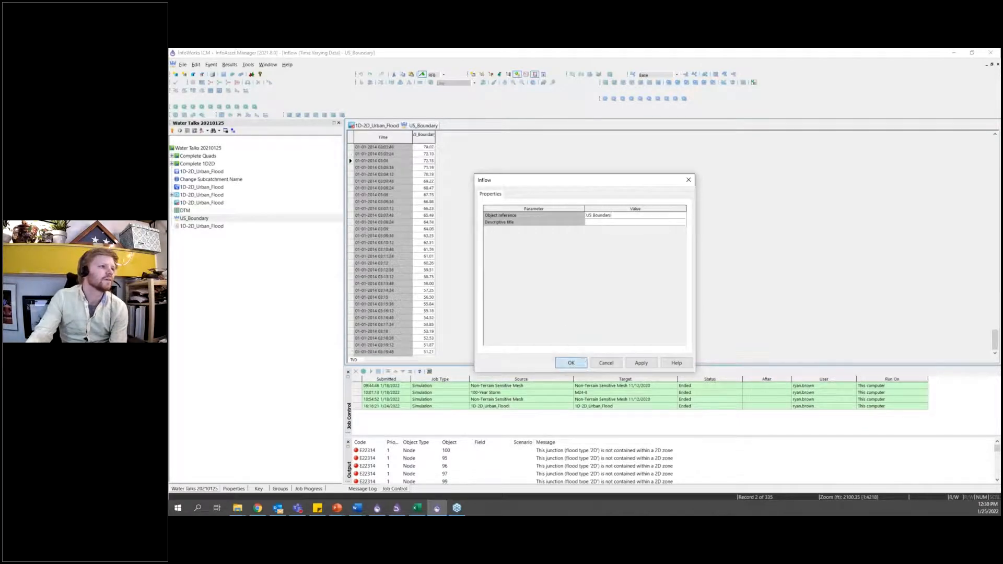
# Step: Close the US_Boundary inflow time series and save its changes
pyautogui.rightClick(424, 126)
pyautogui.click(444, 129)
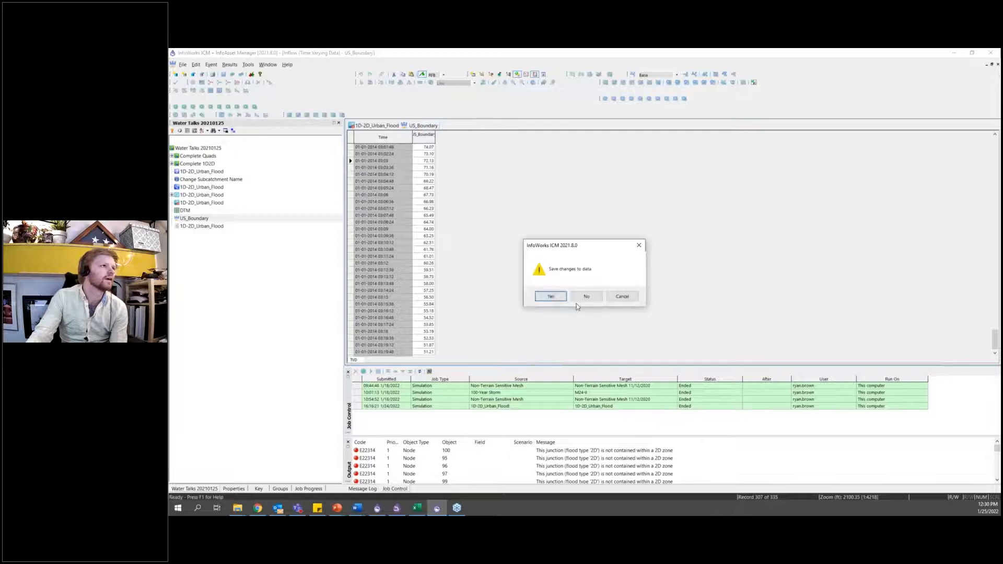
pyautogui.click(551, 296)
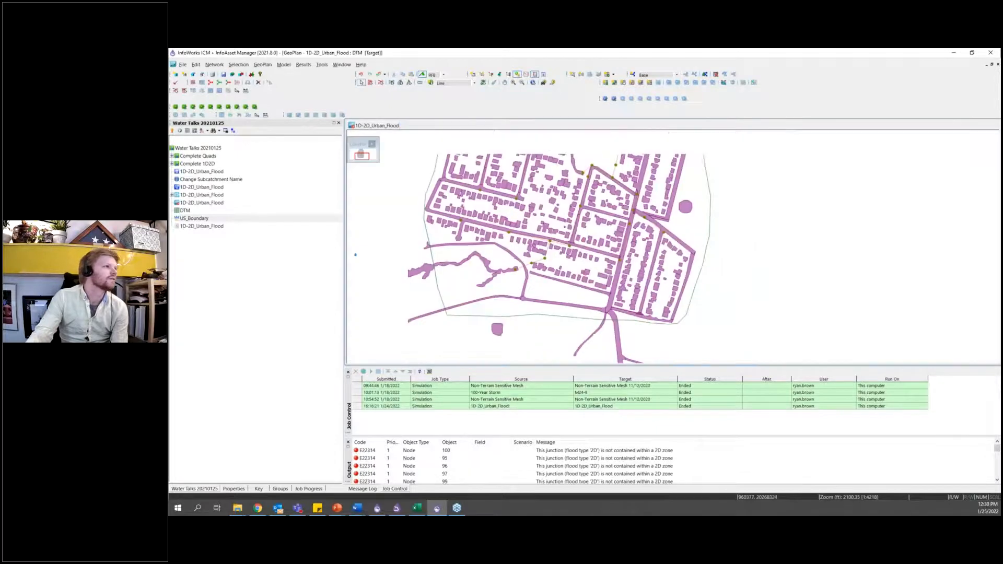
# Step: Create a new SWMM level object named DS_Boundary in the Water Talks 20210125 group
pyautogui.rightClick(197, 148)
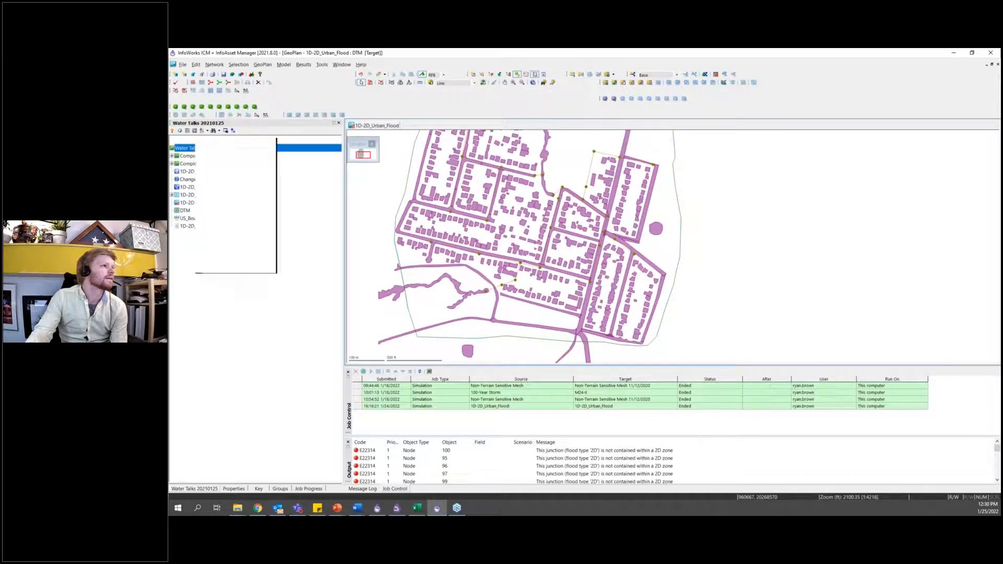
pyautogui.moveTo(218, 206)
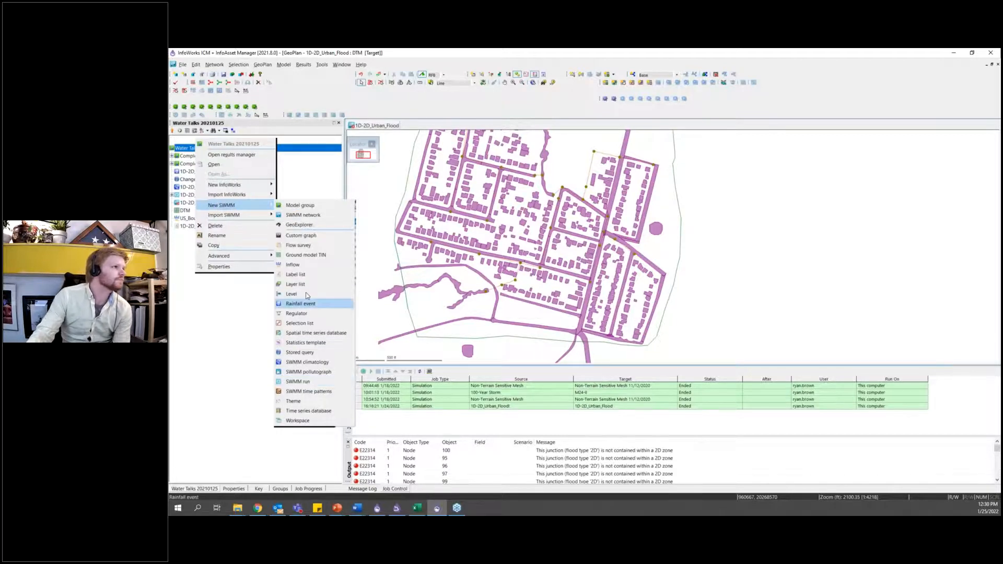
pyautogui.click(292, 294)
pyautogui.write('DS_B')
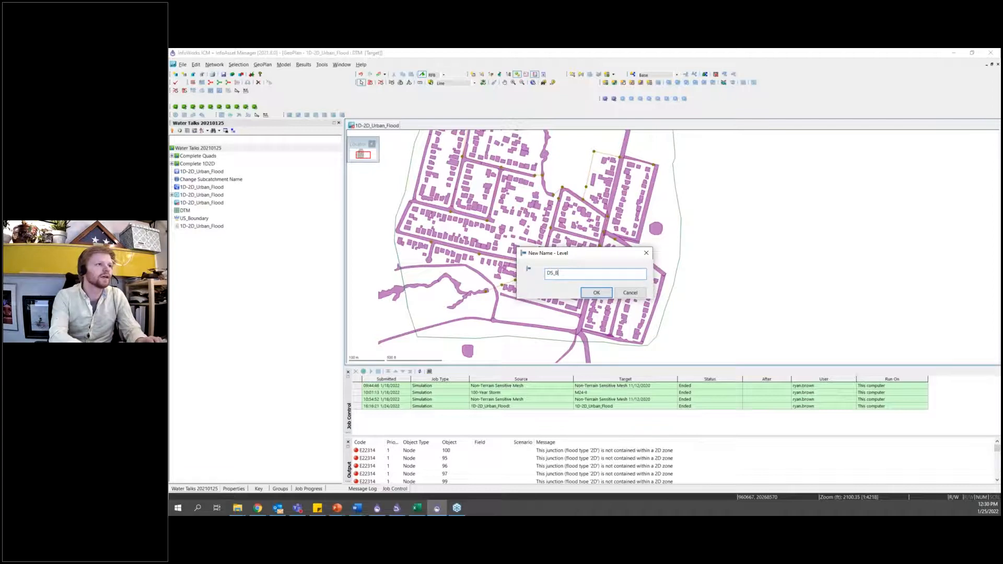
pyautogui.write('oundary')
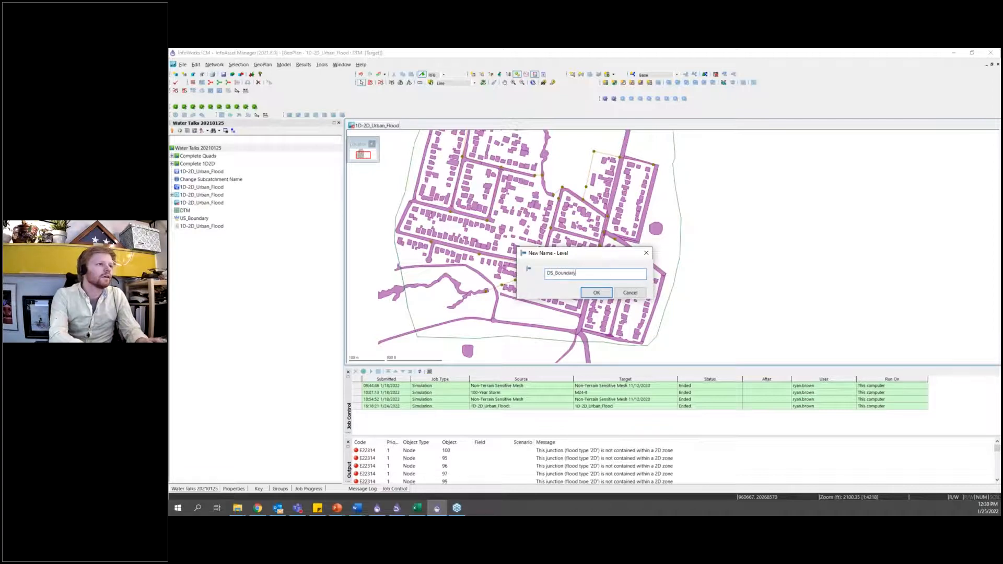
pyautogui.press('Return')
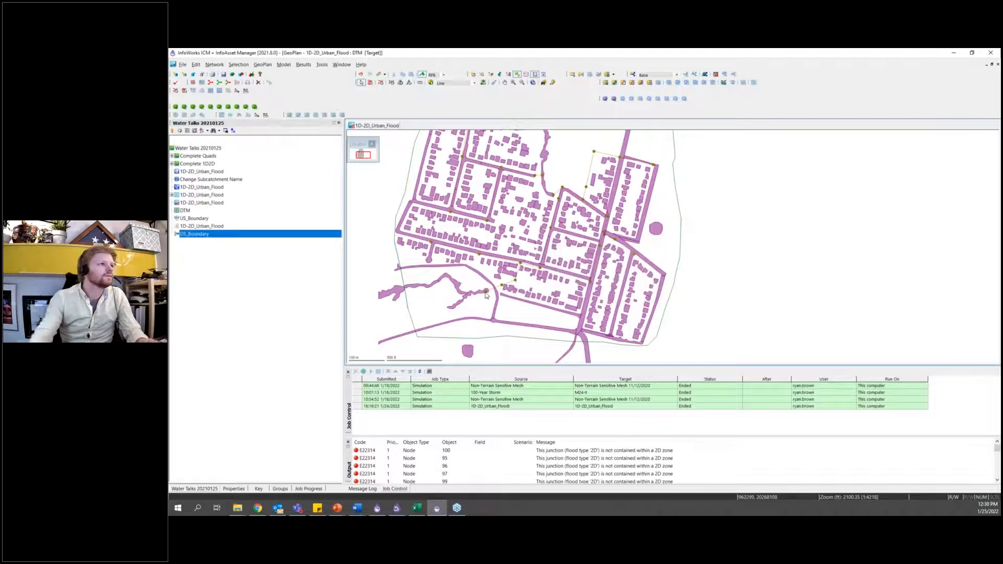
# Step: Open DS_Boundary and set its level profile's node reference to DS_Boundary
pyautogui.doubleClick(194, 234)
pyautogui.rightClick(424, 154)
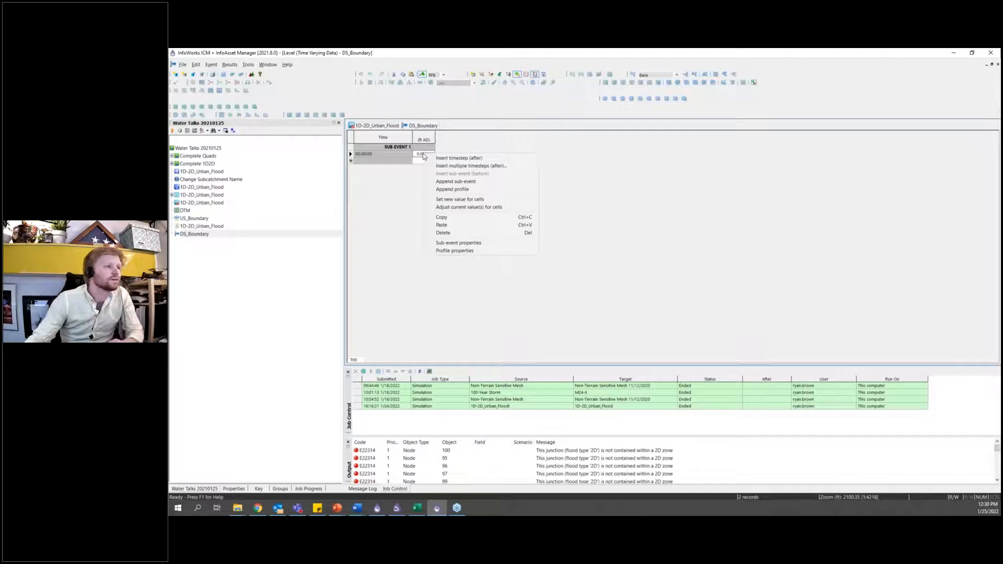
pyautogui.click(452, 251)
pyautogui.click(600, 216)
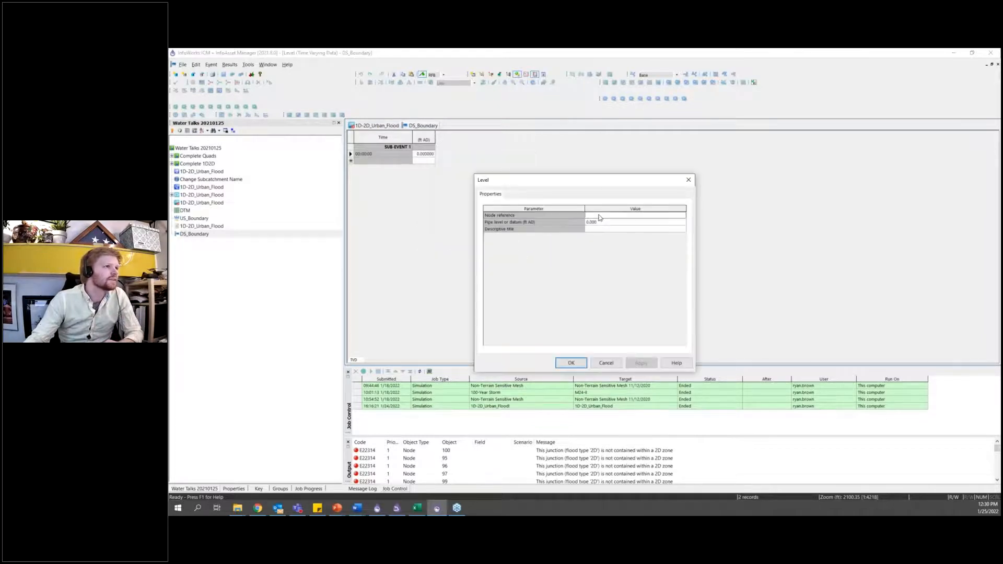
pyautogui.write('DS_B')
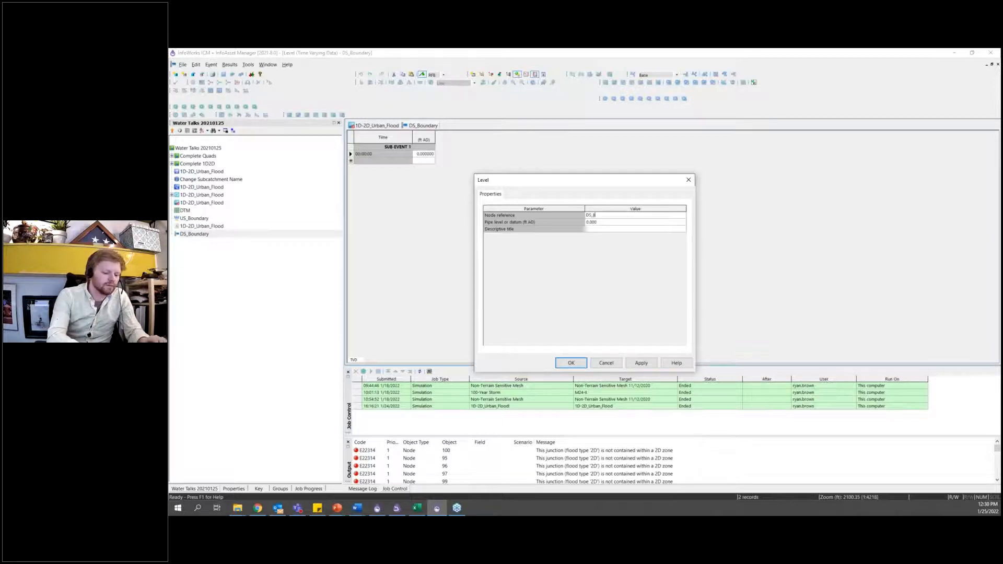
pyautogui.write('oundary')
pyautogui.press('Return')
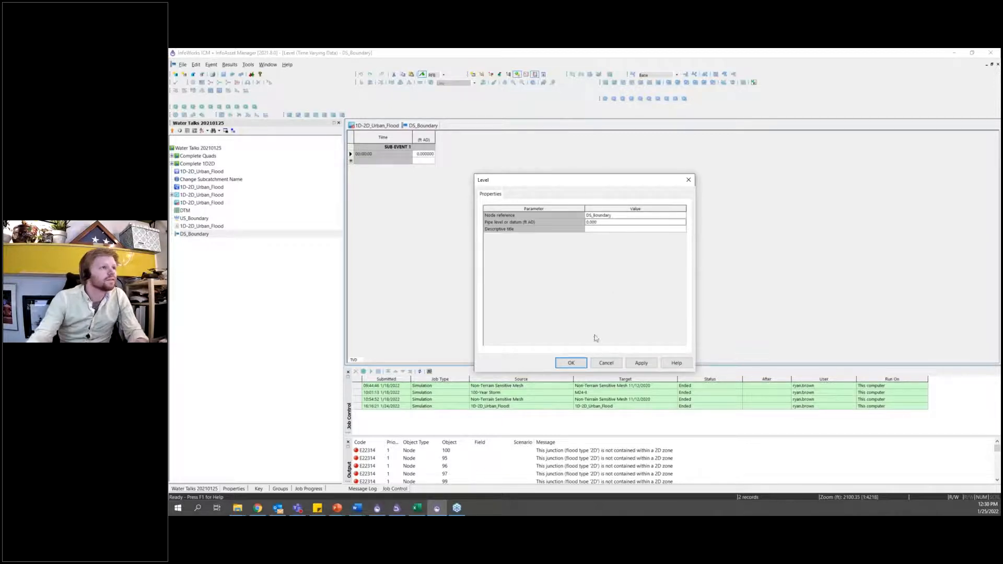
pyautogui.click(572, 364)
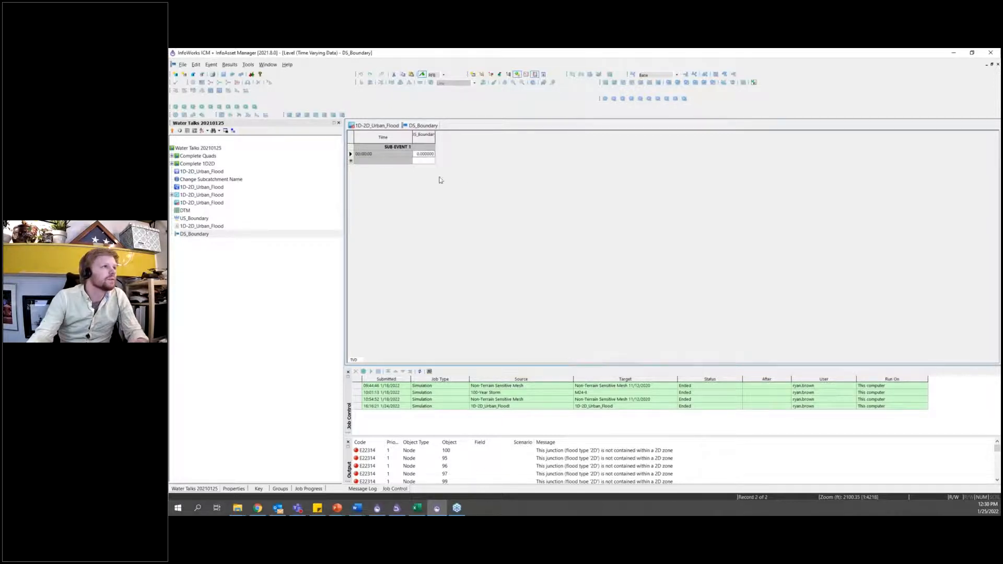
# Step: Set the DS_Boundary sub-event's start date to 01/01/2014 and its timestep to 5h
pyautogui.rightClick(419, 159)
pyautogui.click(444, 245)
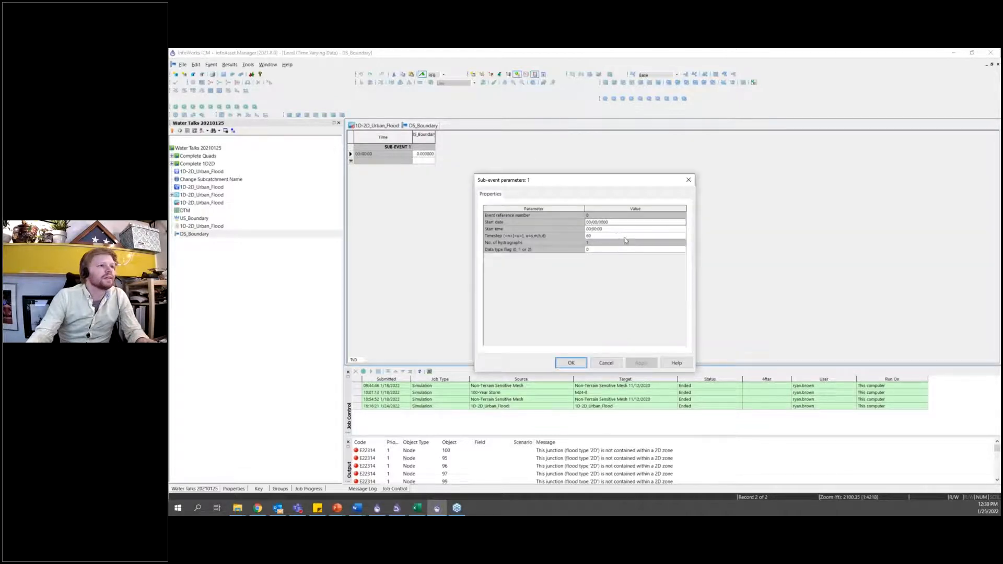
pyautogui.click(595, 224)
pyautogui.press('Left')
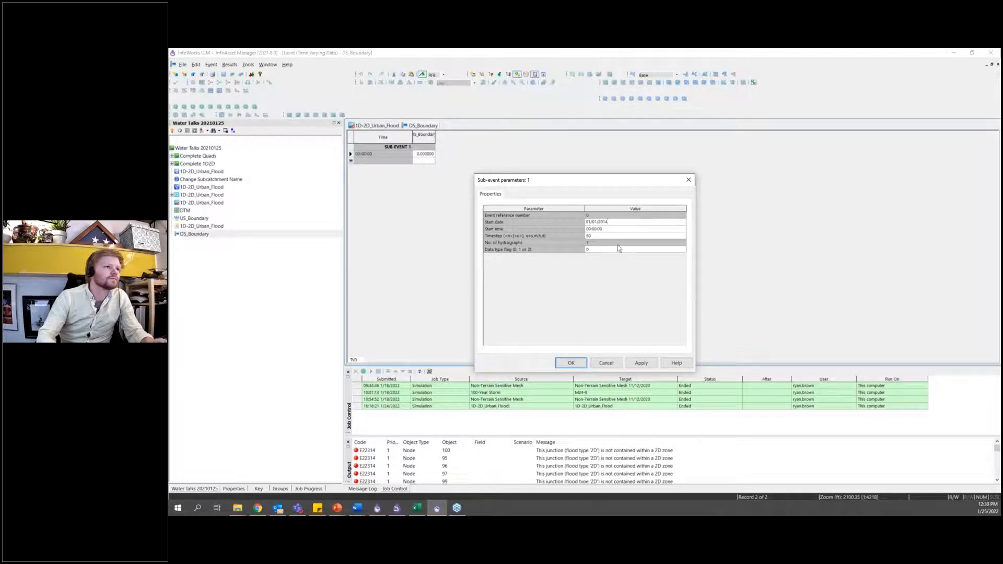
pyautogui.click(589, 236)
pyautogui.press('Delete')
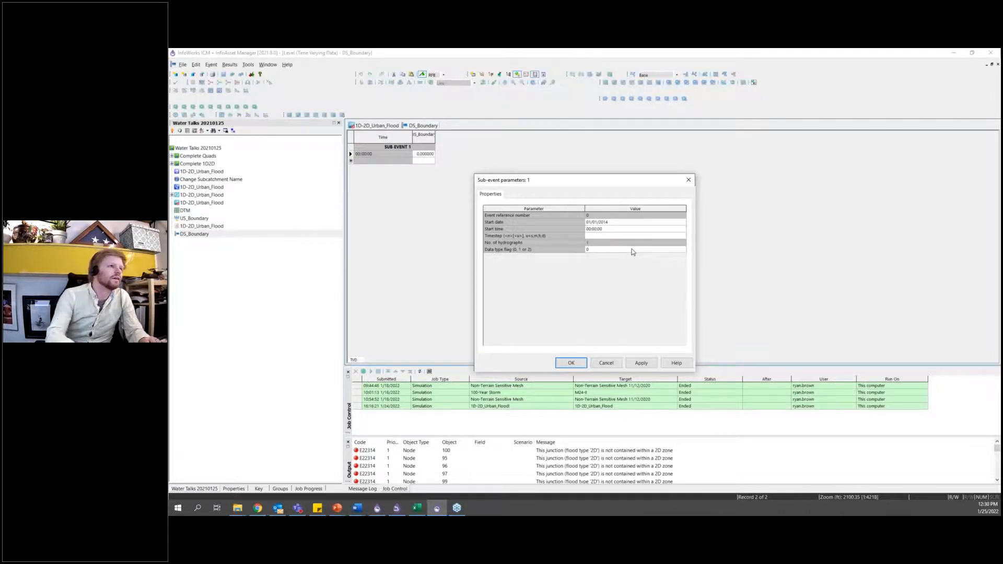
pyautogui.write('5h')
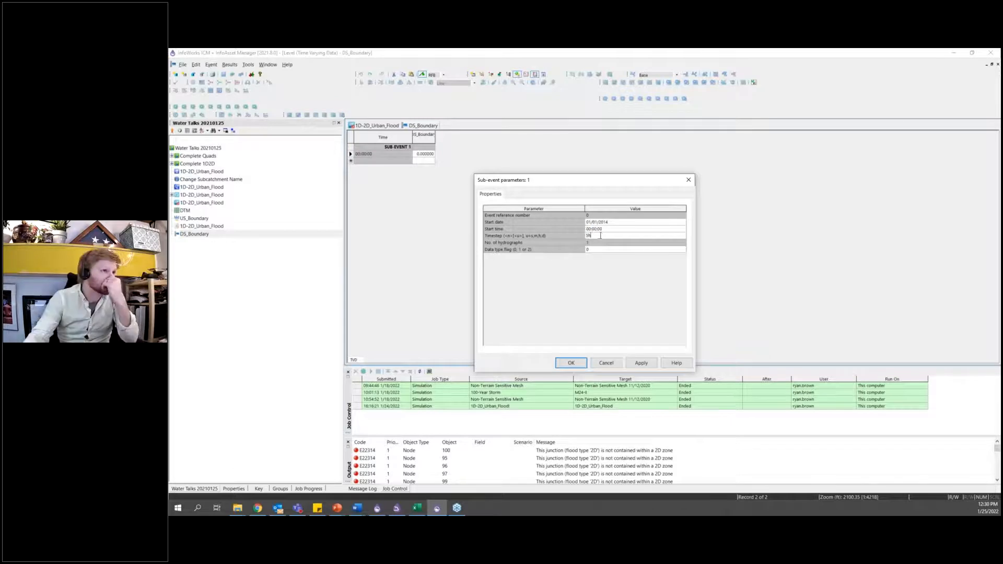
pyautogui.click(641, 363)
pyautogui.click(571, 363)
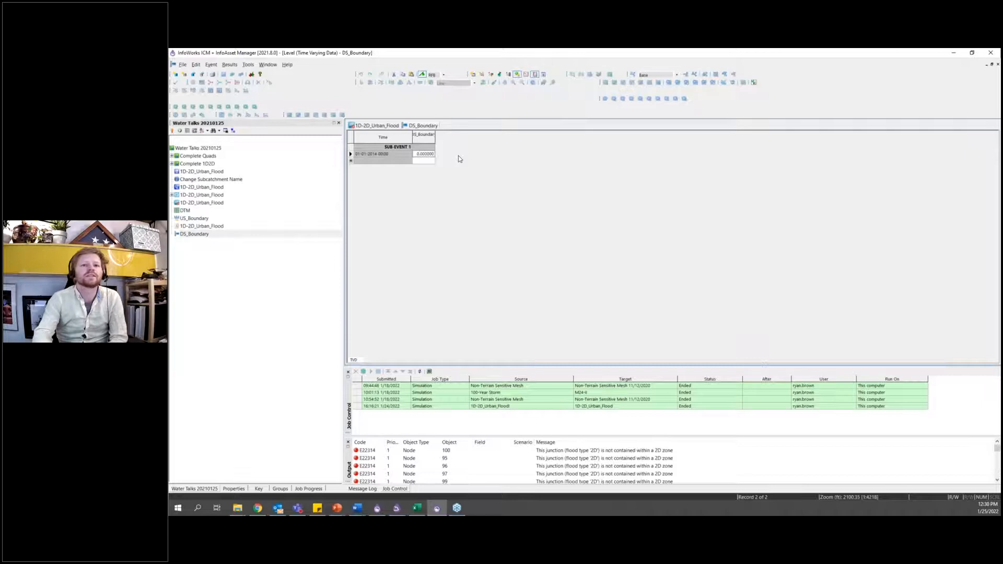
# Step: Enter a level of 114.829 ft AD in the first two DS_Boundary rows, then close the time series with its changes saved
pyautogui.write('14.78')
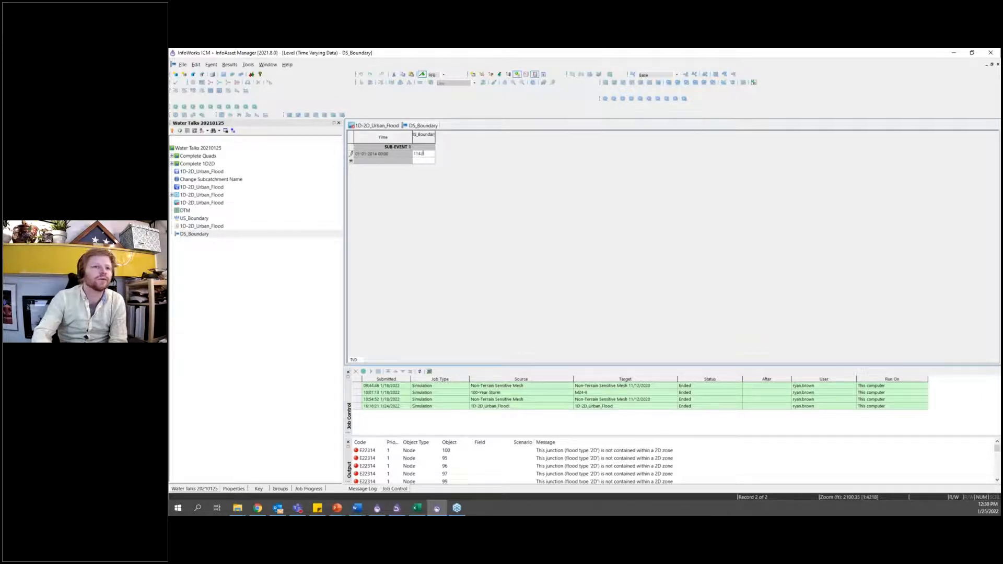
pyautogui.write('9003')
pyautogui.press('Return')
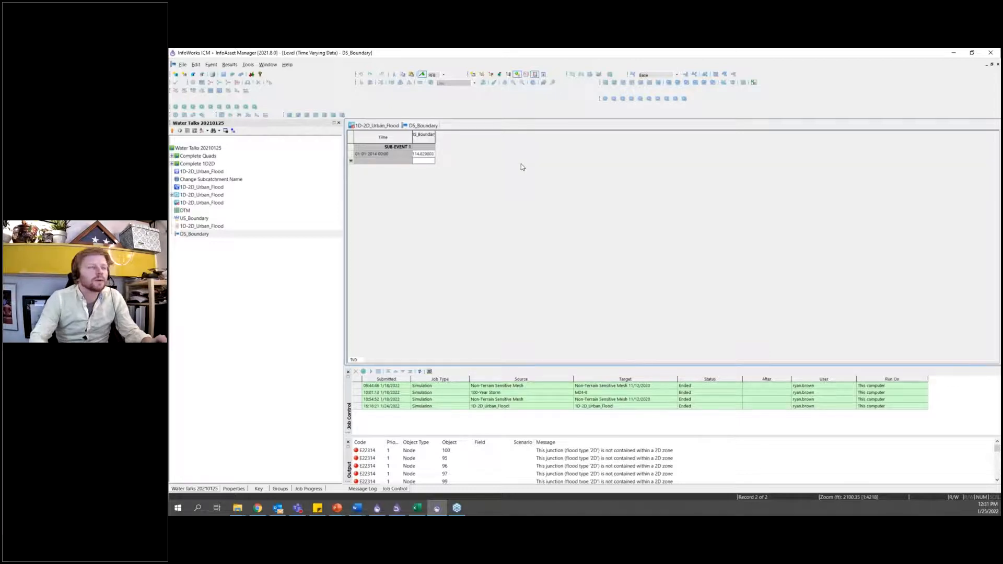
pyautogui.write('114')
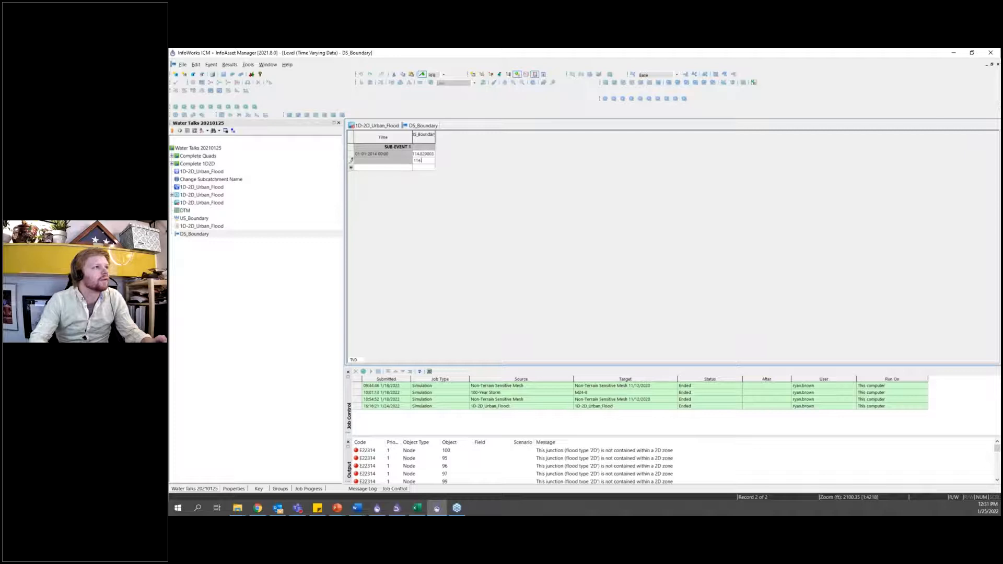
pyautogui.write('.829')
pyautogui.press('Return')
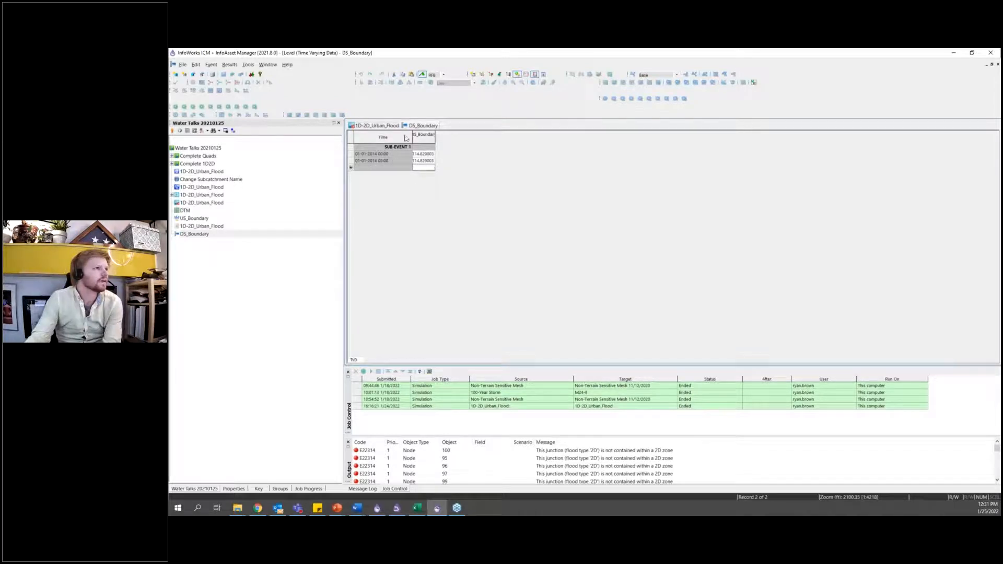
pyautogui.rightClick(432, 127)
pyautogui.click(444, 132)
pyautogui.click(557, 296)
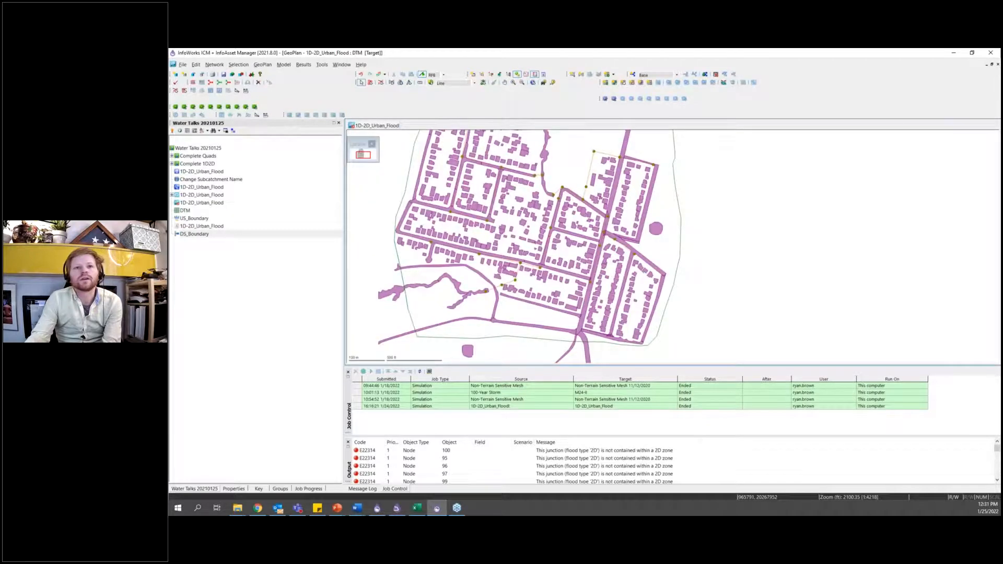
# Step: Inspect the 2D zone's properties and validate the 1D-2D_Urban_Flood network
pyautogui.click(407, 190)
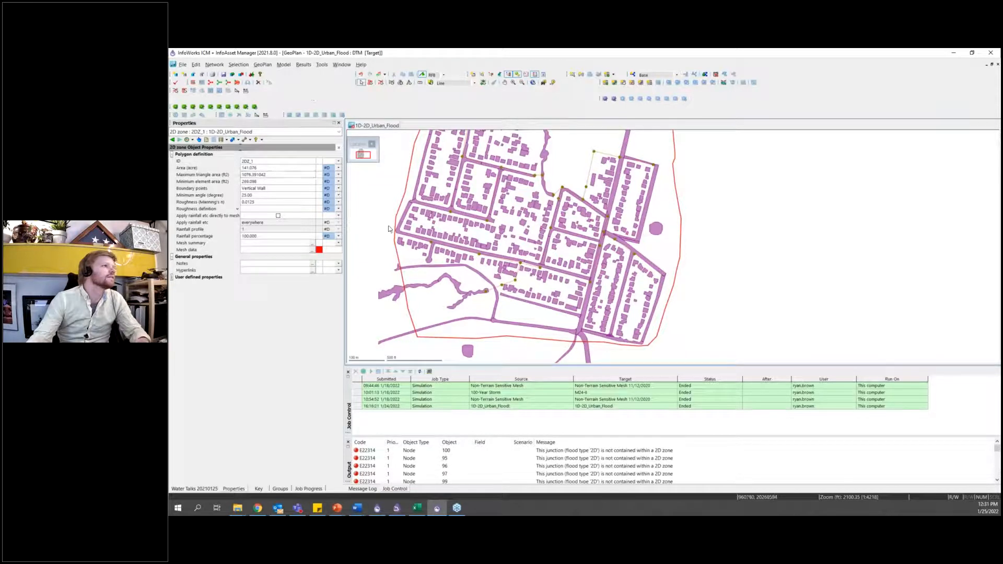
pyautogui.moveTo(381, 207); pyautogui.dragTo(402, 293)
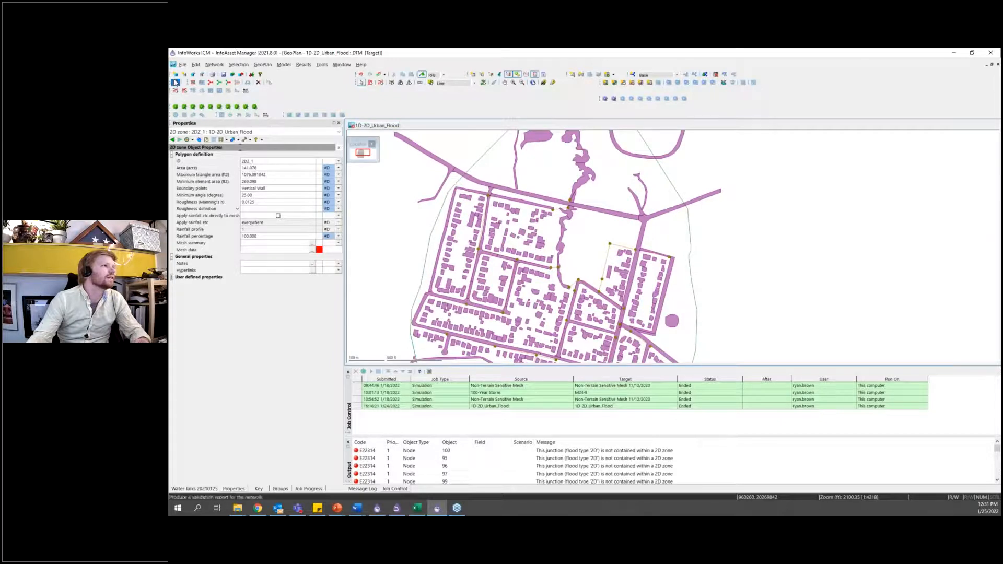
pyautogui.click(176, 82)
pyautogui.click(644, 228)
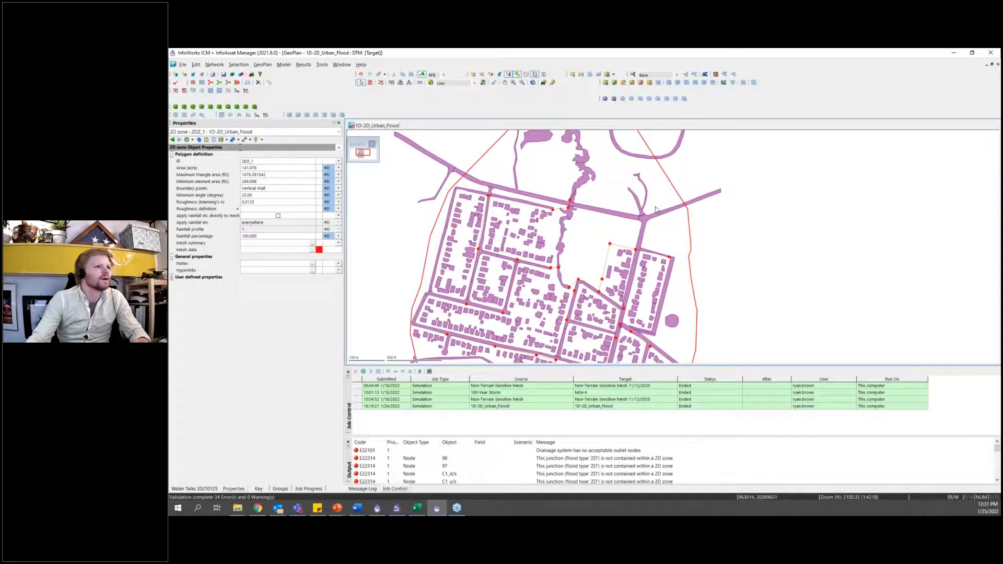
# Step: Create a junction node with ID 1 just inside the 2D zone's upper-left boundary
pyautogui.moveTo(662, 255); pyautogui.dragTo(672, 317)
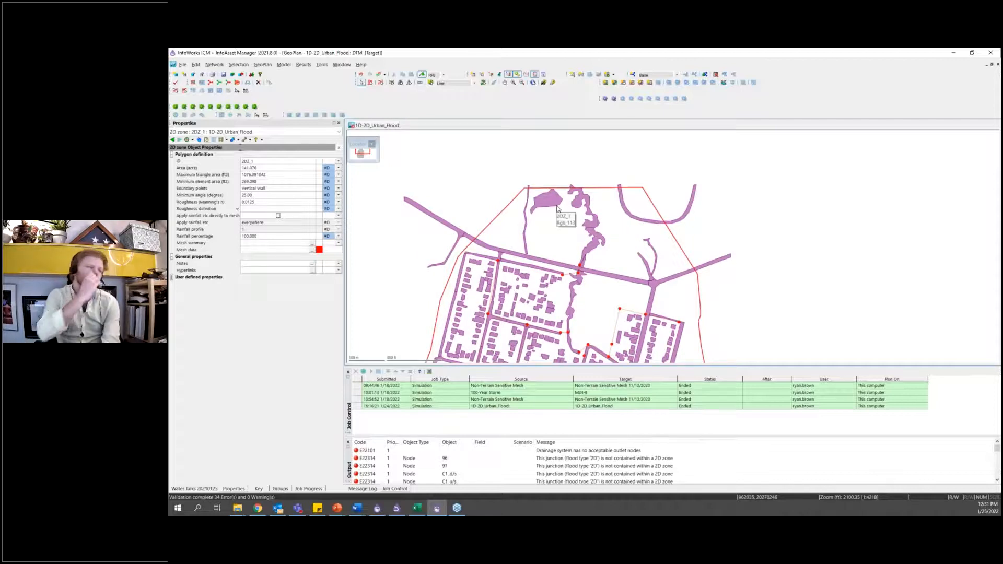
pyautogui.click(470, 187)
pyautogui.moveTo(472, 193); pyautogui.dragTo(496, 215)
pyautogui.scroll(2, 534, 247)
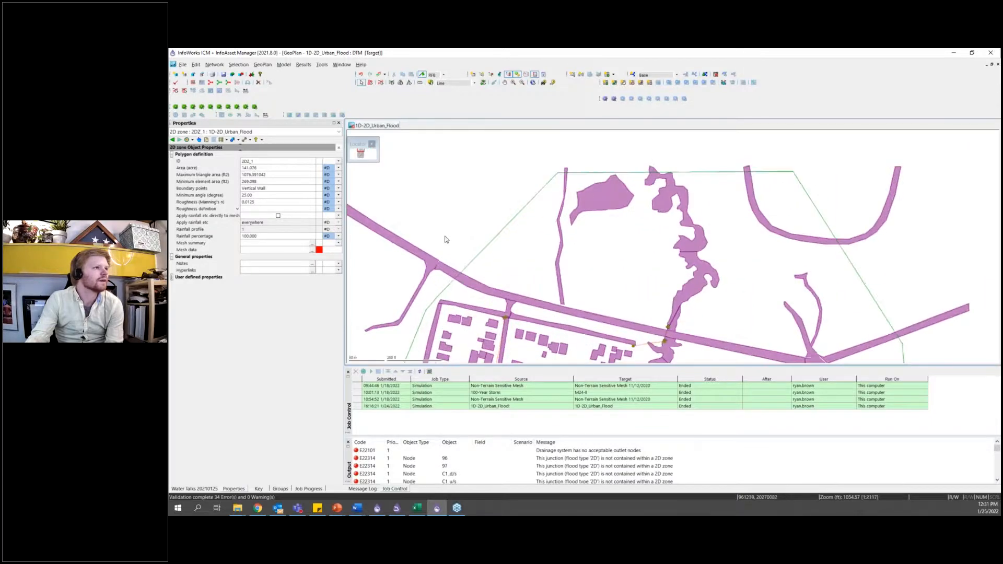
pyautogui.click(442, 83)
pyautogui.click(440, 88)
pyautogui.click(432, 83)
pyautogui.moveTo(469, 205); pyautogui.dragTo(488, 207)
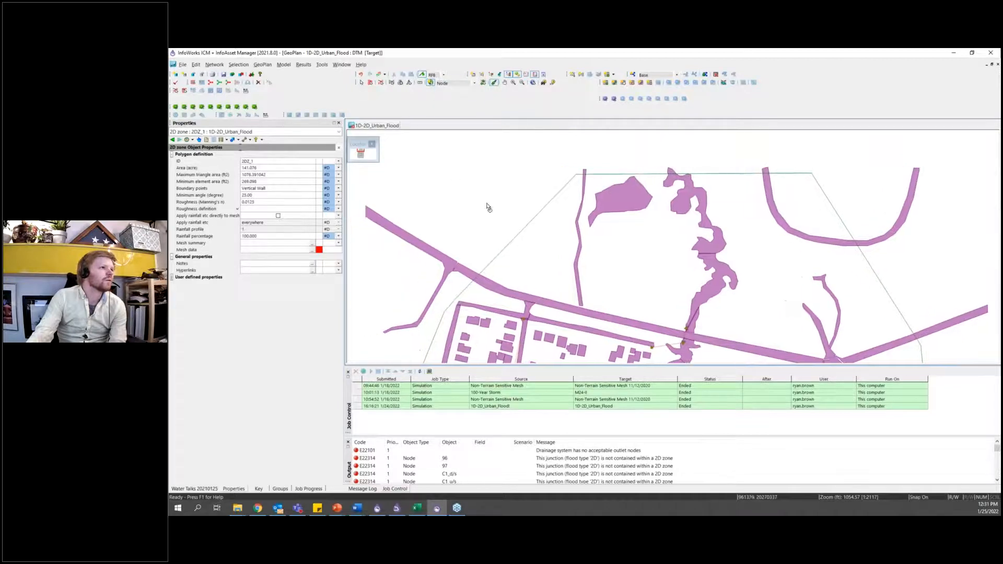
pyautogui.click(520, 244)
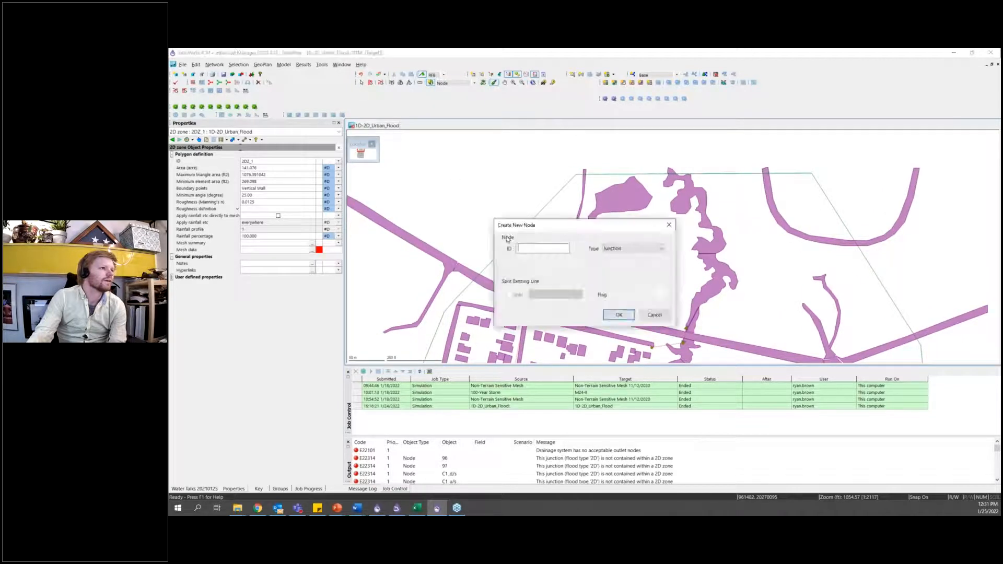
pyautogui.click(619, 315)
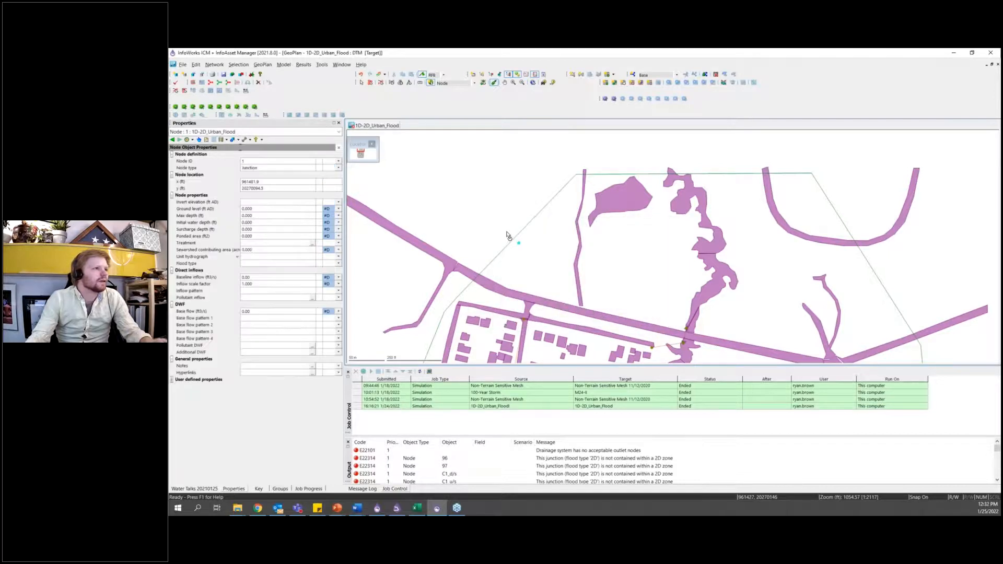
# Step: Create an outfall node with ID 2 just outside the 2D zone boundary, next to junction 1
pyautogui.click(507, 237)
pyautogui.click(634, 249)
pyautogui.click(627, 259)
pyautogui.click(550, 252)
pyautogui.write('2')
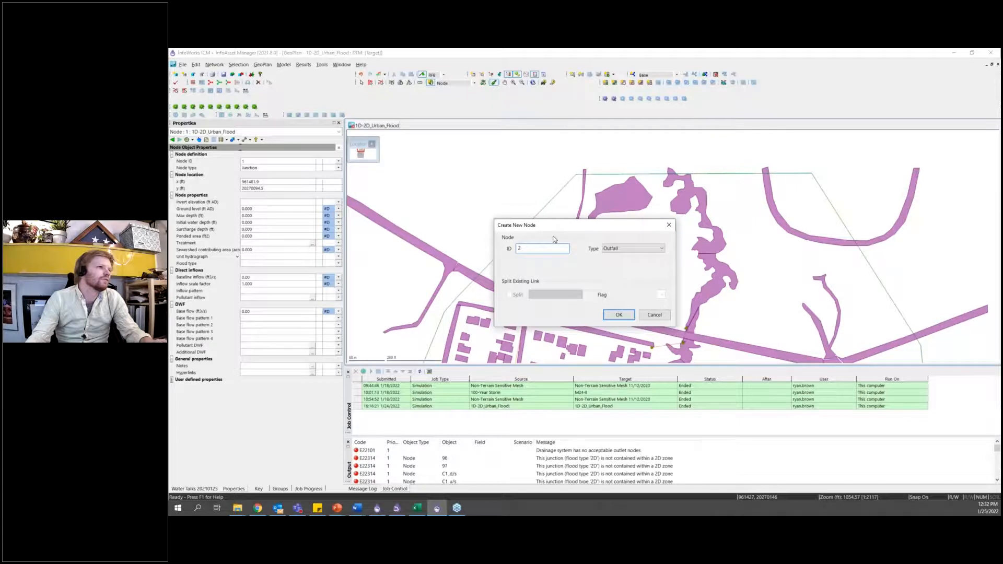
pyautogui.click(619, 316)
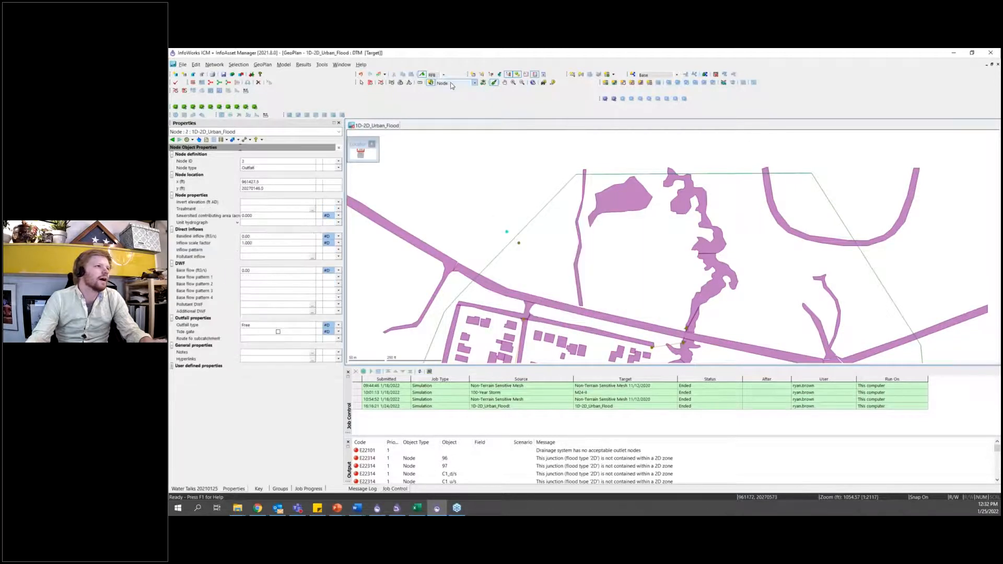
# Step: Create a conduit link with ID 1 from junction node 1 to outfall node 2
pyautogui.click(452, 83)
pyautogui.click(449, 96)
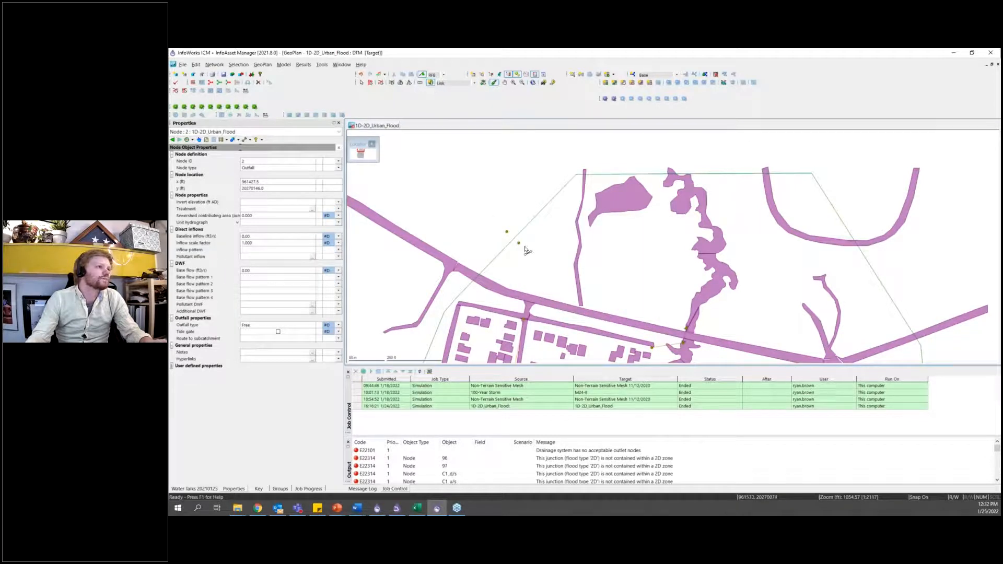
pyautogui.click(506, 233)
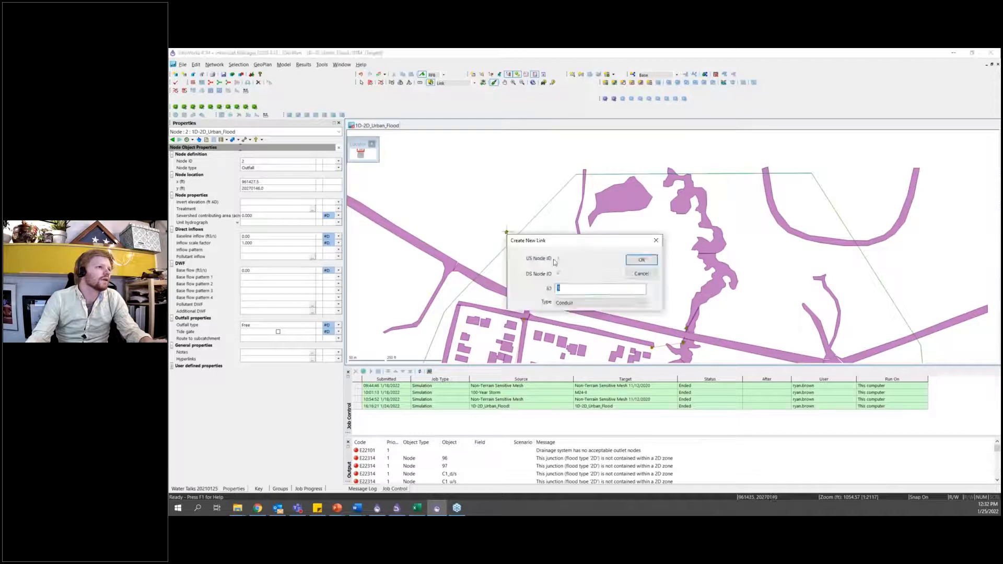
pyautogui.click(642, 261)
# Step: Set conduit 1's height to 15 in, upstream elevation to 20 ft AD and downstream elevation to 19 ft AD
pyautogui.click(268, 210)
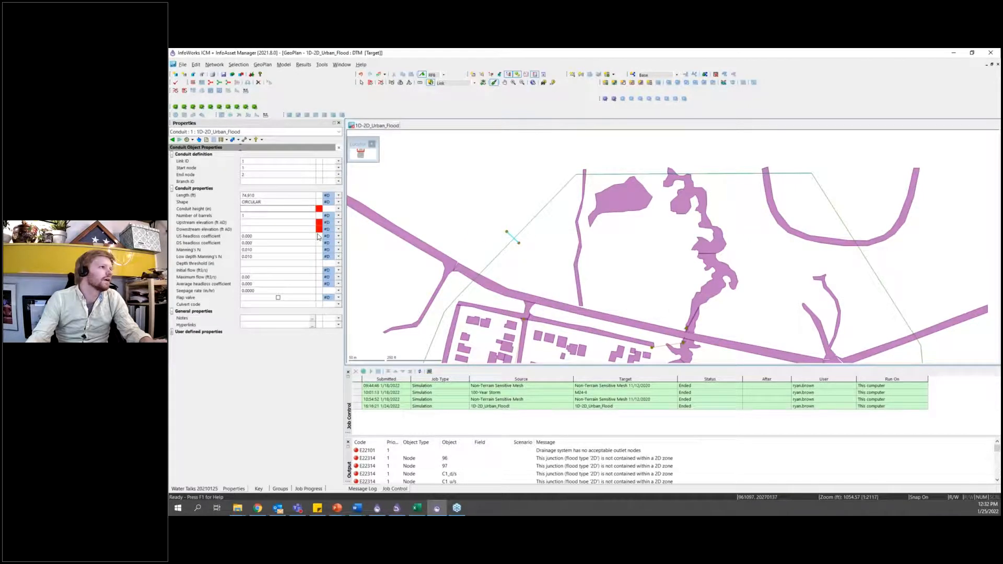
pyautogui.write('12')
pyautogui.press('Return')
pyautogui.press('Down')
pyautogui.press('Down')
pyautogui.write('20')
pyautogui.press('Down')
pyautogui.write('19')
pyautogui.press('Return')
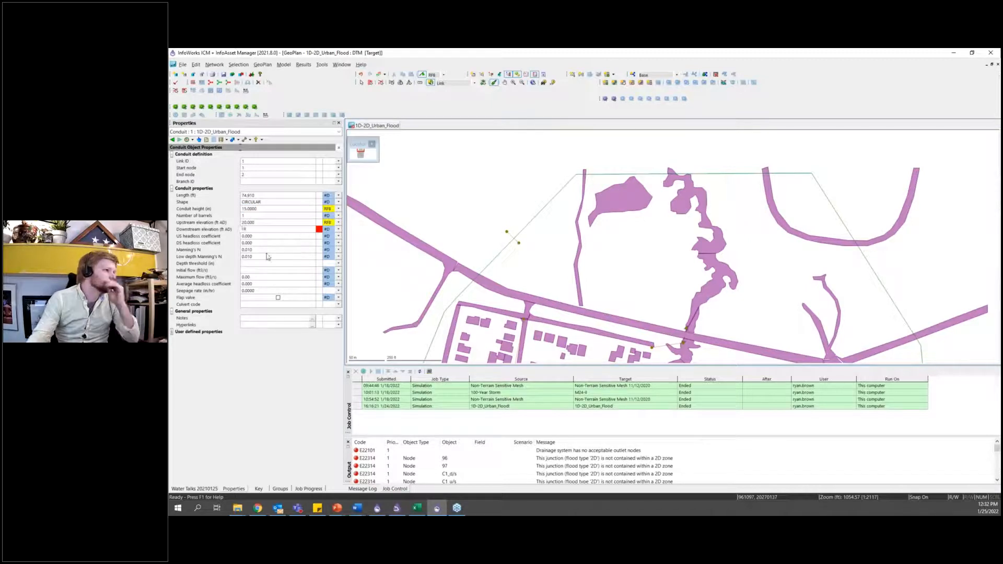
pyautogui.click(297, 261)
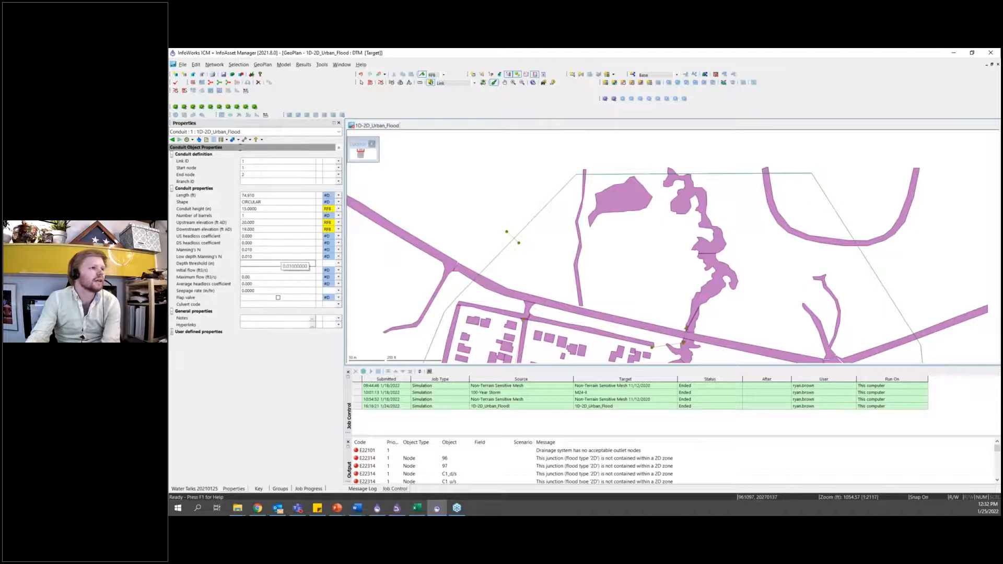
# Step: Draw a small porous polygon with ID 1, about 0.009 acre, around the junction node just inside the 2D zone boundary
pyautogui.click(436, 83)
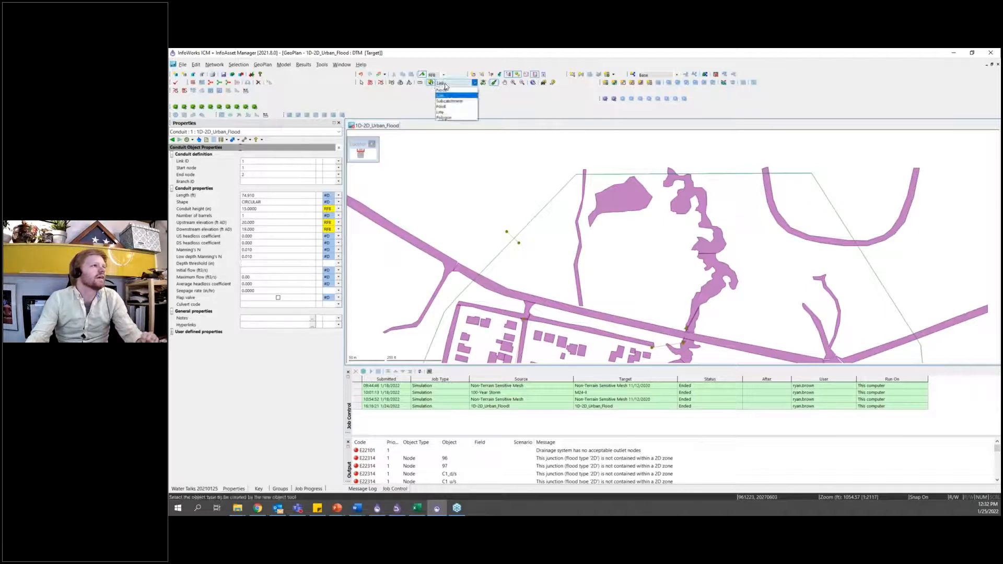
pyautogui.click(444, 117)
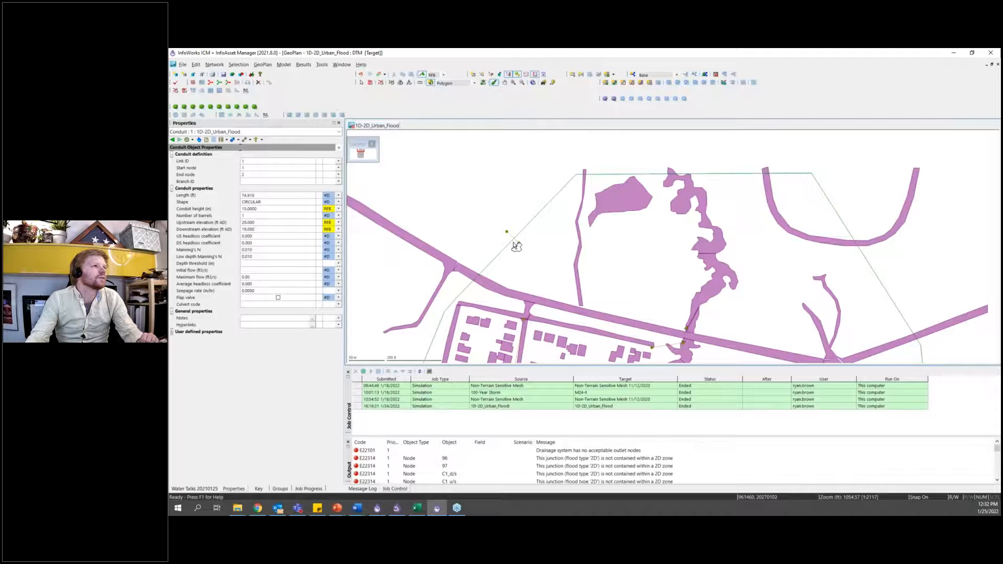
pyautogui.scroll(2, 518, 242)
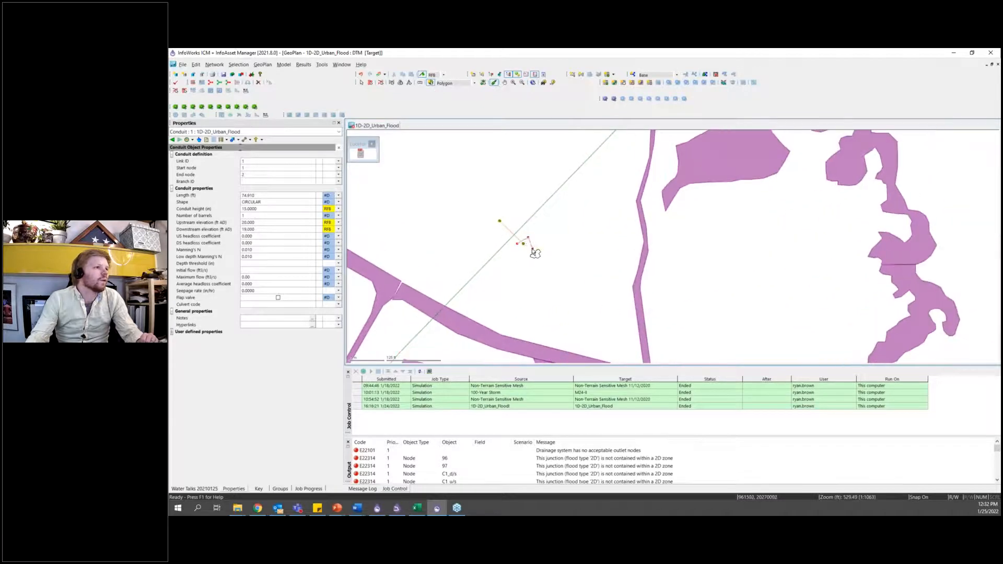
pyautogui.doubleClick(523, 243)
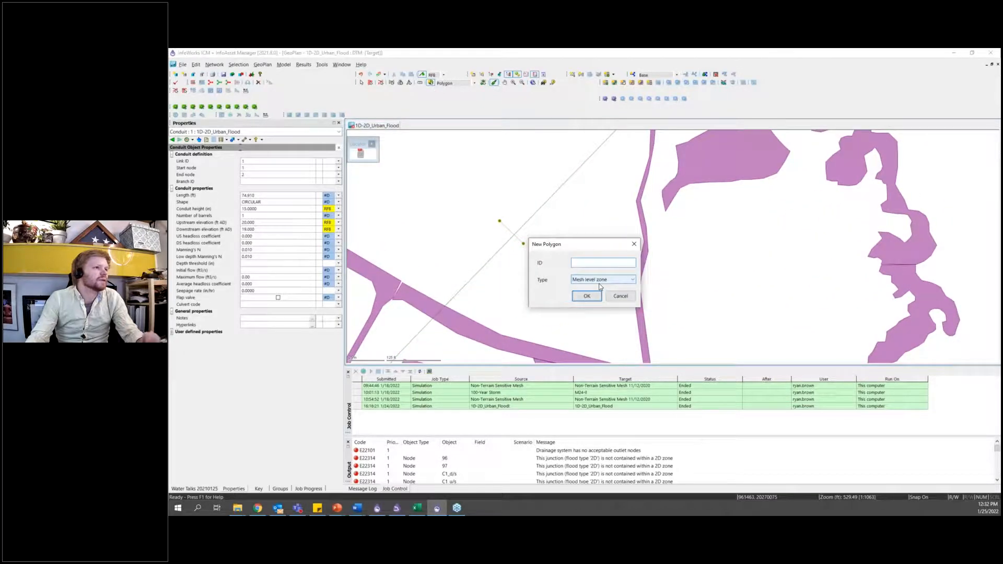
pyautogui.click(601, 279)
pyautogui.click(596, 316)
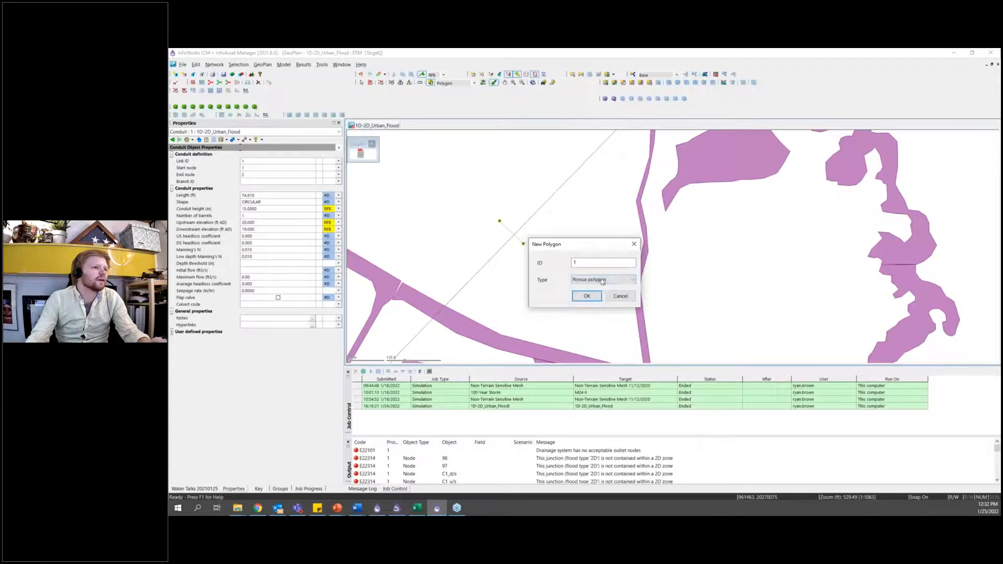
pyautogui.click(594, 297)
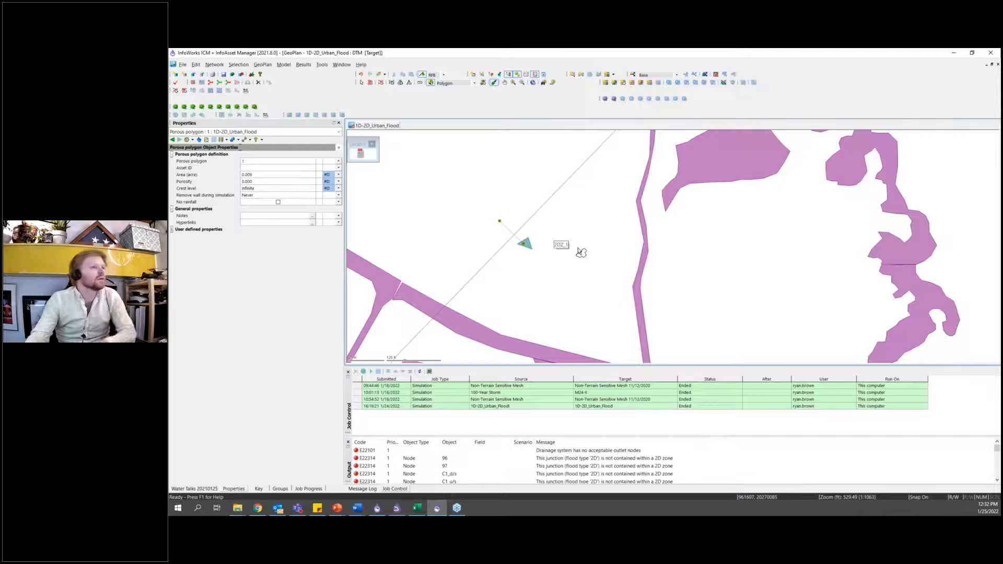
pyautogui.scroll(-2, 581, 253)
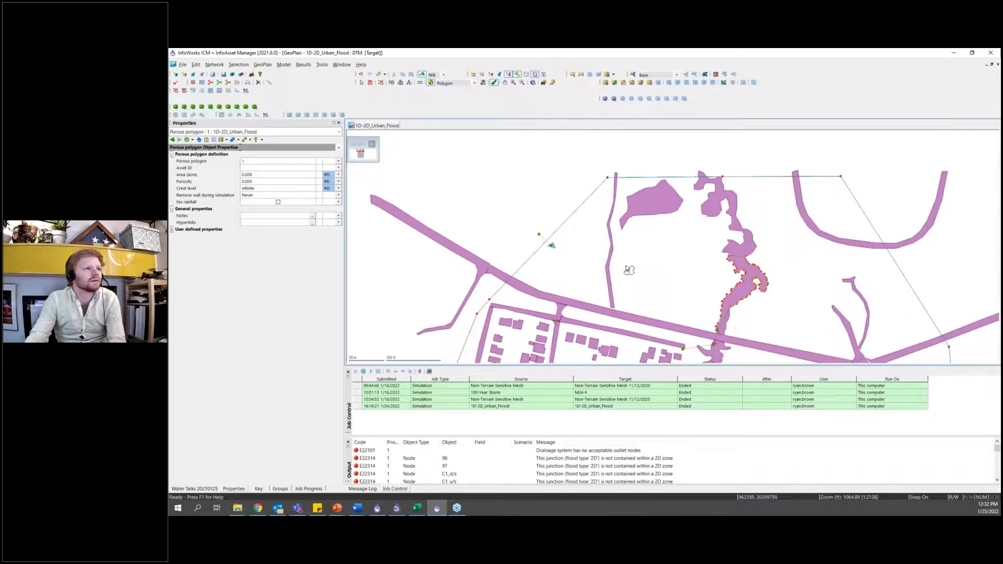
pyautogui.press('Escape')
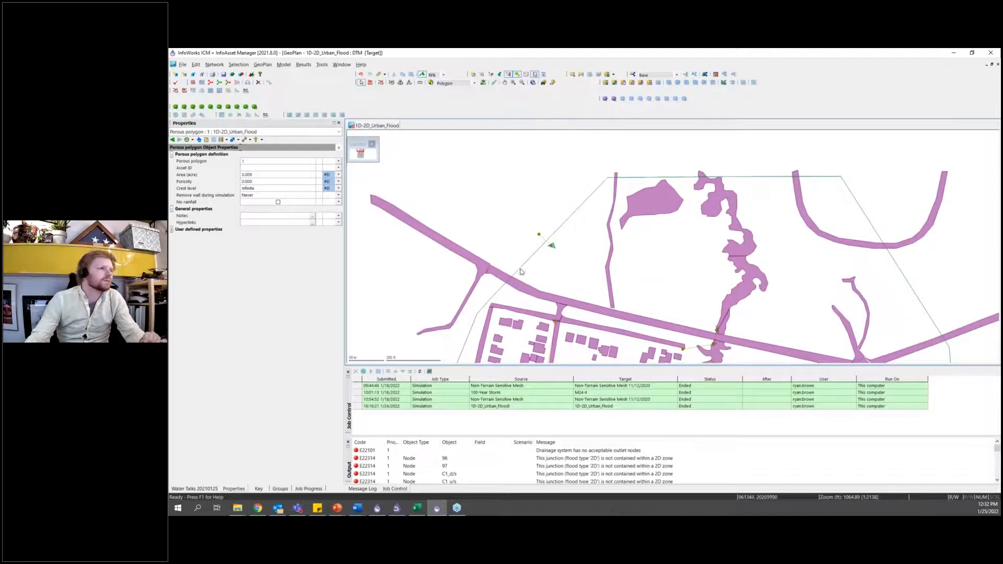
# Step: Validate the 1D-2D_Urban_Flood network again, leaving the engineering validation and scenario options as they are
pyautogui.moveTo(554, 248); pyautogui.dragTo(553, 229)
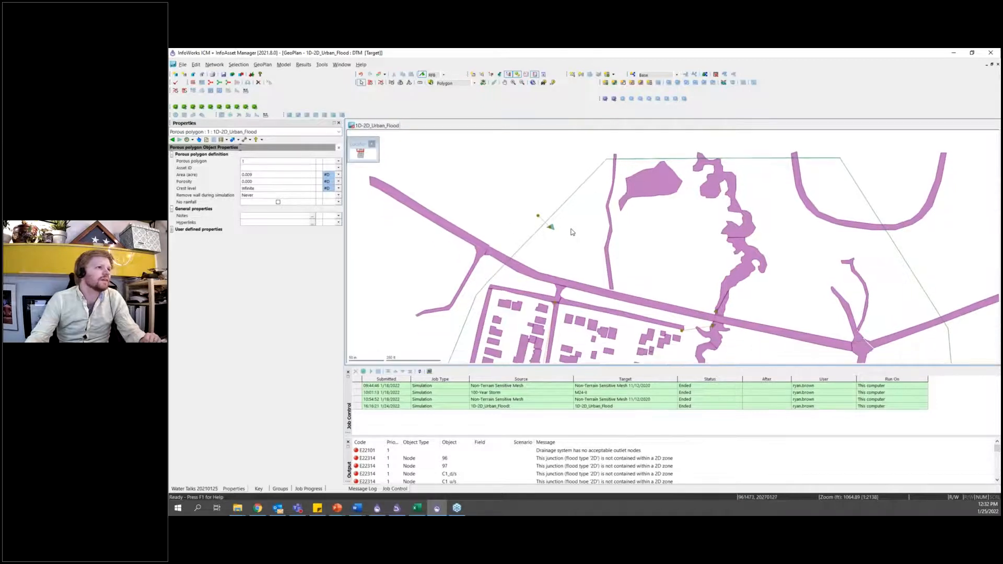
pyautogui.moveTo(495, 242); pyautogui.dragTo(516, 214)
pyautogui.click(176, 82)
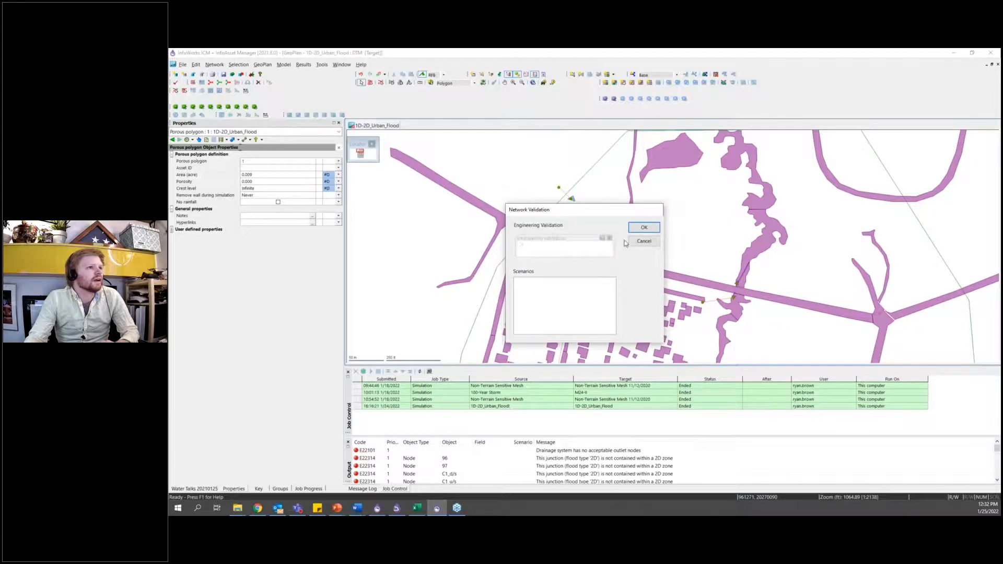
pyautogui.click(644, 227)
pyautogui.moveTo(717, 332); pyautogui.dragTo(720, 256)
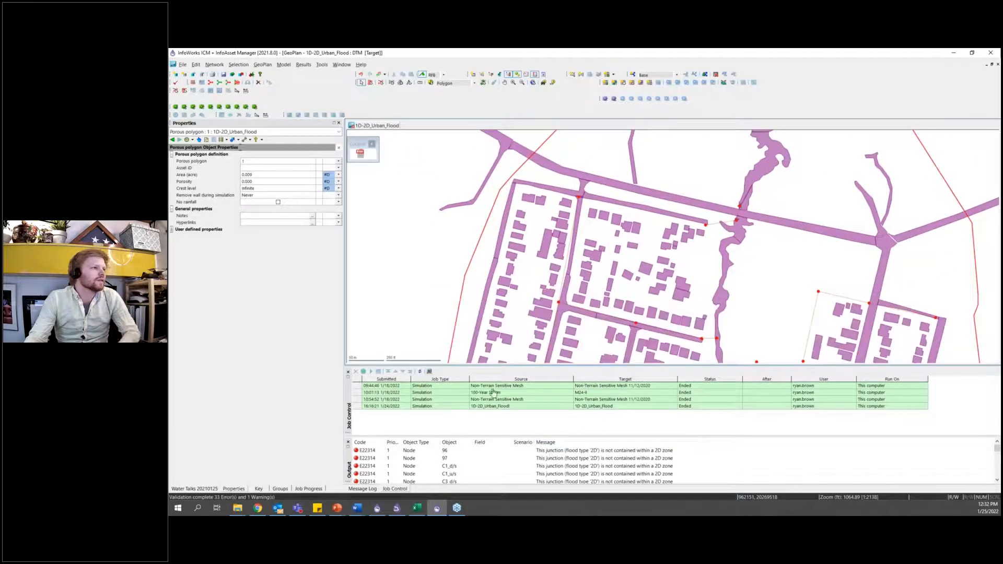
# Step: Set the 2D zone's maximum triangle area to 100 ft2 and minimum element area to 10 ft2
pyautogui.click(470, 271)
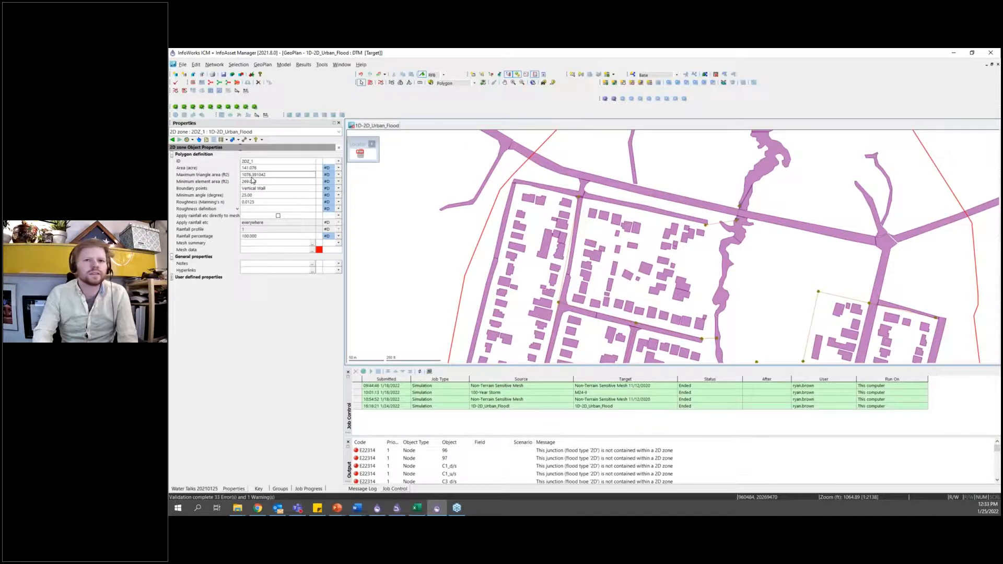
pyautogui.press('BackSpace')
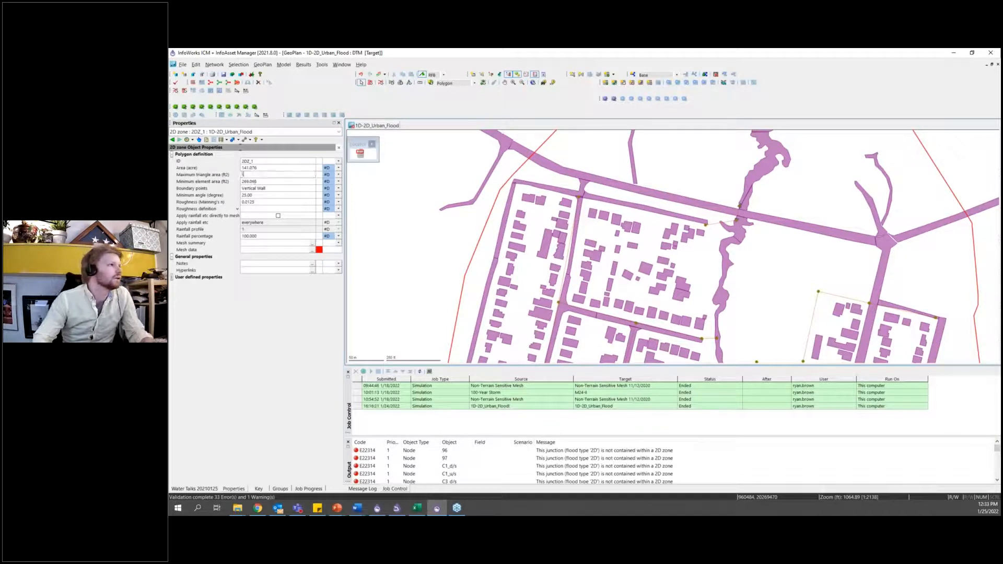
pyautogui.write('100')
pyautogui.press('Return')
pyautogui.click(255, 182)
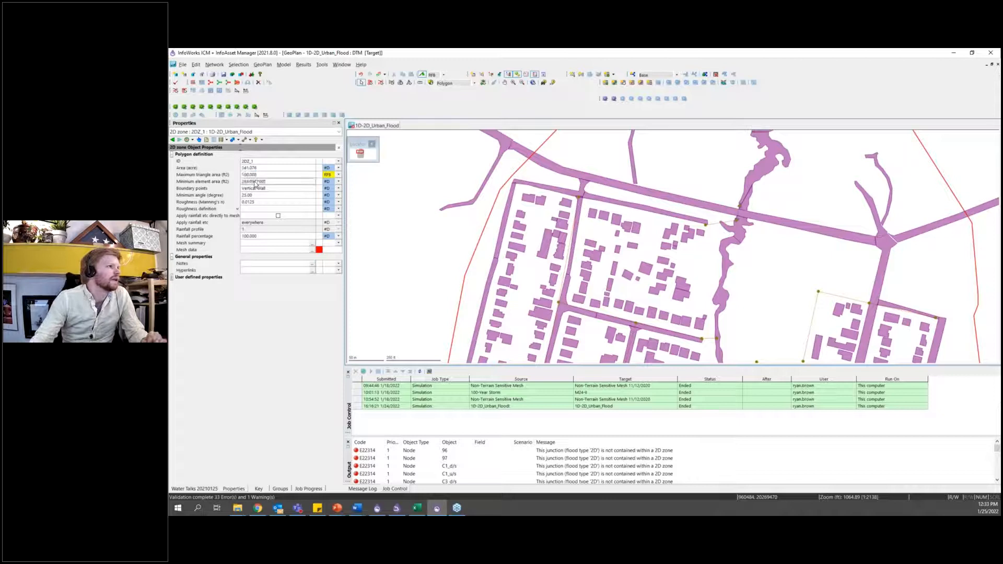
pyautogui.doubleClick(266, 182)
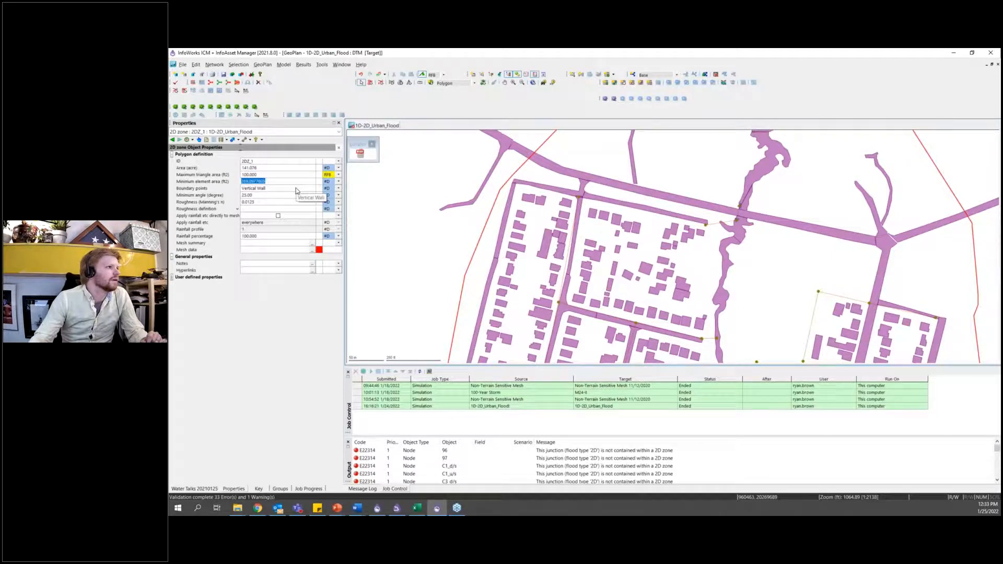
pyautogui.write('10')
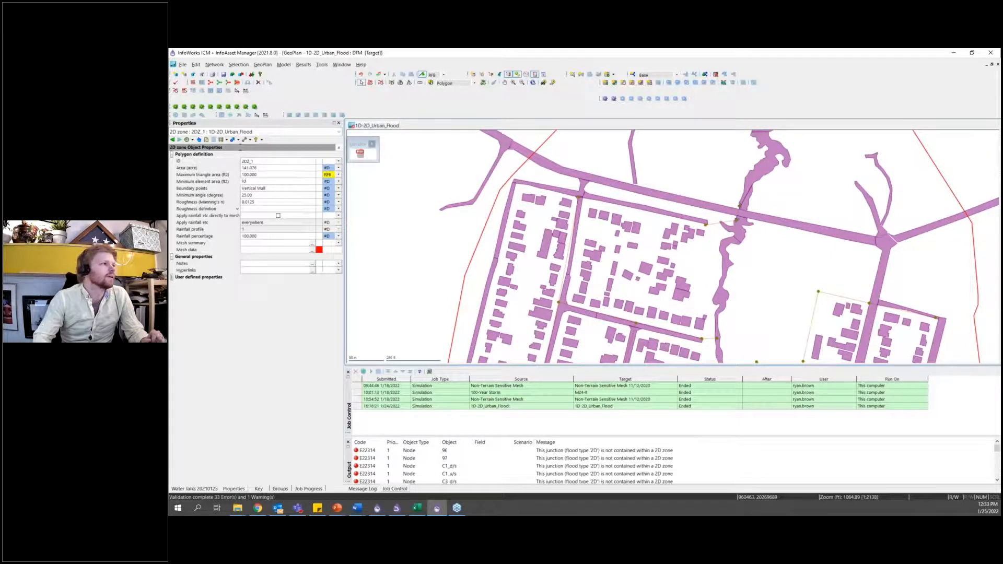
pyautogui.click(259, 204)
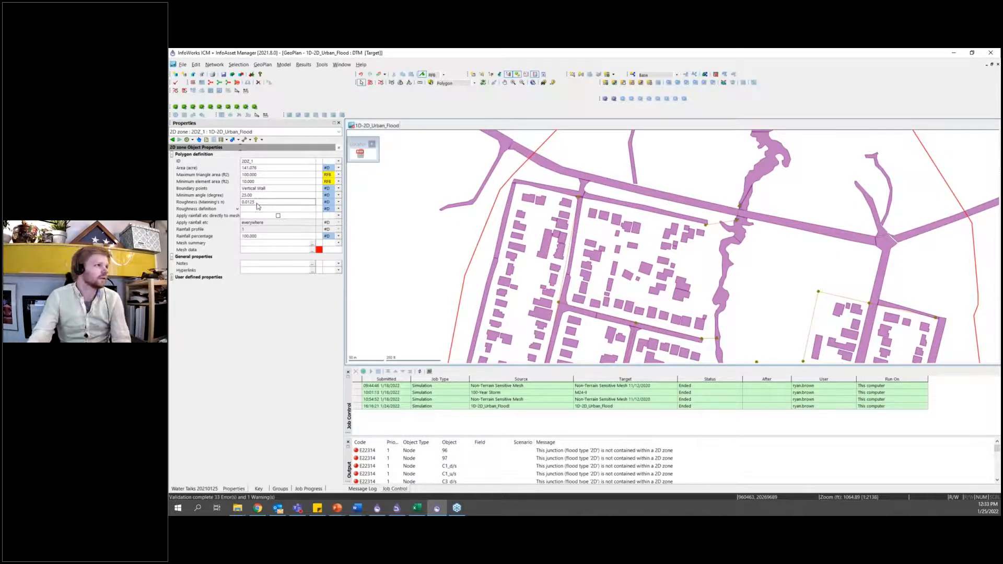
pyautogui.click(255, 204)
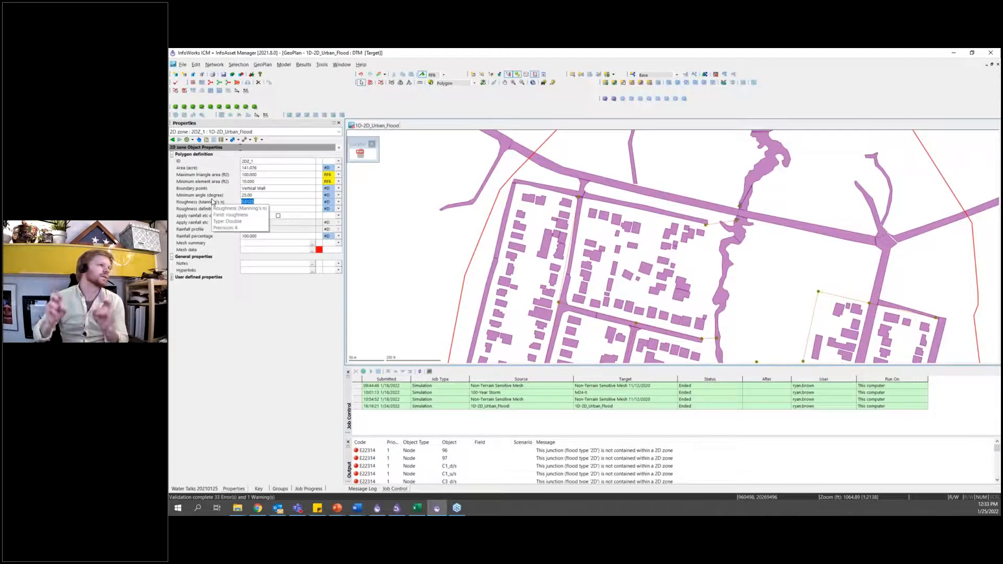
# Step: Switch to XPSWMM and review all 2D Job Control pages for a default roughness, then close them without changes
pyautogui.click(383, 511)
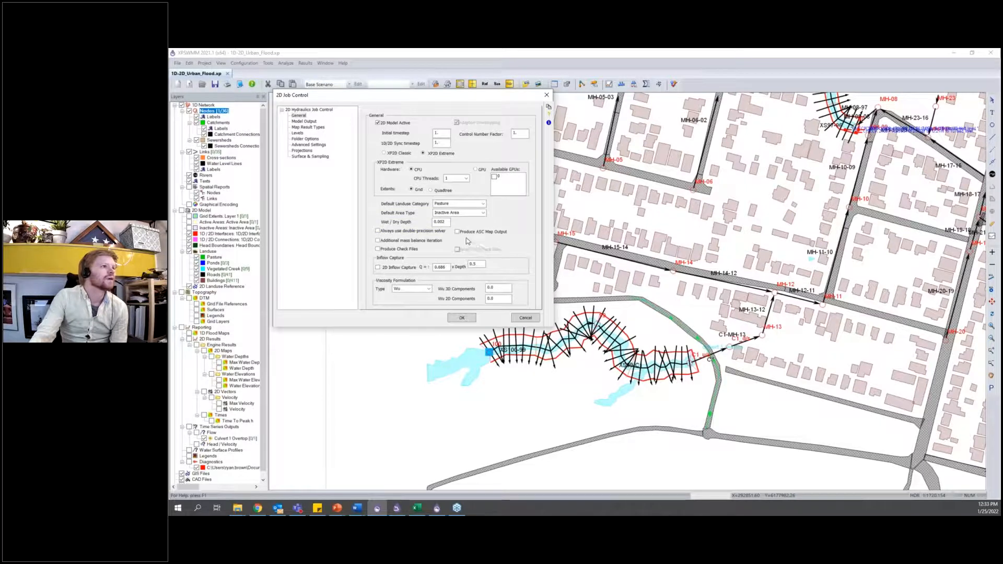
pyautogui.click(304, 139)
pyautogui.click(299, 116)
pyautogui.click(304, 122)
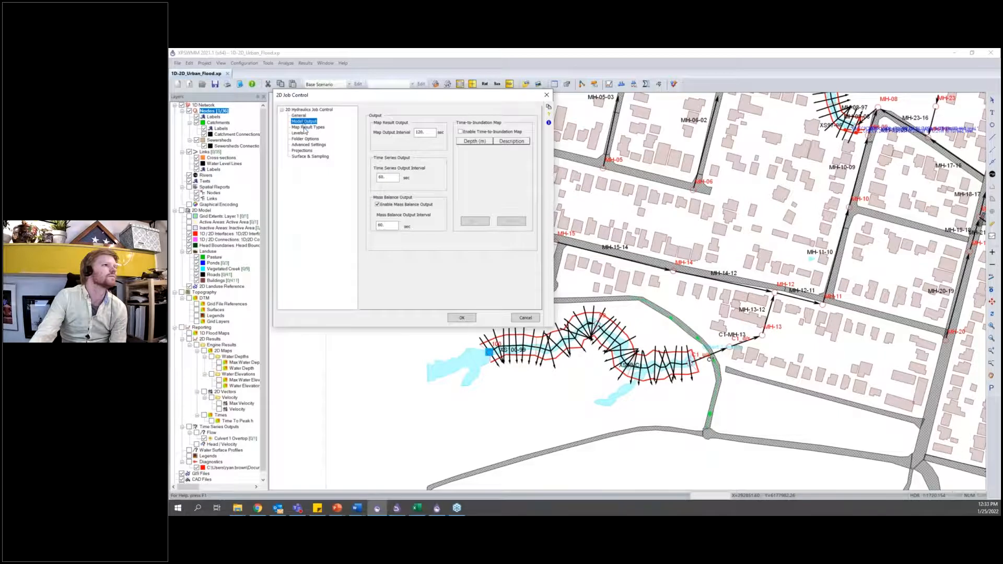
pyautogui.click(306, 128)
pyautogui.click(299, 134)
pyautogui.click(303, 139)
pyautogui.click(306, 145)
pyautogui.click(303, 150)
pyautogui.click(309, 156)
pyautogui.click(299, 115)
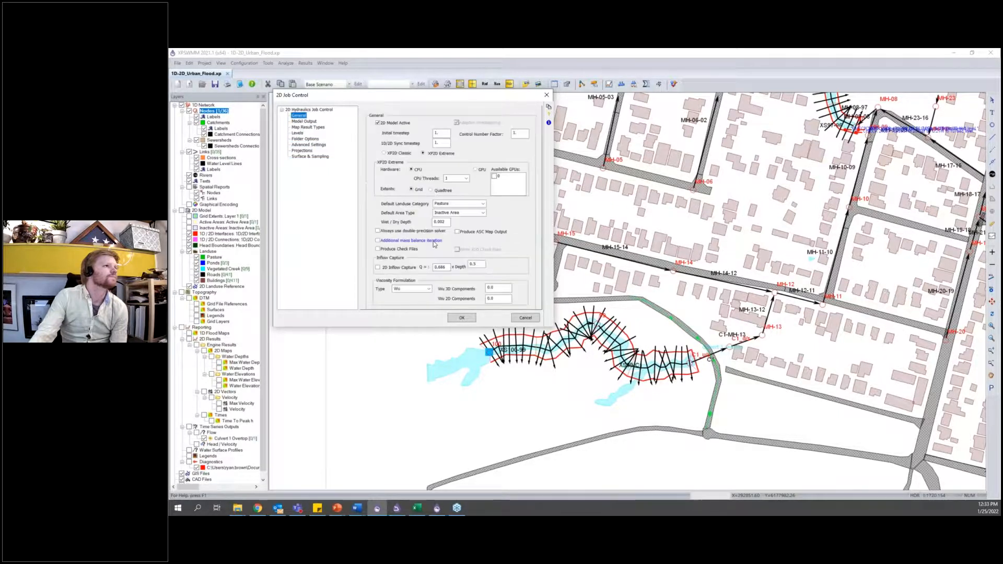
pyautogui.click(525, 318)
# Step: Inspect the properties of Grid Extents Layer 1 in the 2D model and close them without changes
pyautogui.click(209, 217)
pyautogui.rightClick(209, 219)
pyautogui.click(224, 226)
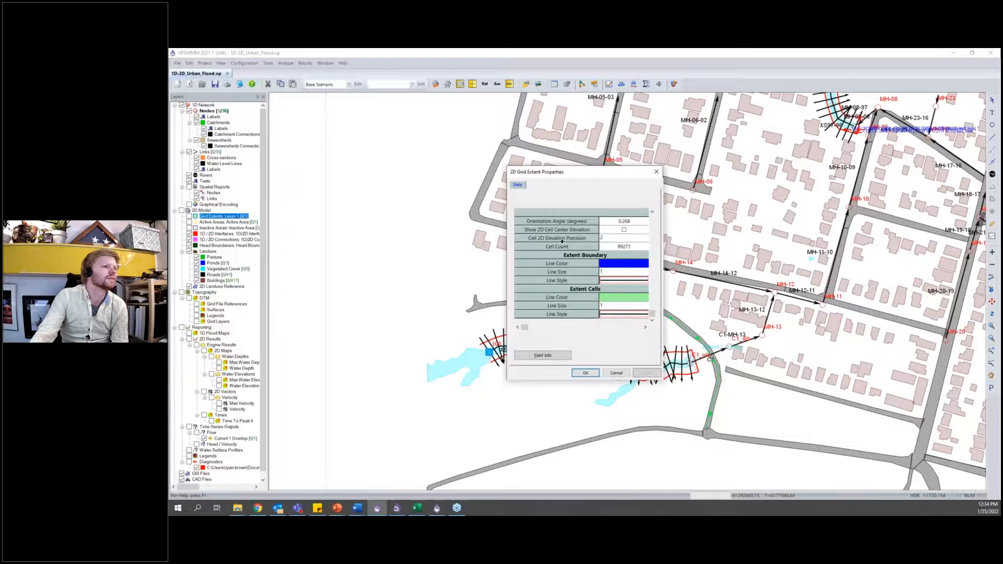
pyautogui.click(617, 373)
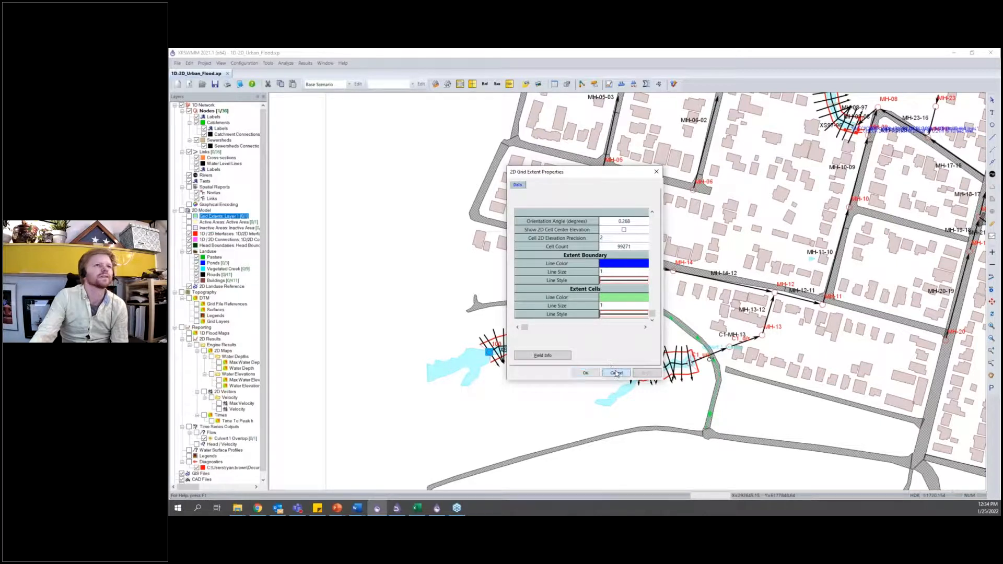
# Step: Return to InfoWorks ICM and set the 2D zone's Manning's n roughness to 0.06
pyautogui.click(954, 52)
pyautogui.click(256, 203)
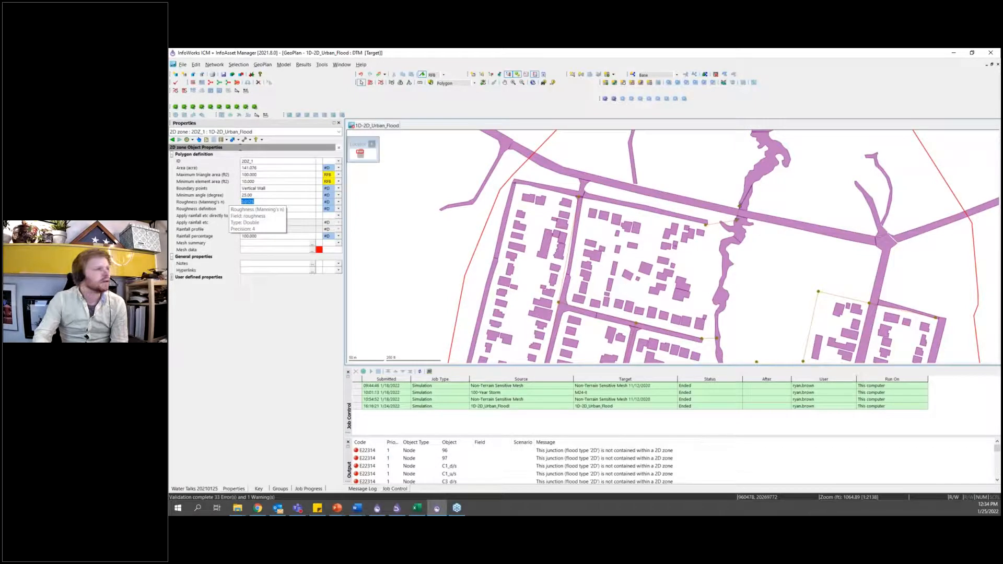
pyautogui.write('0.06')
pyautogui.press('Tab')
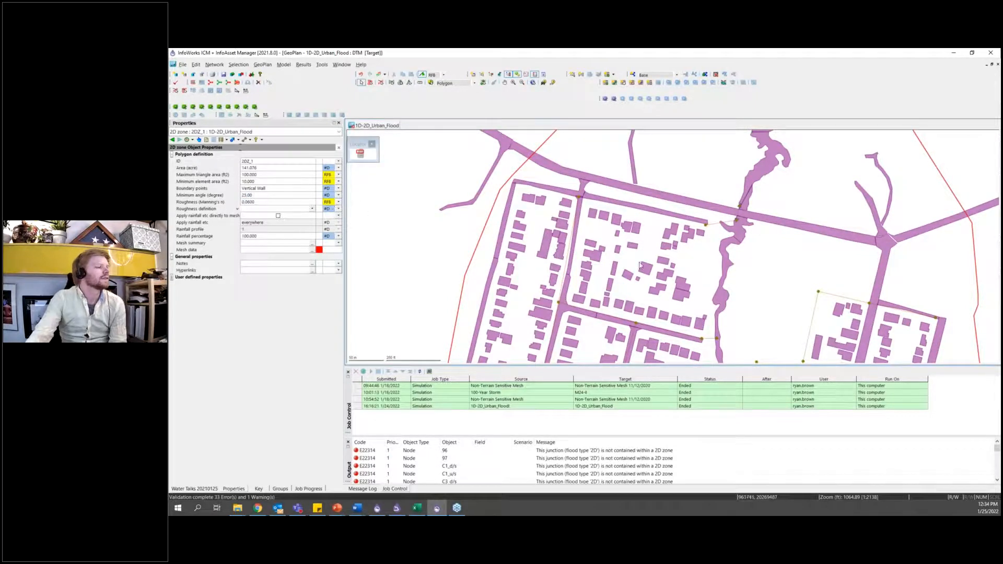
# Step: Select the 2D zone polygon by its boundary and open the settings for meshing 2D zones
pyautogui.moveTo(757, 281); pyautogui.dragTo(732, 241)
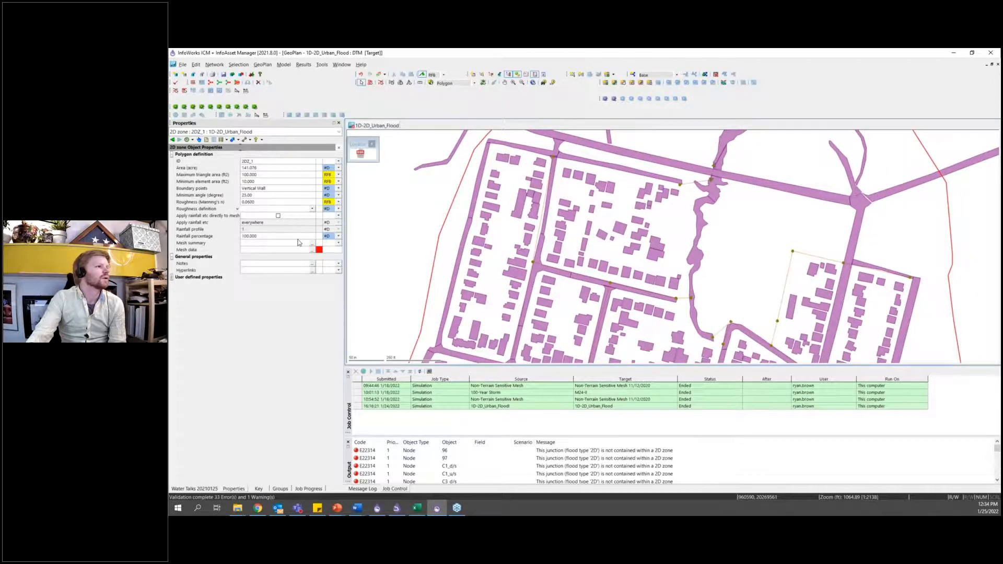
pyautogui.scroll(-4, 426, 260)
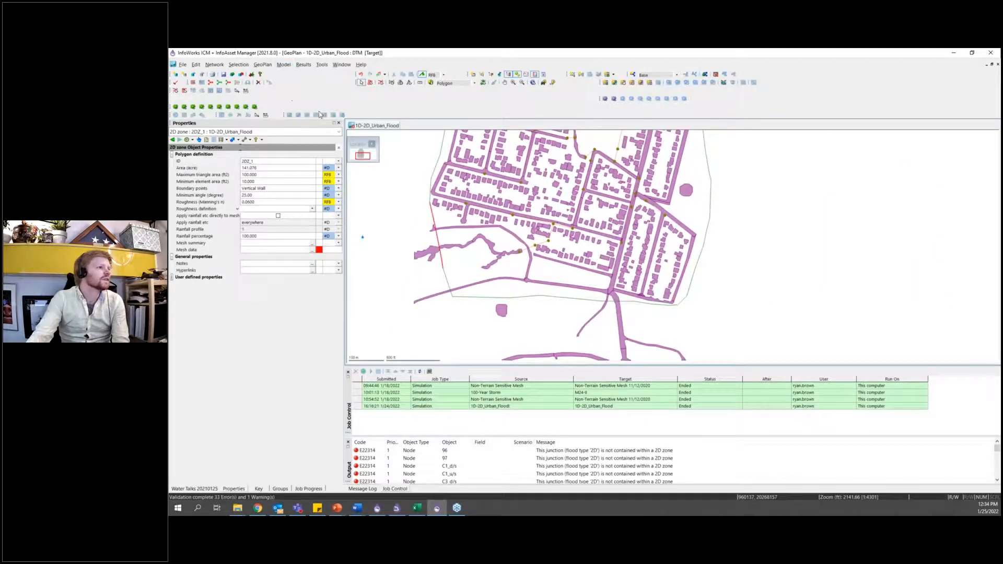
pyautogui.click(463, 301)
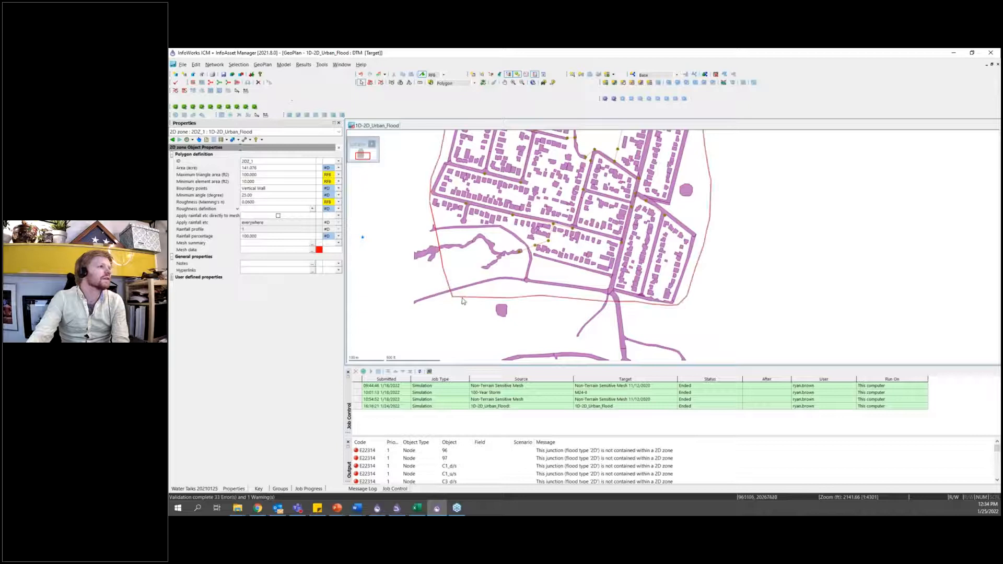
pyautogui.click(285, 64)
pyautogui.moveTo(308, 85)
pyautogui.click(366, 85)
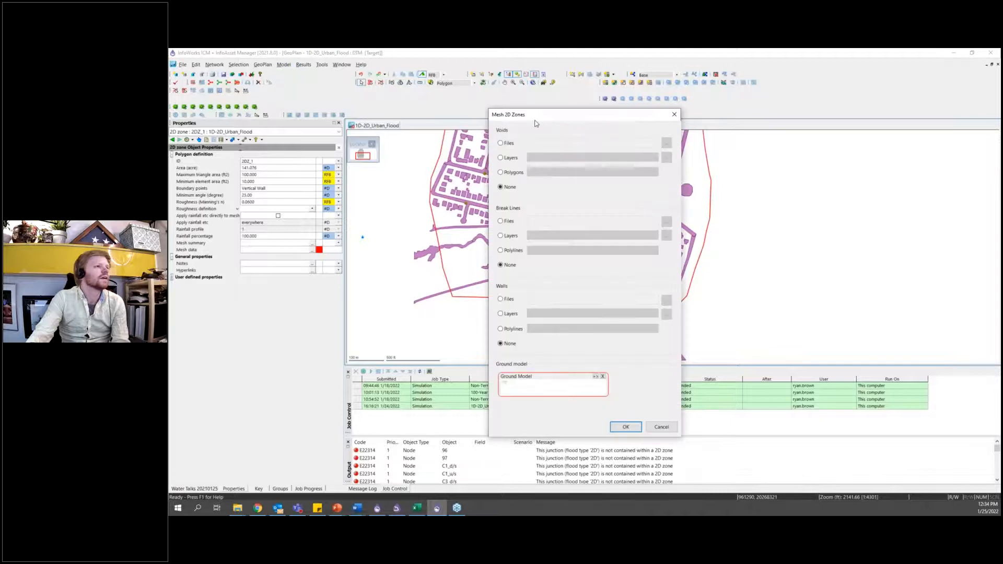
pyautogui.moveTo(582, 120); pyautogui.dragTo(841, 161)
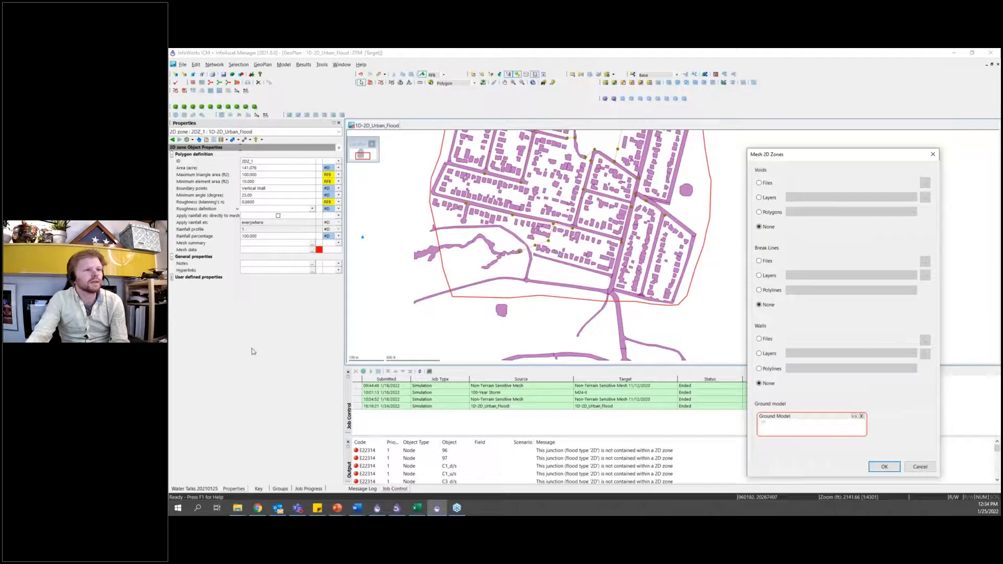
# Step: Assign the DTM as the ground model for the 2D mesh and start the meshing job
pyautogui.click(188, 489)
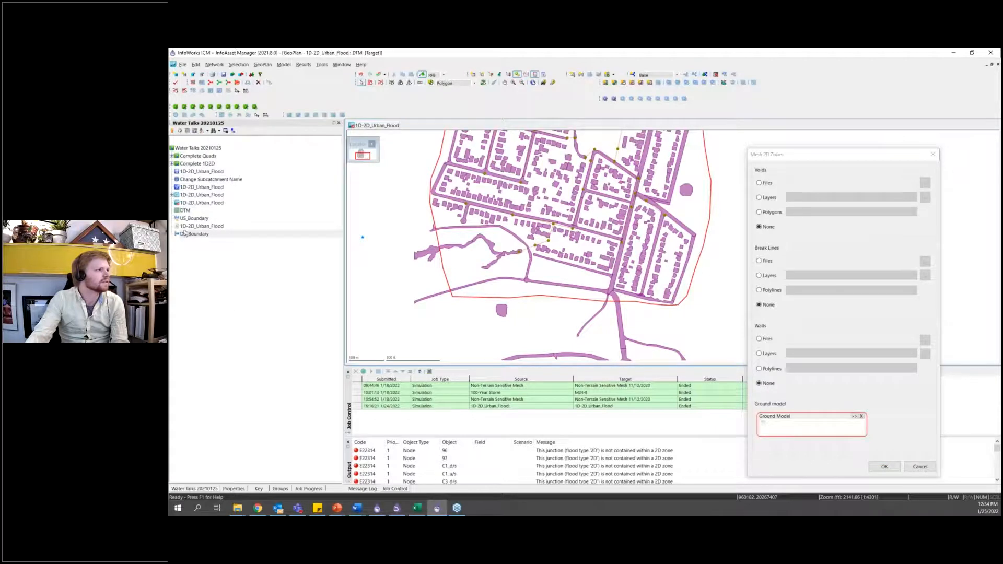
pyautogui.click(188, 211)
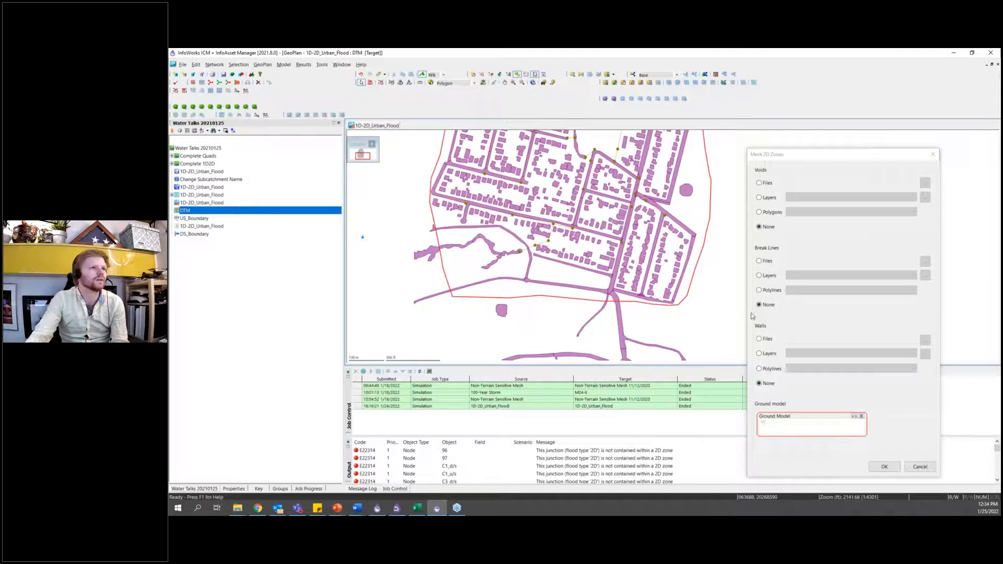
pyautogui.moveTo(186, 213); pyautogui.dragTo(790, 427)
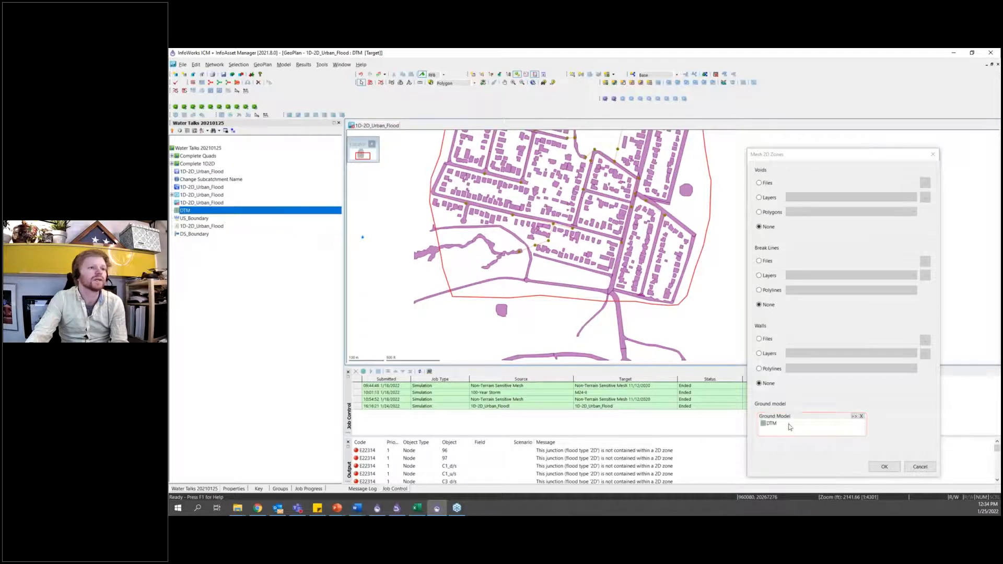
pyautogui.click(885, 466)
pyautogui.click(859, 408)
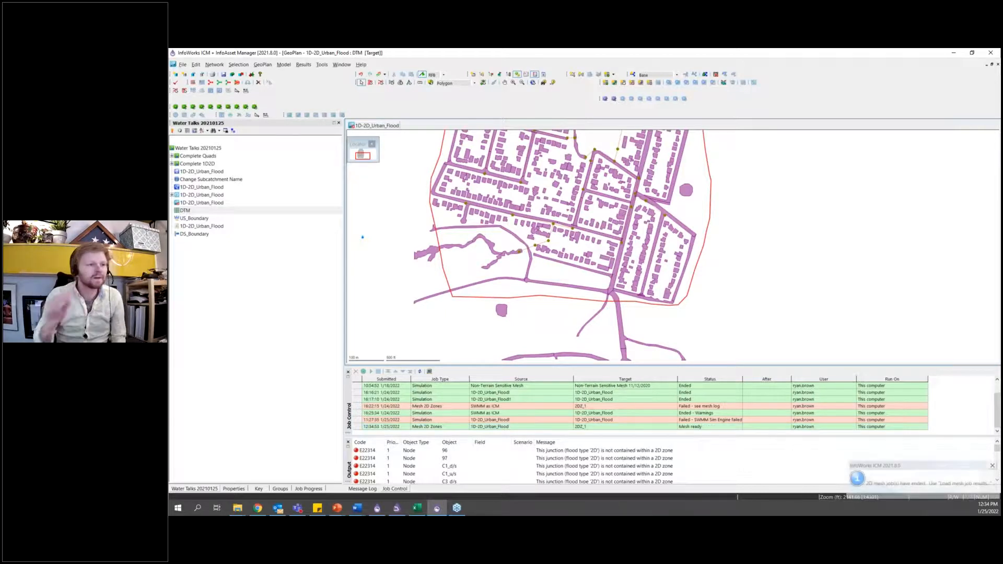
# Step: Load the completed mesh for 2DZ_1 into the network and inspect it over the whole zone
pyautogui.doubleClick(701, 427)
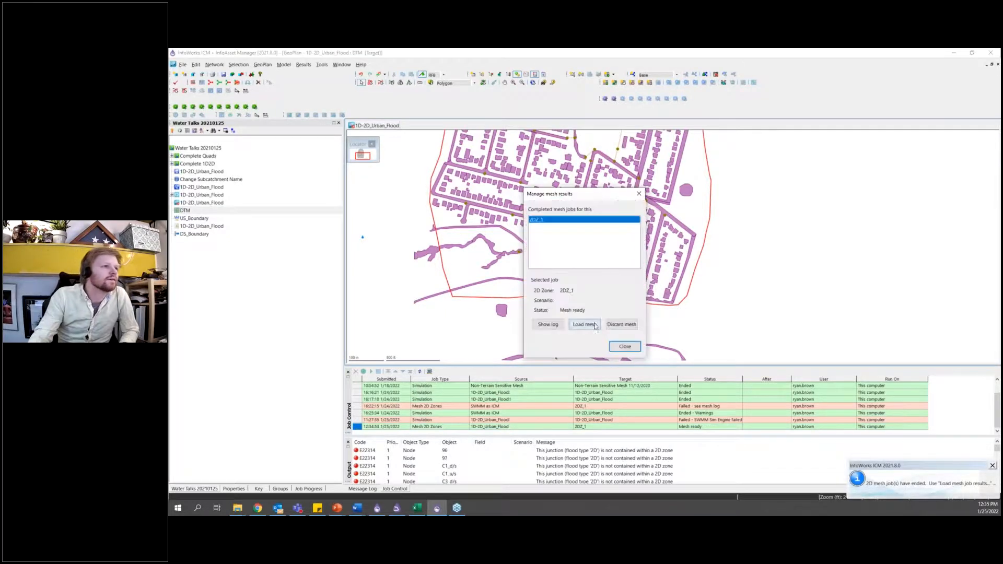
pyautogui.click(597, 328)
pyautogui.click(625, 346)
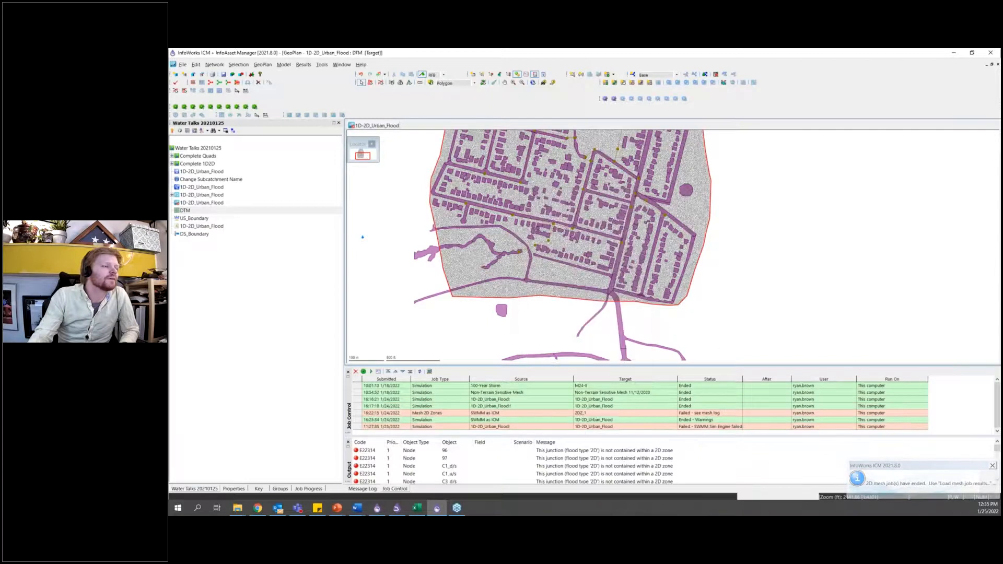
pyautogui.scroll(-4, 713, 256)
pyautogui.moveTo(712, 255); pyautogui.dragTo(682, 273)
pyautogui.scroll(3, 670, 244)
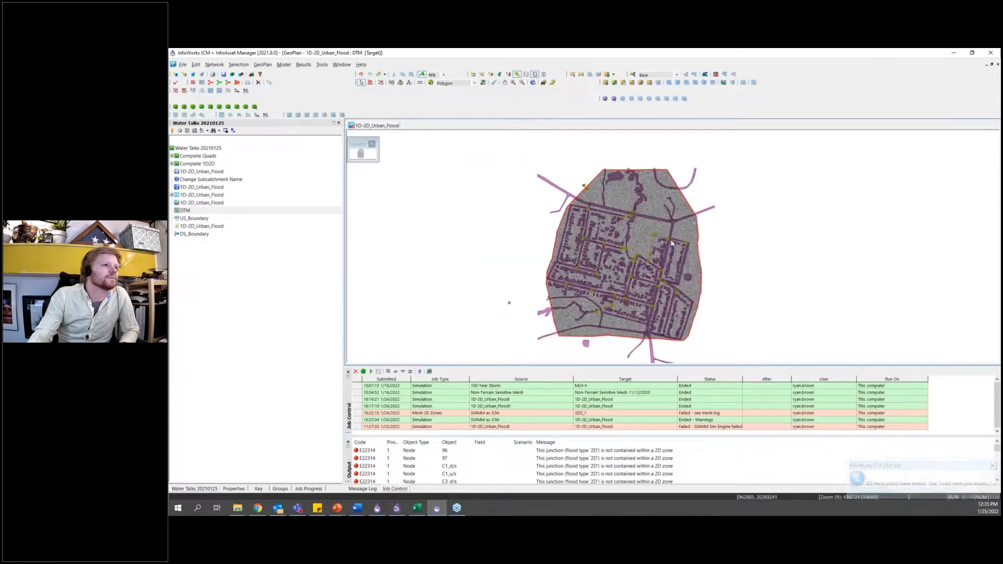
pyautogui.scroll(2, 669, 242)
# Step: Revalidate the network and commit its changes to the server with the comment "Initial Import"
pyautogui.click(175, 82)
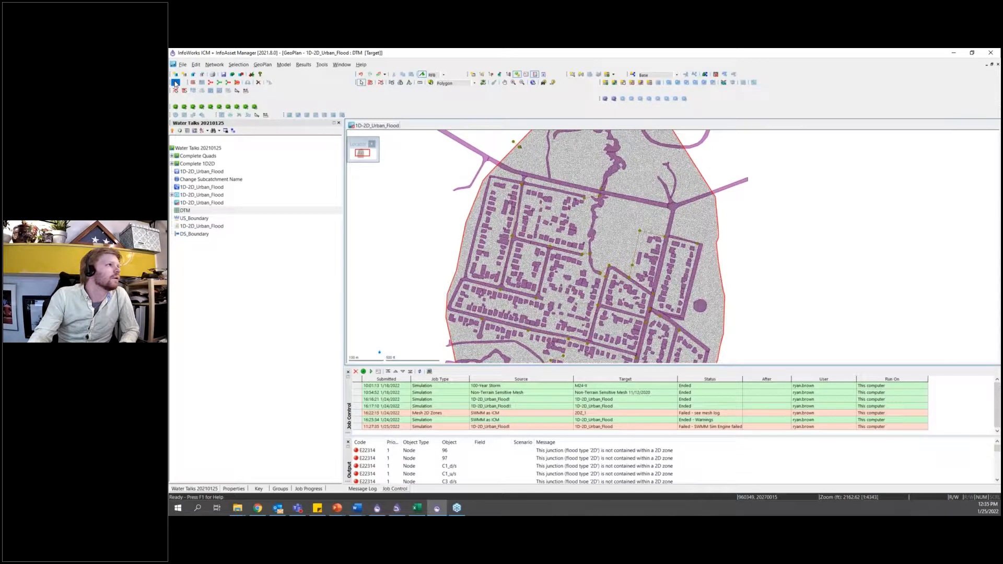
pyautogui.click(643, 228)
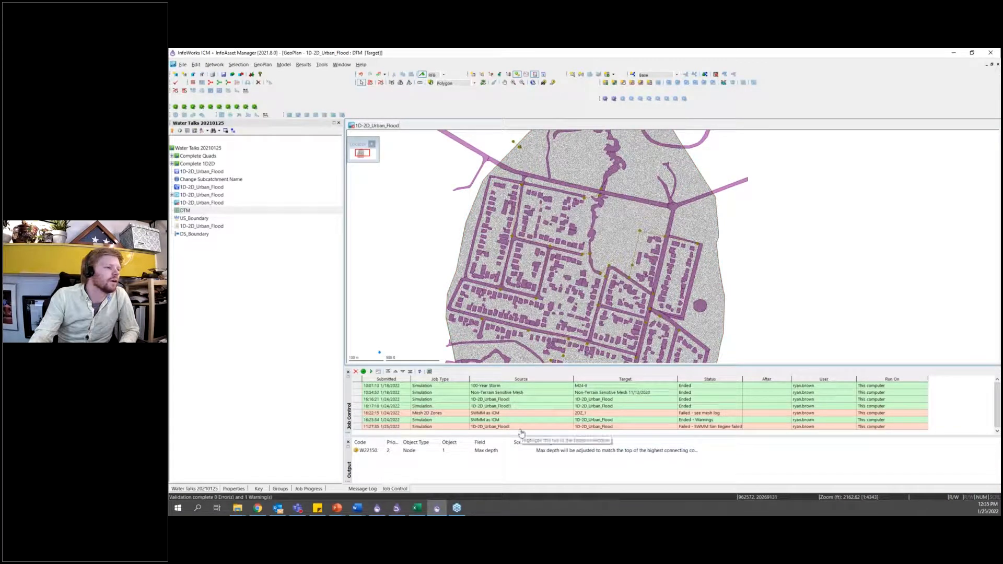
pyautogui.click(223, 75)
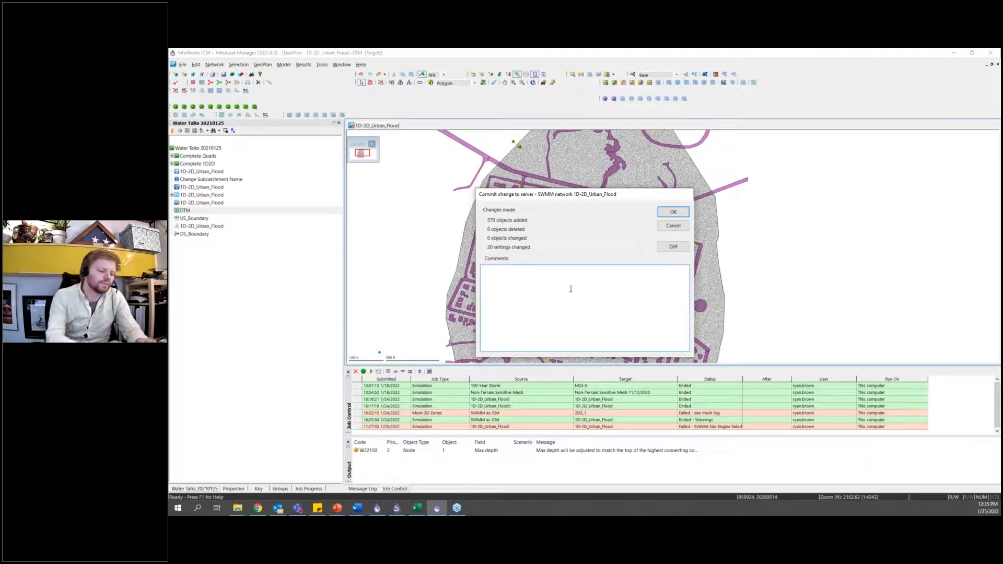
pyautogui.write('In')
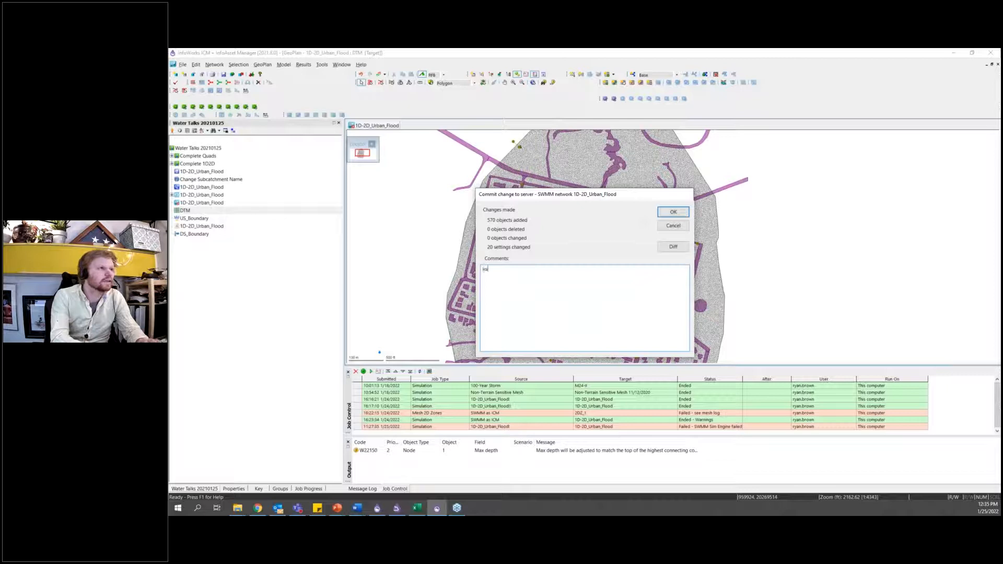
pyautogui.write('itial I')
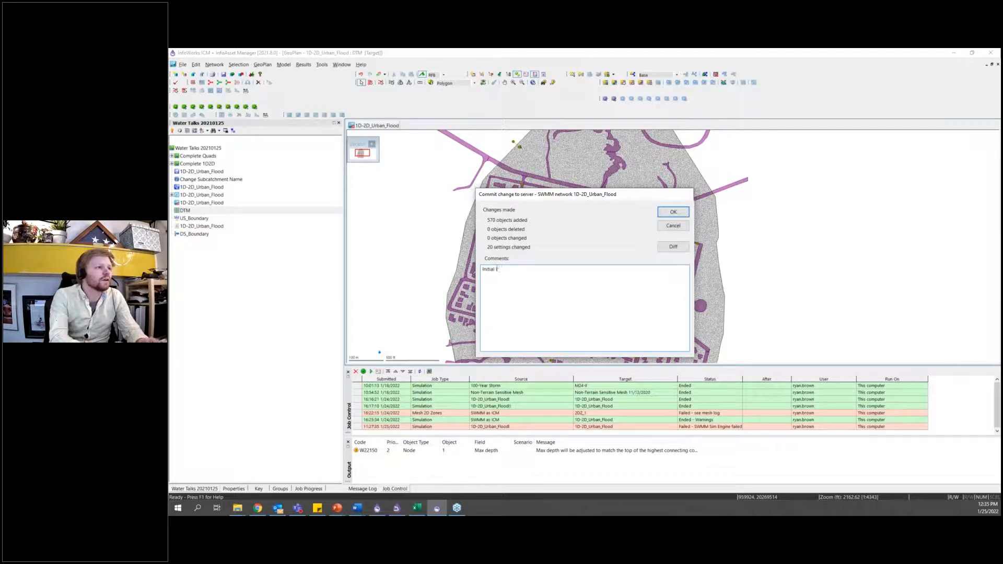
pyautogui.write('mport')
pyautogui.click(674, 212)
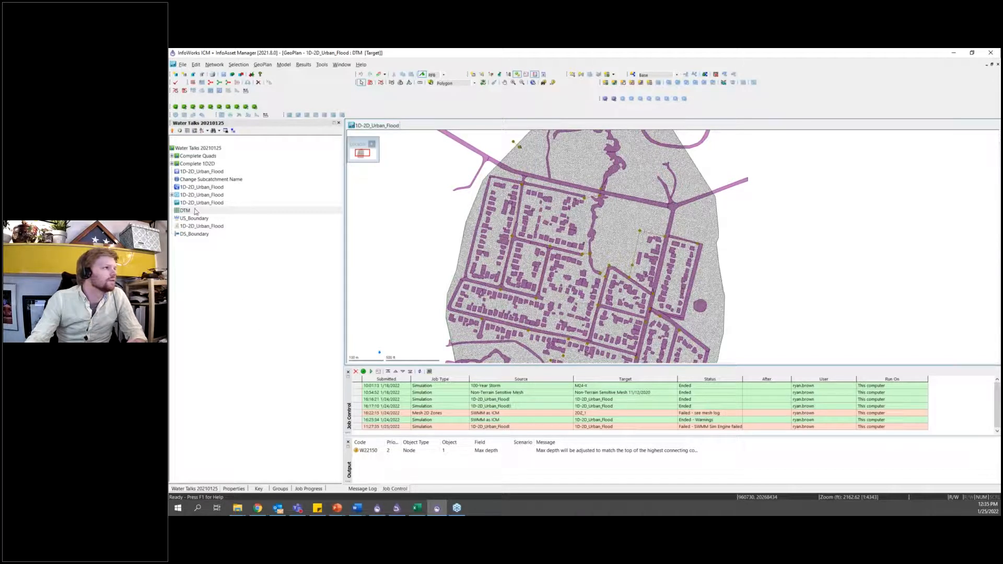
# Step: Open the 1D-2D_Urban_Flood SWMM run and set the hour of its end analysis time to 04
pyautogui.click(173, 195)
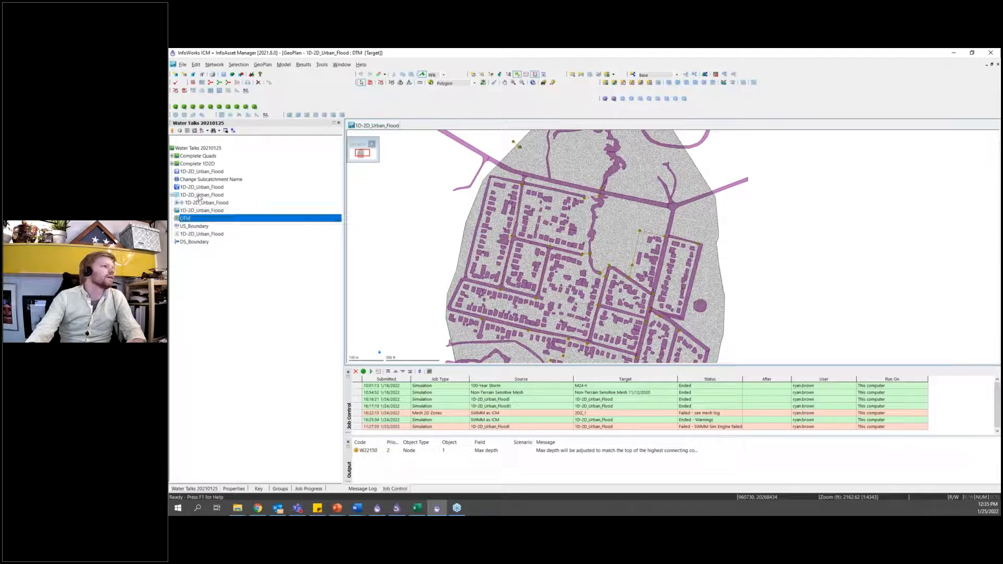
pyautogui.click(204, 195)
pyautogui.doubleClick(197, 195)
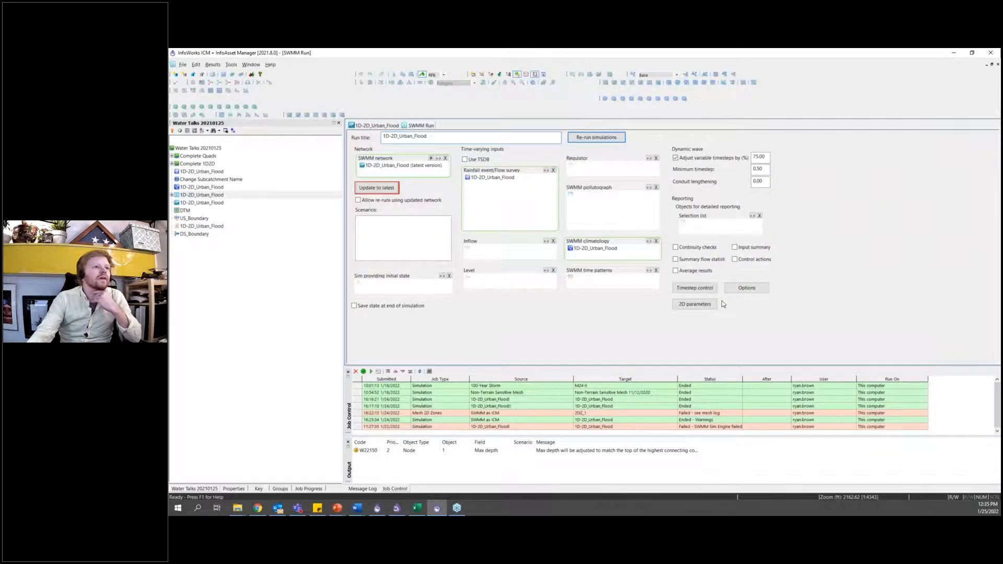
pyautogui.click(701, 289)
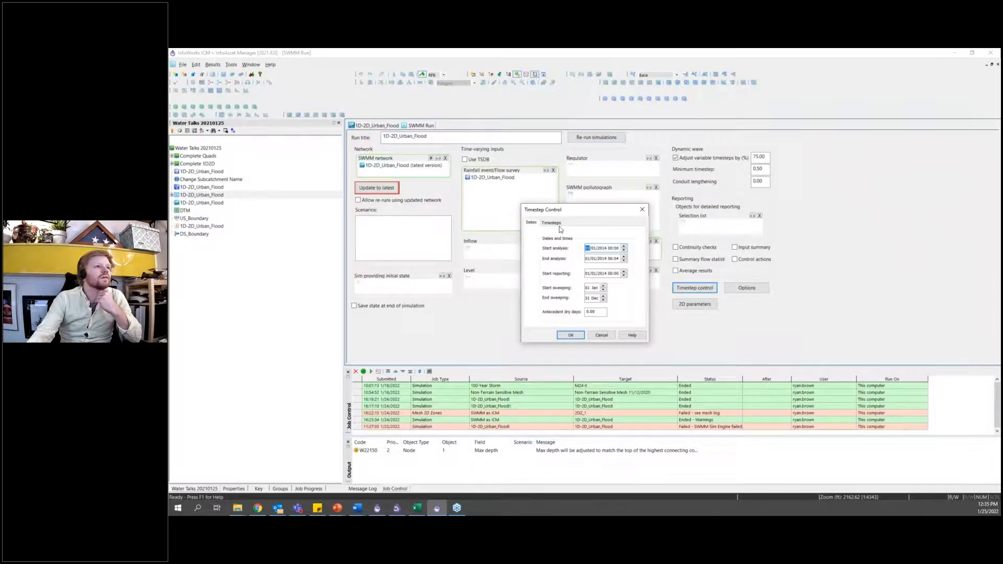
pyautogui.moveTo(573, 204); pyautogui.dragTo(576, 181)
pyautogui.click(613, 237)
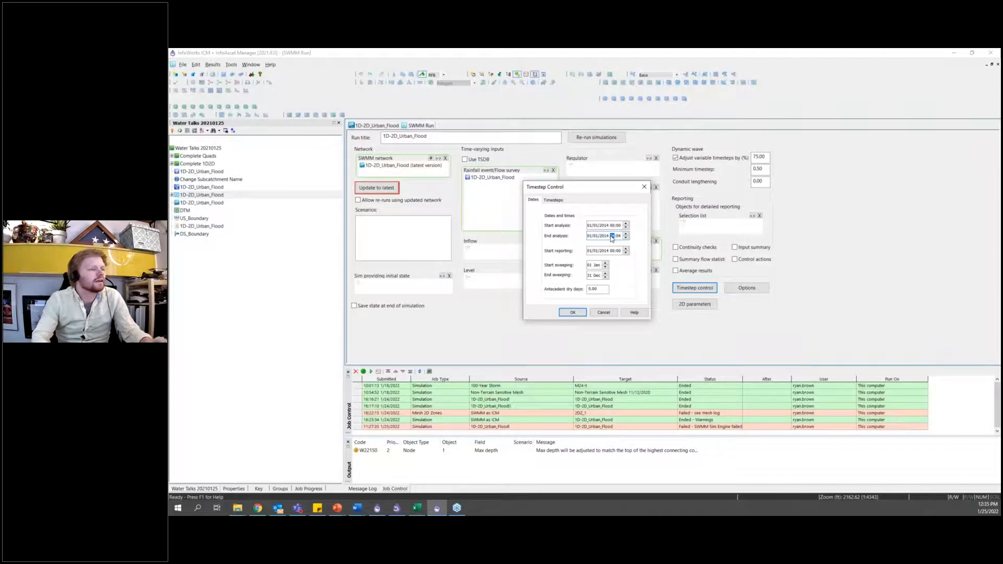
pyautogui.write('04')
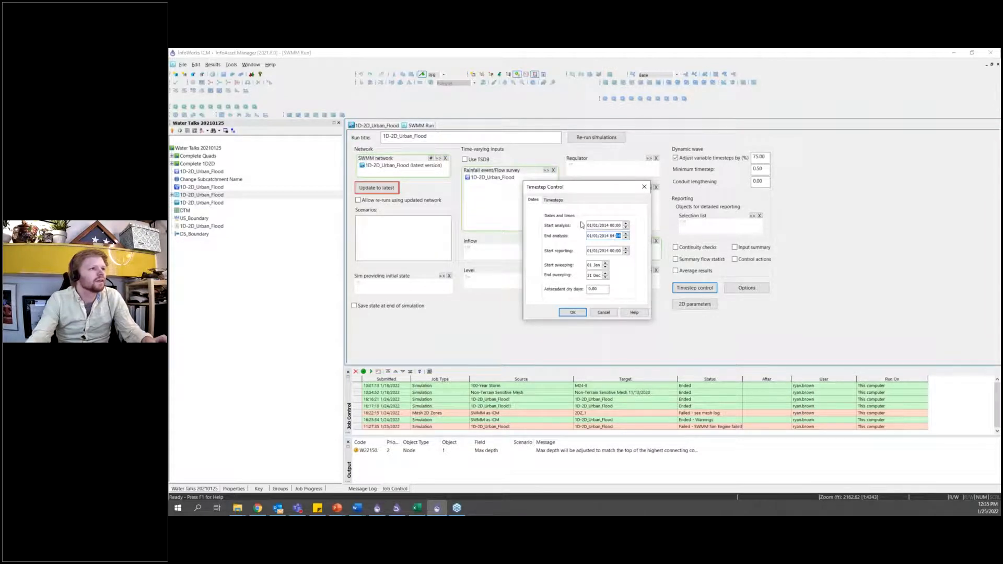
# Step: Switch to XPSWMM, check the start and end times in Hydraulics Job Control, and close it without changes
pyautogui.click(377, 508)
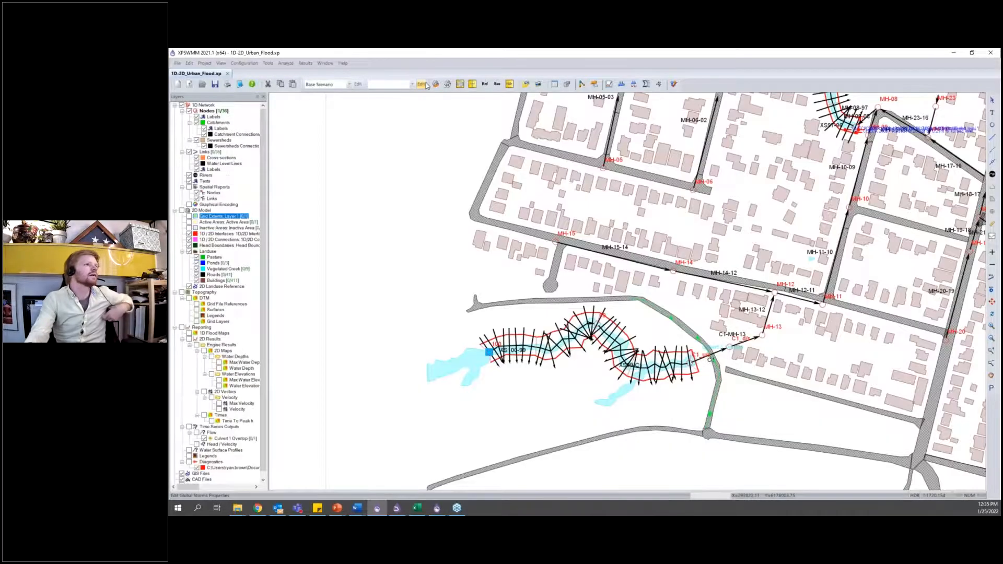
pyautogui.click(435, 84)
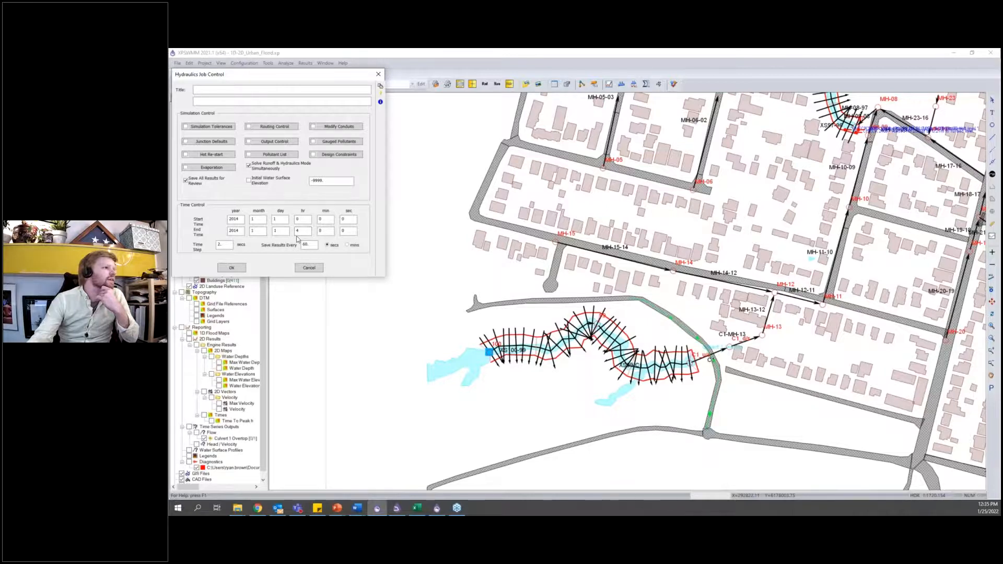
pyautogui.click(313, 270)
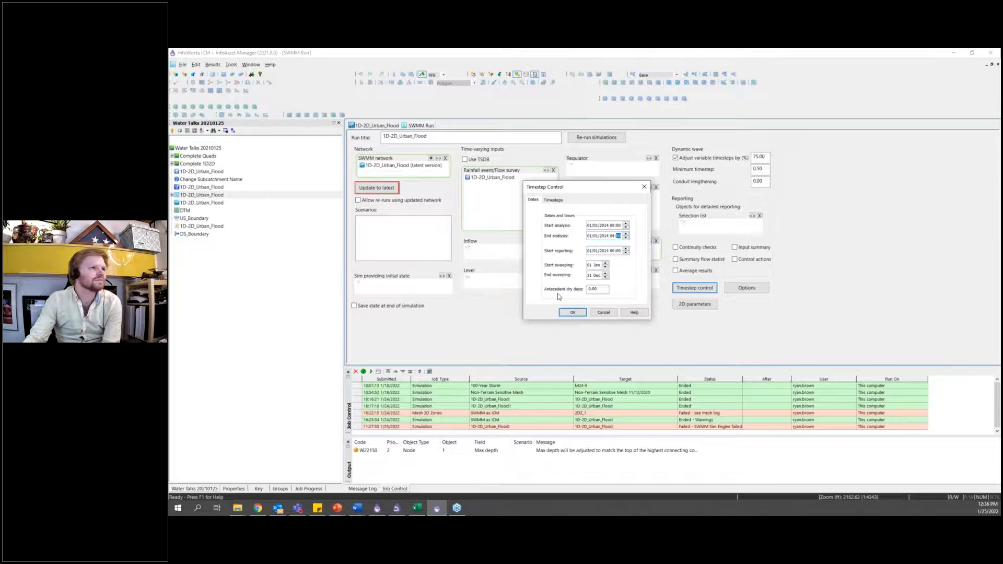
# Step: Return to InfoWorks ICM, complete the end analysis time as 01/01/2014 04:00, review the timesteps and accept the timestep control settings
pyautogui.click(552, 200)
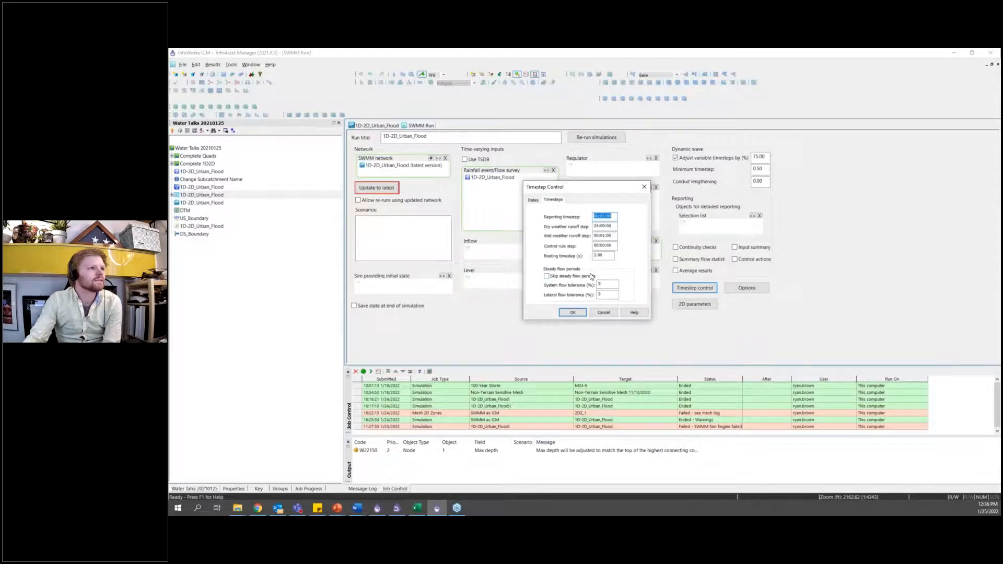
pyautogui.click(533, 200)
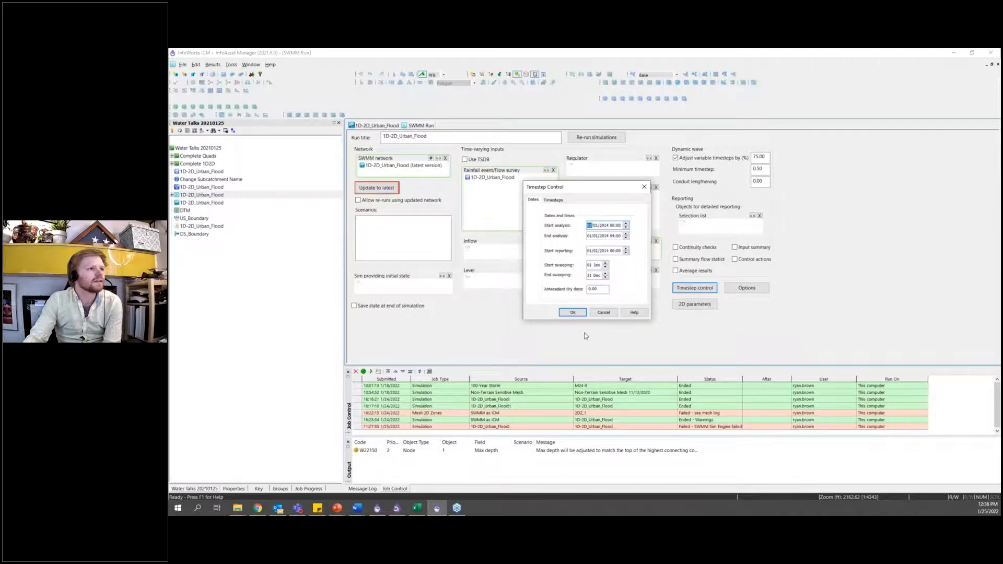
pyautogui.click(573, 313)
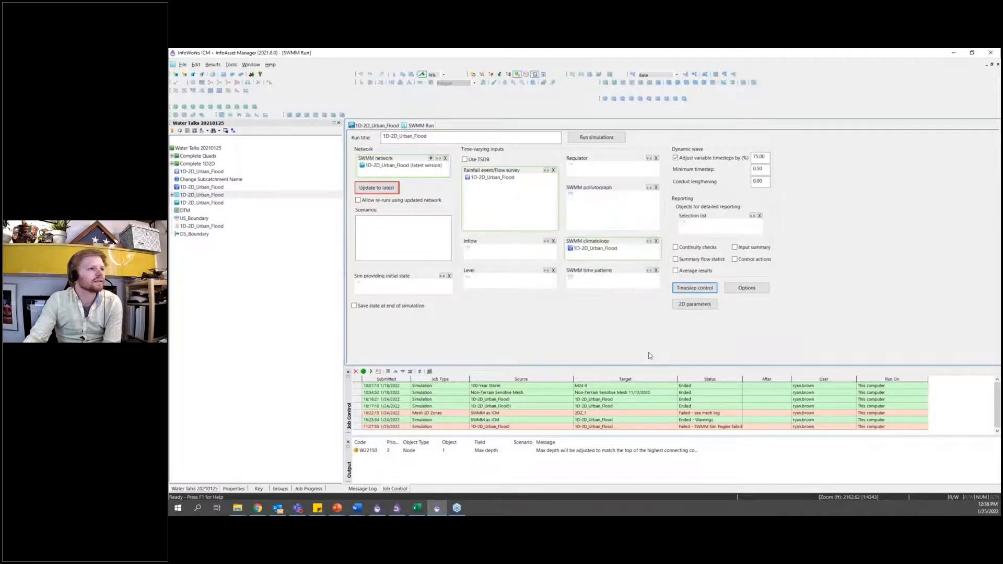
# Step: Set the run's 2D calculations to use the GPU if a suitable card is available, and update the SWMM network to the latest version
pyautogui.click(697, 306)
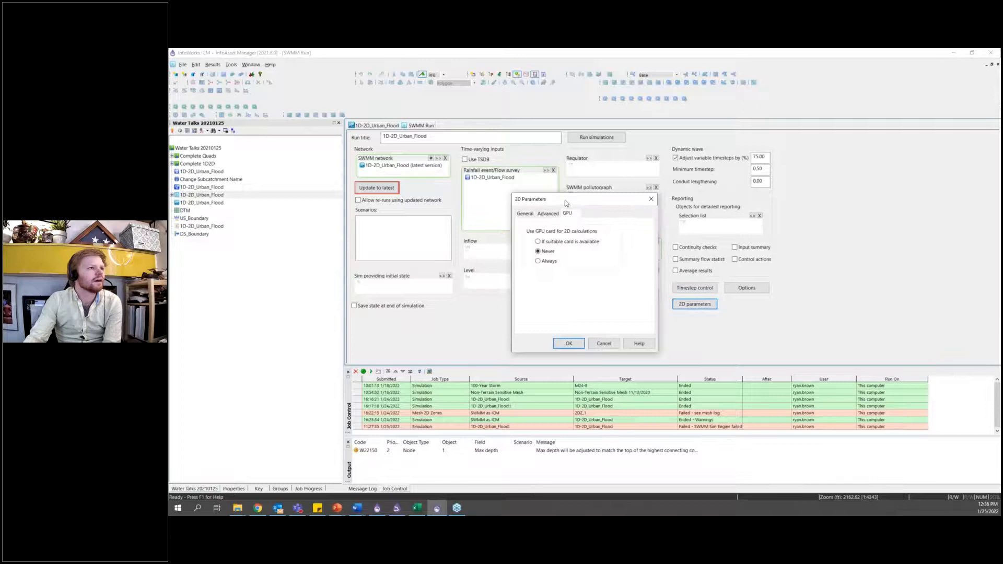
pyautogui.moveTo(565, 203); pyautogui.dragTo(584, 179)
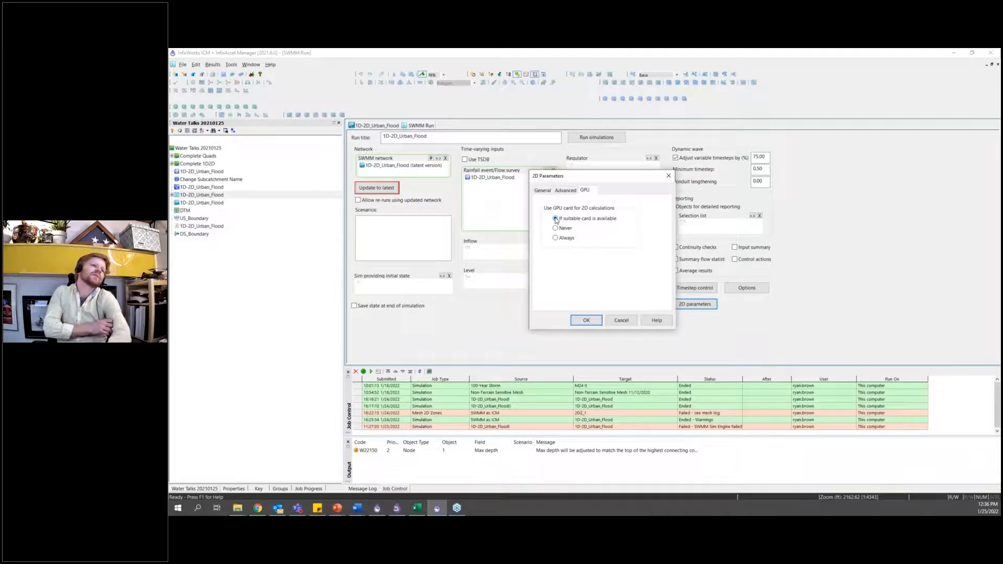
pyautogui.click(556, 220)
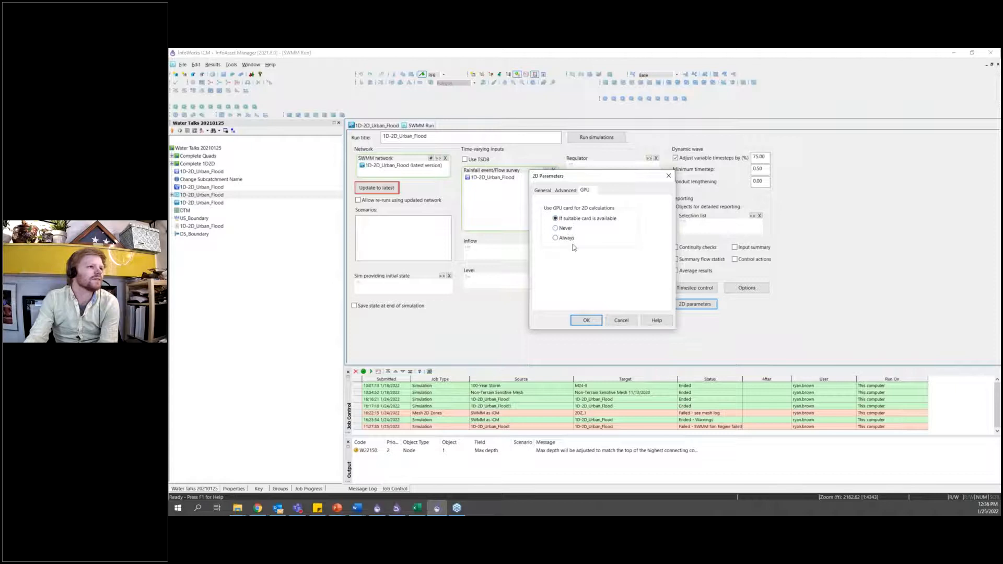
pyautogui.click(542, 190)
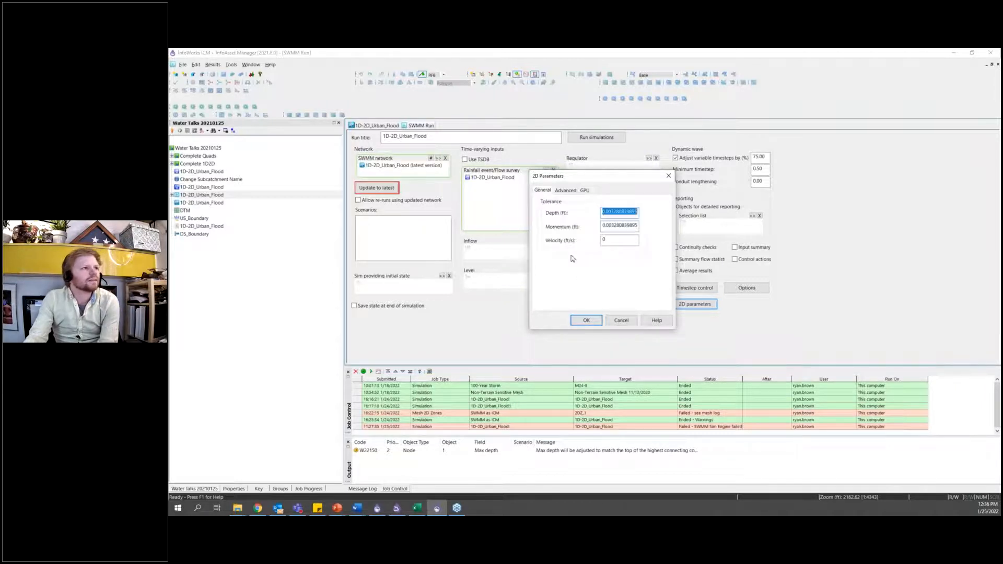
pyautogui.click(586, 320)
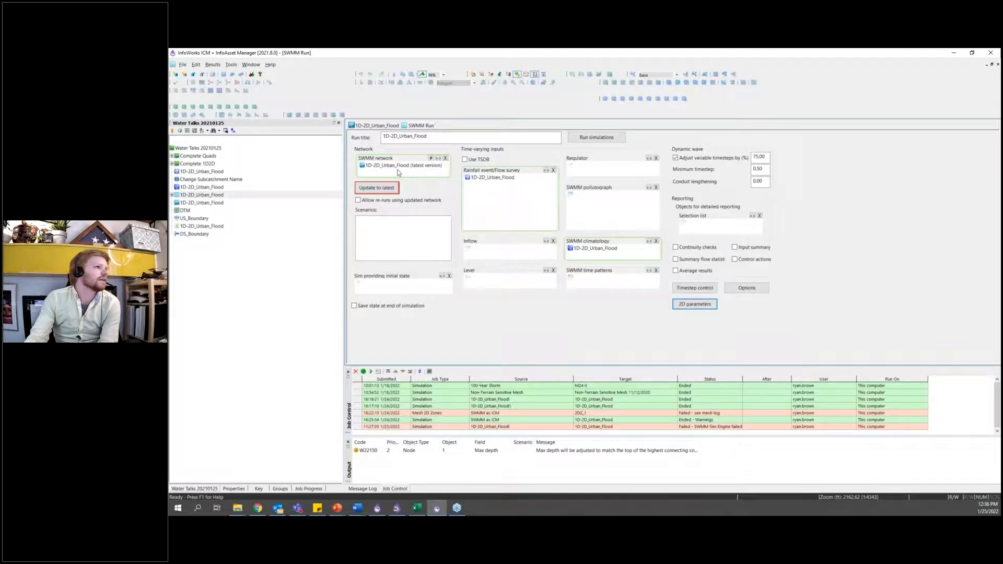
pyautogui.click(376, 188)
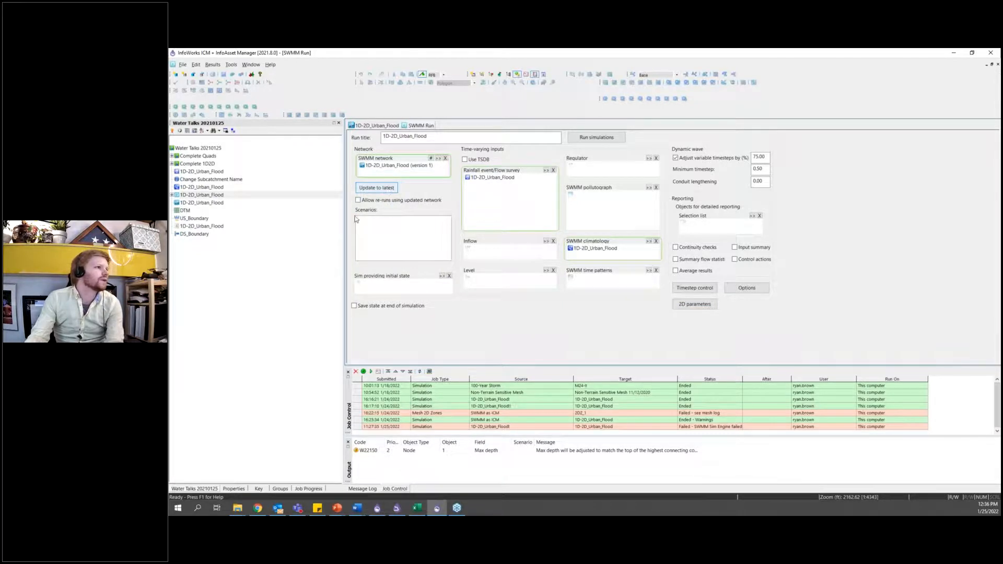
# Step: Assign US_Boundary as the run's inflow and DS_Boundary as its level input, and start the simulation on this computer
pyautogui.click(204, 218)
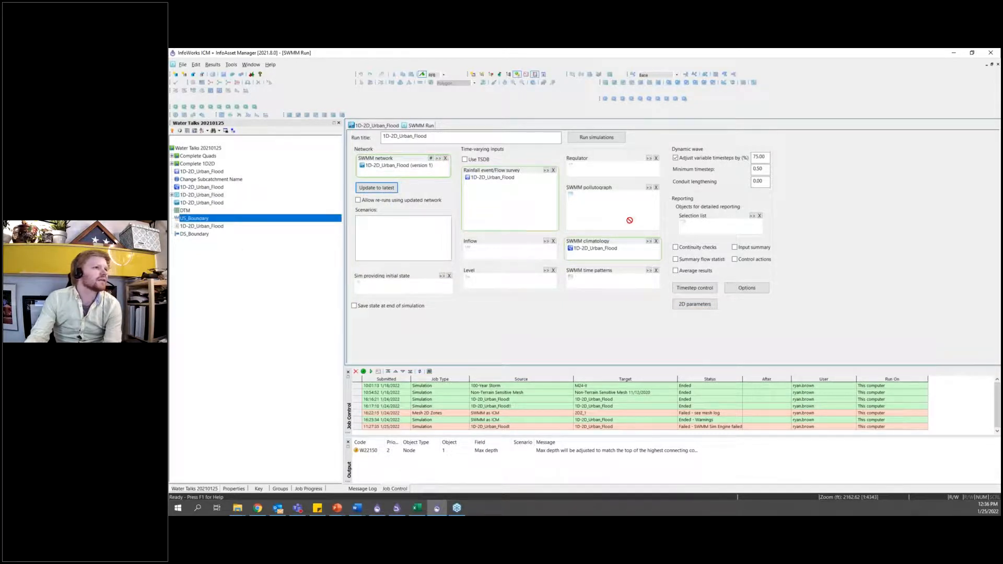
pyautogui.click(194, 234)
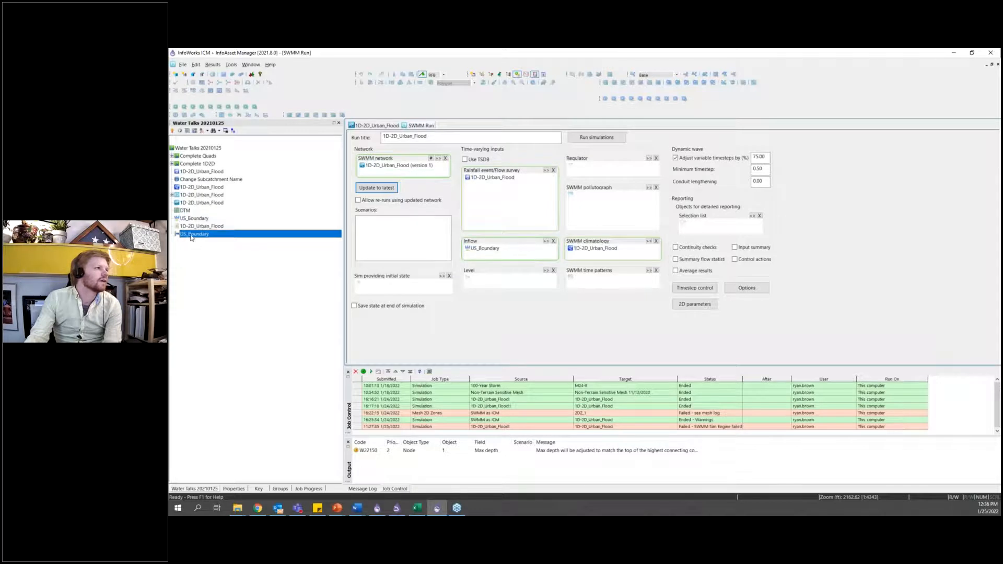
pyautogui.moveTo(483, 267); pyautogui.dragTo(498, 279)
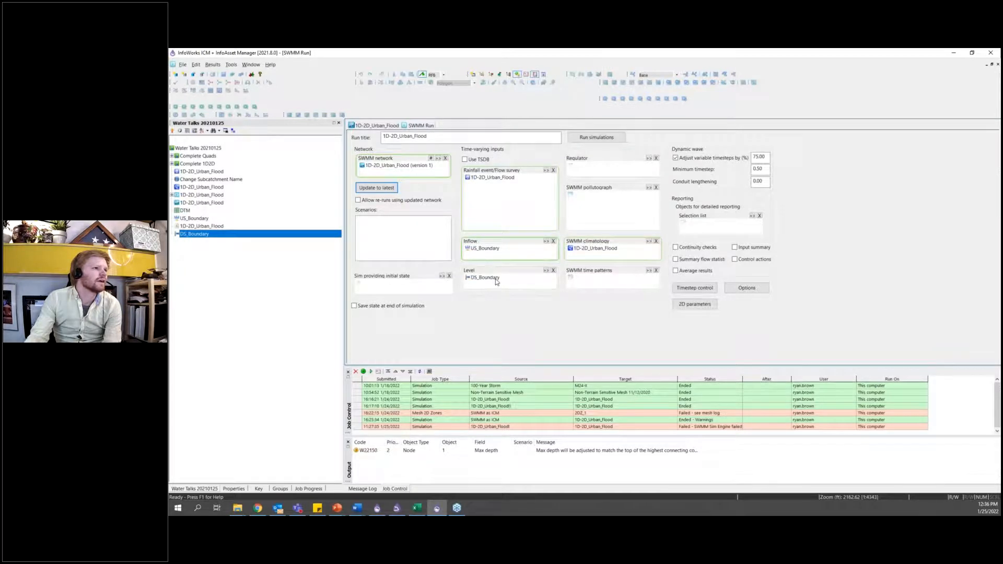
pyautogui.click(602, 139)
pyautogui.click(611, 364)
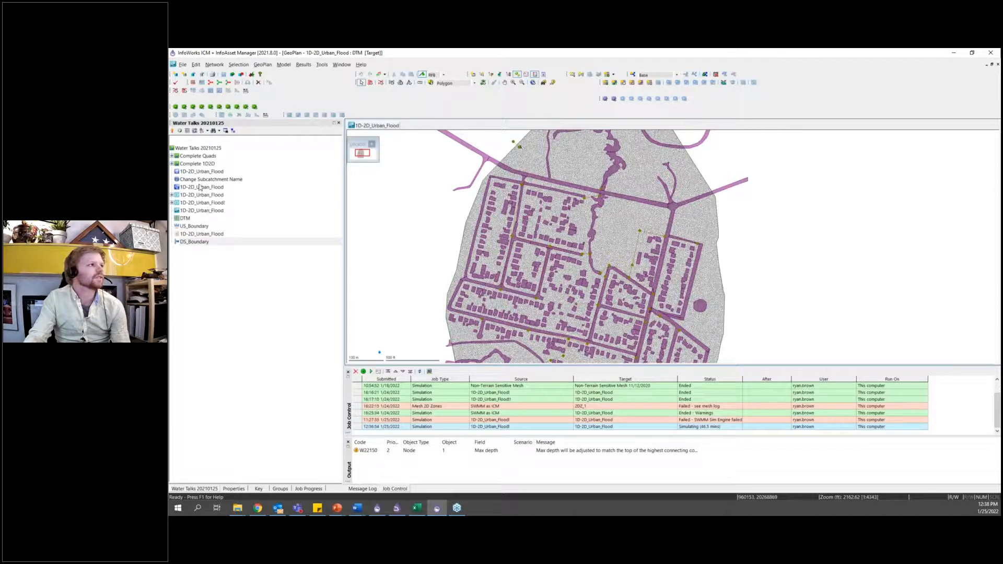
pyautogui.moveTo(201, 195)
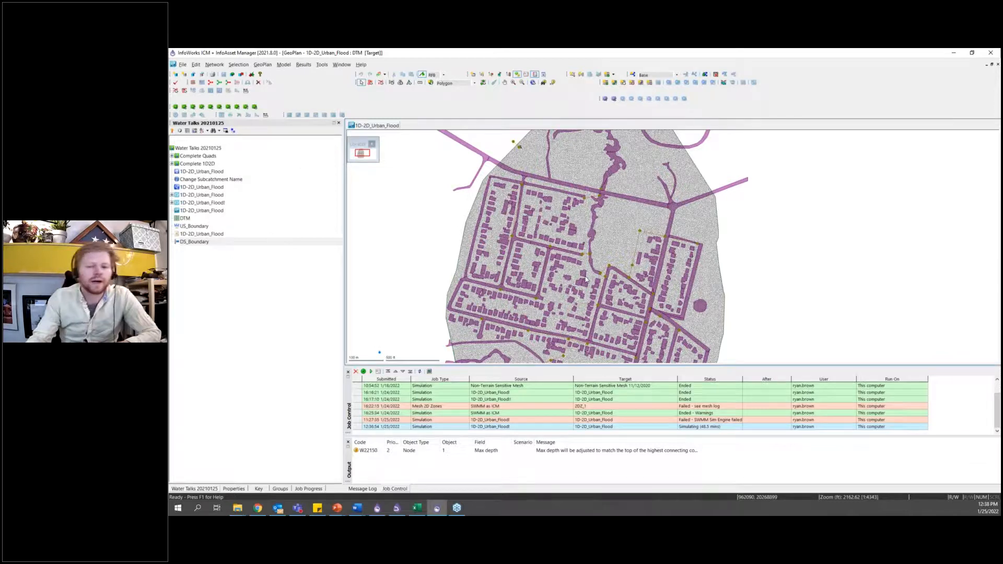
pyautogui.moveTo(596, 291)
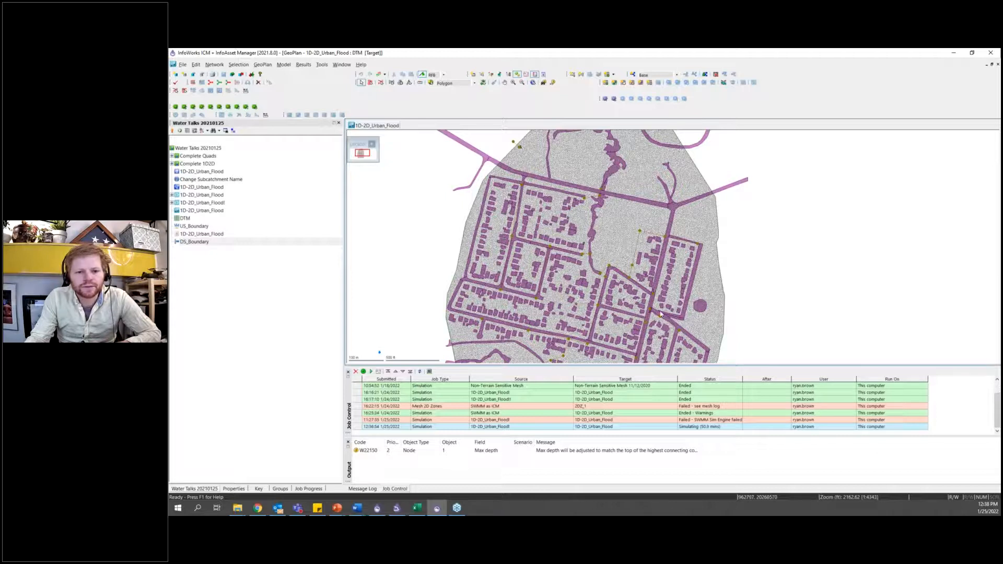
pyautogui.moveTo(661, 314)
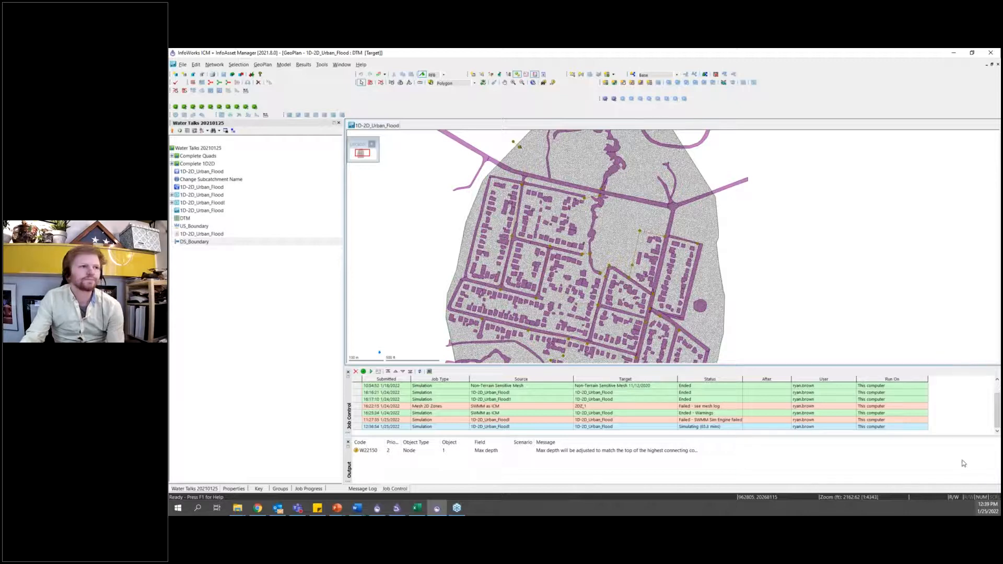
pyautogui.scroll(-2, 821, 248)
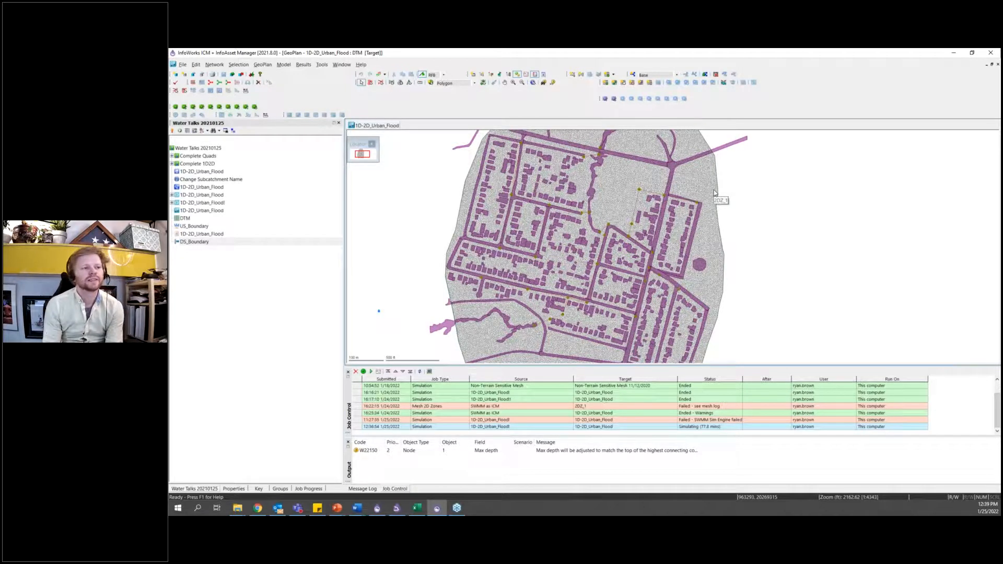
pyautogui.moveTo(714, 193); pyautogui.dragTo(731, 247)
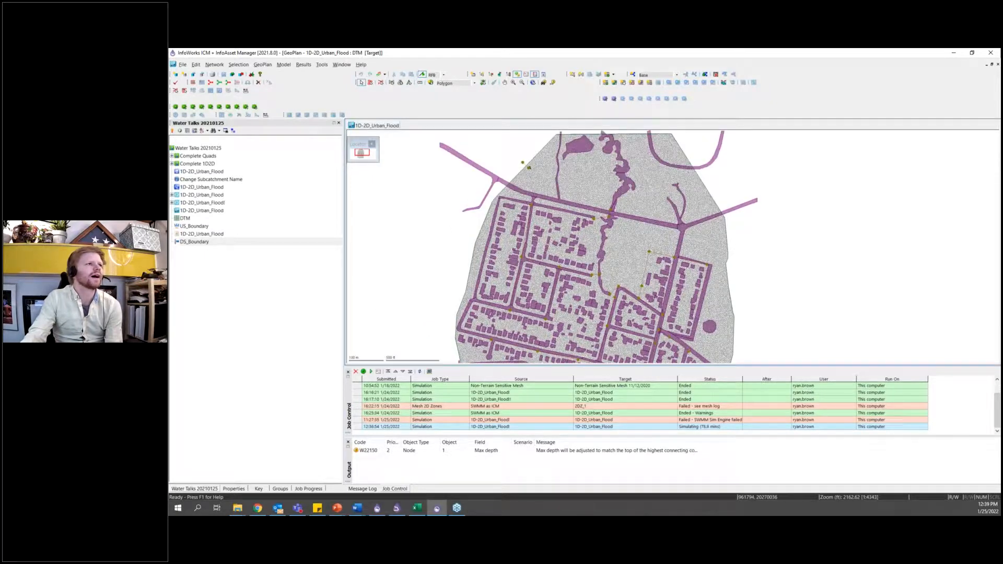
# Step: Delete the node lying just inside the northwest edge of the 2D mesh
pyautogui.moveTo(528, 162); pyautogui.dragTo(507, 209)
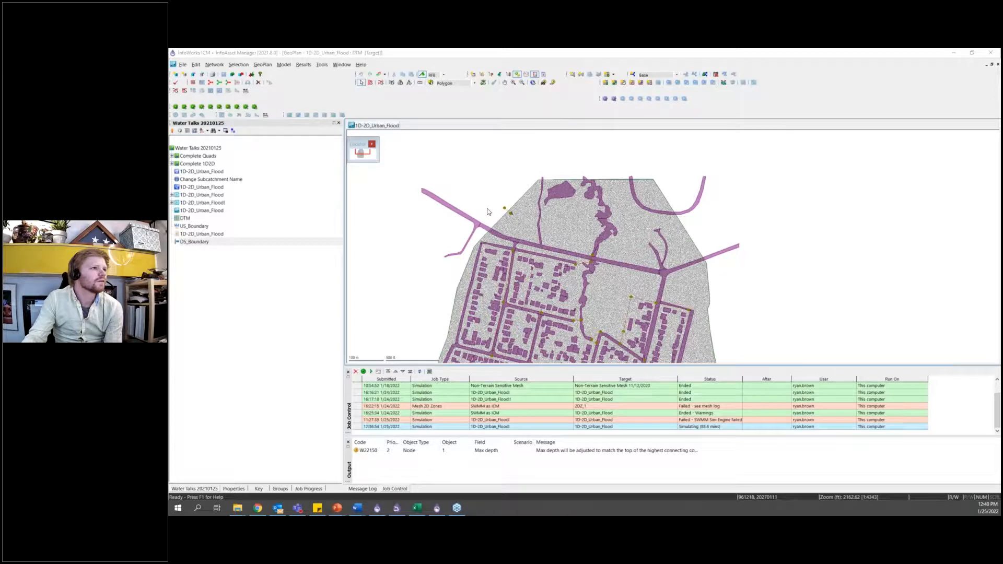
pyautogui.scroll(5, 486, 198)
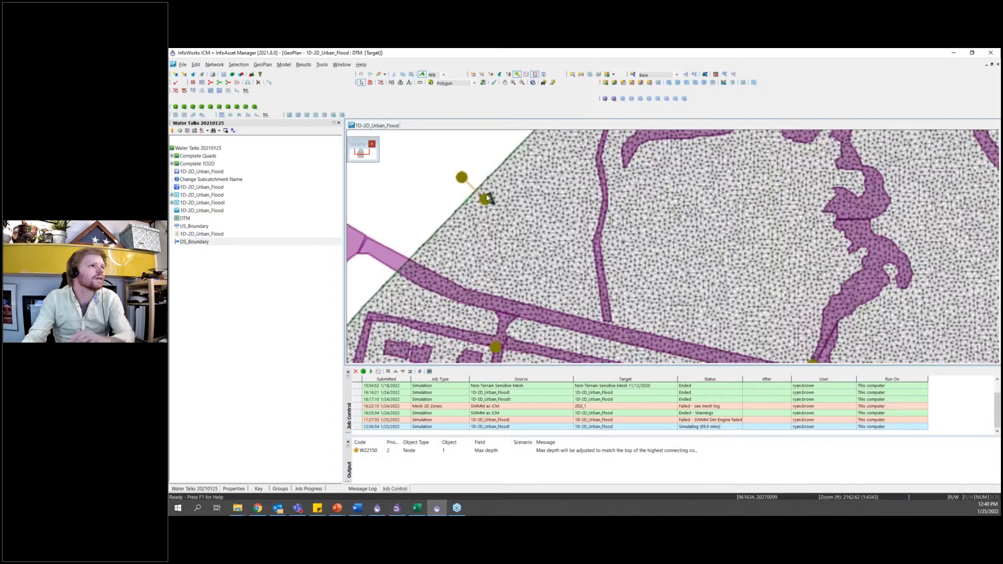
pyautogui.rightClick(486, 199)
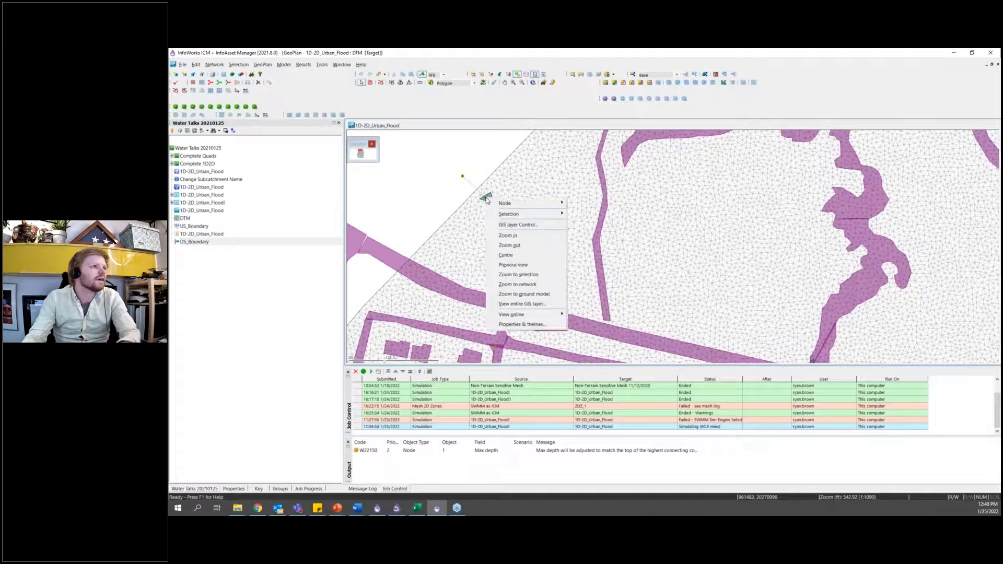
pyautogui.moveTo(502, 203)
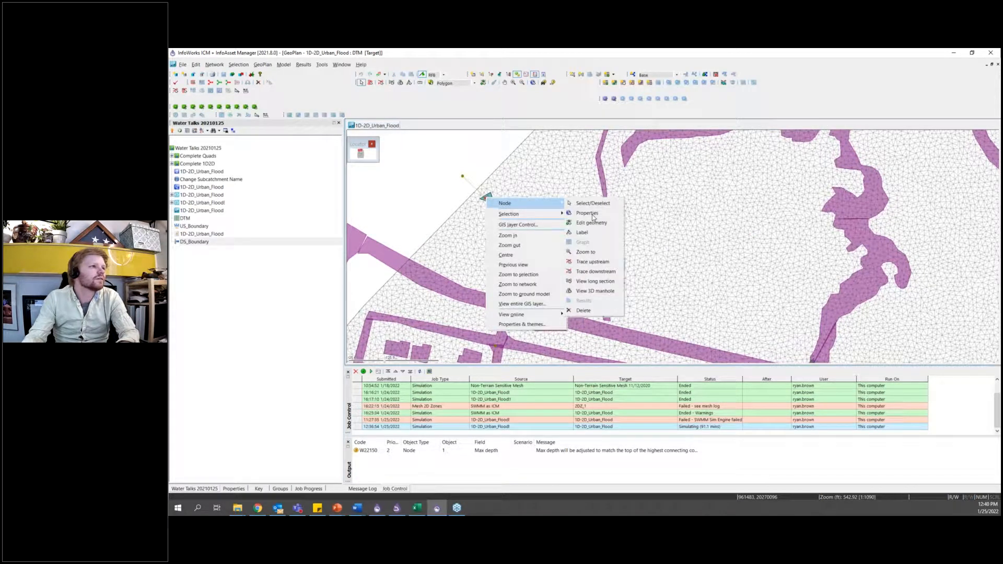
pyautogui.click(585, 311)
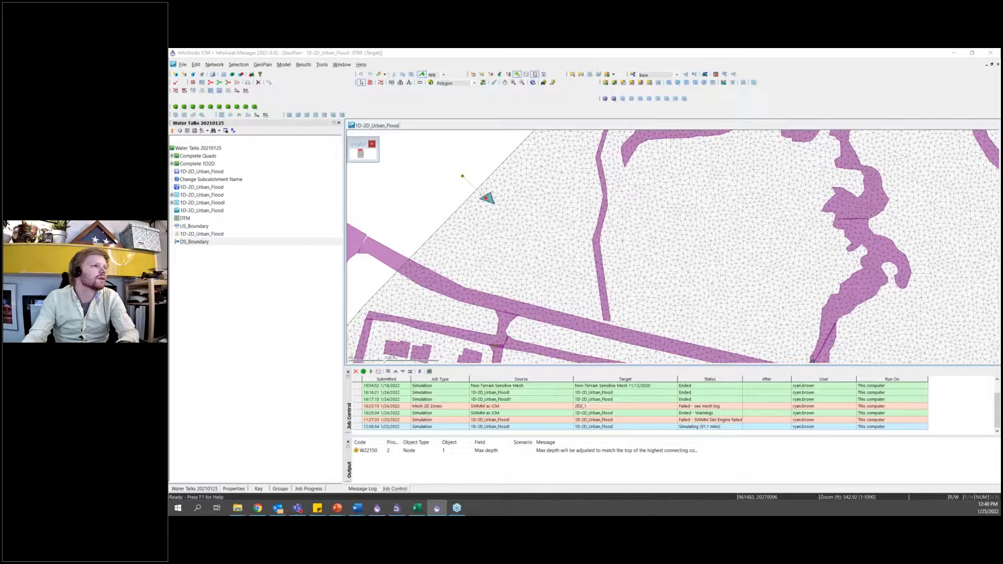
# Step: Delete porous polygon 1 at the former node's location and the leftover link running into it from outside the mesh
pyautogui.click(488, 199)
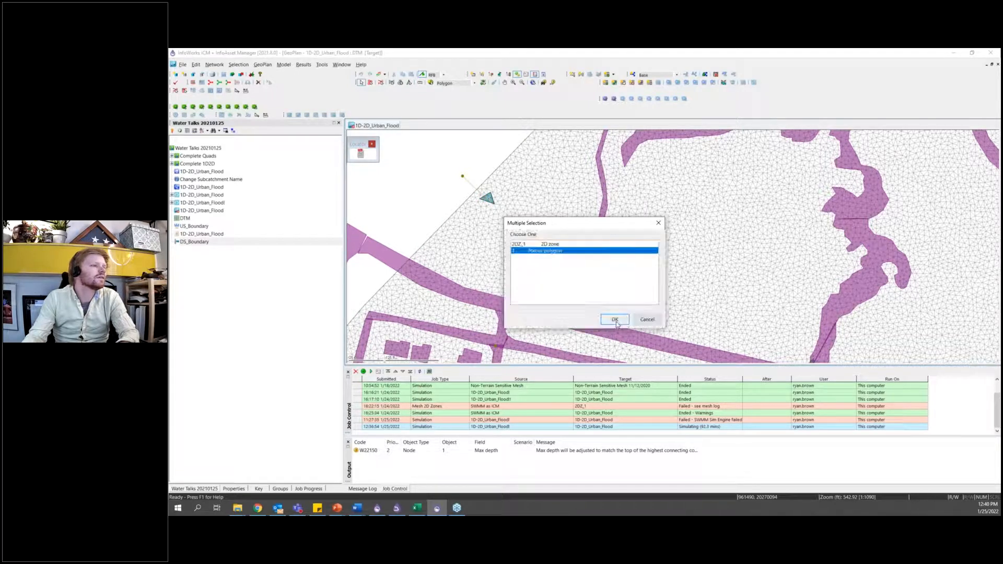
pyautogui.click(615, 320)
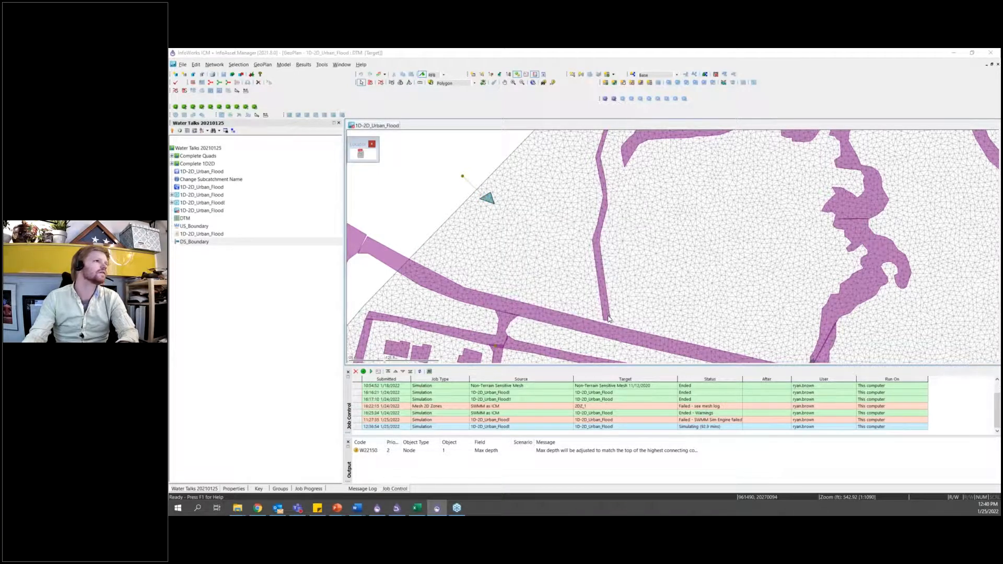
pyautogui.click(308, 108)
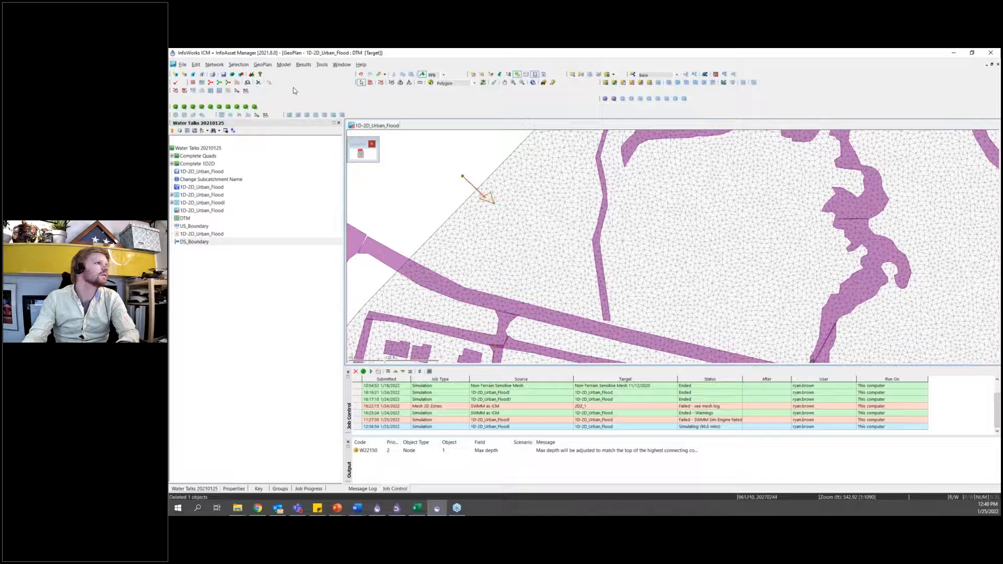
pyautogui.click(258, 82)
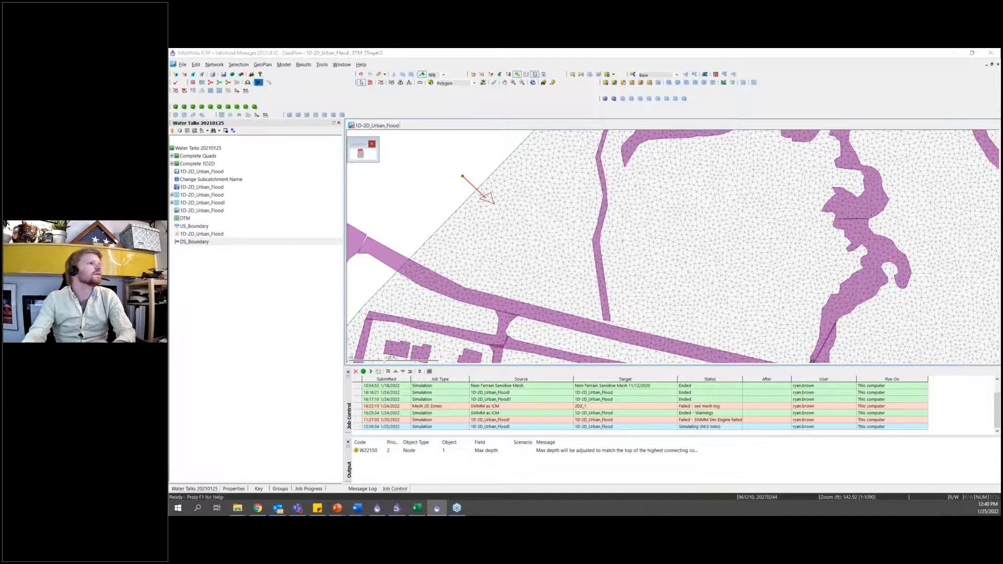
# Step: Validate the network and start remeshing 2D zone 2DZ_1 immediately on this computer with the DTM ground model
pyautogui.click(176, 82)
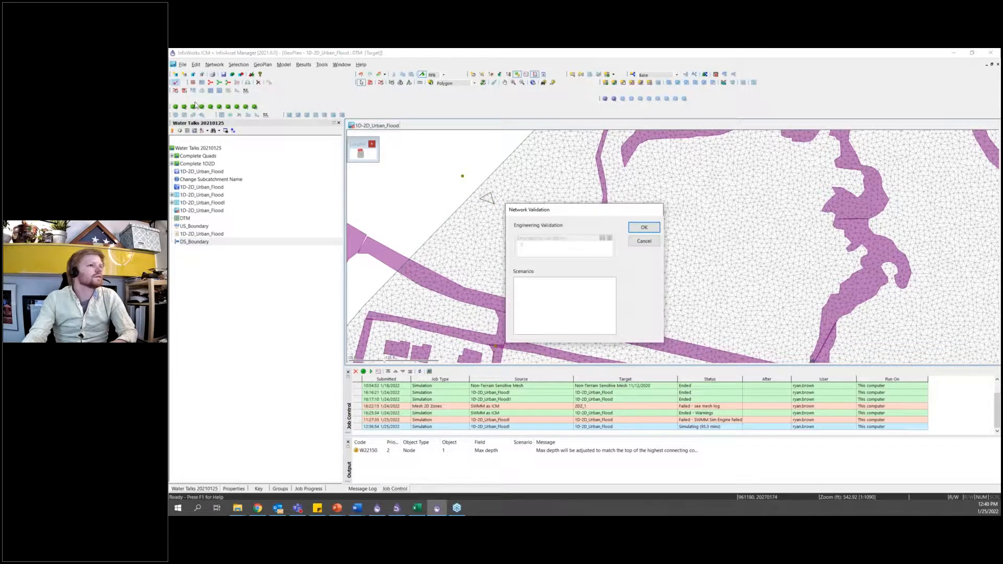
pyautogui.click(640, 227)
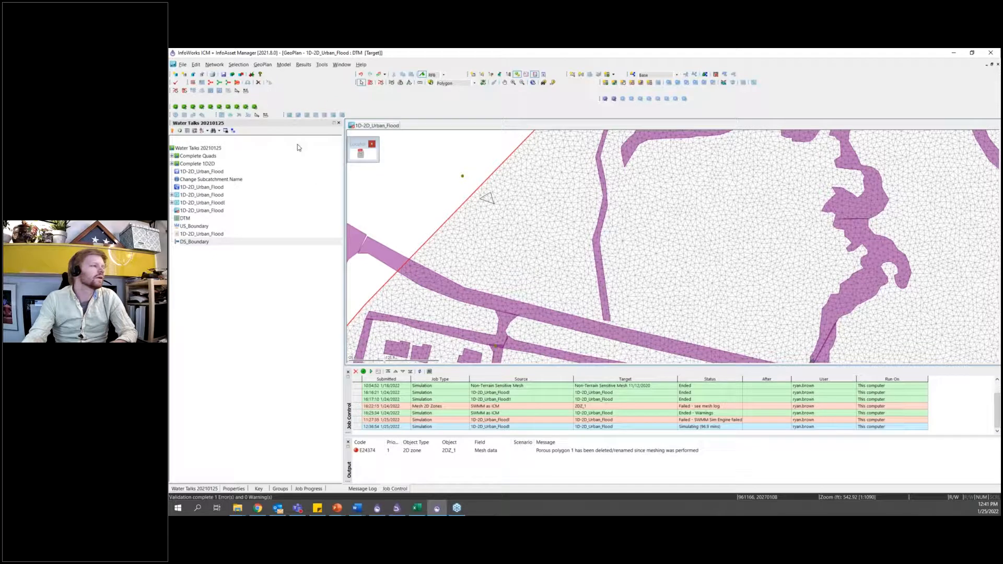
pyautogui.click(268, 66)
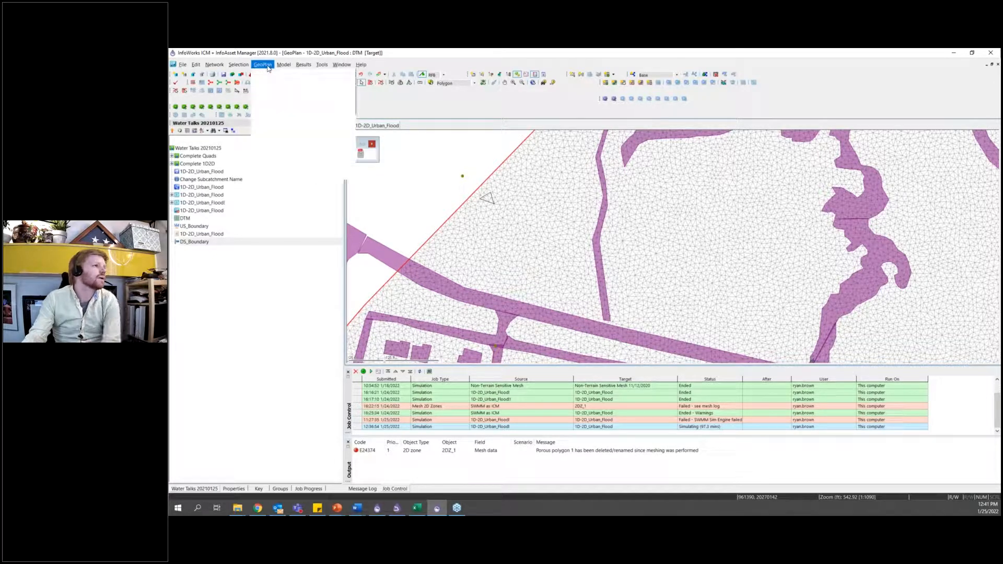
pyautogui.moveTo(284, 65)
pyautogui.click(291, 84)
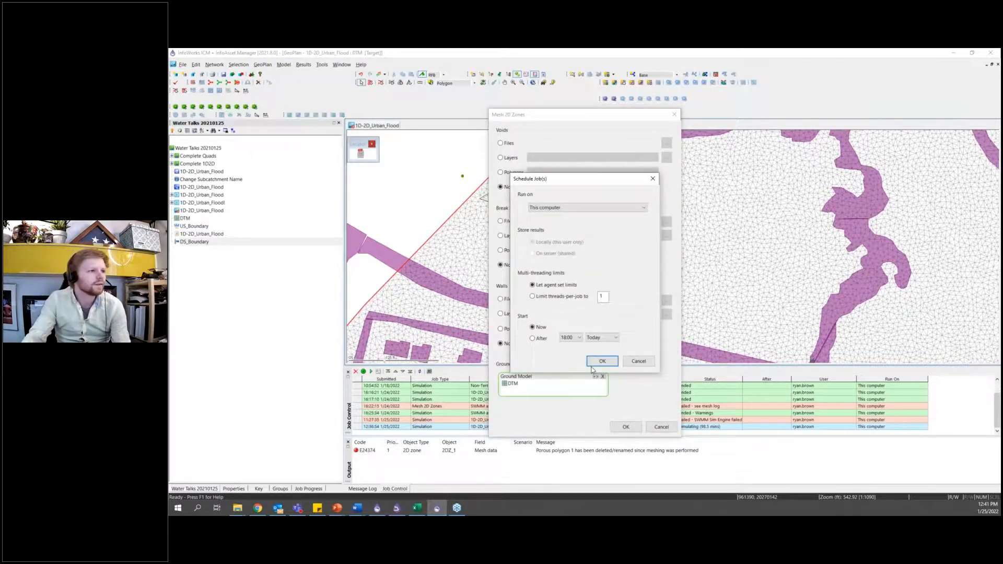
pyautogui.click(596, 360)
pyautogui.click(625, 427)
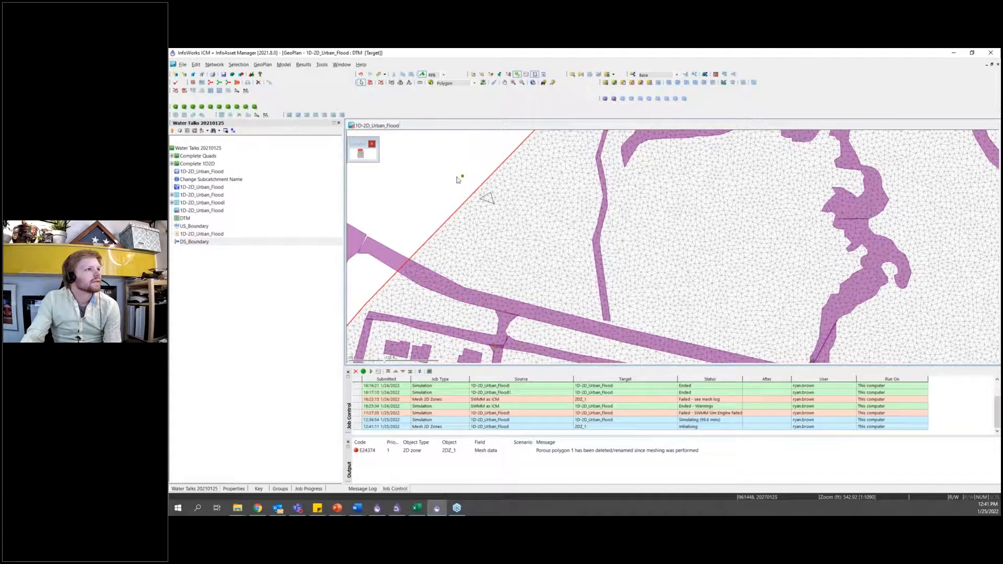
# Step: Load the finished mesh into 2D zone 2DZ_1, validate the network again and save the changes
pyautogui.moveTo(485, 223); pyautogui.dragTo(519, 256)
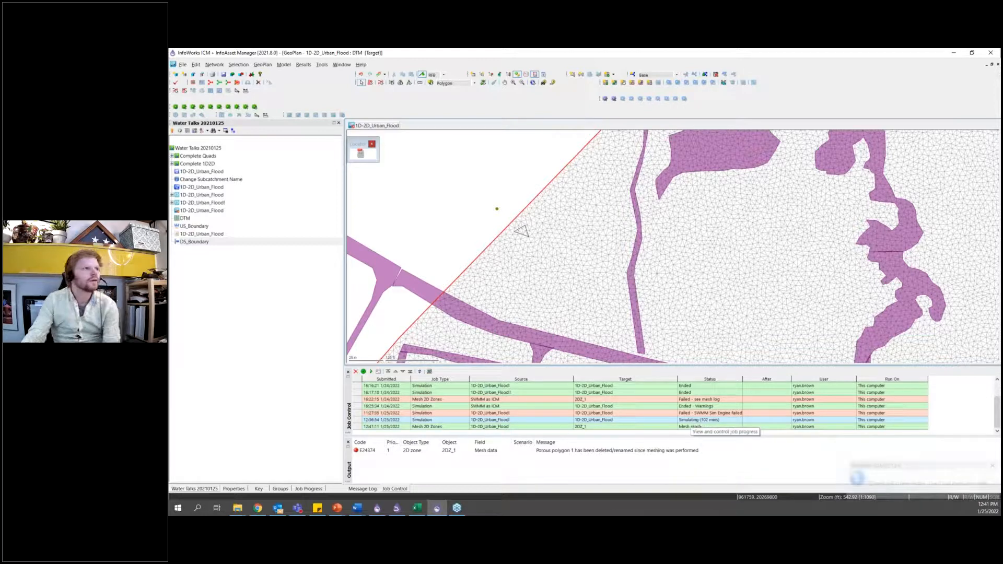
pyautogui.doubleClick(707, 428)
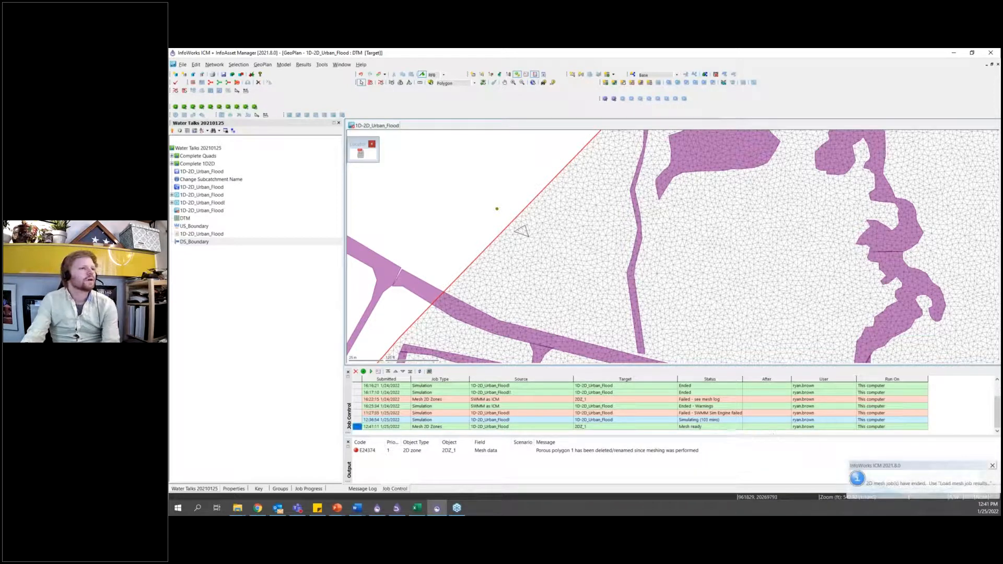
pyautogui.click(620, 349)
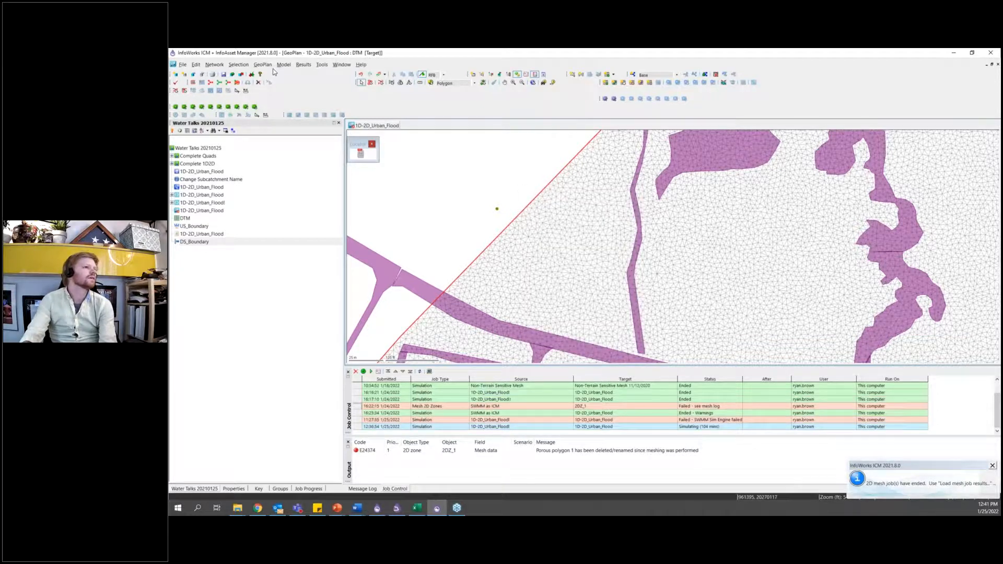
pyautogui.click(176, 83)
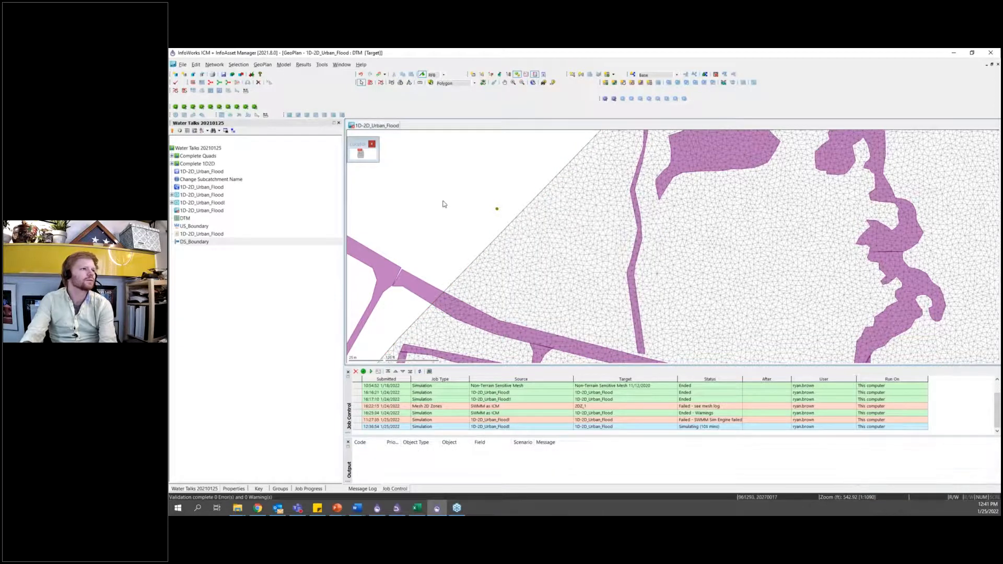
pyautogui.scroll(-2, 443, 204)
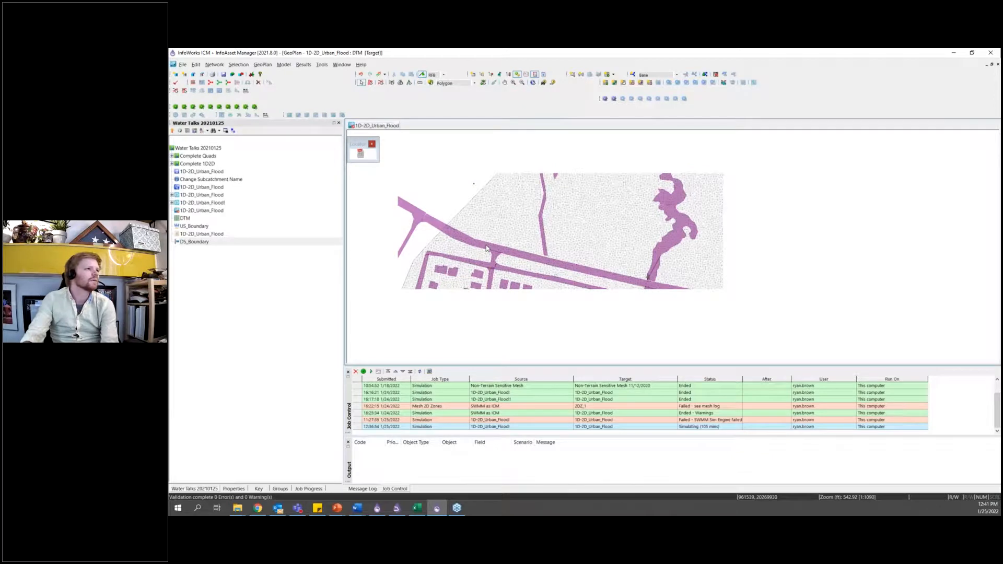
pyautogui.moveTo(411, 257); pyautogui.dragTo(466, 186)
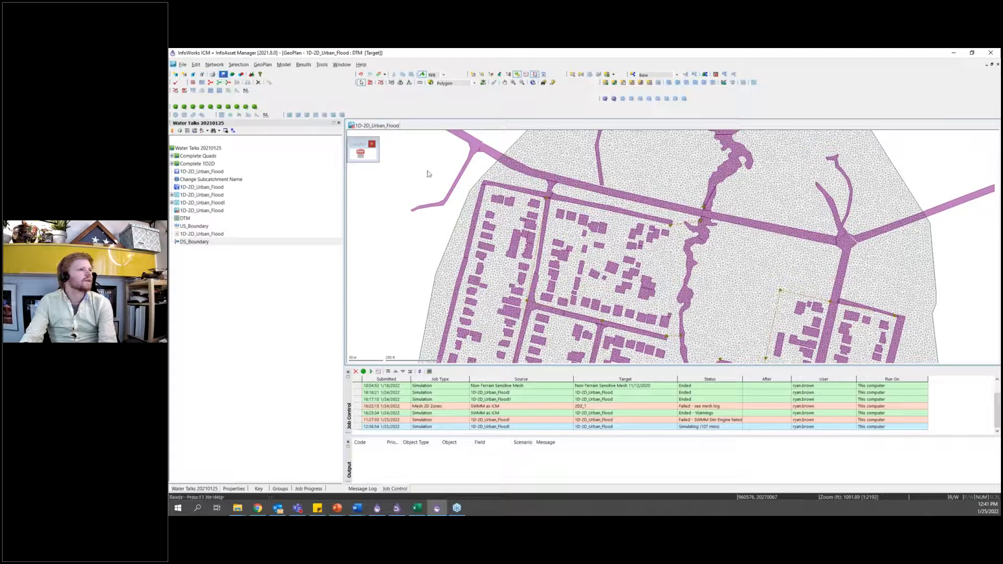
# Step: Open the properties of 2D zone 2DZ_1 and review its triangle area, boundary and roughness settings against the mesh
pyautogui.click(678, 213)
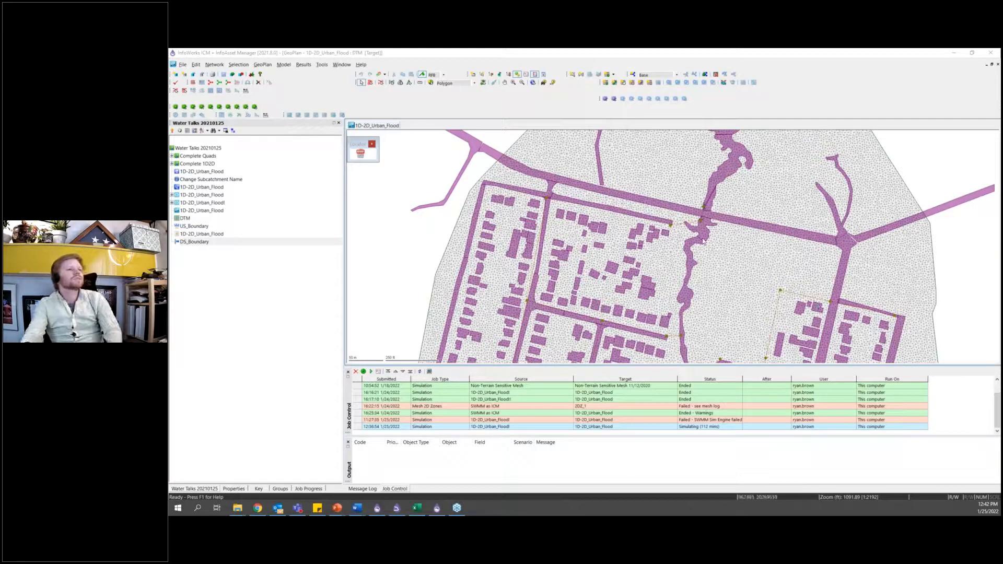
pyautogui.middleClick(719, 184)
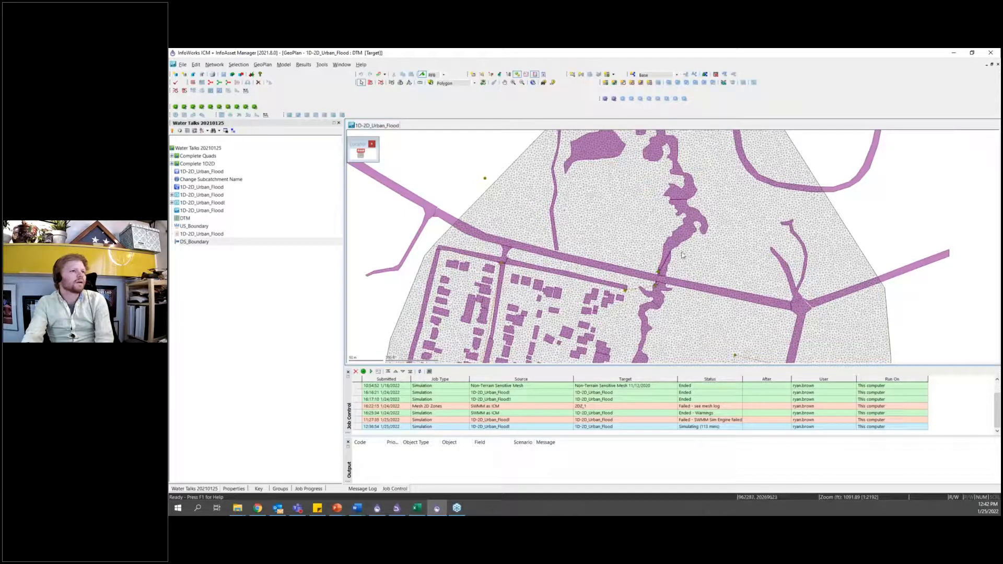
pyautogui.click(490, 188)
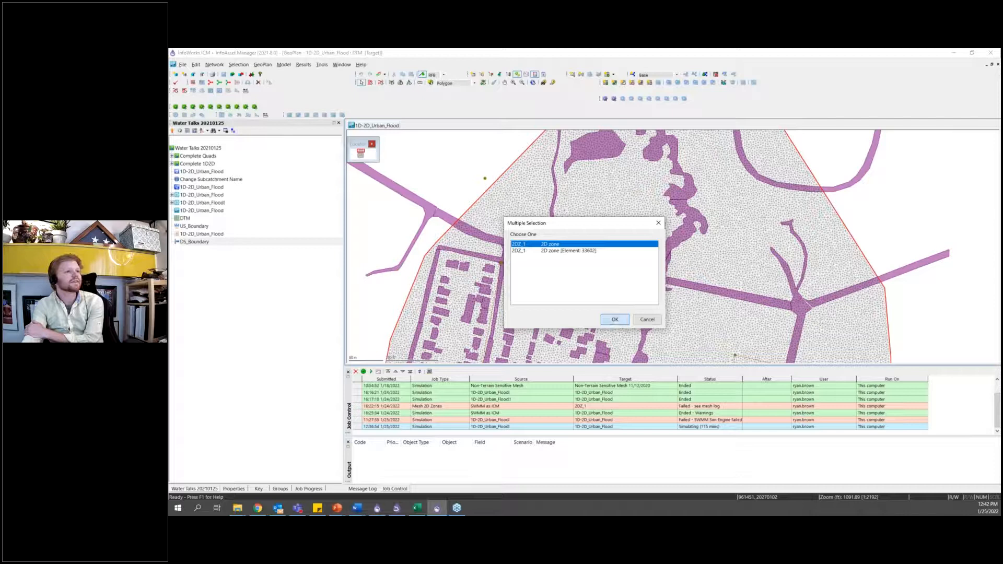
pyautogui.click(615, 319)
pyautogui.moveTo(437, 199); pyautogui.dragTo(500, 154)
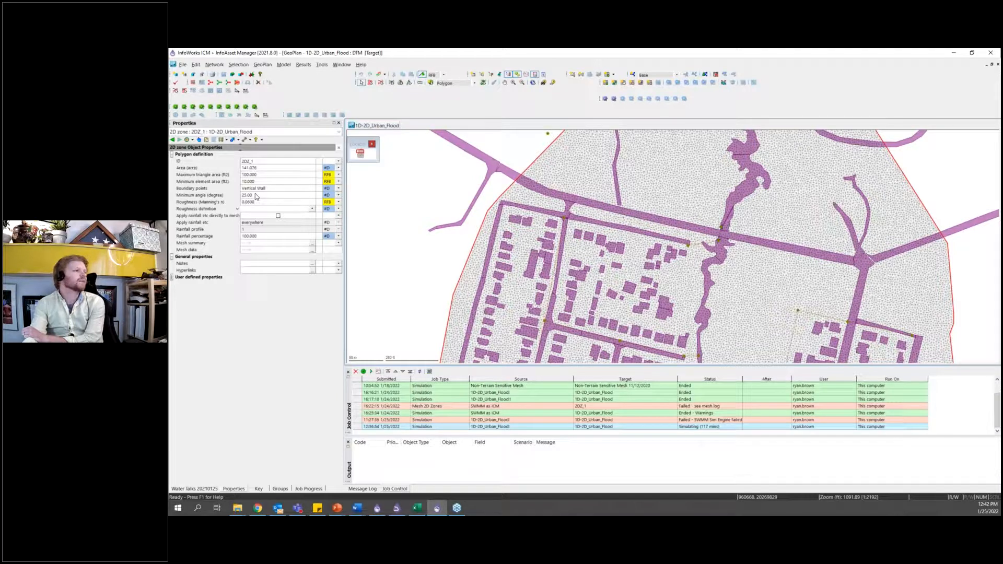
pyautogui.moveTo(651, 281); pyautogui.dragTo(639, 240)
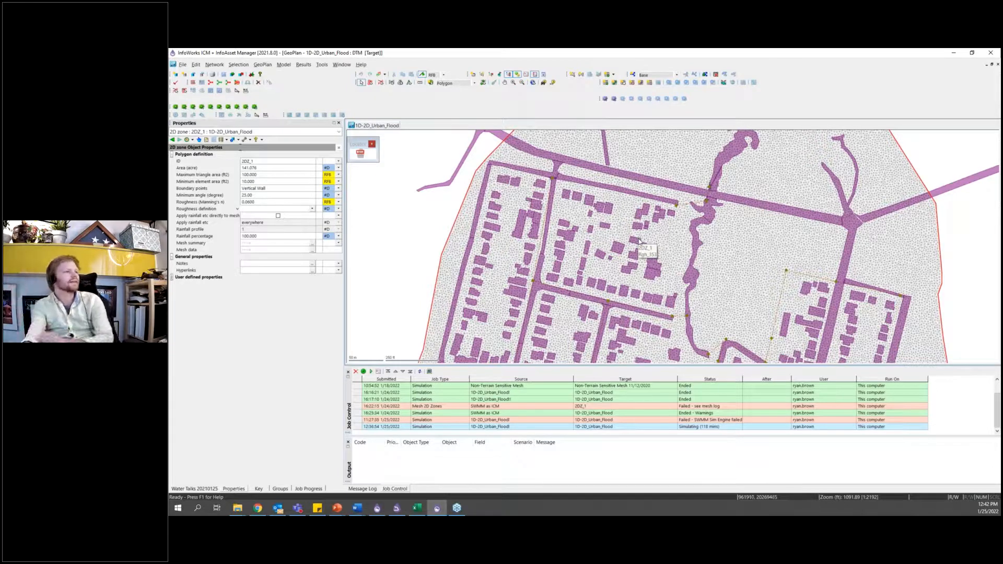
pyautogui.moveTo(616, 320); pyautogui.dragTo(645, 277)
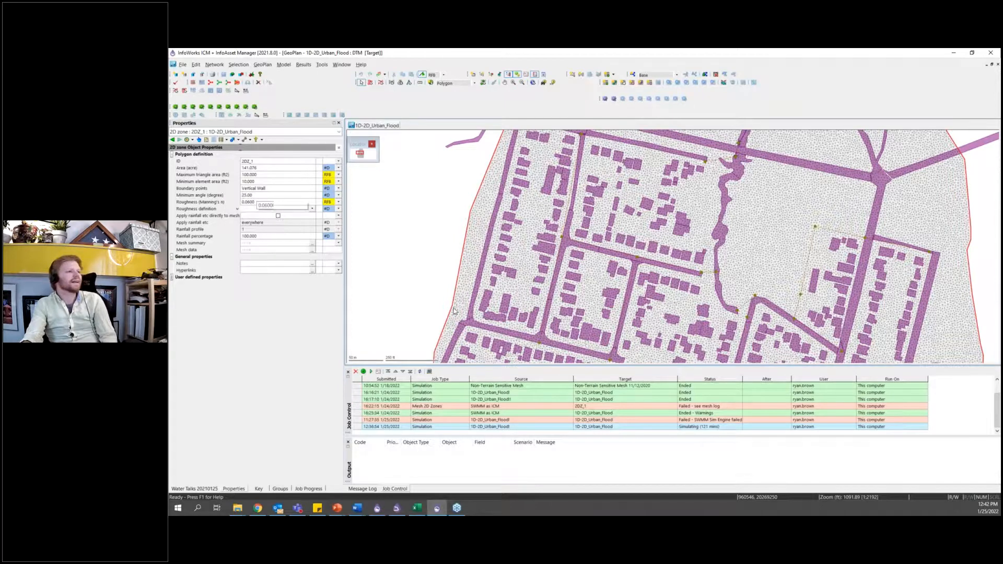
# Step: Examine the southern part of the 2D mesh, following the zone boundary, roads, buildings and creek near its edge
pyautogui.moveTo(514, 355); pyautogui.dragTo(541, 263)
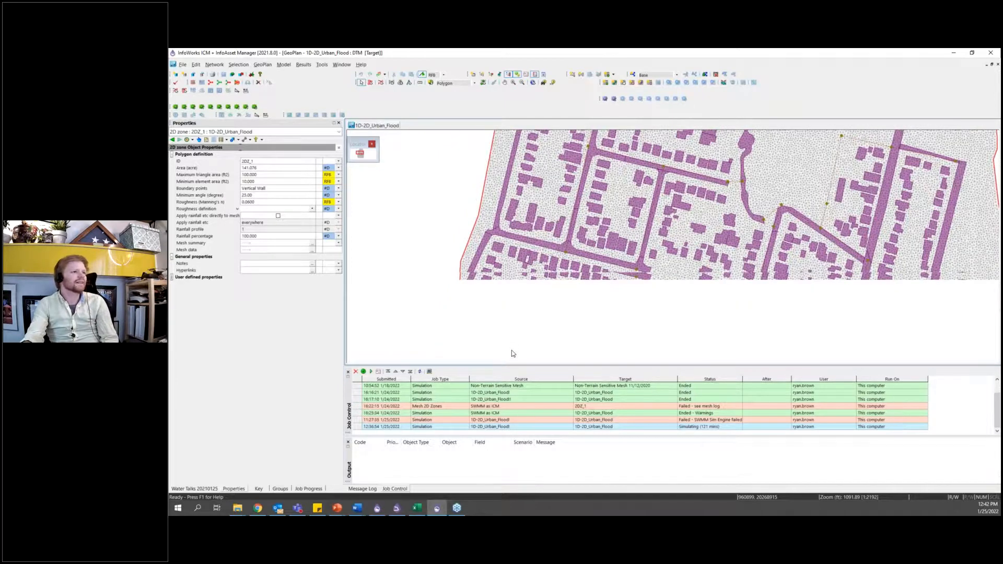
pyautogui.moveTo(449, 349); pyautogui.dragTo(450, 310)
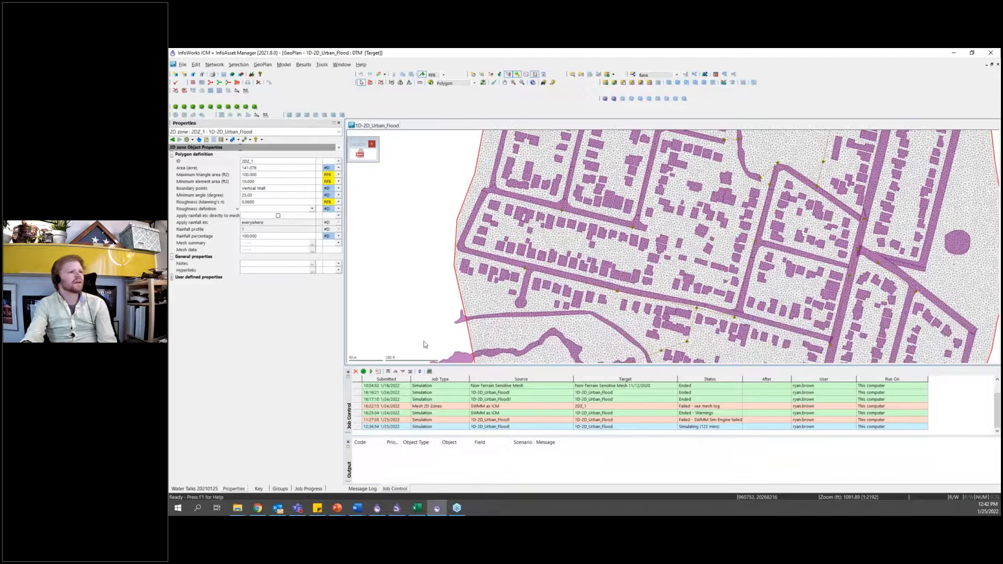
pyautogui.moveTo(442, 352); pyautogui.dragTo(454, 252)
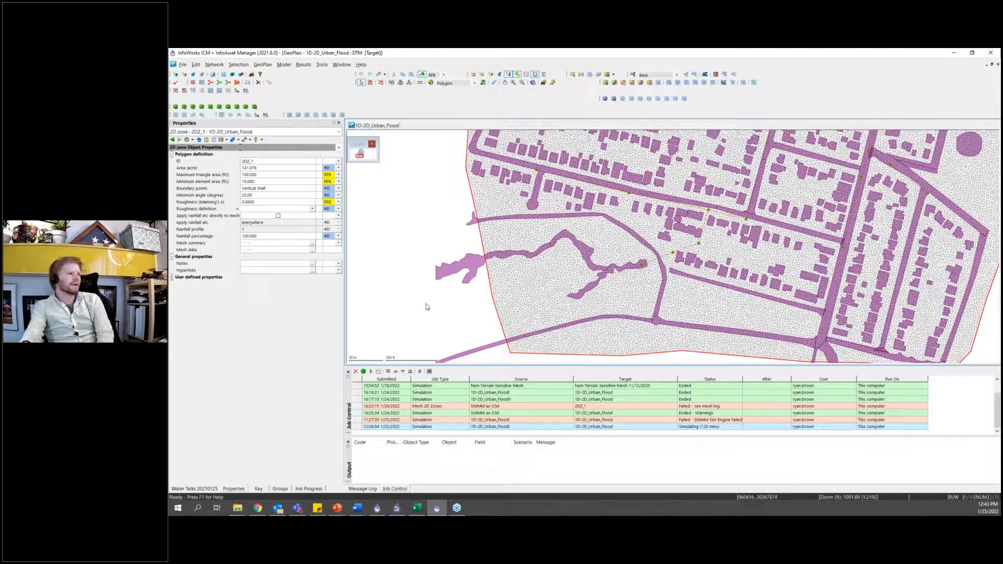
pyautogui.moveTo(446, 310); pyautogui.dragTo(429, 307)
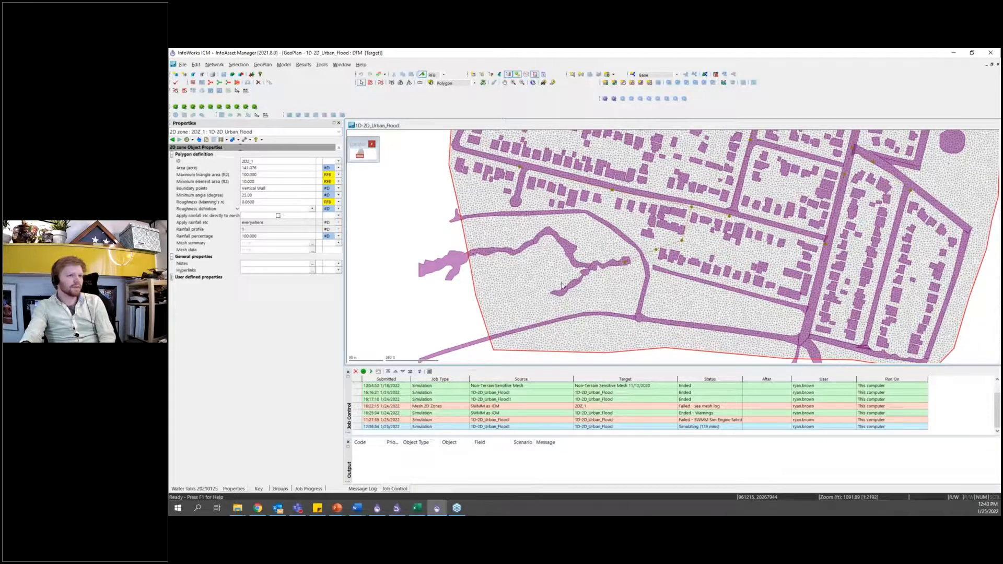
pyautogui.moveTo(637, 347); pyautogui.dragTo(613, 327)
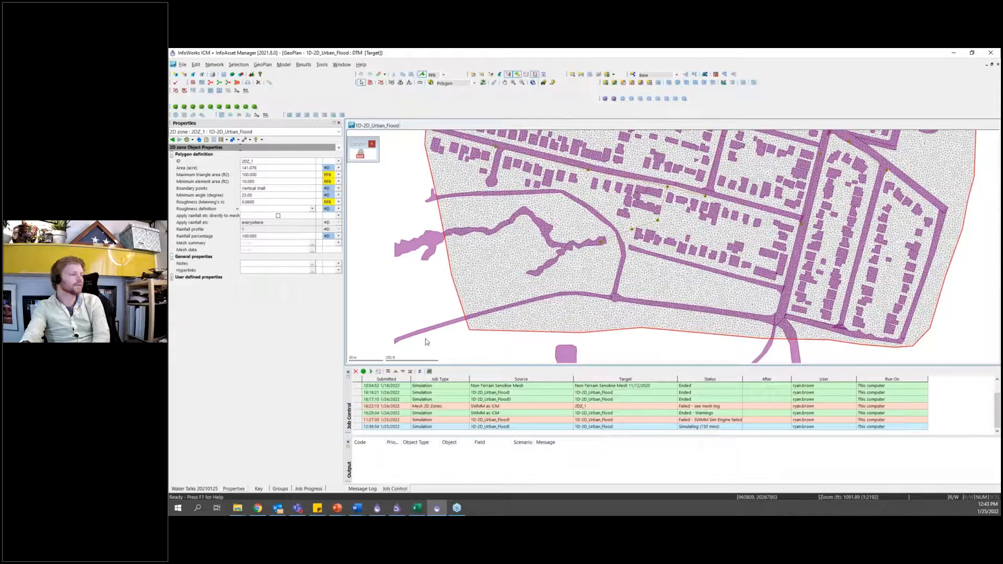
# Step: Switch to XPSWMM to compare the creek cross-sections and land use in the southern area, and return to InfoWorks ICM
pyautogui.click(377, 510)
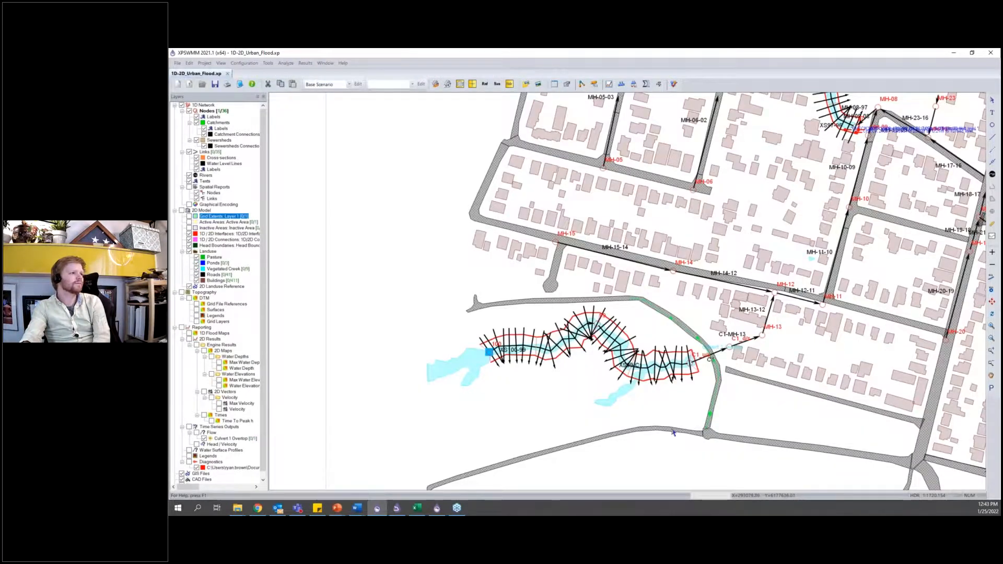
pyautogui.moveTo(678, 428); pyautogui.dragTo(662, 356)
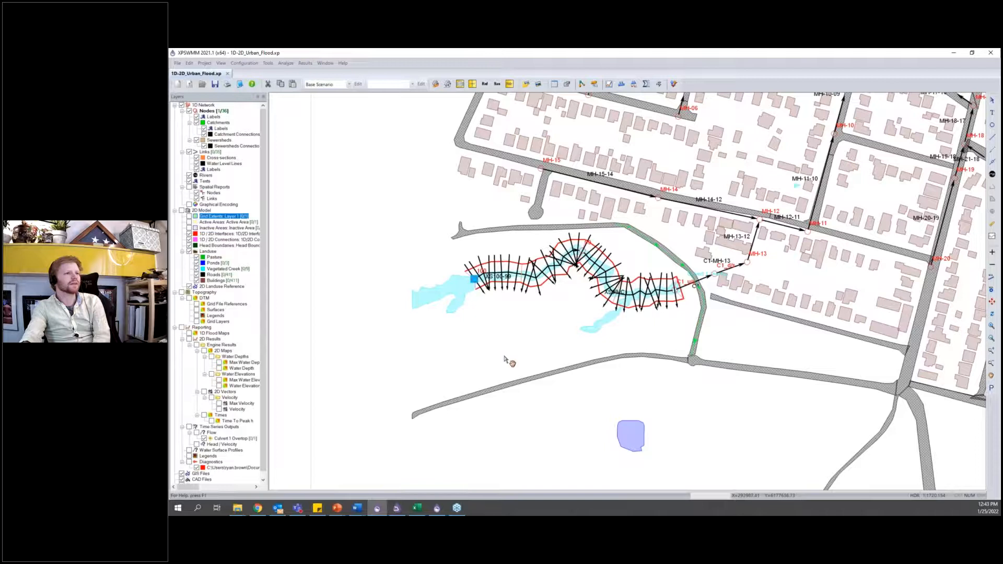
pyautogui.moveTo(511, 352); pyautogui.dragTo(405, 364)
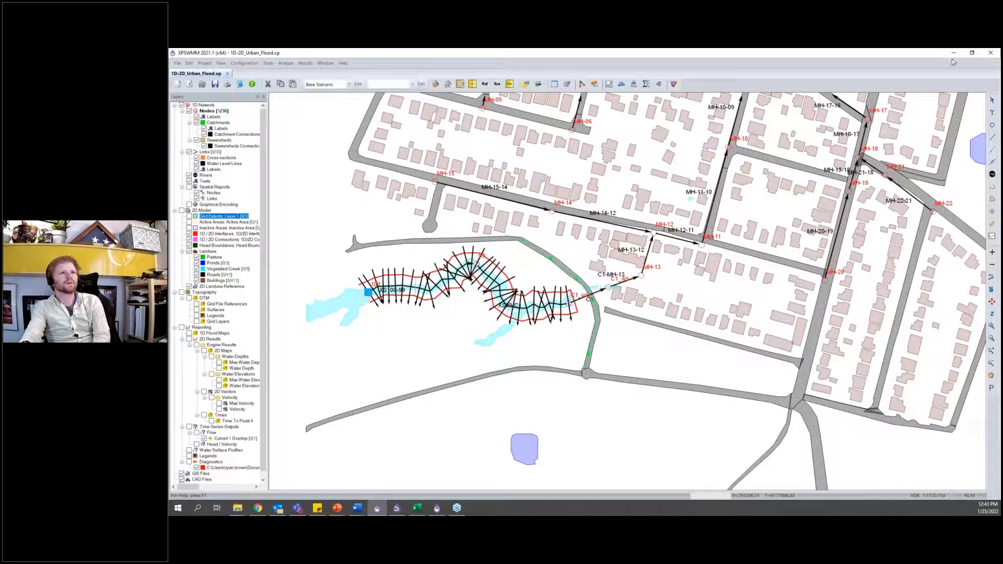
pyautogui.hotkey('alt', 'Tab')
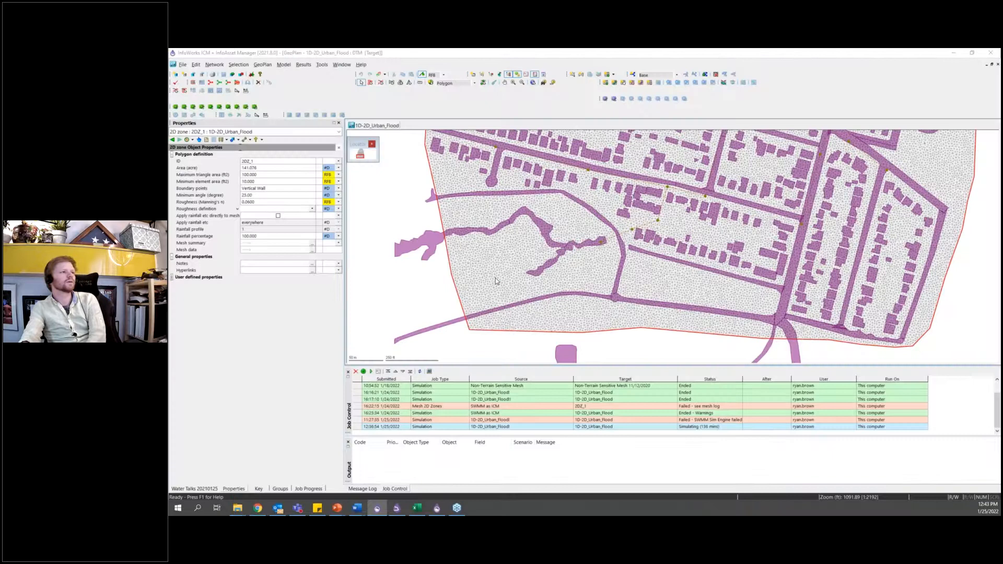
# Step: Create a new InfoWorks network named SWMM in ICM in the Water Talks 20210125 group
pyautogui.click(193, 490)
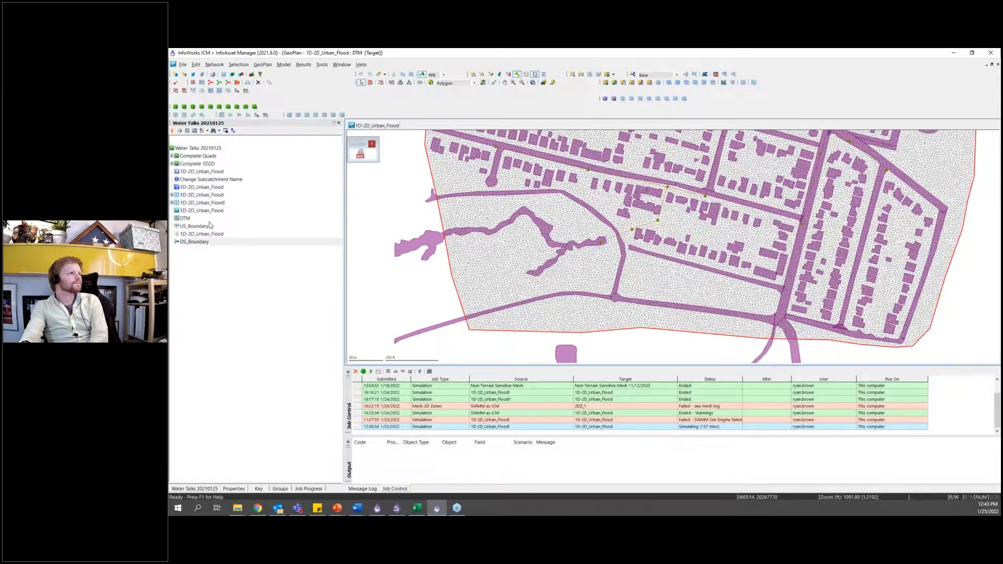
pyautogui.click(194, 149)
pyautogui.rightClick(194, 148)
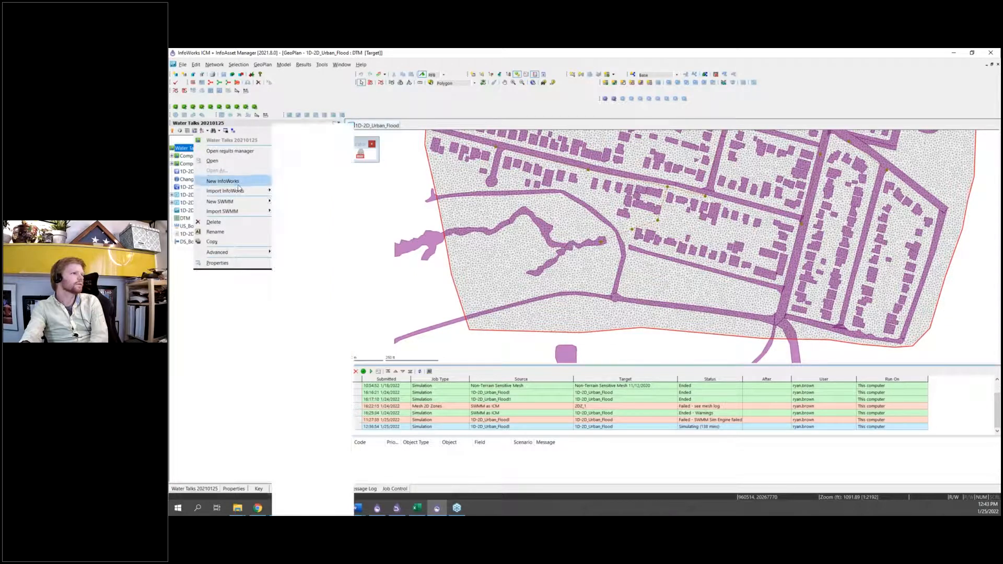
pyautogui.moveTo(230, 180)
pyautogui.click(312, 140)
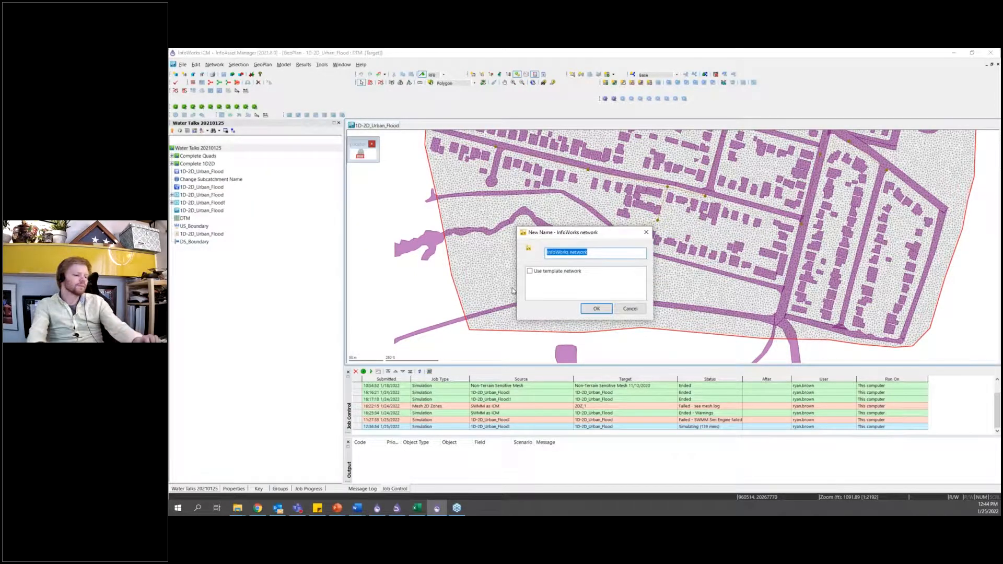
pyautogui.write('SWMM in ICM')
pyautogui.press('Return')
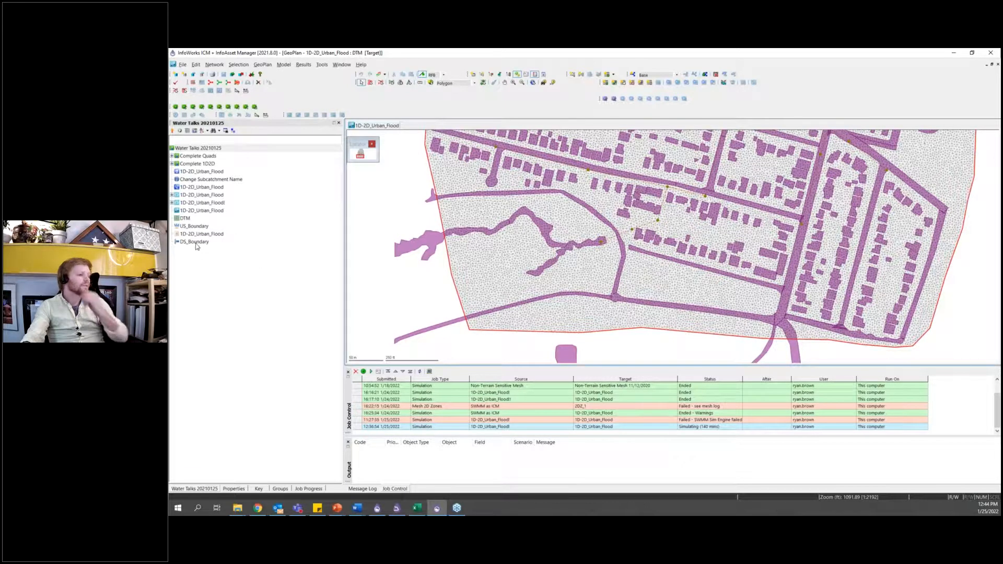
# Step: Open the progress details of the running 1D-2D_Urban_Flood simulation and pause the job
pyautogui.click(356, 428)
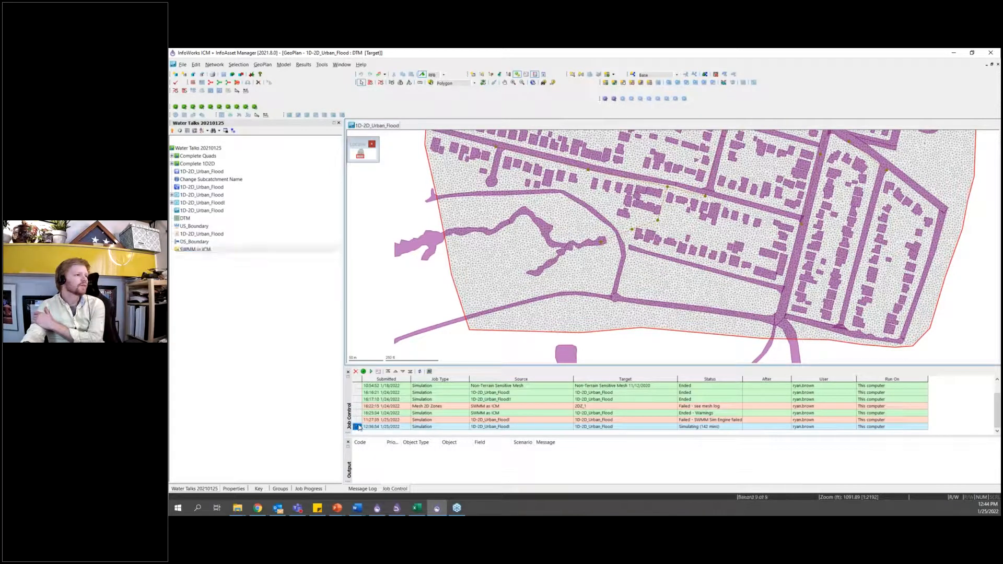
pyautogui.doubleClick(699, 428)
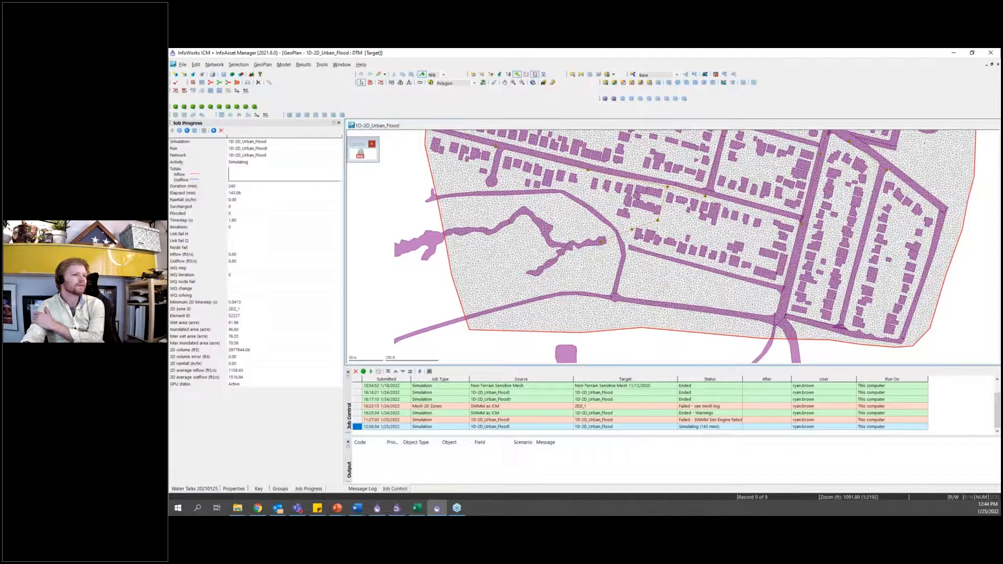
pyautogui.click(187, 131)
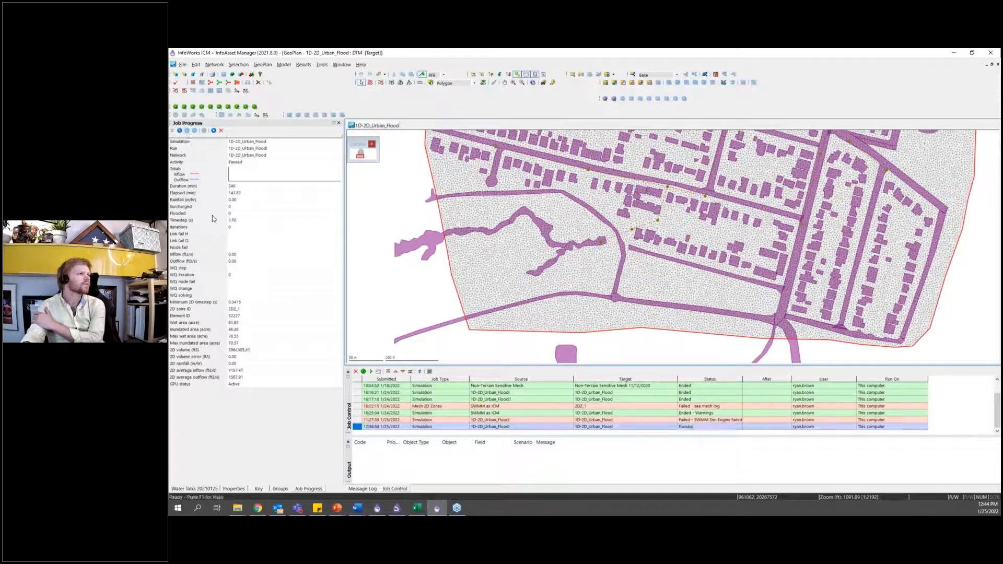
# Step: Open the SWMM in ICM network and import the latest version of the 1D-2D_Urban_Flood SWMM network into it
pyautogui.click(194, 489)
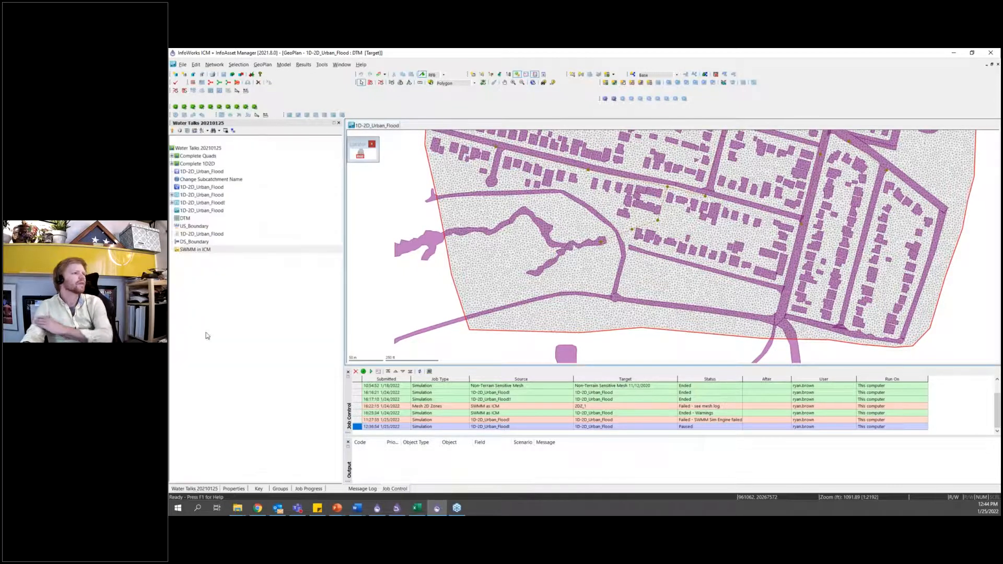
pyautogui.doubleClick(193, 250)
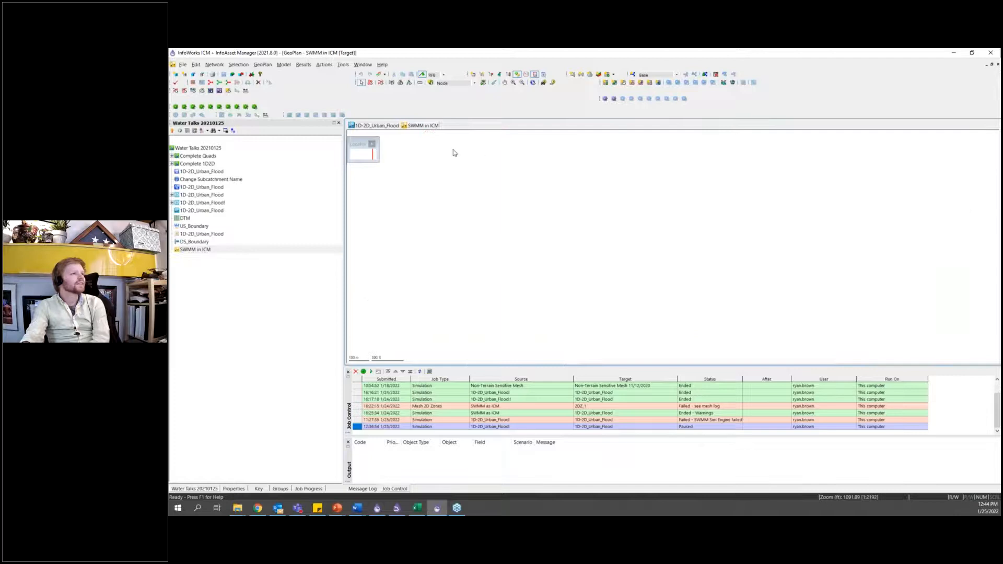
pyautogui.click(215, 65)
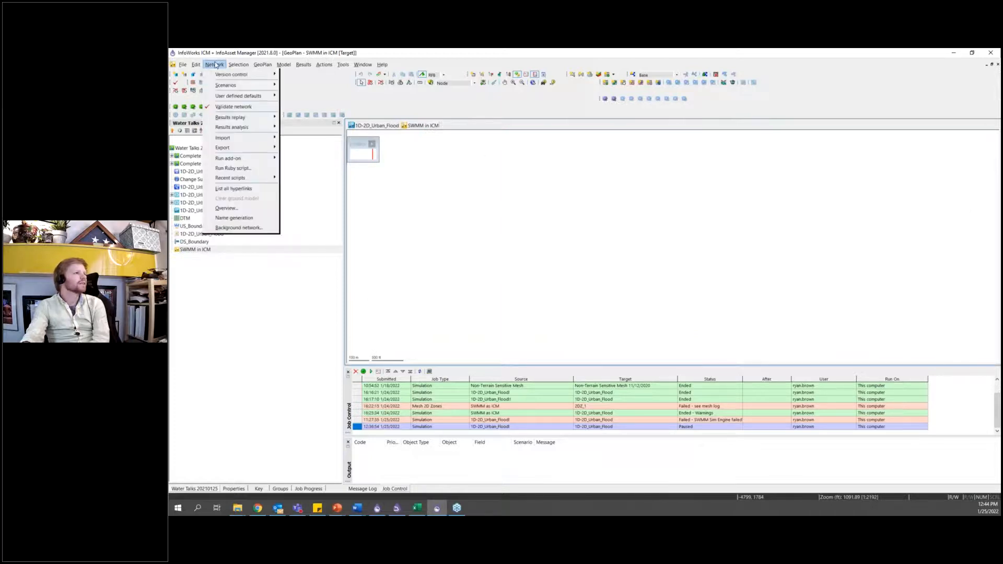
pyautogui.moveTo(228, 138)
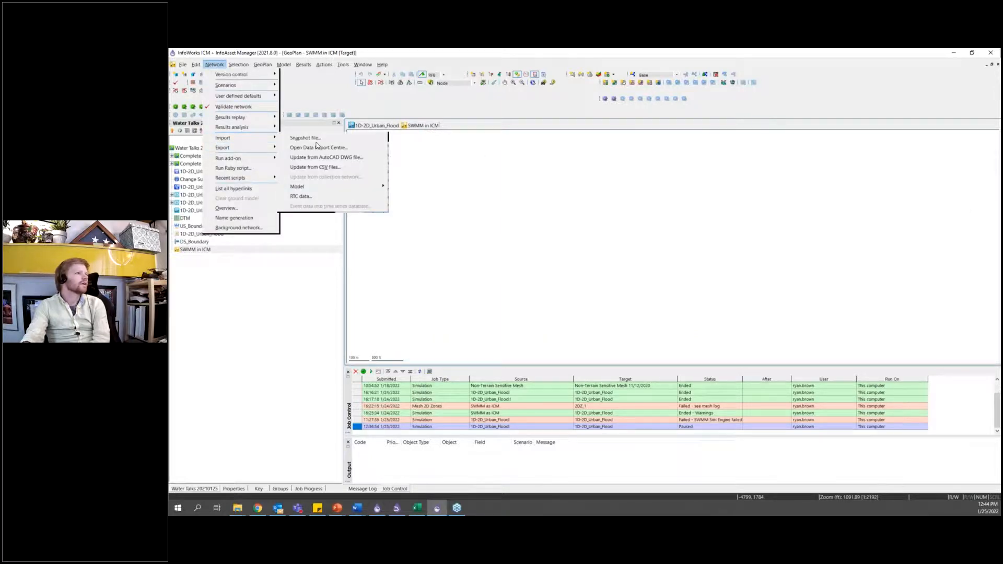
pyautogui.moveTo(328, 189)
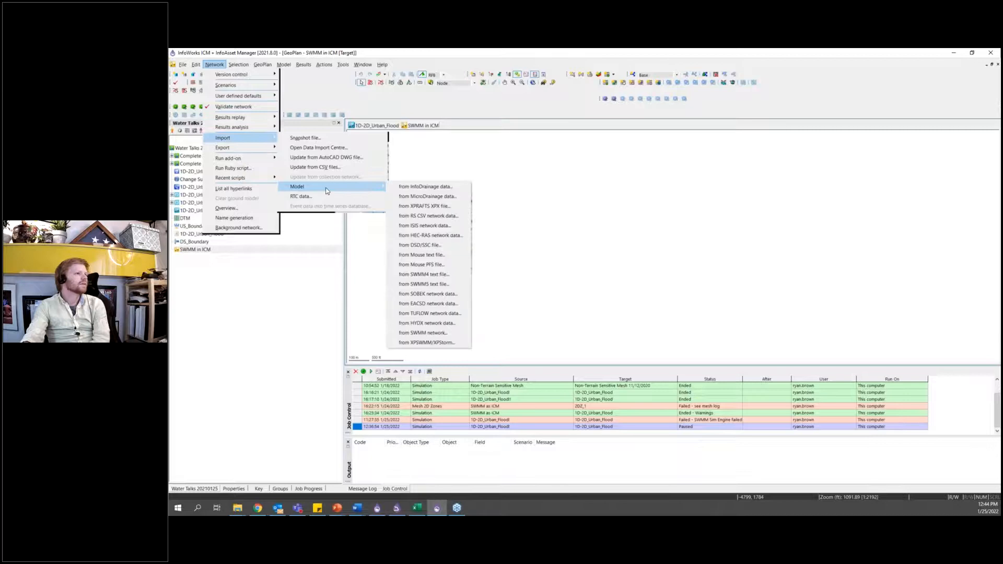
pyautogui.click(412, 333)
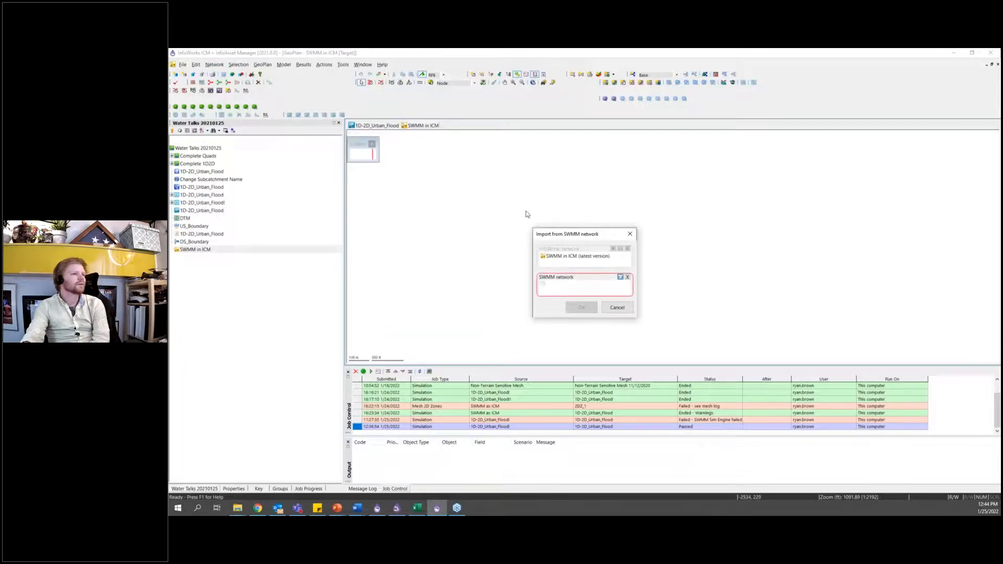
pyautogui.click(204, 212)
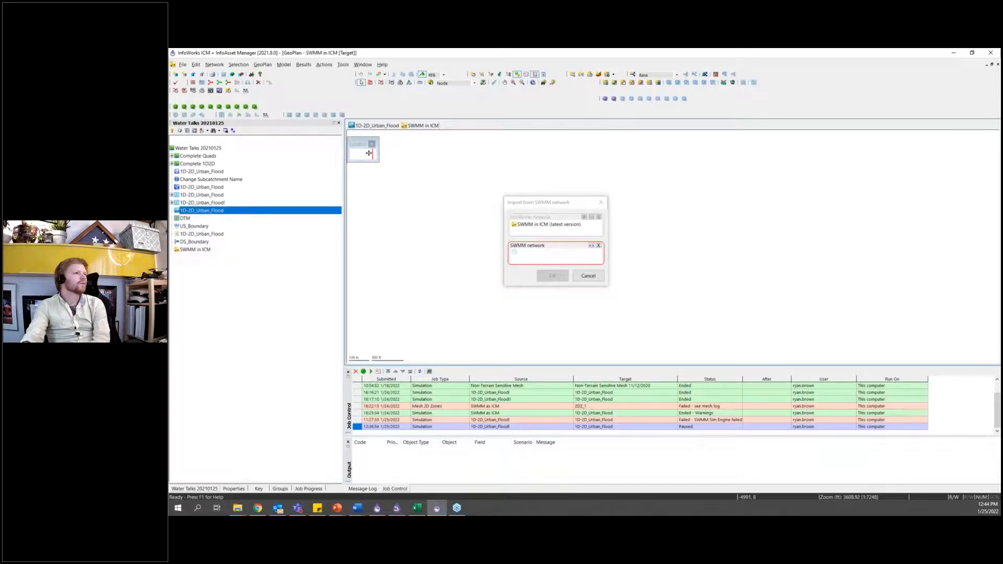
pyautogui.moveTo(235, 213); pyautogui.dragTo(523, 256)
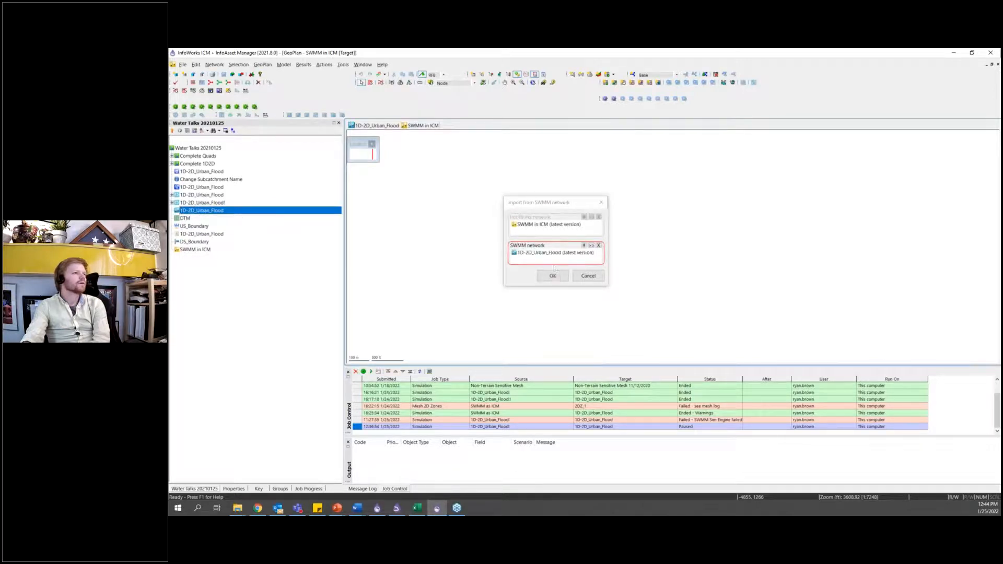
pyautogui.click(552, 275)
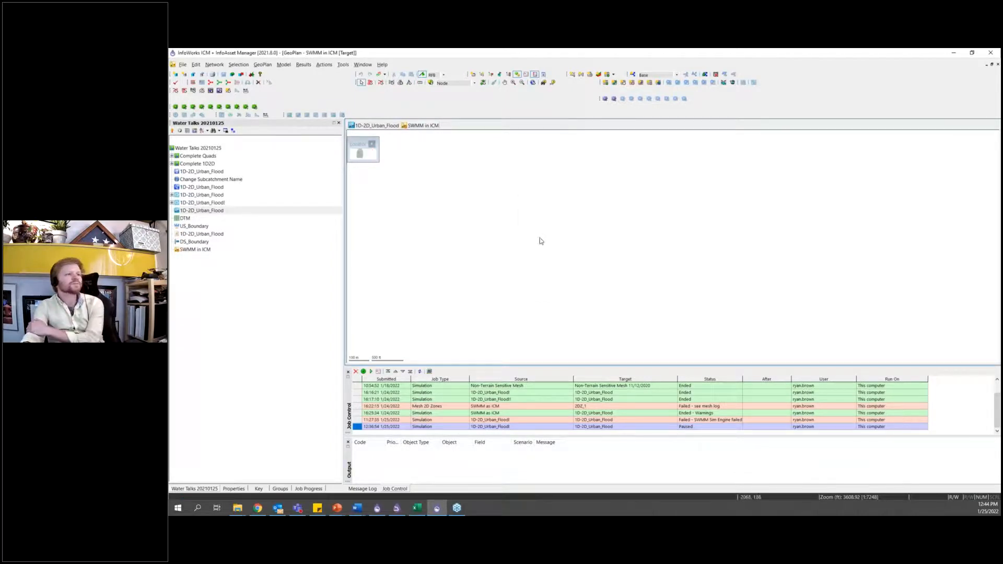
# Step: Display the whole imported network, inspect its mesh and nodes up close, and validate it without an engineering validation
pyautogui.rightClick(467, 234)
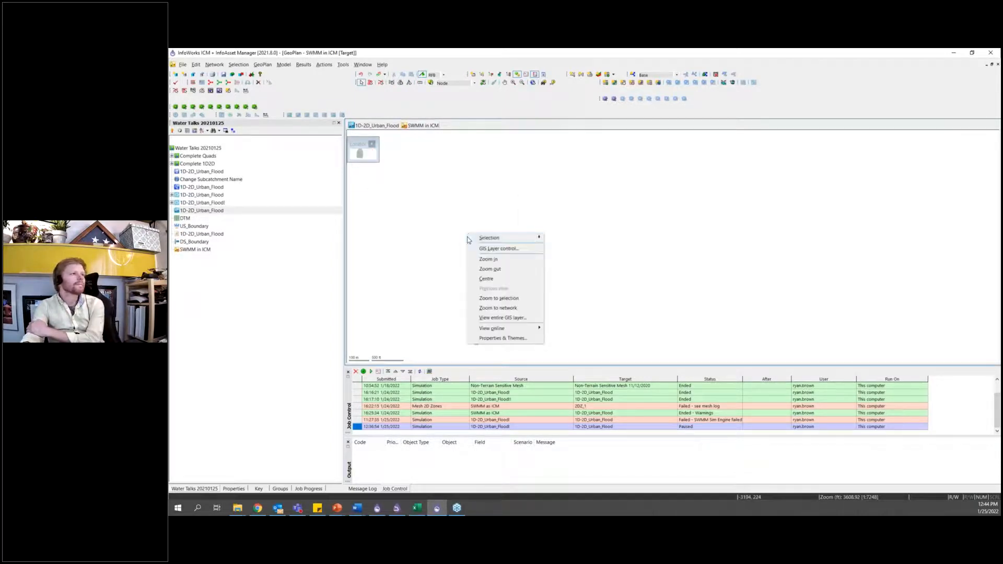
pyautogui.click(497, 310)
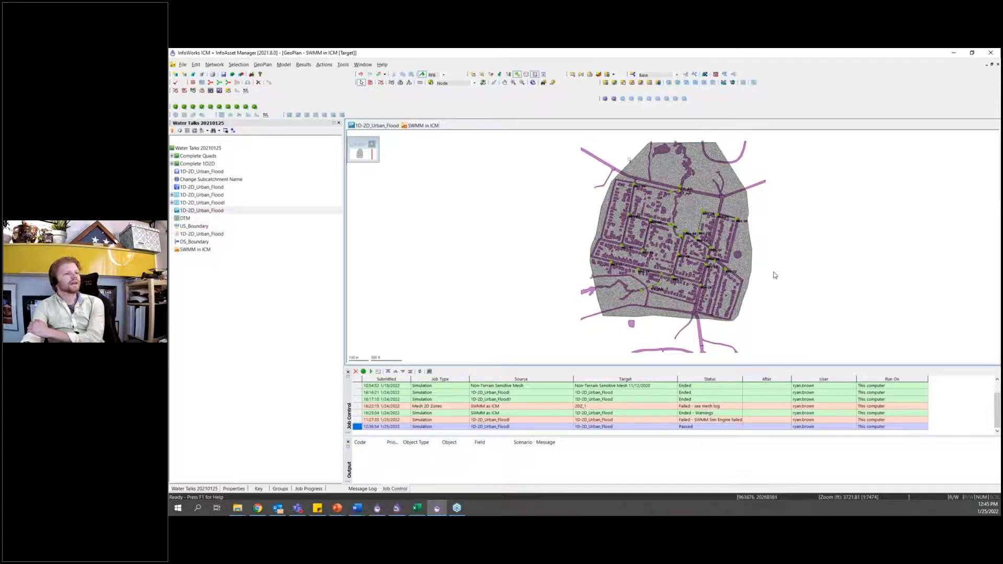
pyautogui.moveTo(774, 273); pyautogui.dragTo(703, 277)
pyautogui.scroll(5, 605, 265)
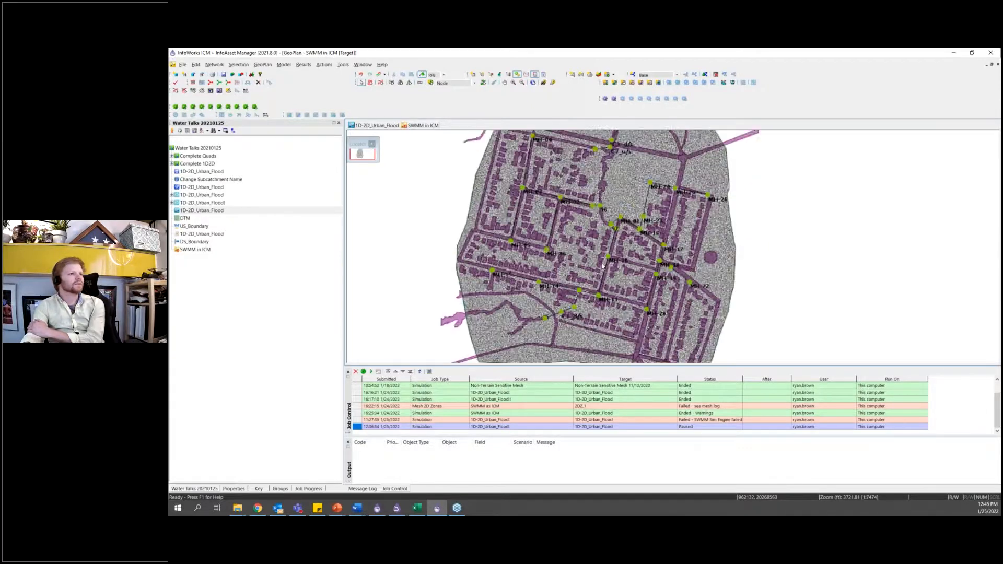
pyautogui.moveTo(605, 265); pyautogui.dragTo(652, 212)
pyautogui.click(175, 82)
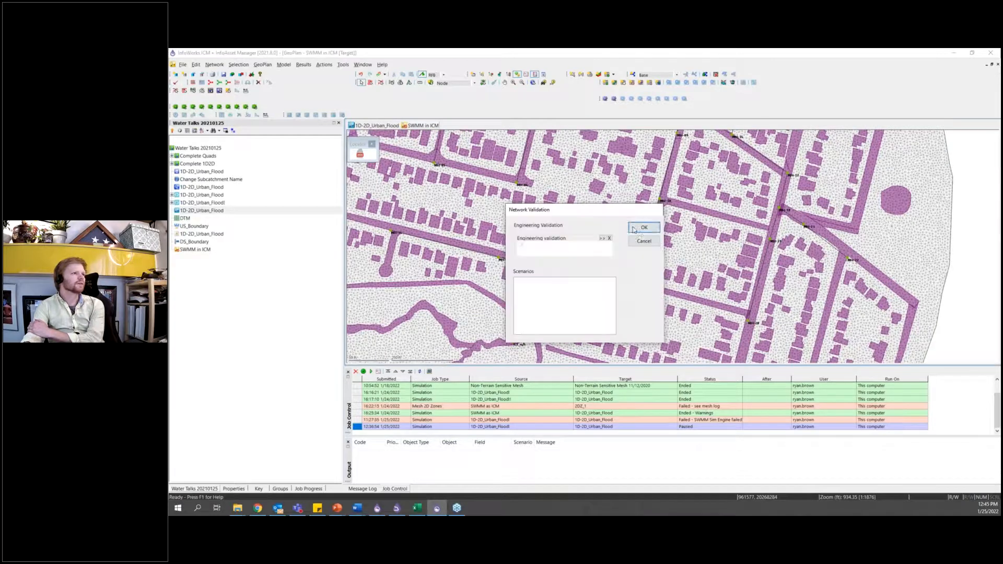
pyautogui.click(643, 229)
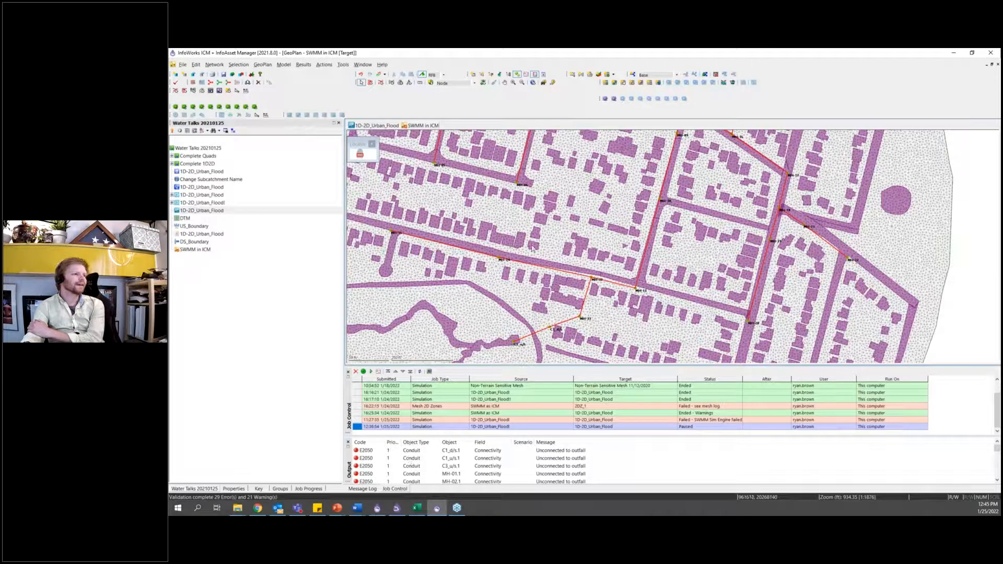
# Step: Set the flood type of all nodes in the SWMM in ICM network to 2D in the node grid and close the grid
pyautogui.click(606, 82)
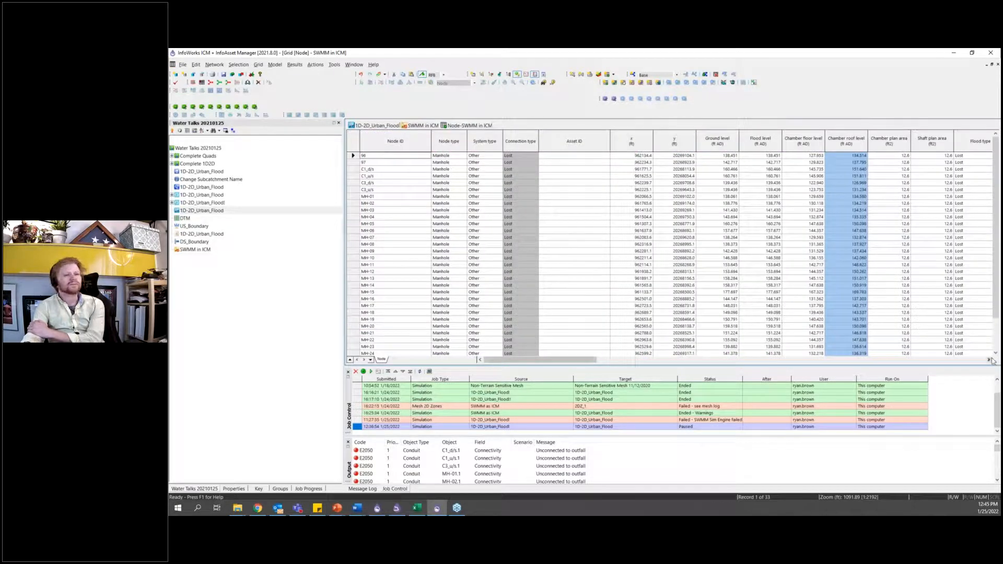
pyautogui.click(989, 362)
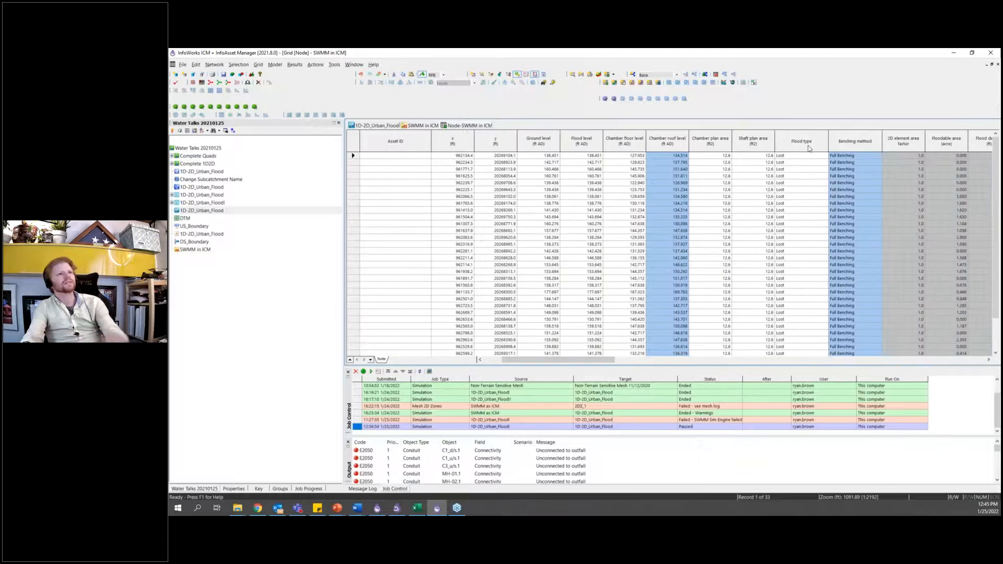
pyautogui.click(808, 147)
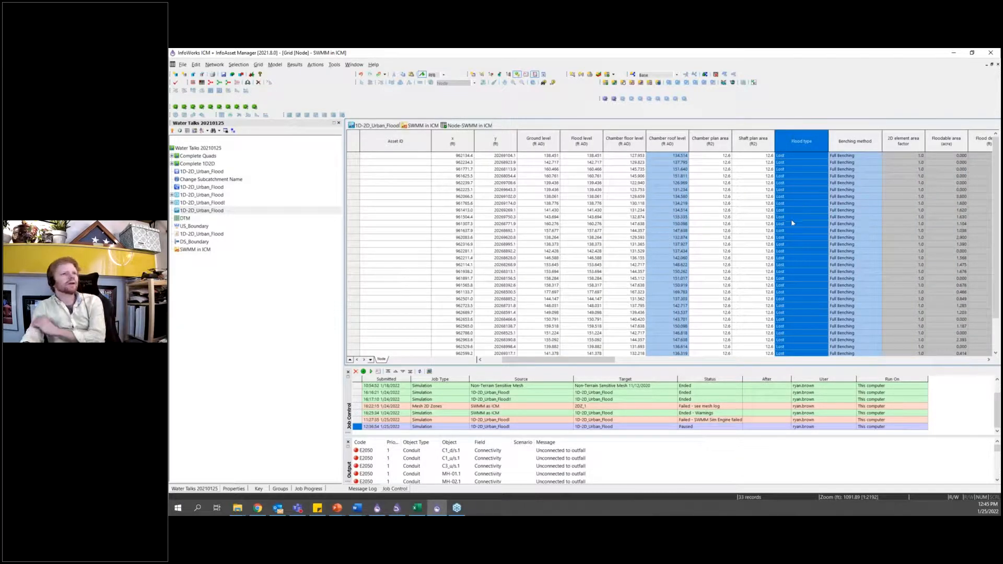
pyautogui.rightClick(798, 171)
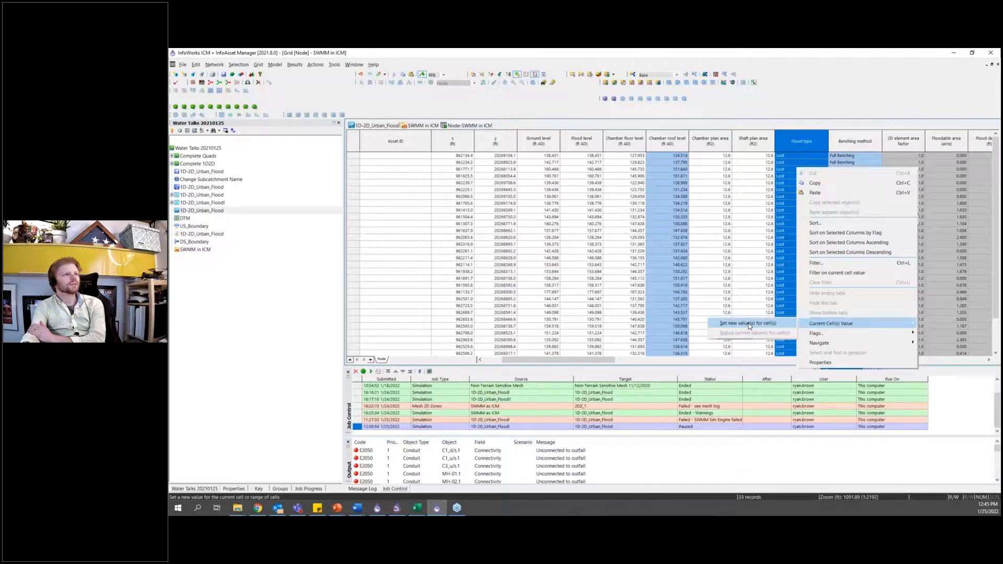
pyautogui.click(826, 327)
pyautogui.click(573, 273)
pyautogui.click(544, 302)
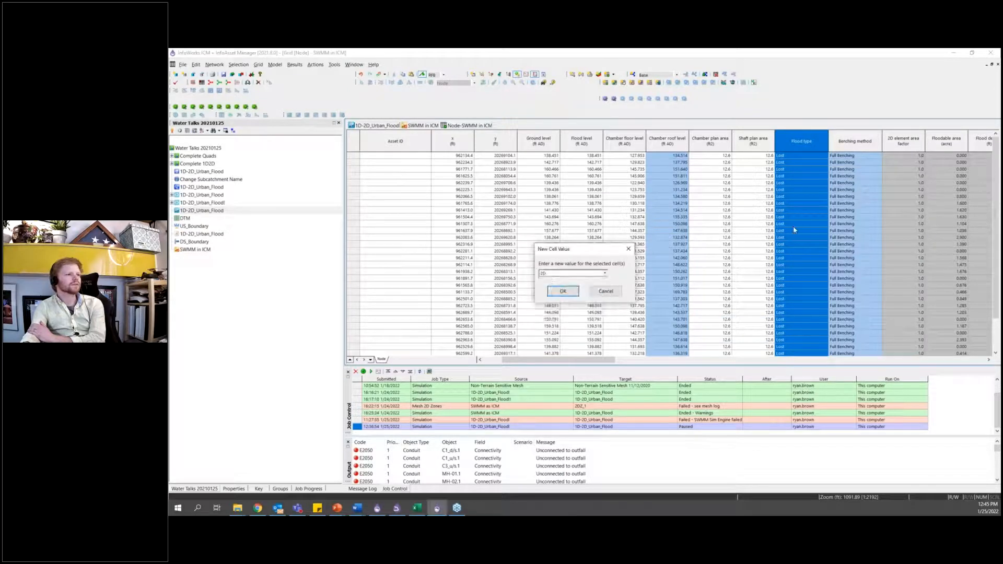
pyautogui.click(563, 291)
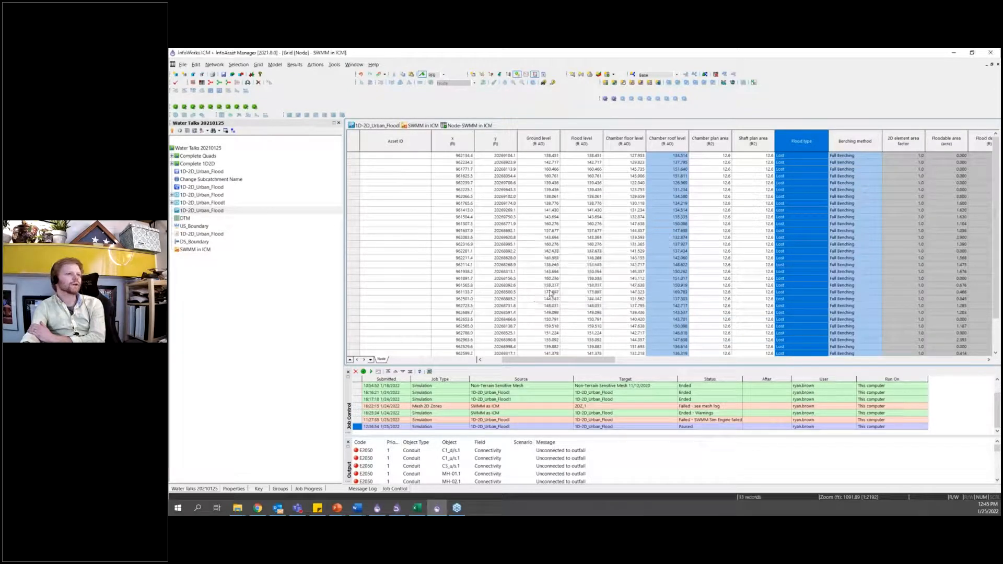
pyautogui.rightClick(466, 127)
pyautogui.click(473, 133)
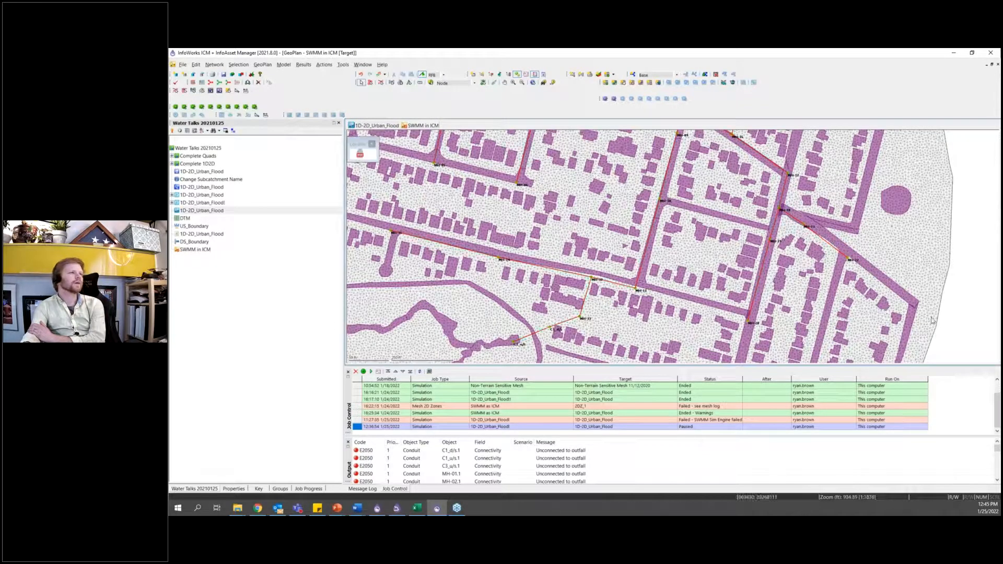
# Step: Validate the SWMM in ICM network again without an engineering validation and commit its changes to the database
pyautogui.click(176, 82)
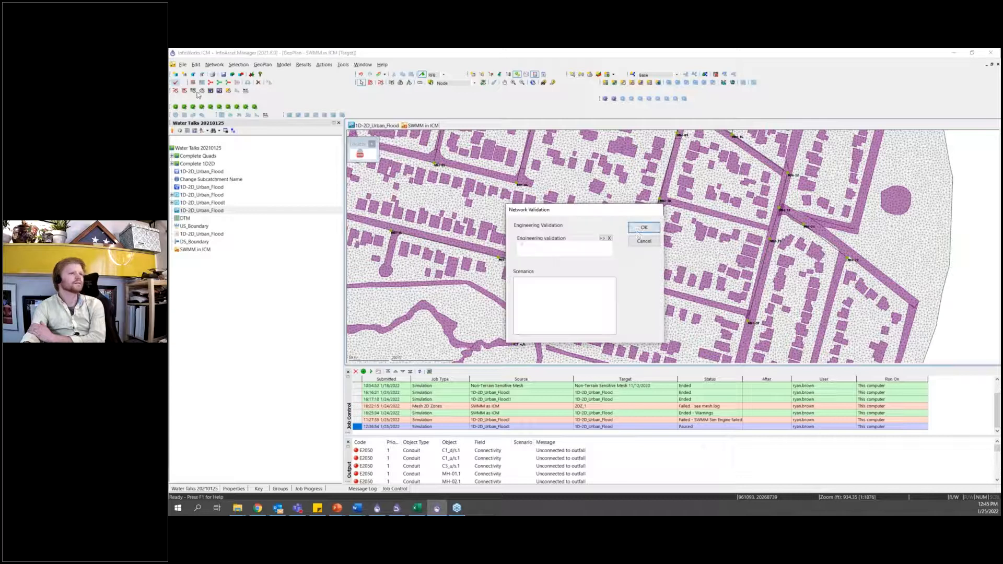
pyautogui.press('Return')
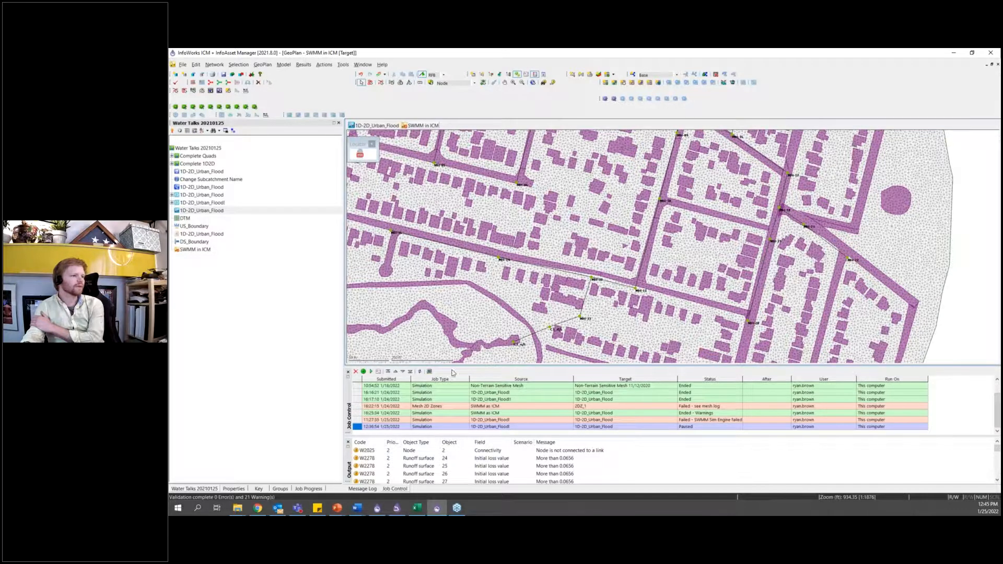
pyautogui.scroll(-5, 456, 346)
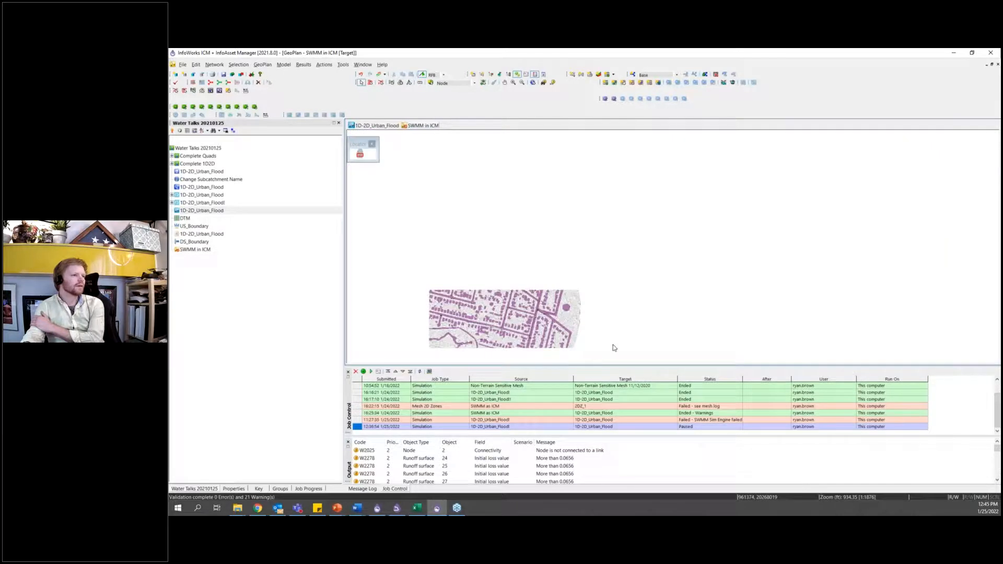
pyautogui.click(224, 74)
pyautogui.click(673, 212)
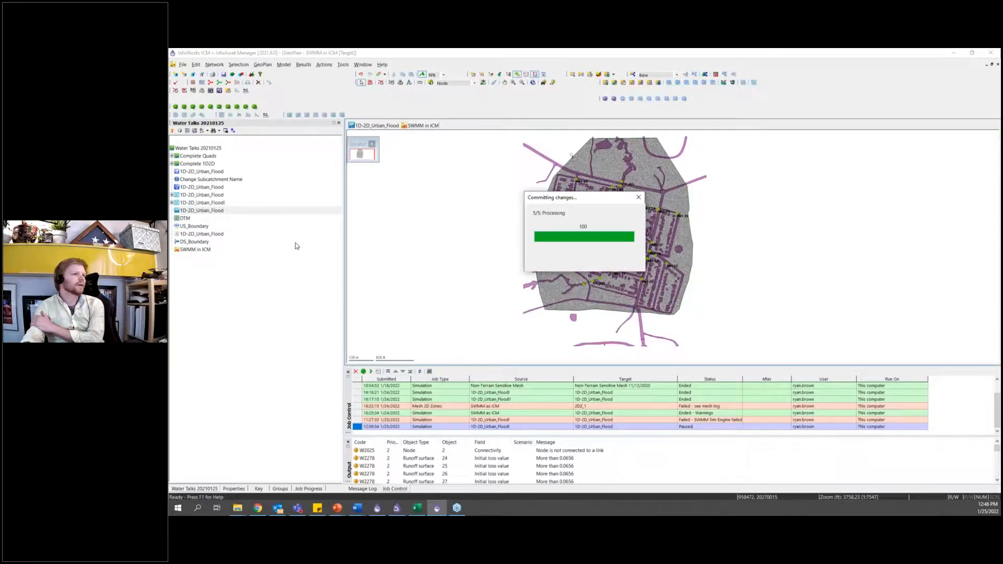
pyautogui.rightClick(192, 149)
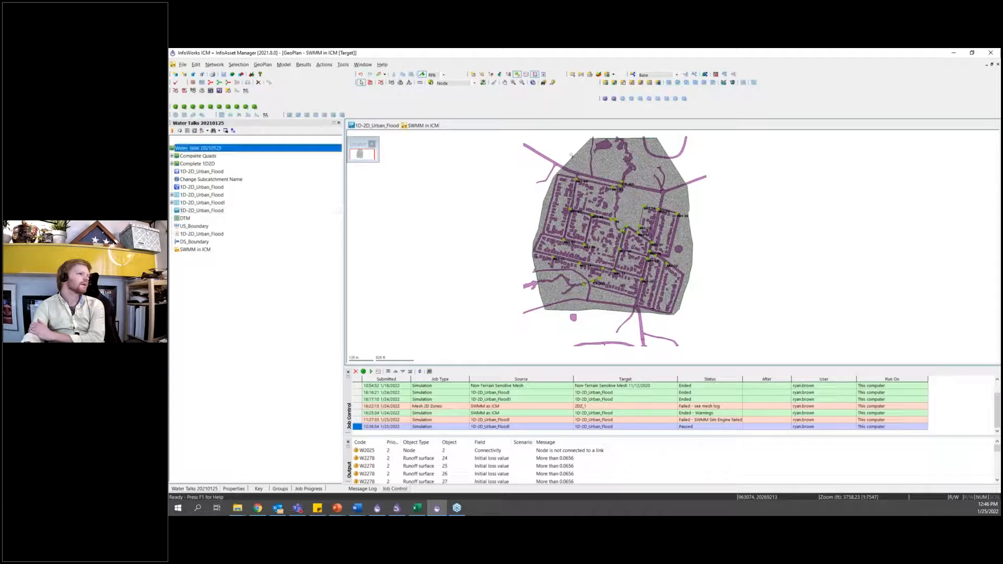
pyautogui.moveTo(230, 187)
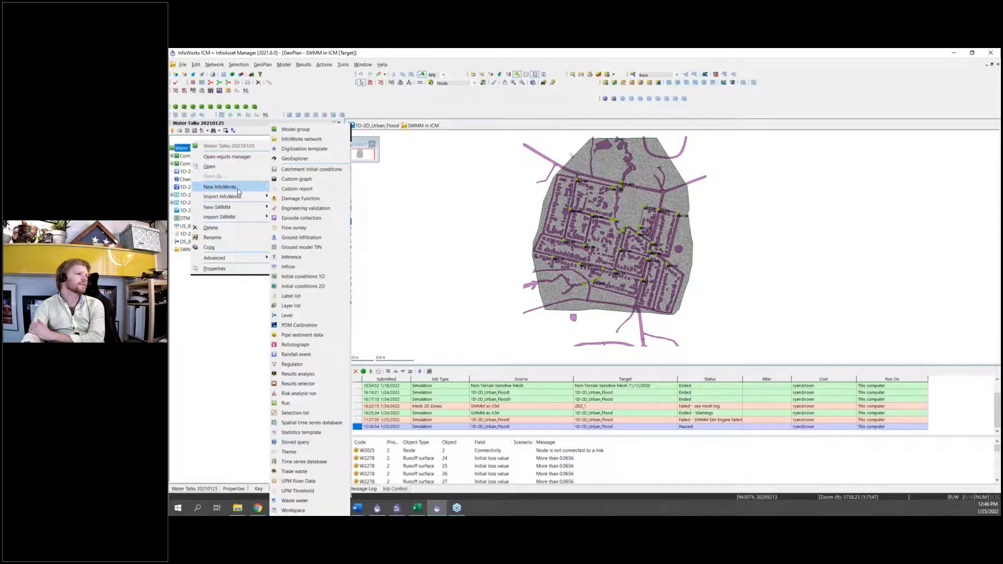
pyautogui.click(309, 140)
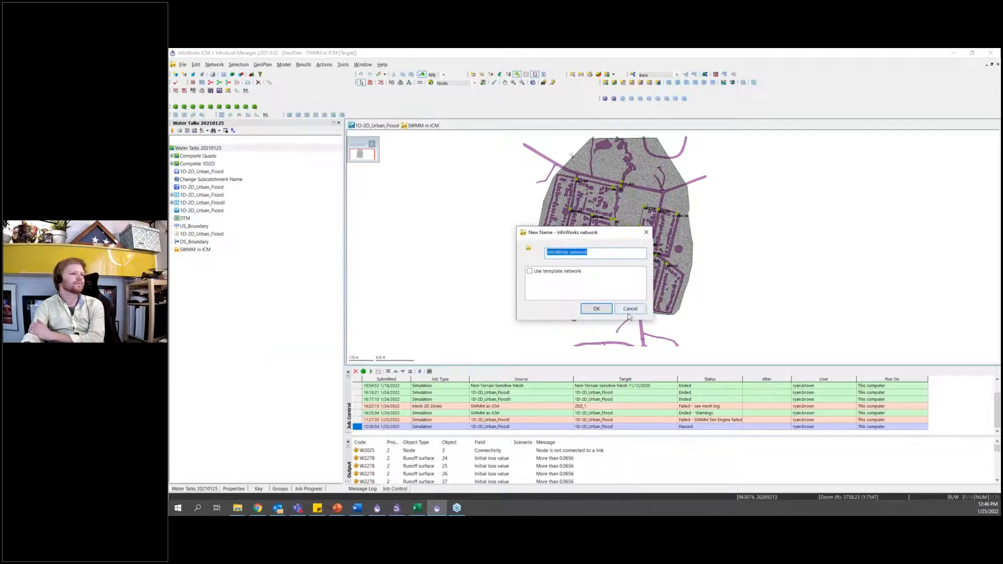
pyautogui.click(630, 308)
# Step: Create a new InfoWorks run titled SWMM as ICM in the Water Talks 20210125 group and assign the SWMM in ICM network to it
pyautogui.rightClick(194, 149)
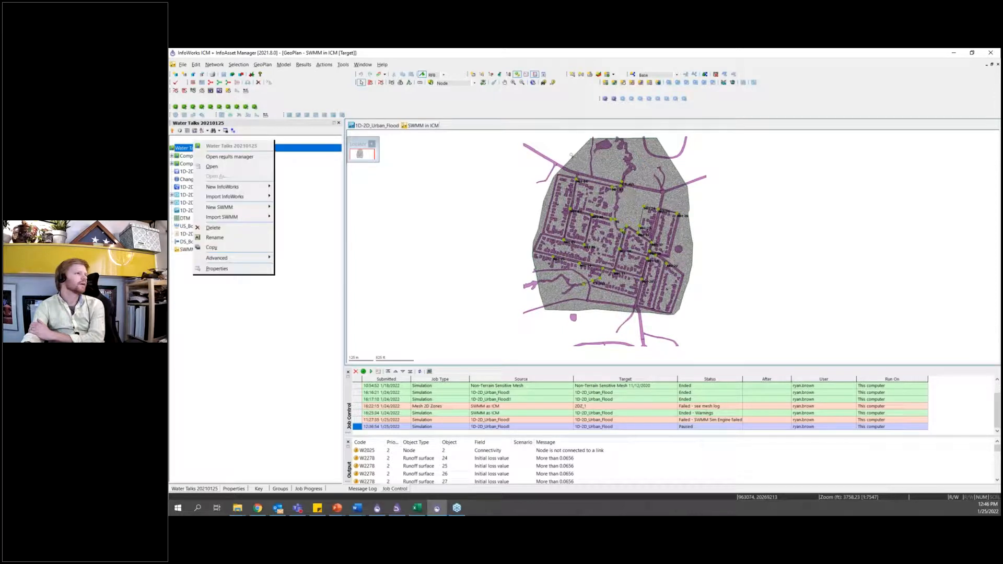
pyautogui.moveTo(245, 189)
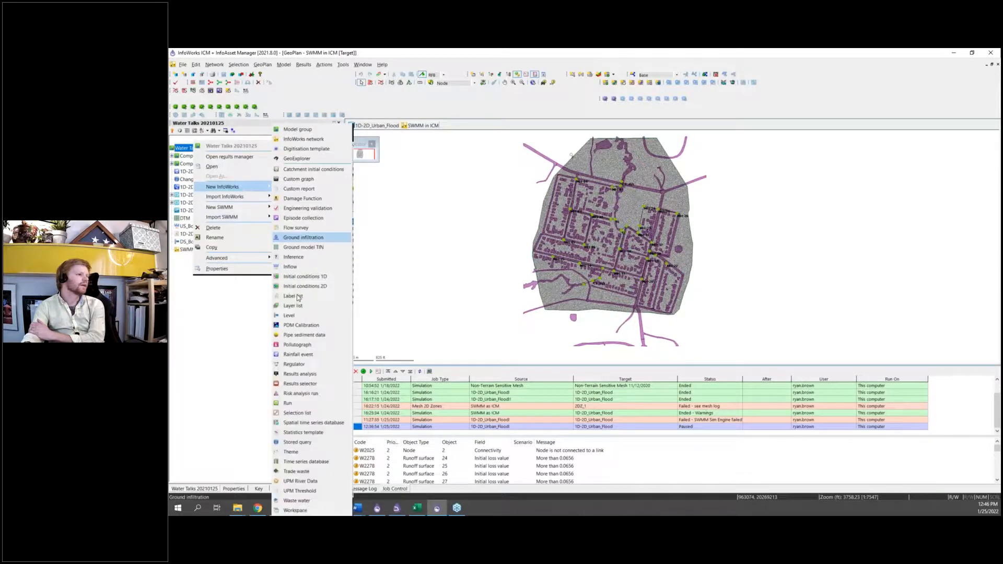
pyautogui.click(301, 406)
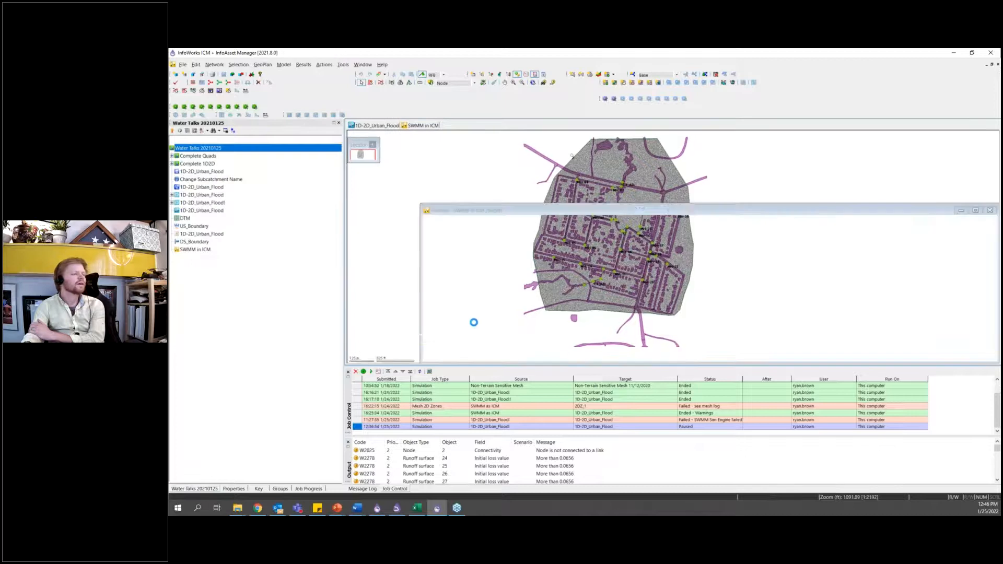
pyautogui.doubleClick(472, 150)
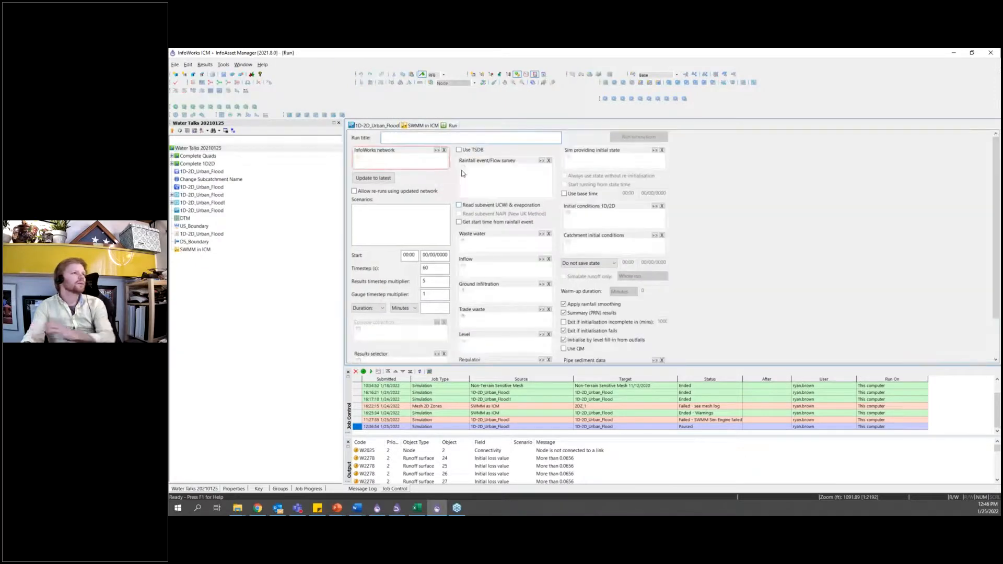
pyautogui.write('ICM as SWMM')
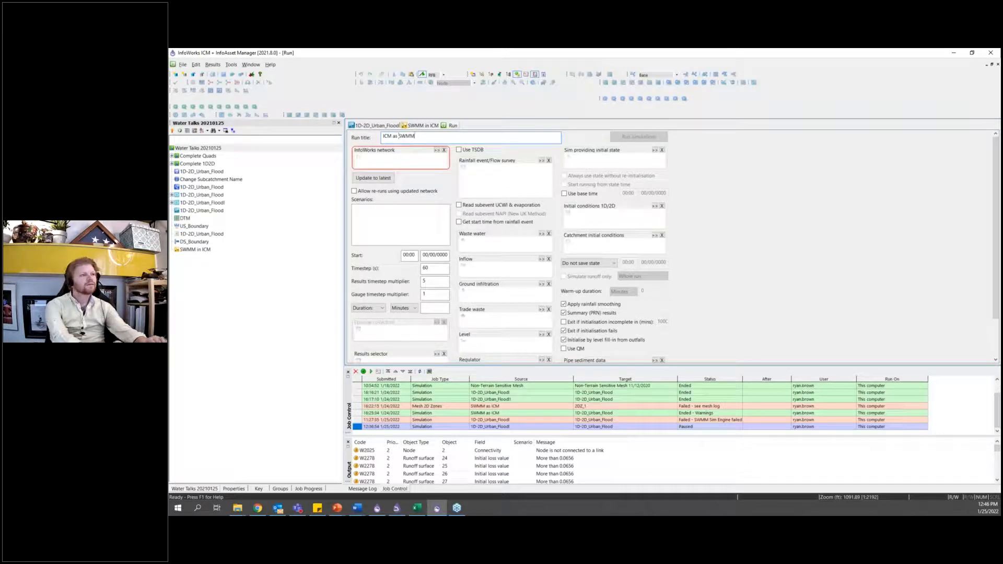
pyautogui.hotkey('ctrl', 'a')
pyautogui.write('S')
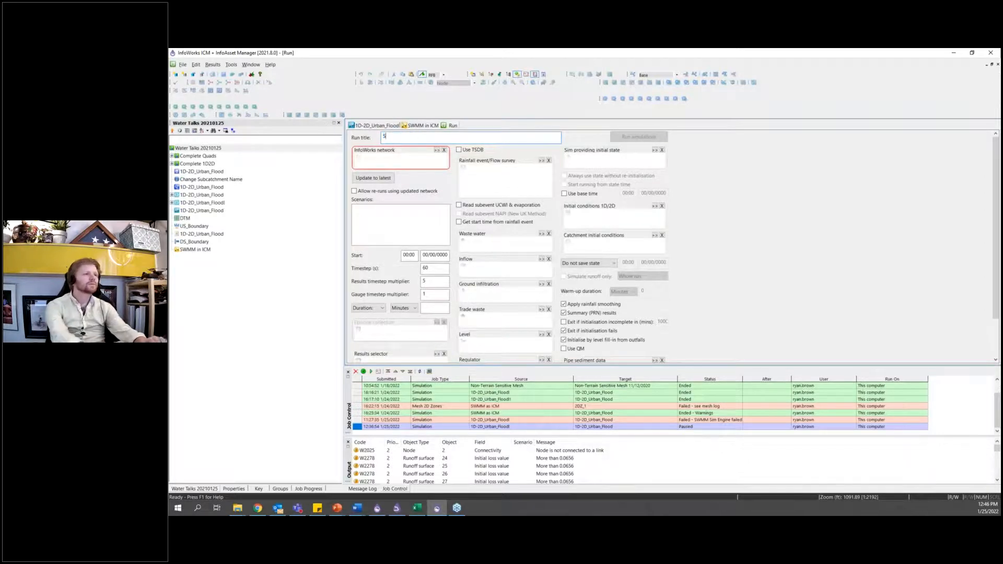
pyautogui.write('WMM as ICM')
pyautogui.moveTo(194, 250); pyautogui.dragTo(386, 162)
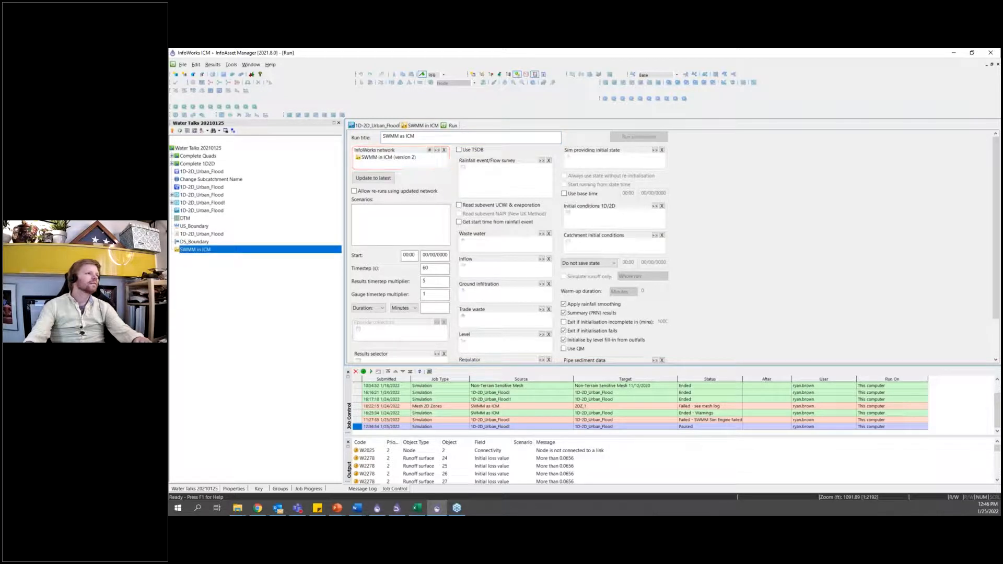
# Step: Set the run's start date to 01/01/2014 and its duration to 4 hours
pyautogui.click(430, 257)
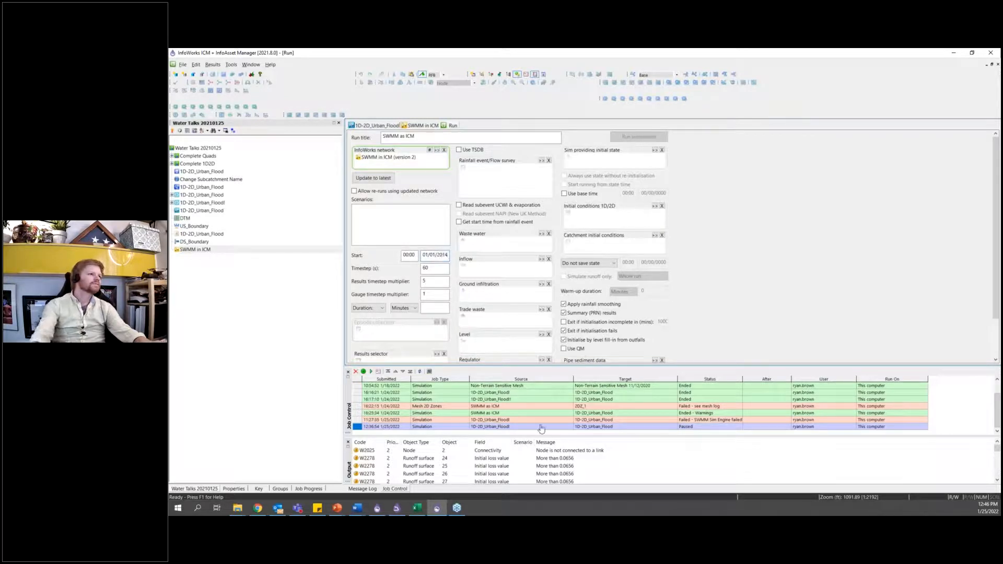
pyautogui.click(409, 309)
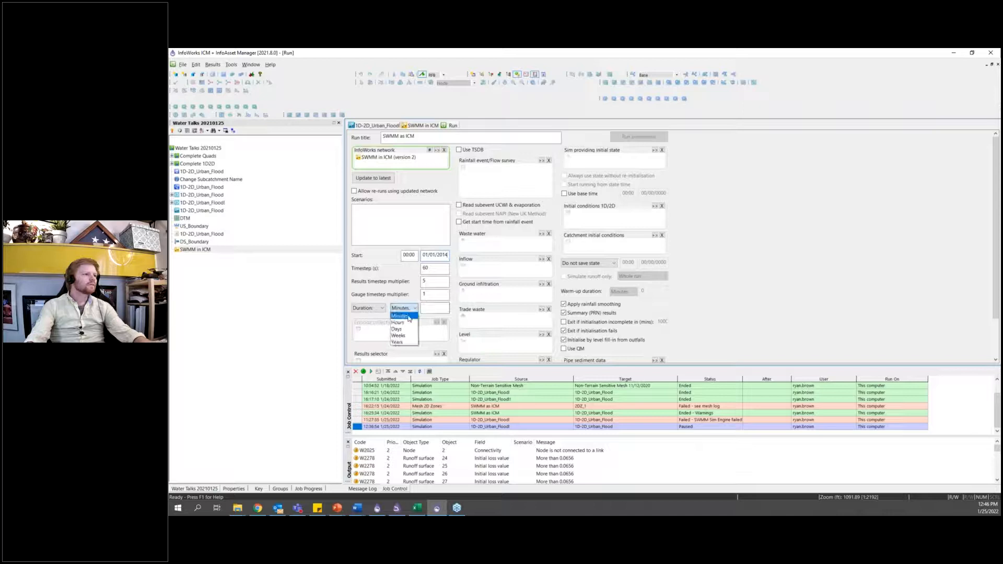
pyautogui.click(397, 323)
pyautogui.click(430, 306)
pyautogui.write('4')
# Step: Assign the 1D-2D_Urban_Flood rainfall event, the DS_Boundary level and the US_Boundary inflow to the run, and start the simulation
pyautogui.moveTo(193, 173); pyautogui.dragTo(512, 178)
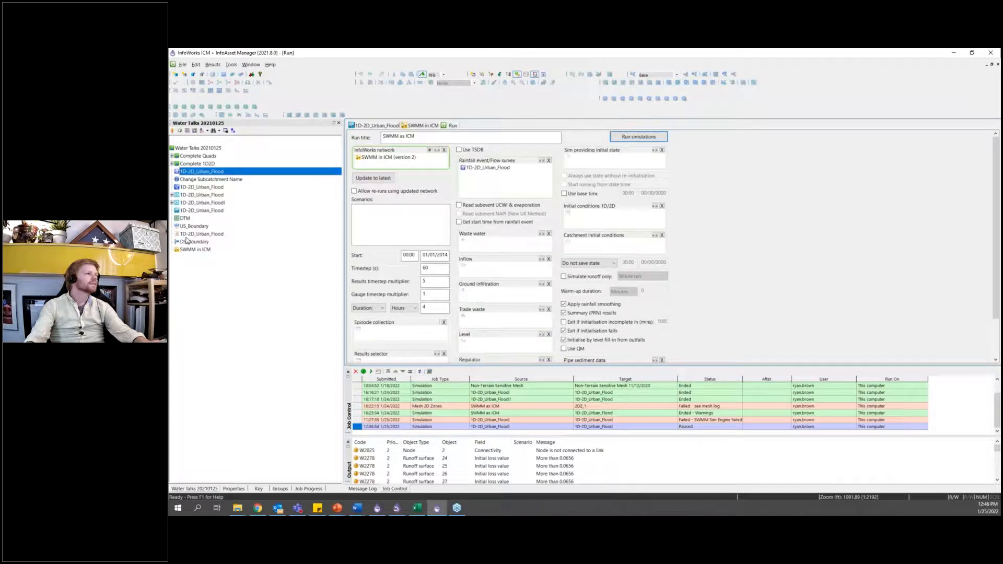
pyautogui.moveTo(188, 242); pyautogui.dragTo(473, 347)
pyautogui.moveTo(191, 228); pyautogui.dragTo(477, 267)
pyautogui.scroll(-2, 742, 293)
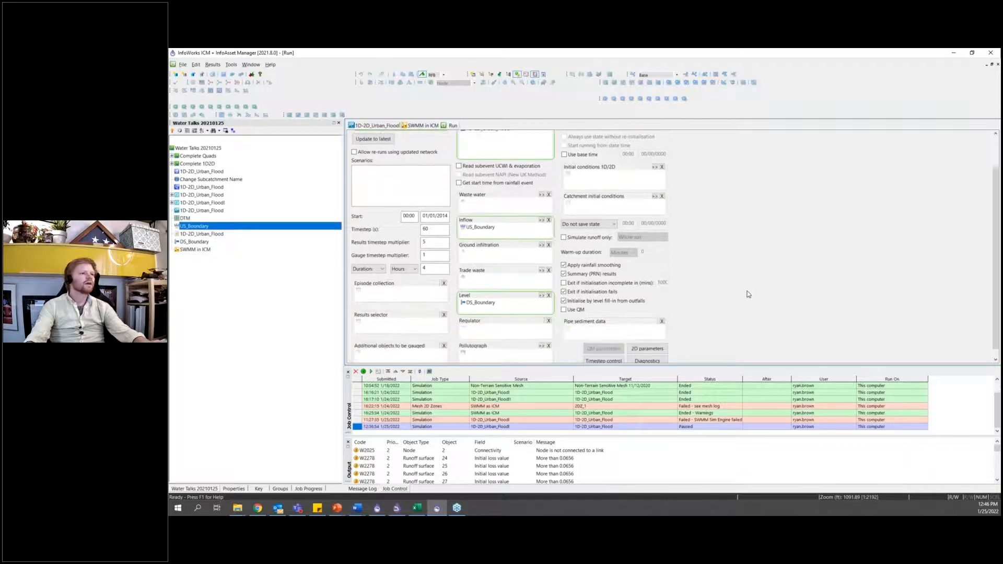
pyautogui.scroll(2, 743, 301)
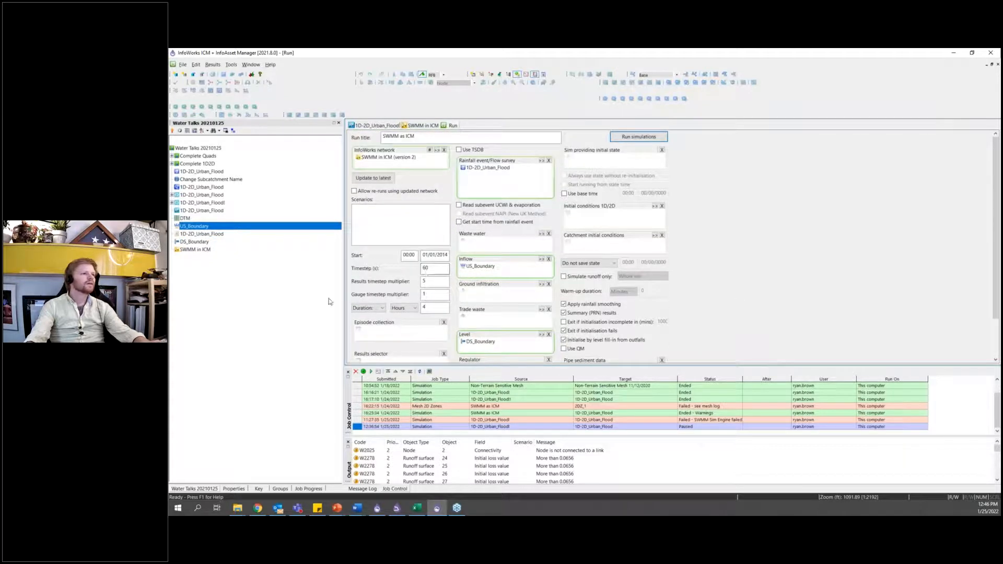
pyautogui.click(627, 138)
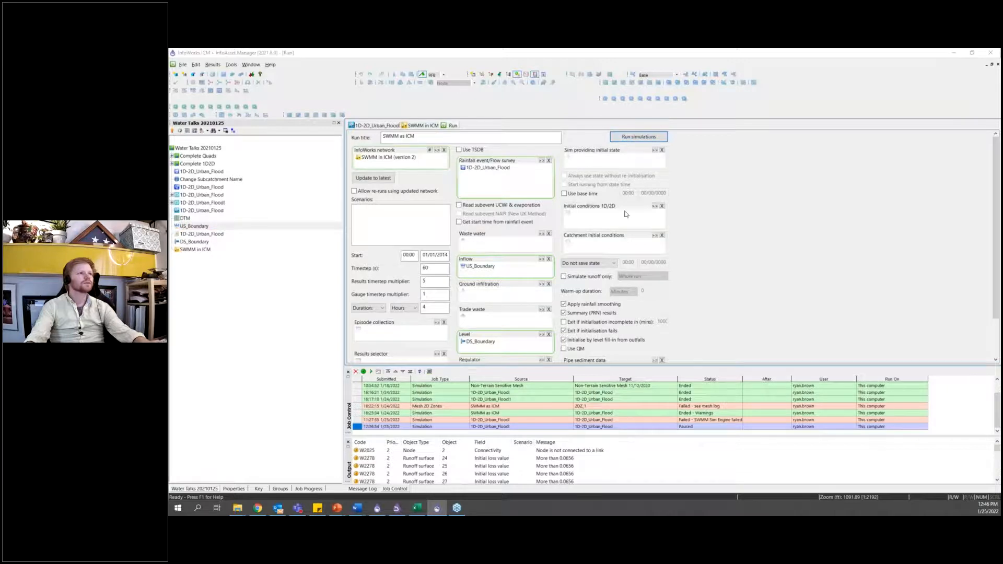
pyautogui.click(600, 361)
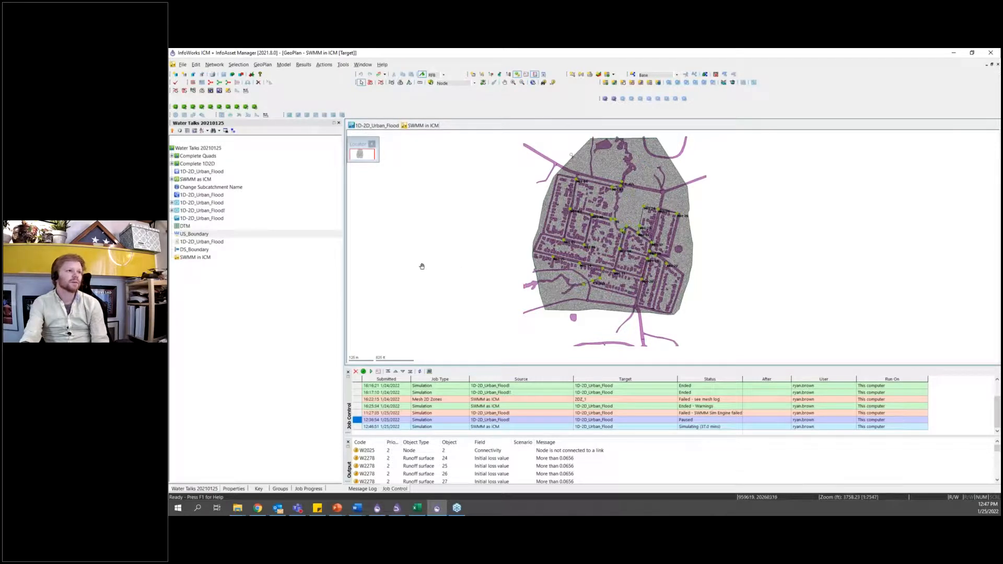
# Step: Return to the 1D-2D_Urban_Flood SWMM network and view its mesh around the creek and culvert area
pyautogui.moveTo(461, 268); pyautogui.dragTo(422, 266)
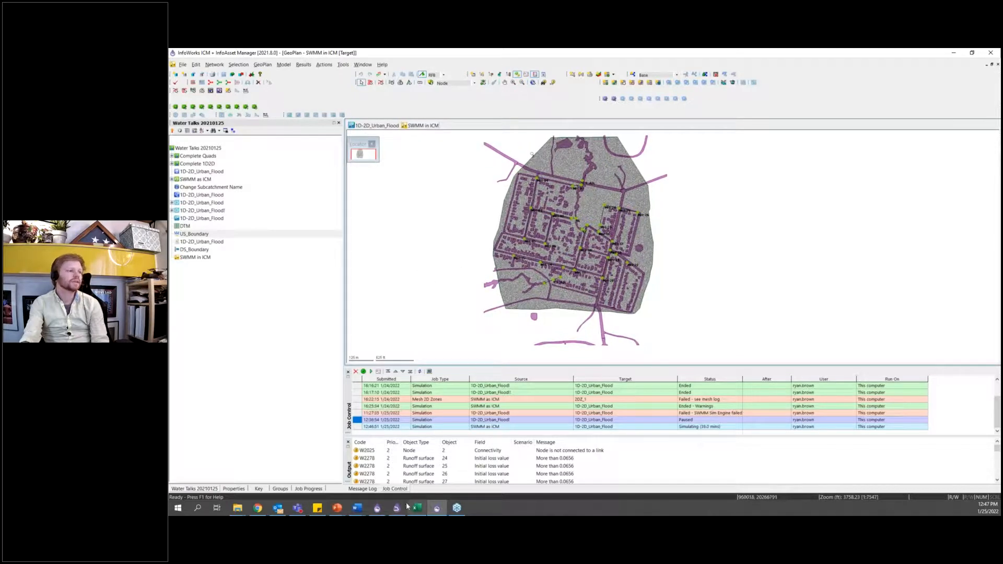
pyautogui.click(366, 127)
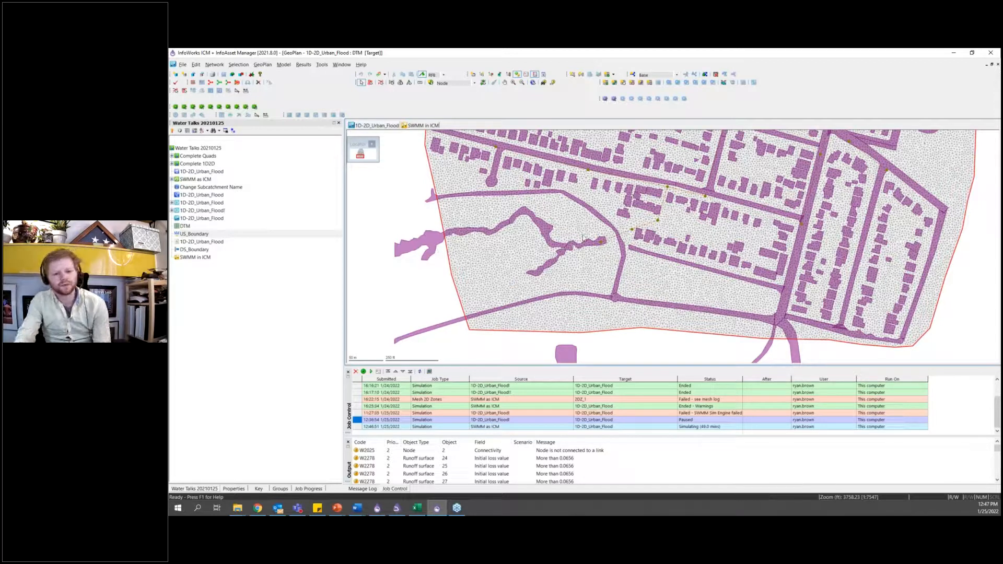
pyautogui.moveTo(604, 285); pyautogui.dragTo(546, 322)
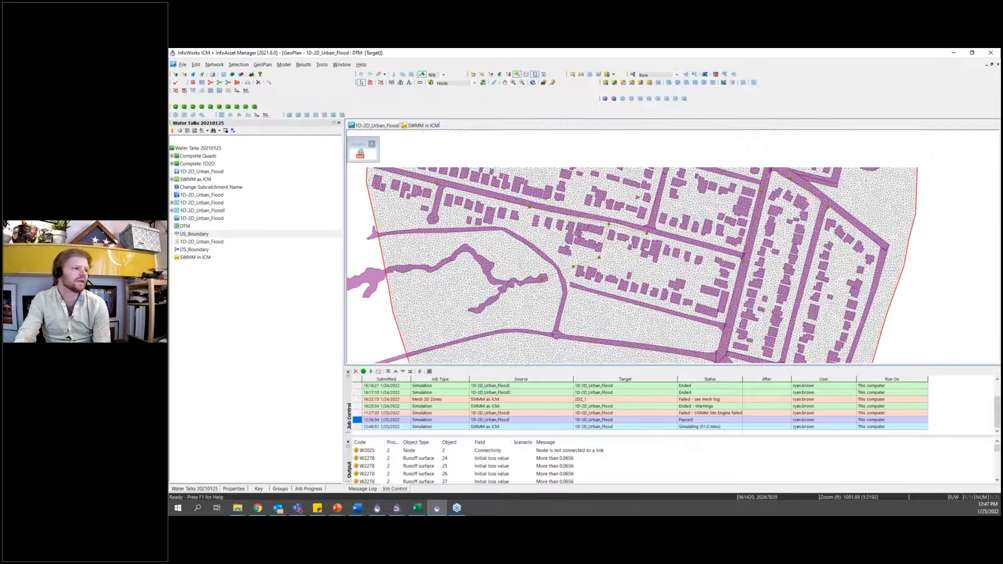
# Step: Switch to XPSWMM and temporarily display the Inactive Areas layer to examine where it covers the creek channels
pyautogui.click(381, 513)
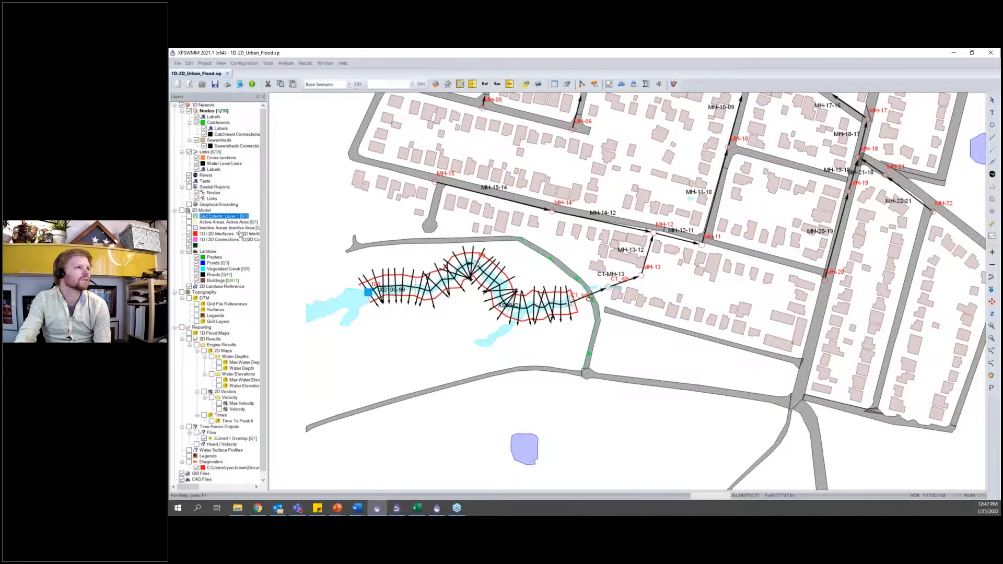
pyautogui.click(189, 228)
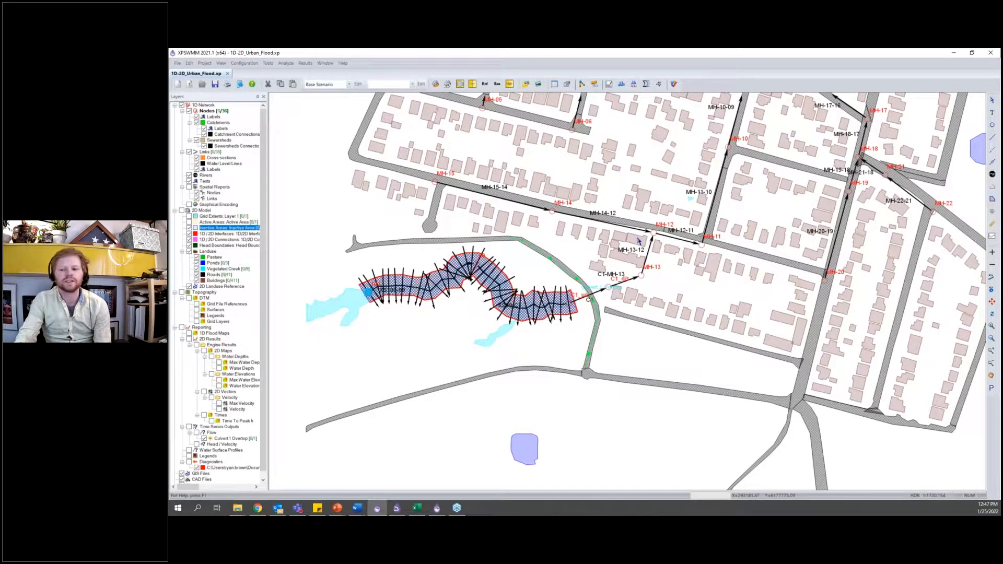
pyautogui.moveTo(619, 307); pyautogui.dragTo(588, 420)
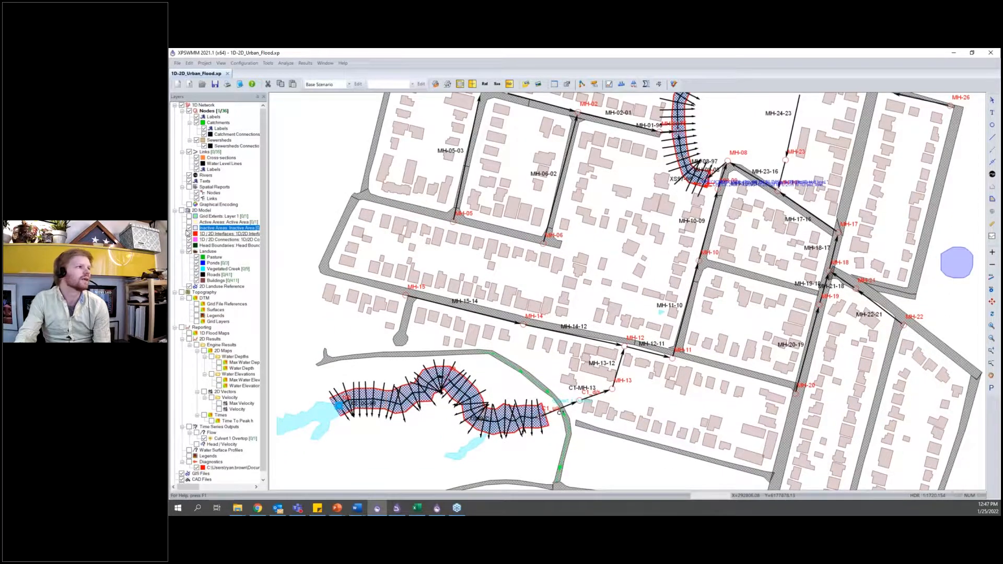
pyautogui.click(190, 228)
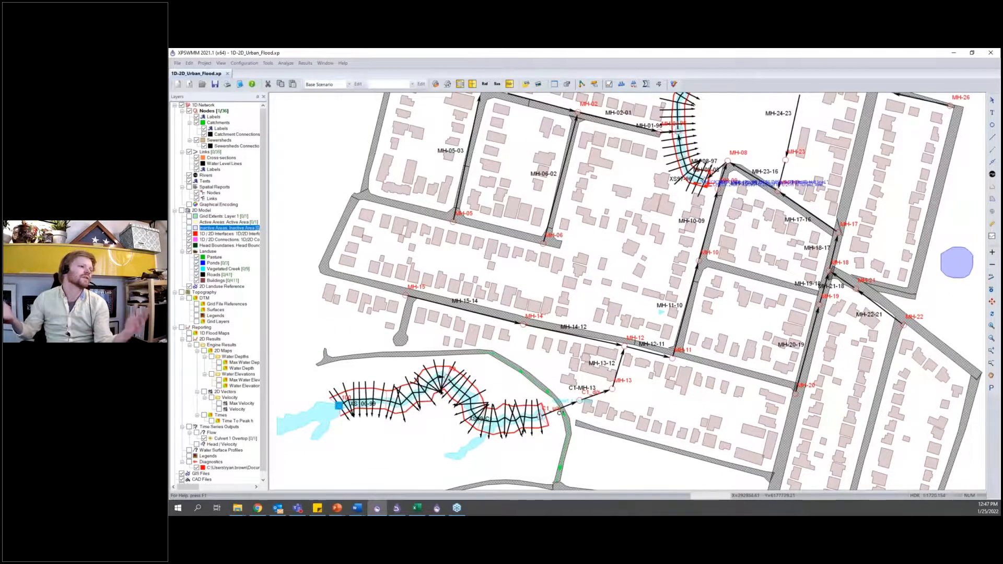
# Step: Switch to InfoWorks ICM to examine the culvert area of the SWMM in ICM network, and check the 1D/2D Interfaces layer's GIS export option in XPSWMM
pyautogui.click(432, 514)
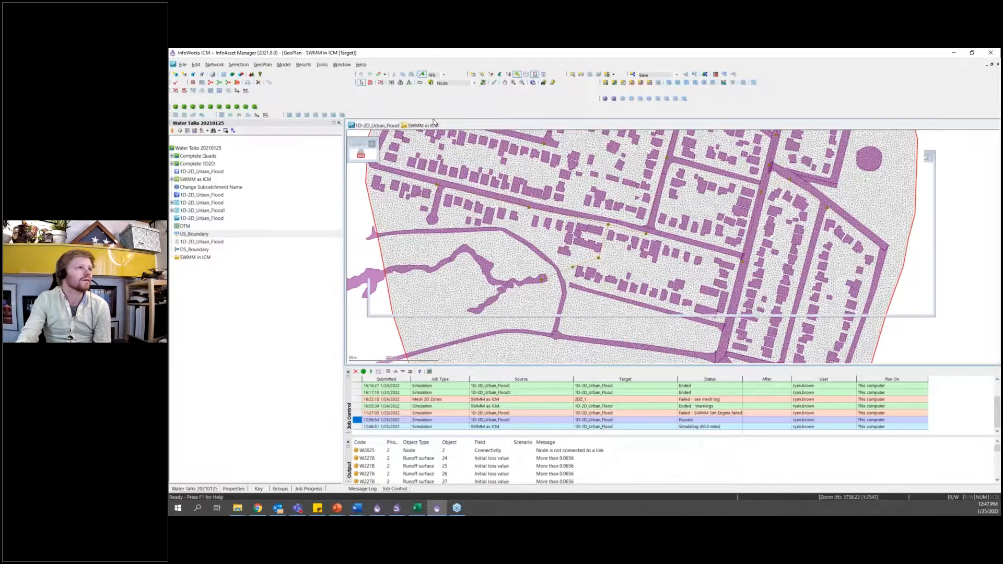
pyautogui.scroll(5, 483, 303)
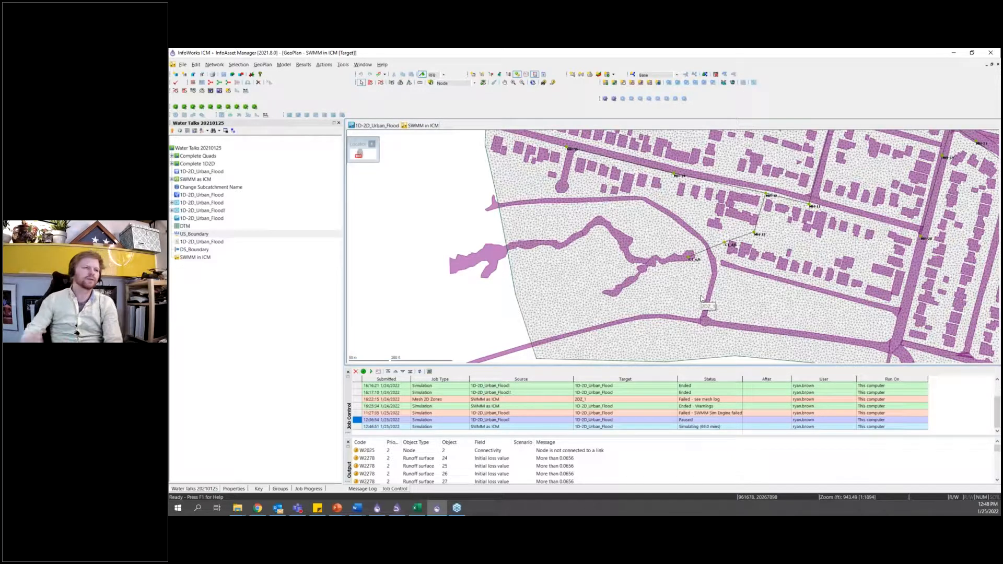
pyautogui.click(378, 510)
pyautogui.rightClick(218, 234)
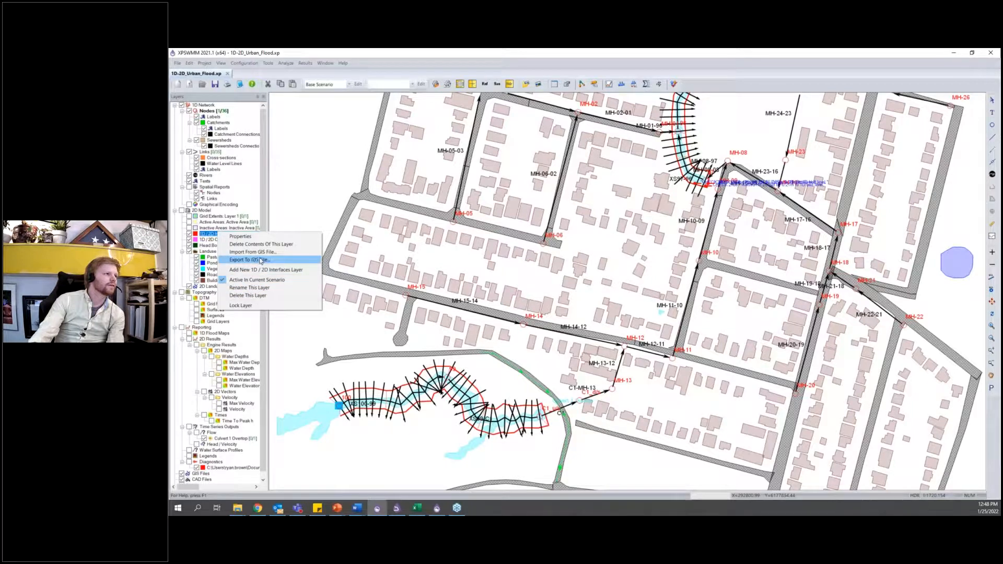
pyautogui.click(302, 364)
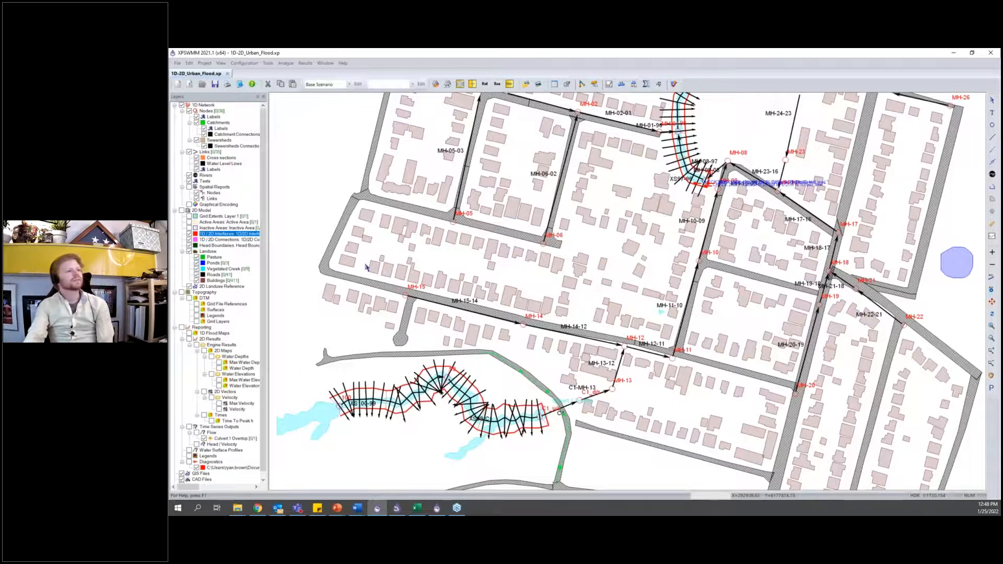
# Step: Return to InfoWorks ICM and cancel the running SWMM in ICM simulation job
pyautogui.click(954, 54)
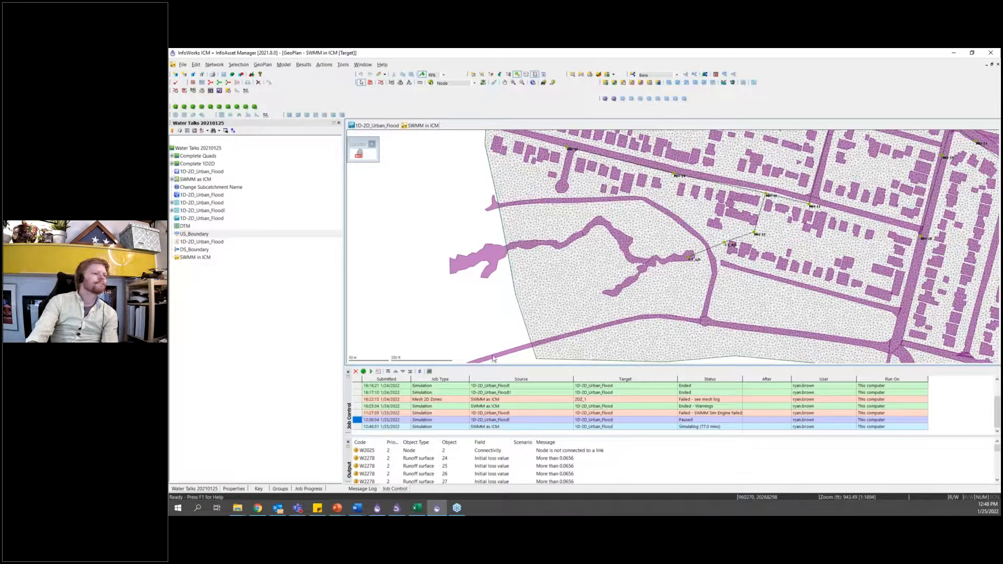
pyautogui.click(358, 427)
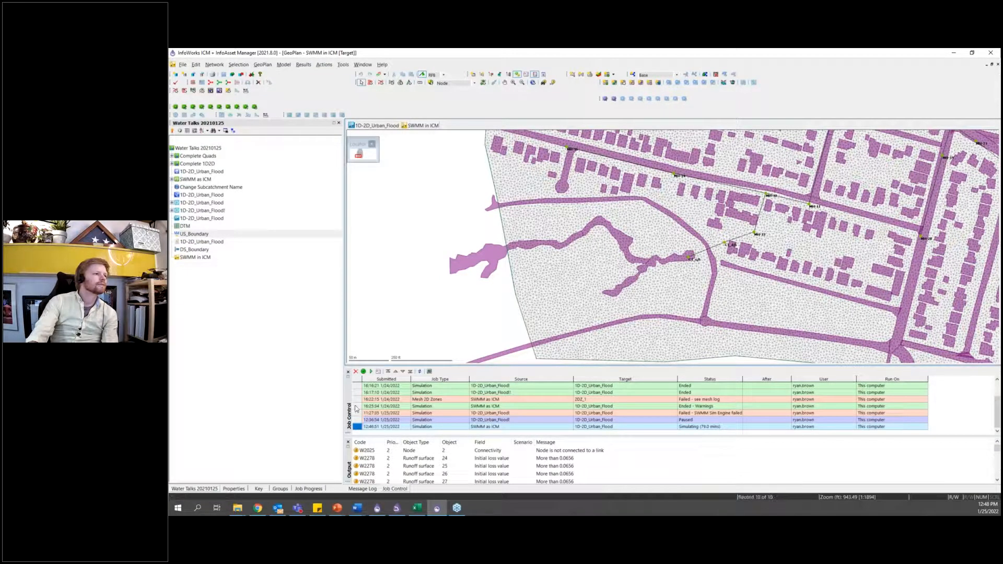
pyautogui.click(357, 372)
pyautogui.click(593, 297)
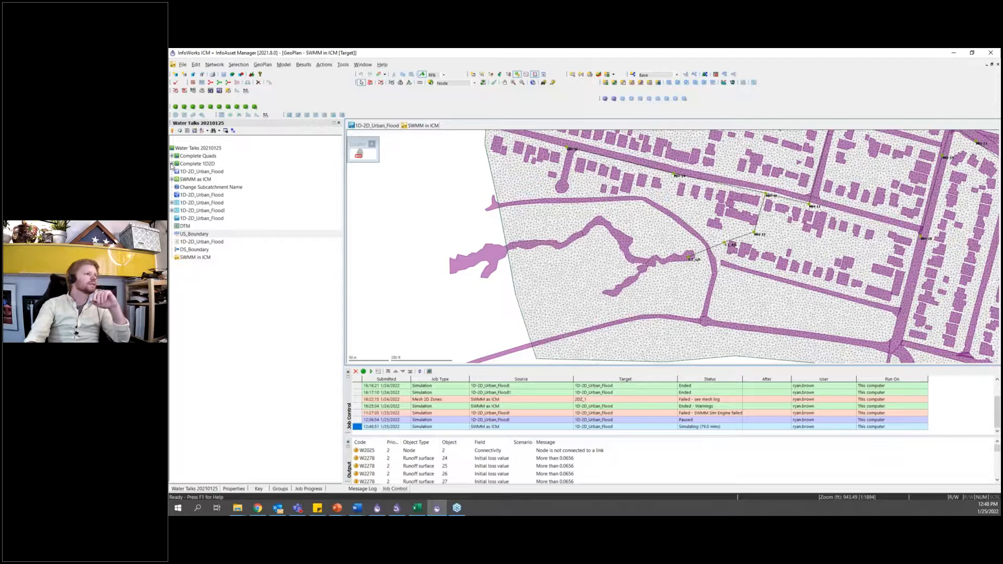
# Step: Open the 1D2D as ICM run's results in the Complete 1D2D group and replay the flooding to 01:40:00
pyautogui.click(171, 164)
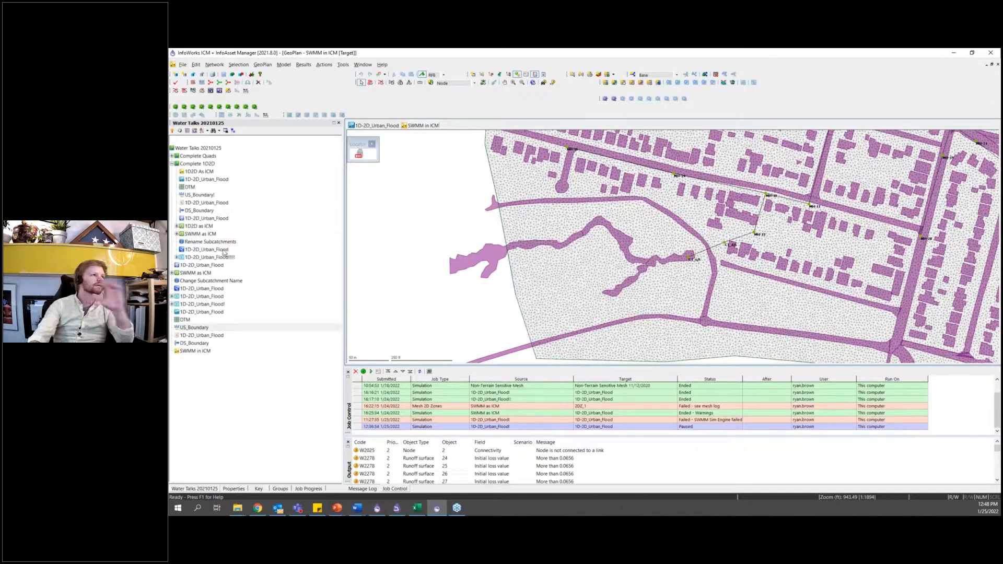
pyautogui.click(177, 226)
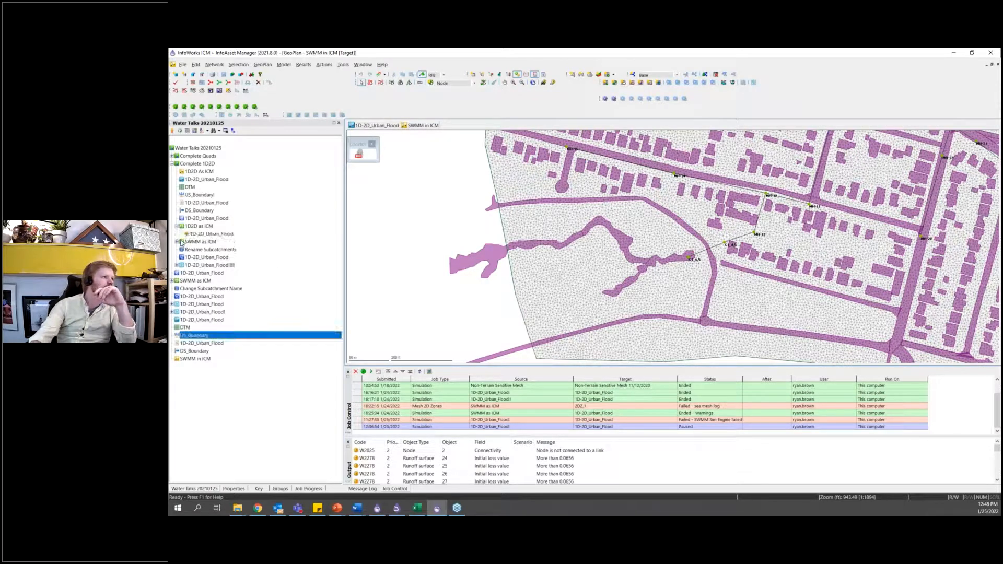
pyautogui.click(178, 242)
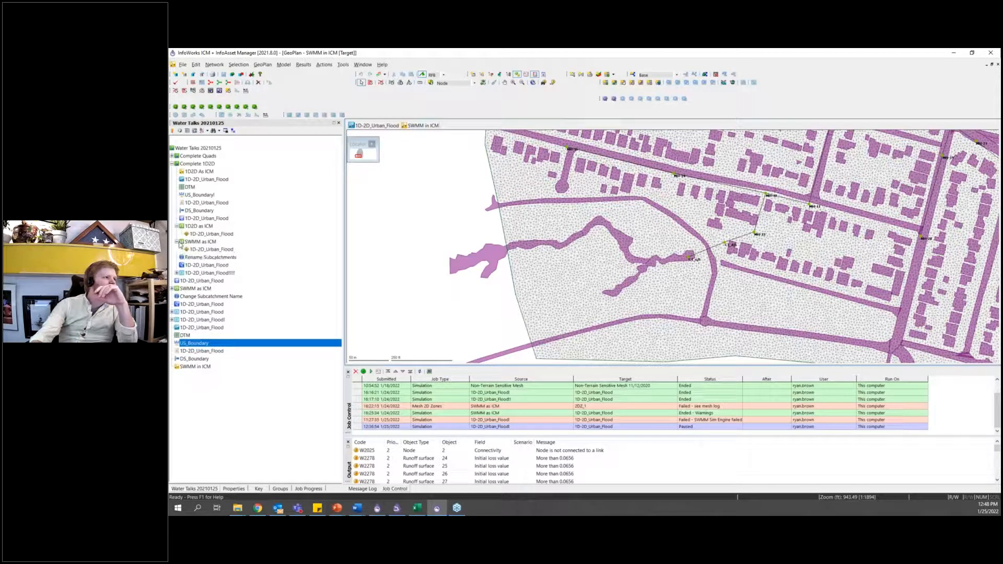
pyautogui.click(207, 235)
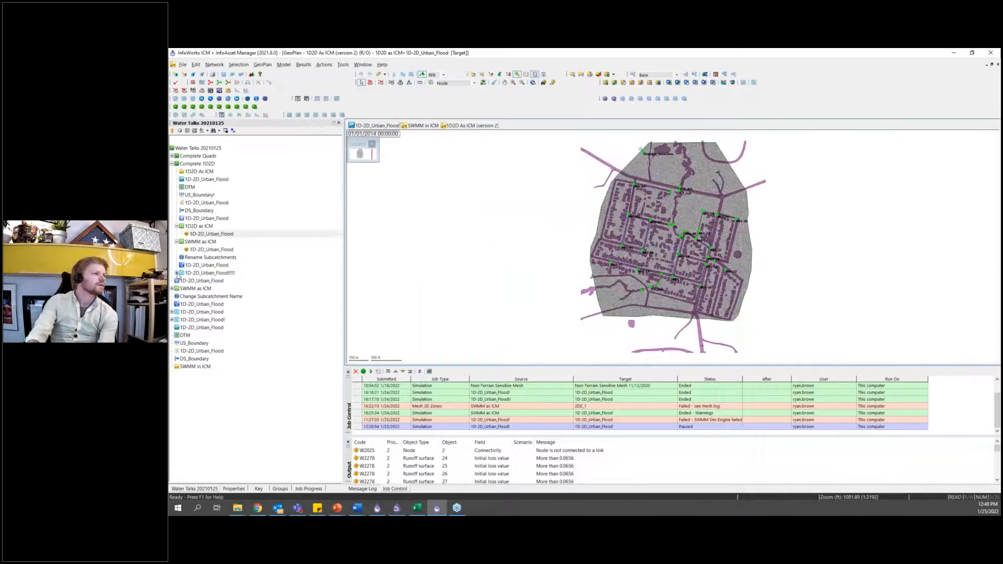
pyautogui.moveTo(594, 308); pyautogui.dragTo(487, 303)
pyautogui.moveTo(354, 136)
pyautogui.mouseDown()
pyautogui.moveTo(373, 138)
pyautogui.moveTo(363, 138)
pyautogui.mouseUp()
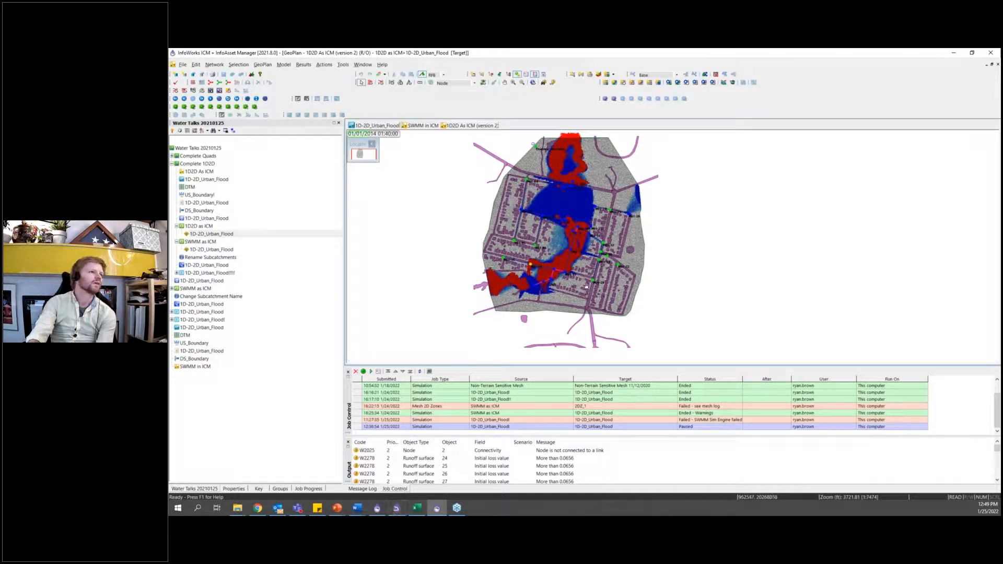
pyautogui.moveTo(650, 243); pyautogui.dragTo(608, 232)
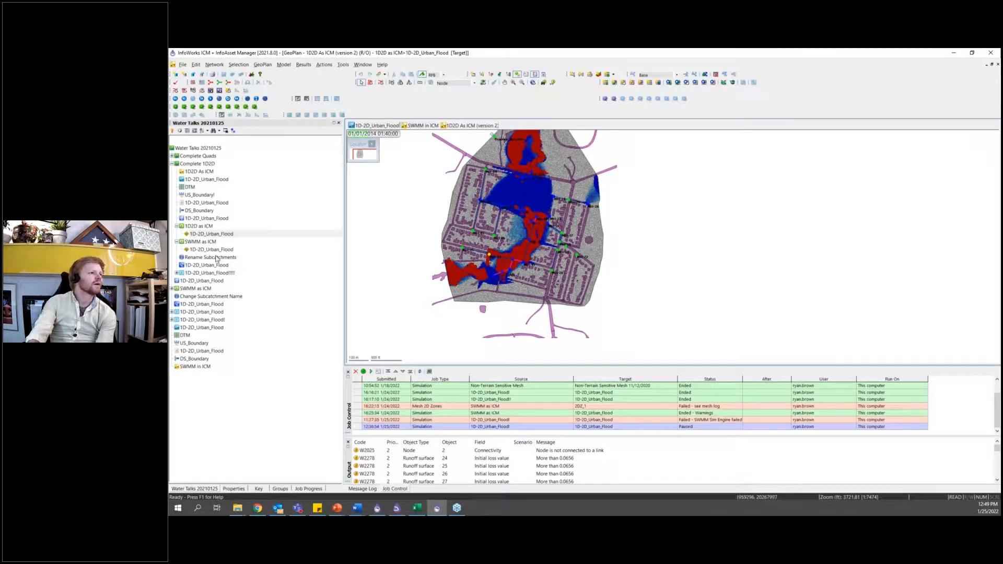
# Step: Open the completed 1D-2D_Urban_Flood SWMM run's results in the Complete 1D2D group and view the flood extent at 01:12:00
pyautogui.click(176, 274)
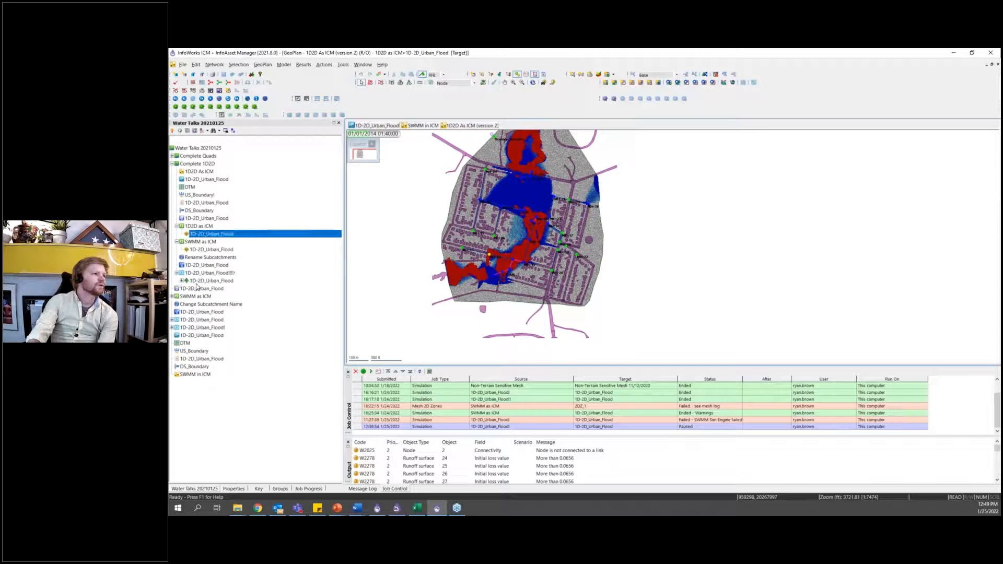
pyautogui.click(209, 281)
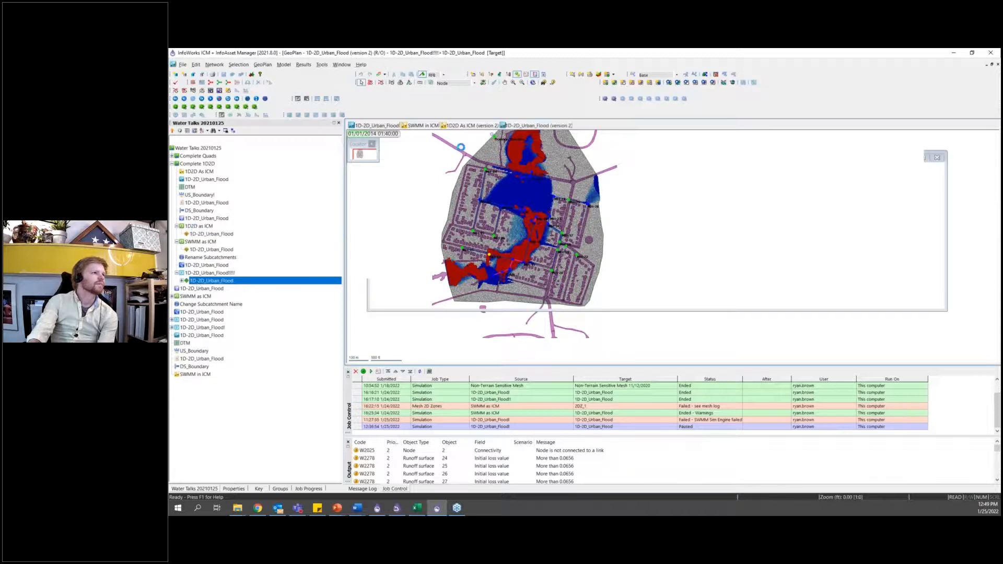
pyautogui.scroll(5, 644, 176)
pyautogui.scroll(10, 620, 210)
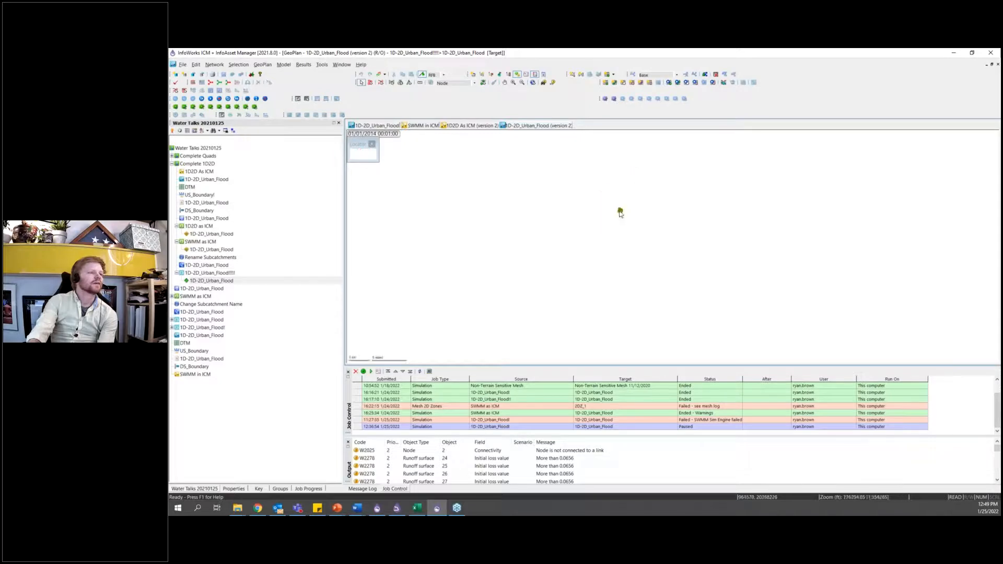
pyautogui.scroll(4, 618, 212)
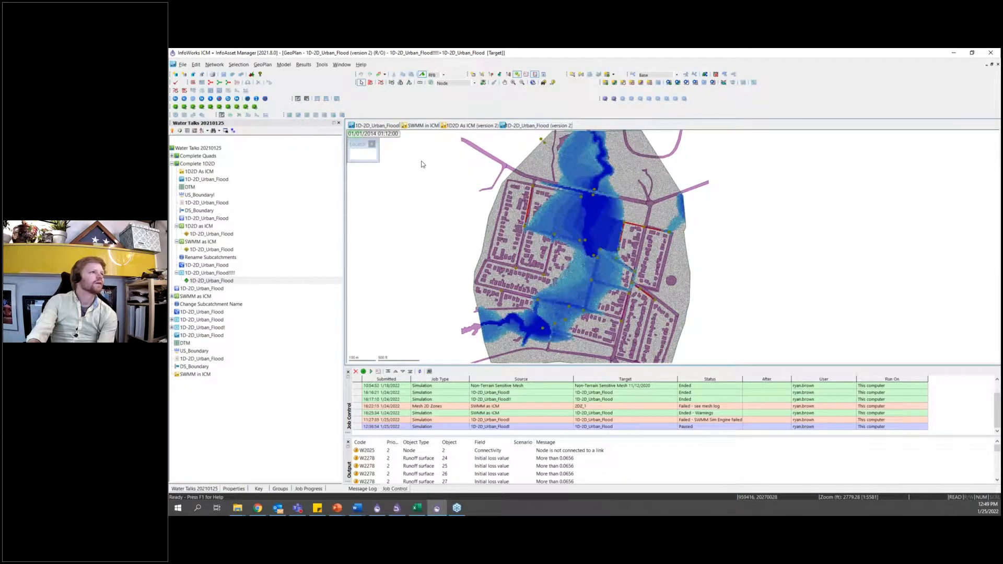
pyautogui.moveTo(620, 293); pyautogui.dragTo(594, 277)
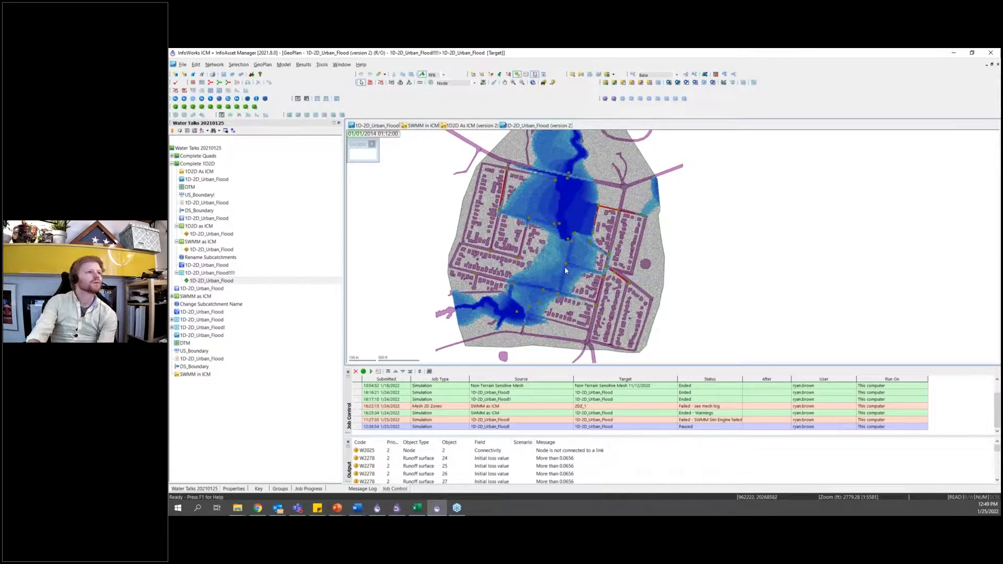
# Step: Switch to XPSWMM and display the Max Water Depth map across the model to compare the flood extent
pyautogui.click(377, 508)
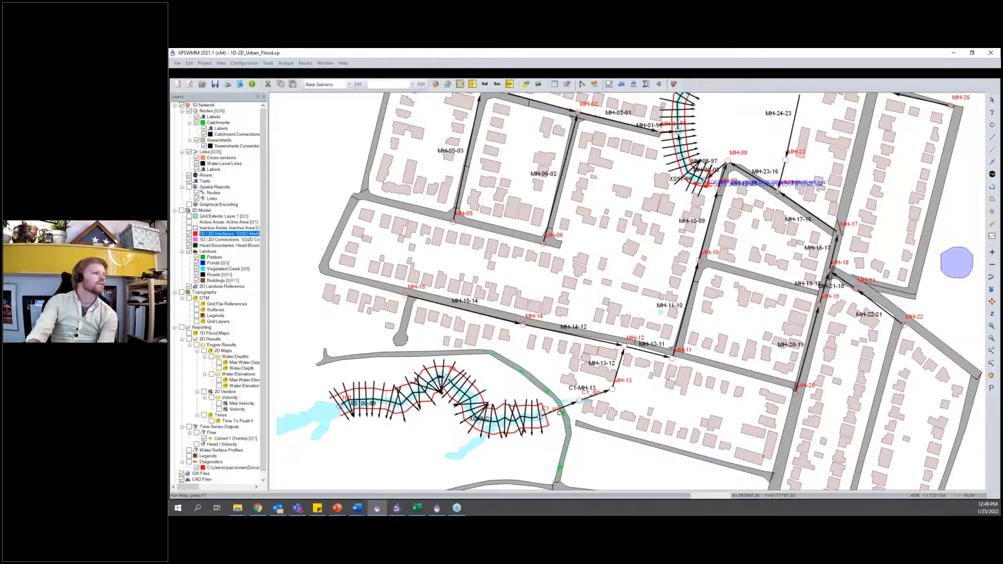
pyautogui.click(219, 363)
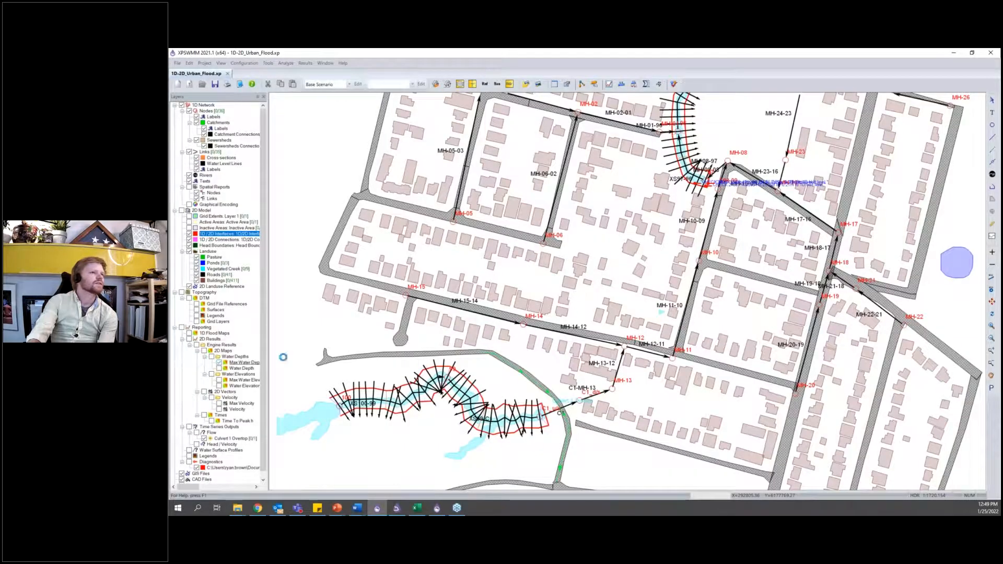
pyautogui.scroll(-5, 627, 286)
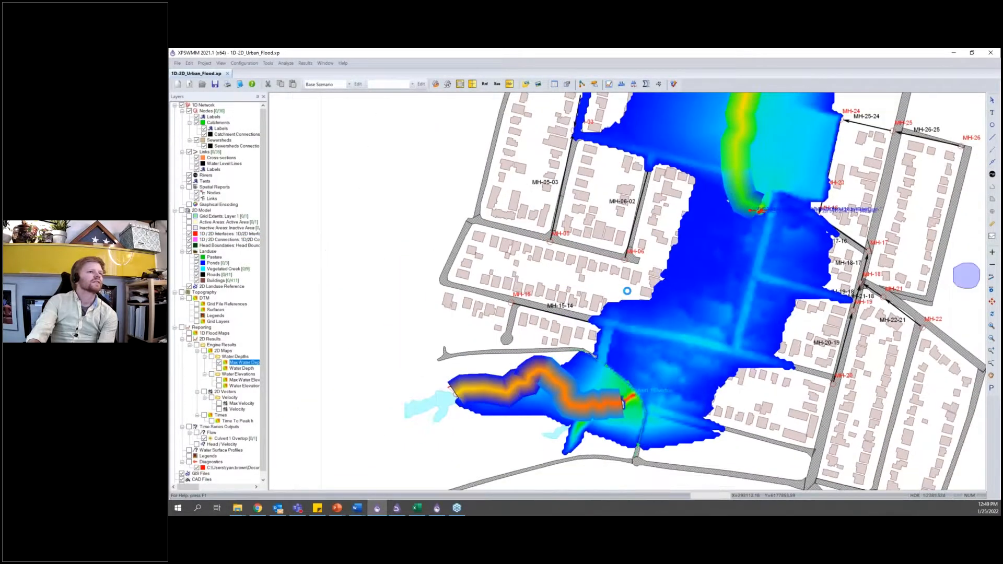
pyautogui.moveTo(605, 157); pyautogui.dragTo(570, 239)
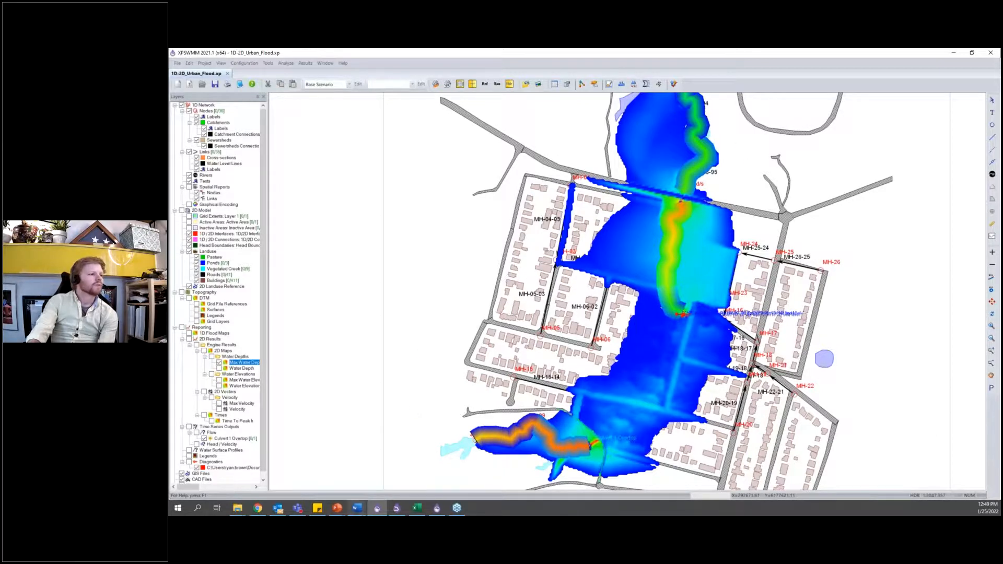
# Step: Switch to the XPSWMM to ICM slide show in PowerPoint and advance to the Run Times slide
pyautogui.click(340, 510)
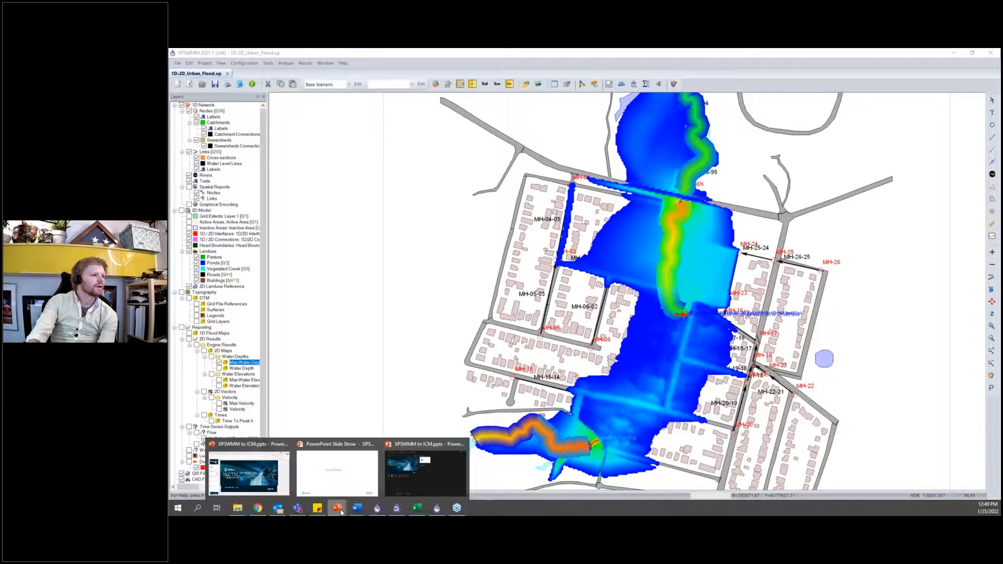
pyautogui.click(337, 470)
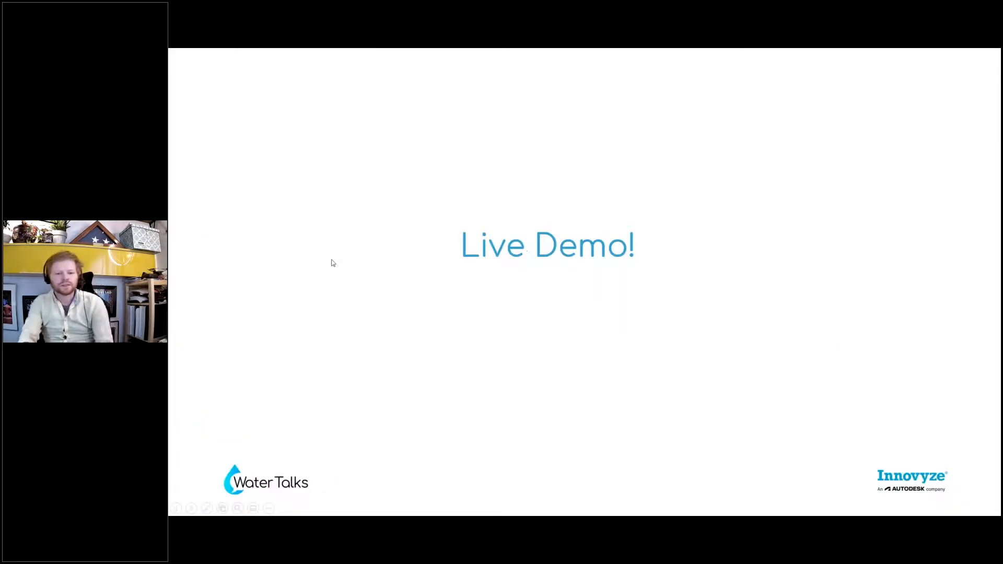
pyautogui.click(672, 186)
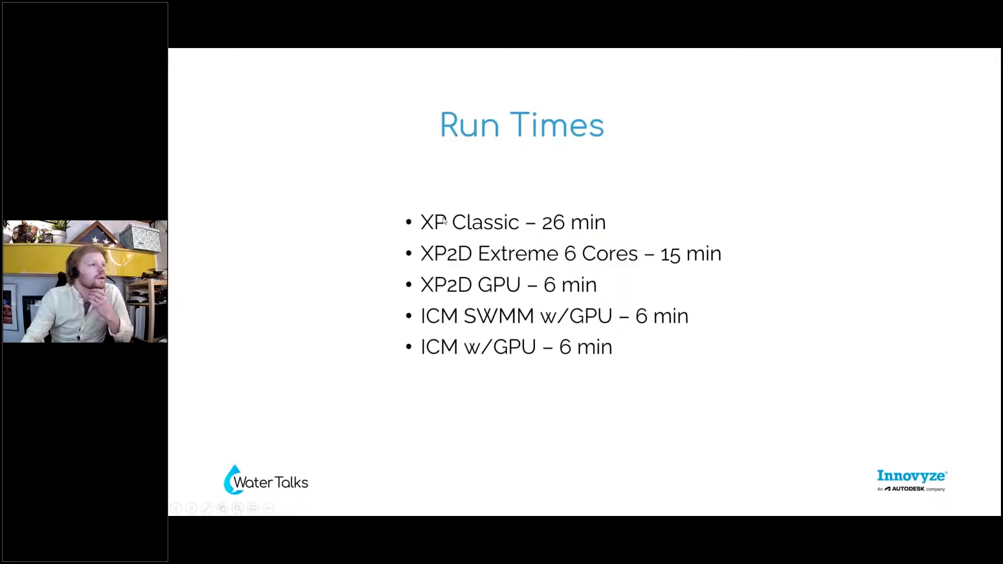
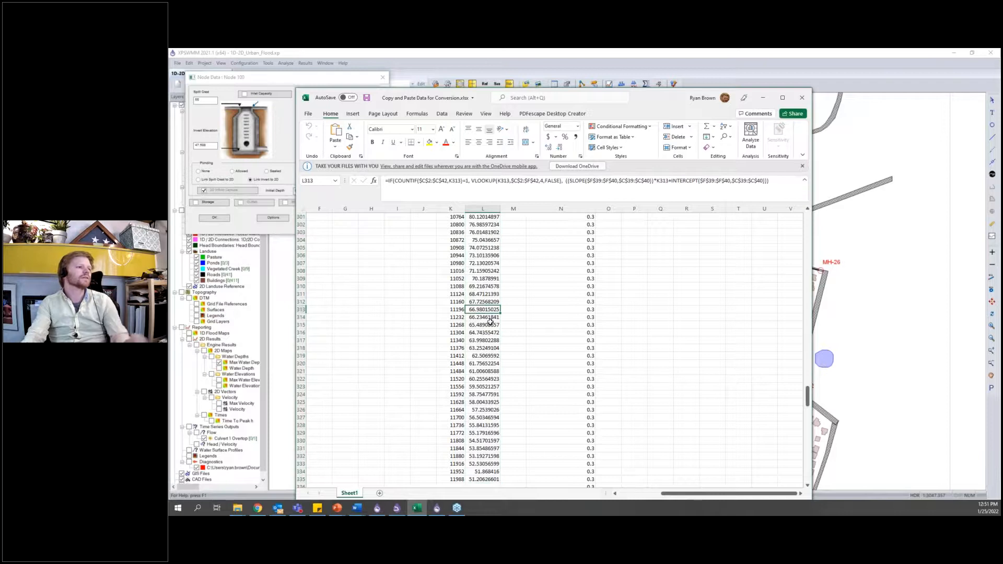
# Step: Review the interpolated flow formula and the hour, minute and second time columns in the Copy and Paste Data for Conversion workbook
pyautogui.hotkey('ctrl', 'Up')
pyautogui.click(473, 263)
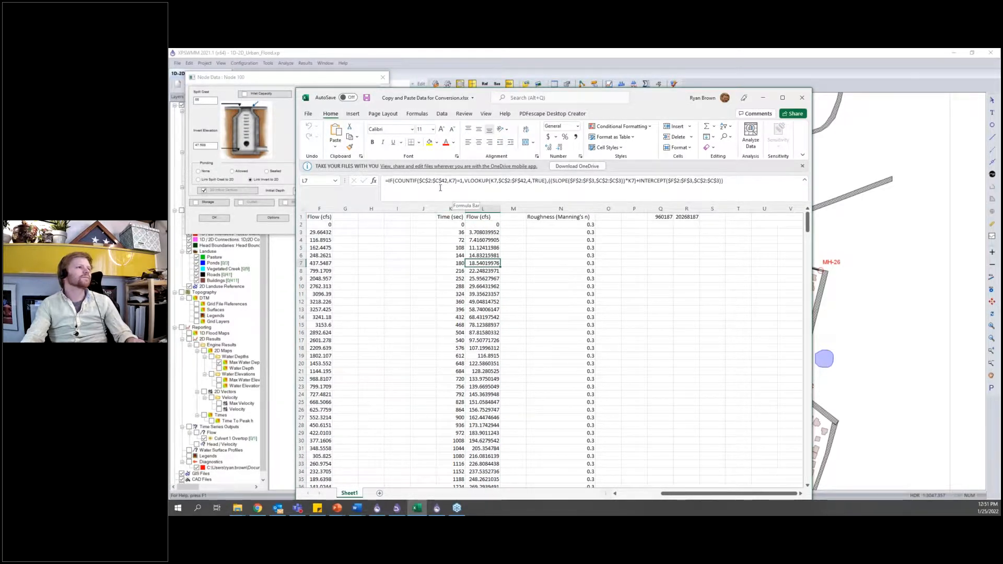
pyautogui.moveTo(679, 498); pyautogui.dragTo(636, 498)
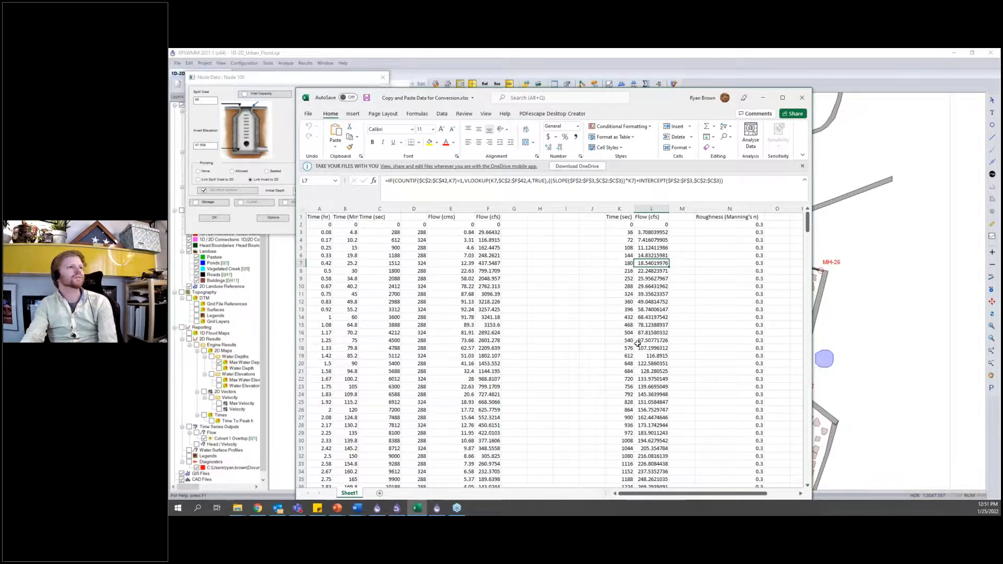
pyautogui.click(462, 231)
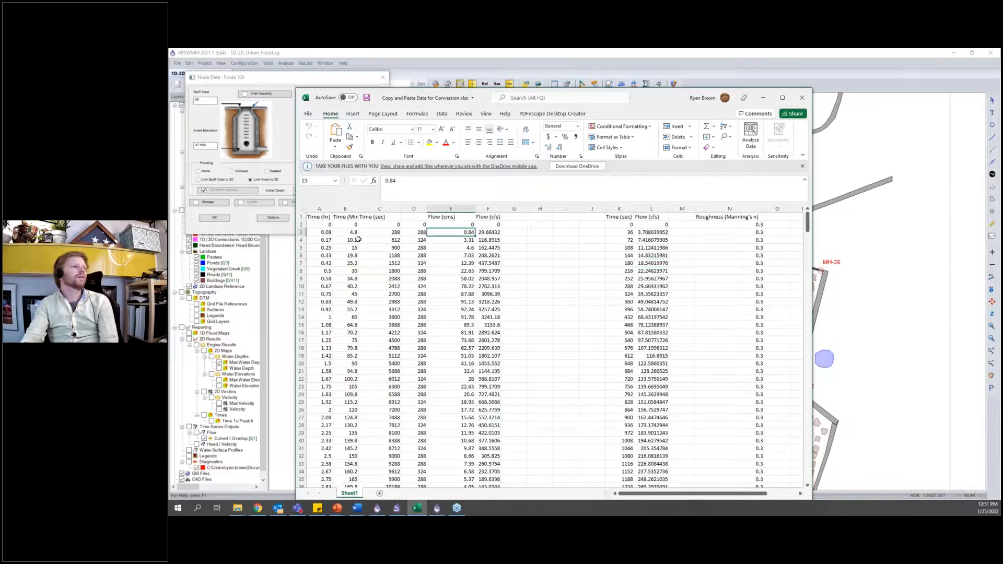
pyautogui.click(316, 233)
pyautogui.click(351, 235)
pyautogui.click(374, 232)
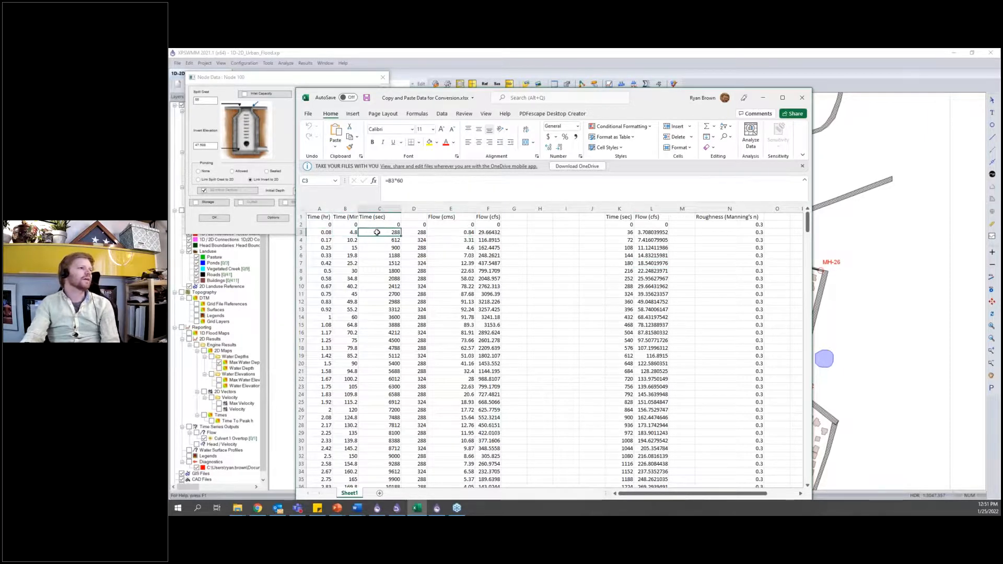
pyautogui.click(393, 240)
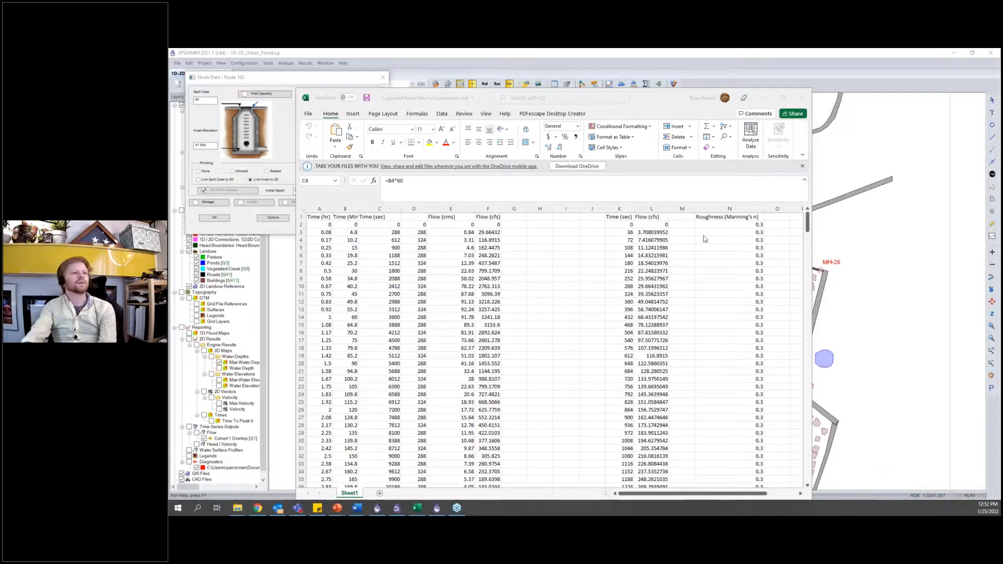
# Step: Close the Node 100 data dialog in XPSWMM and switch back to the 1D-2D_Urban_Flood (version 2) results in InfoWorks ICM
pyautogui.click(763, 100)
pyautogui.click(764, 101)
pyautogui.click(574, 273)
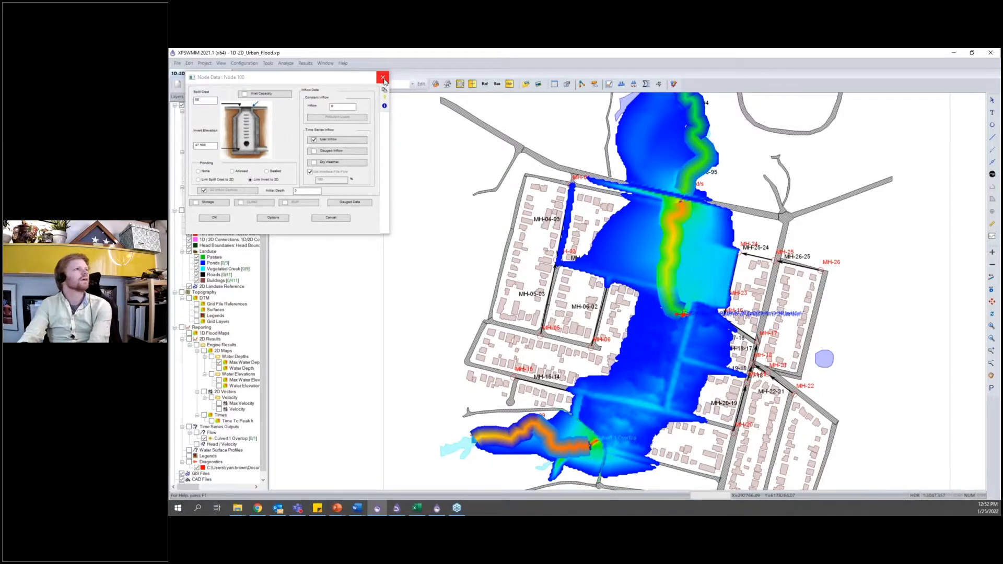
pyautogui.click(383, 79)
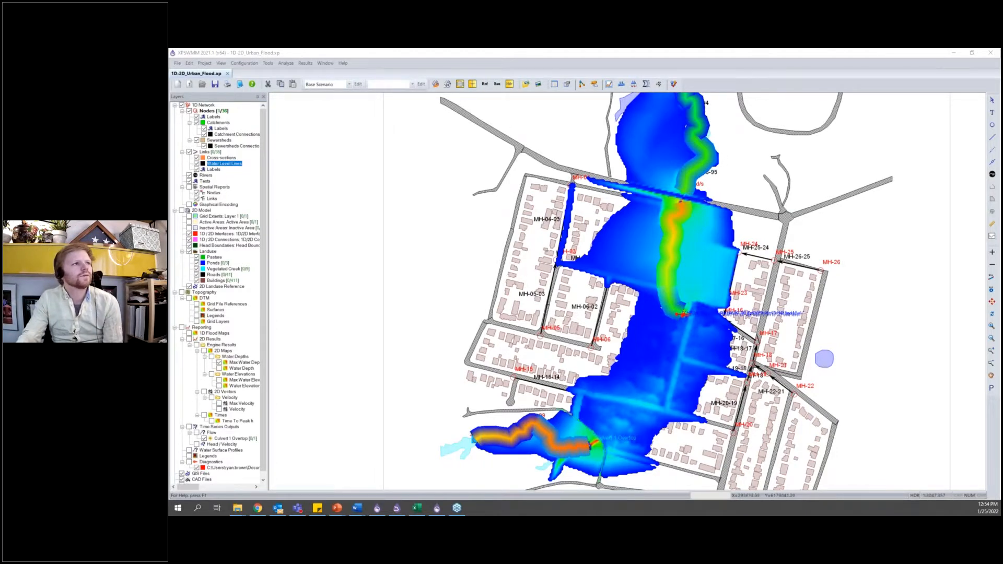
pyautogui.click(952, 56)
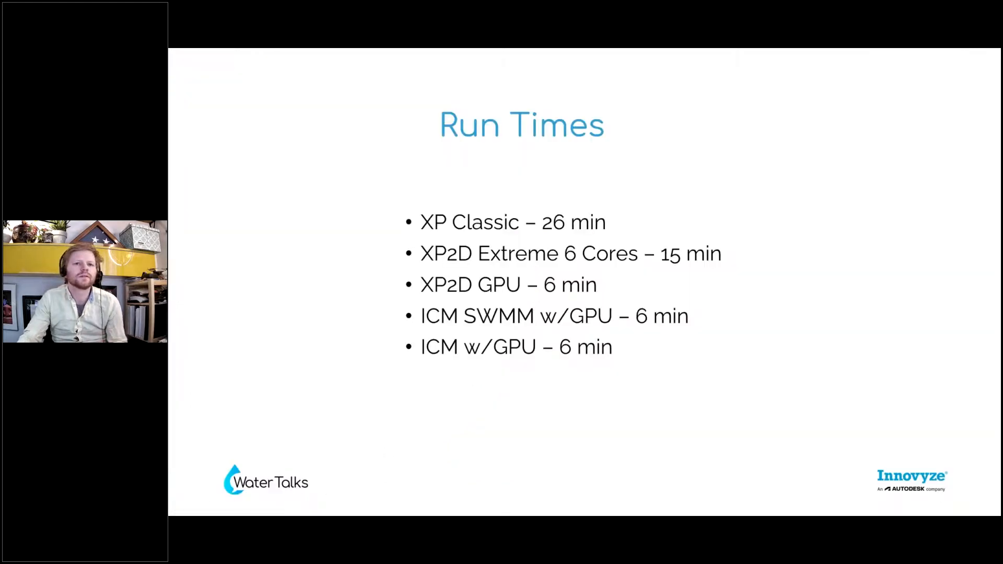
pyautogui.hotkey('alt', 'Tab')
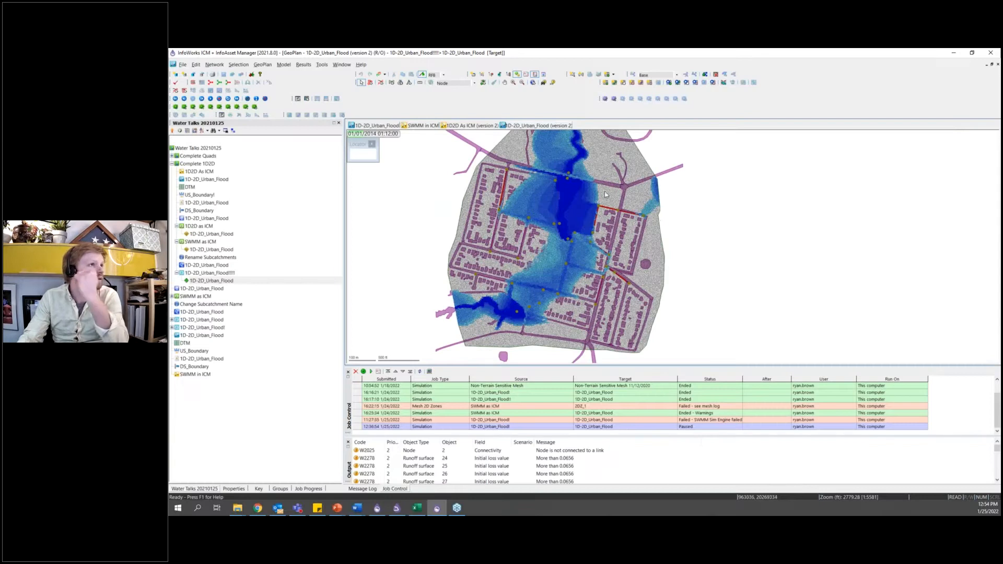
# Step: Switch to the 1D-2D_Urban_Flood network and examine the 2D mesh where the channel crosses the road, dismissing the object selection prompt
pyautogui.click(376, 126)
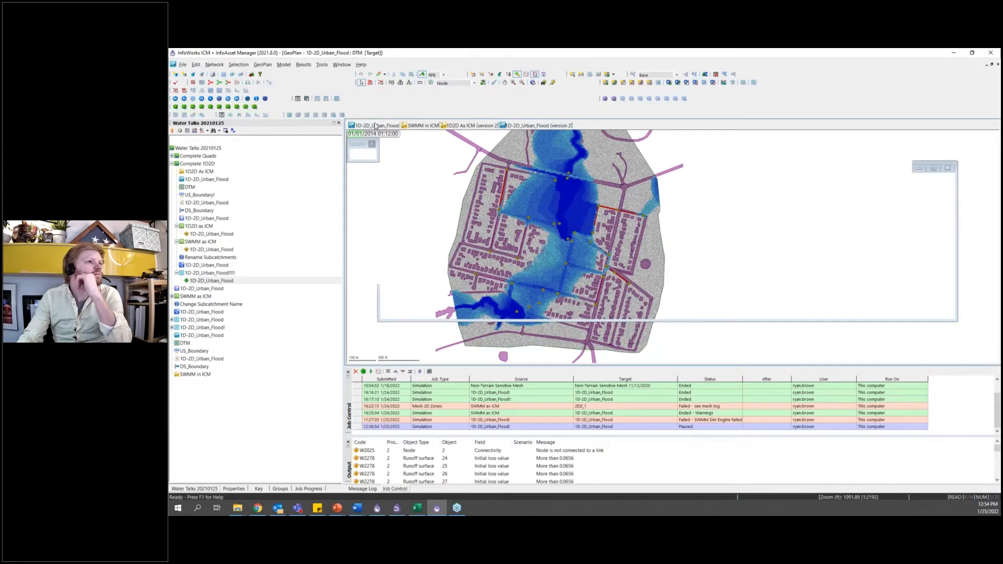
pyautogui.scroll(3, 614, 190)
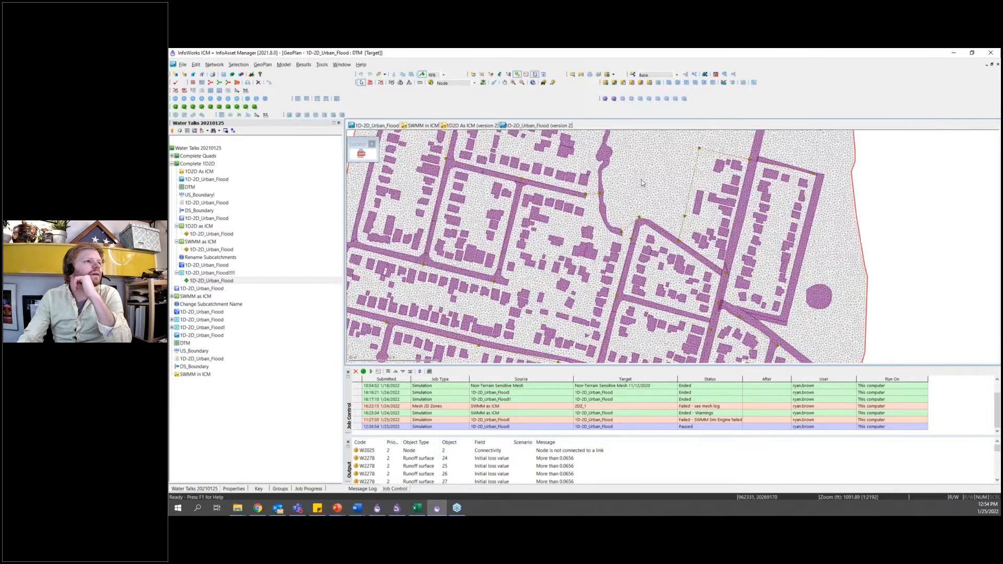
pyautogui.scroll(4, 631, 287)
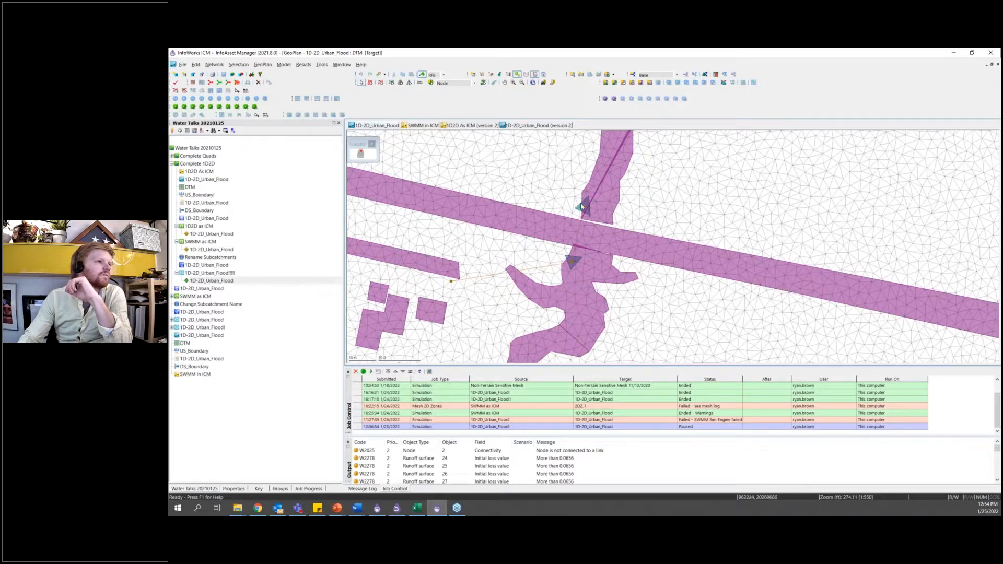
pyautogui.click(569, 260)
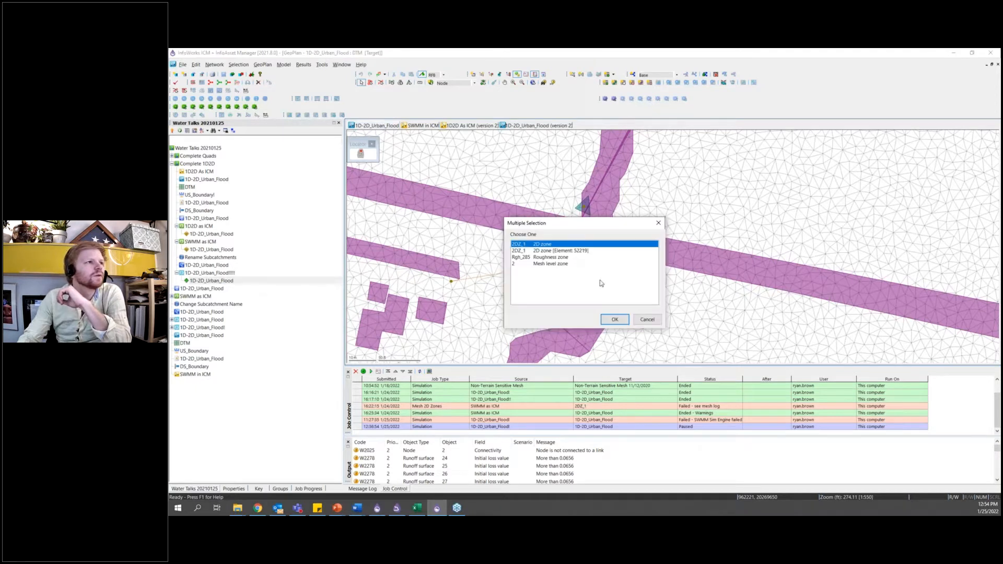
pyautogui.click(647, 319)
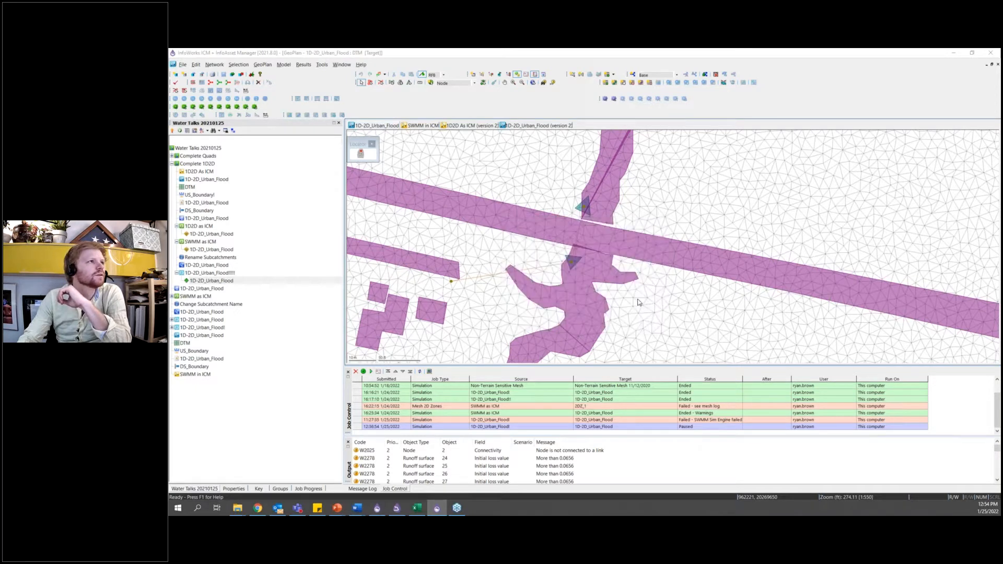
# Step: Draw a triangular mesh zone of about 0.012 acre north of the road with ID 2, and enable its 2D zone minimum element area override
pyautogui.click(452, 83)
pyautogui.click(444, 118)
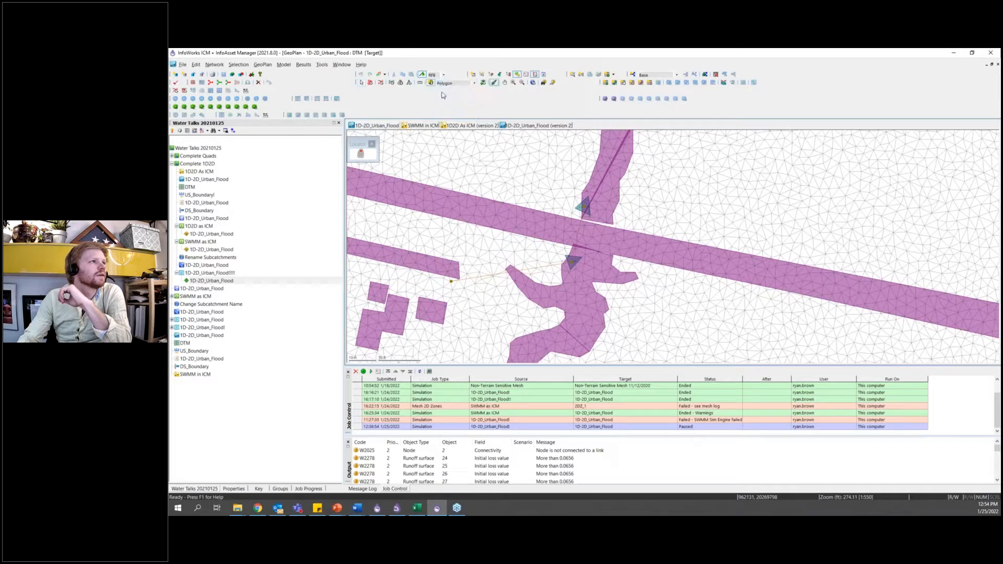
pyautogui.doubleClick(467, 178)
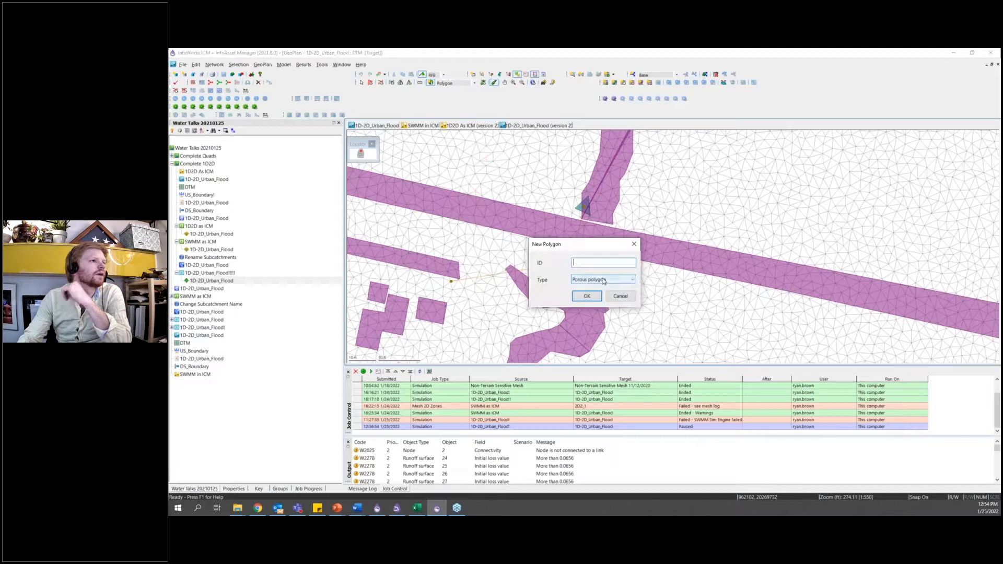
pyautogui.click(604, 280)
pyautogui.click(601, 301)
pyautogui.click(582, 262)
pyautogui.write('2')
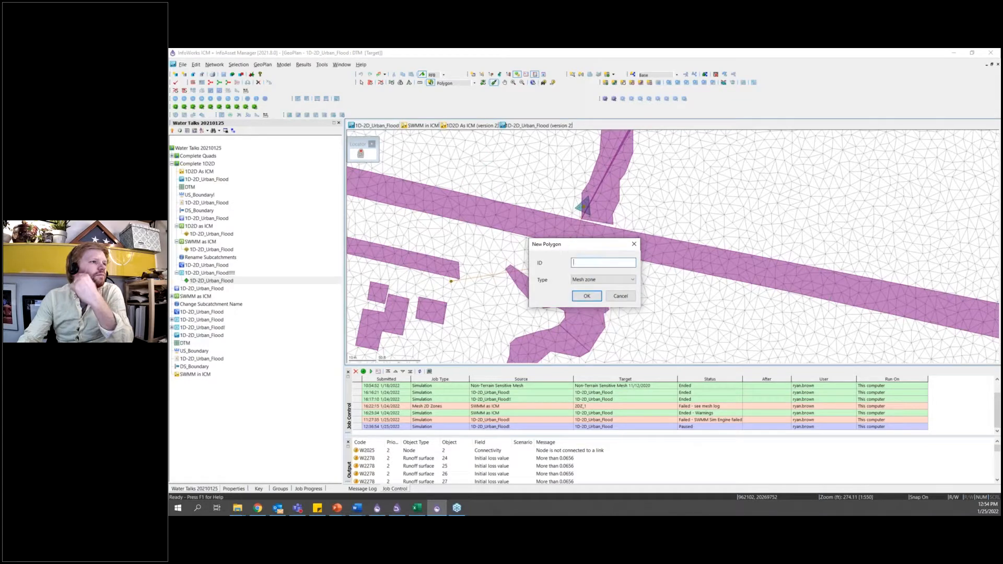
pyautogui.click(587, 296)
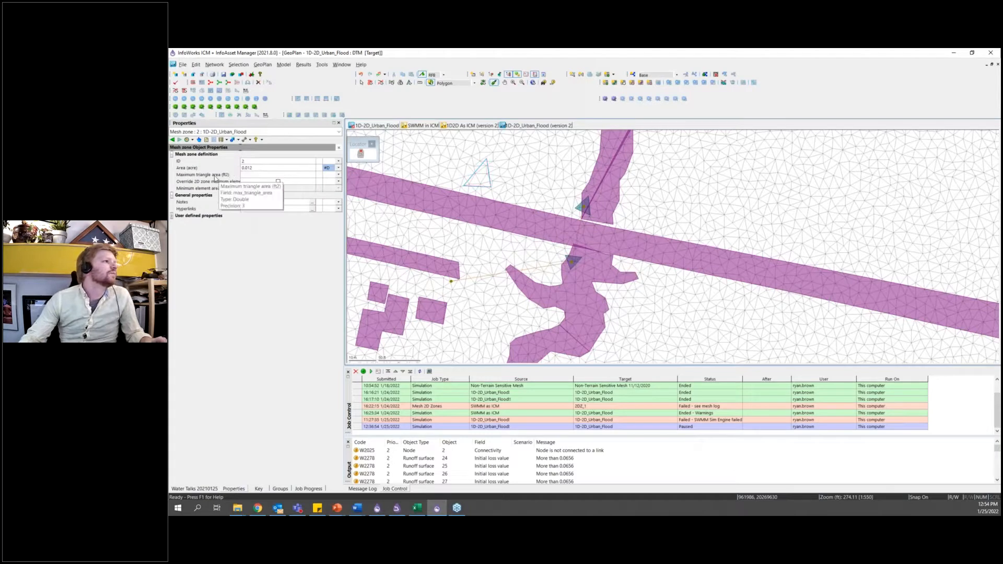
pyautogui.click(278, 182)
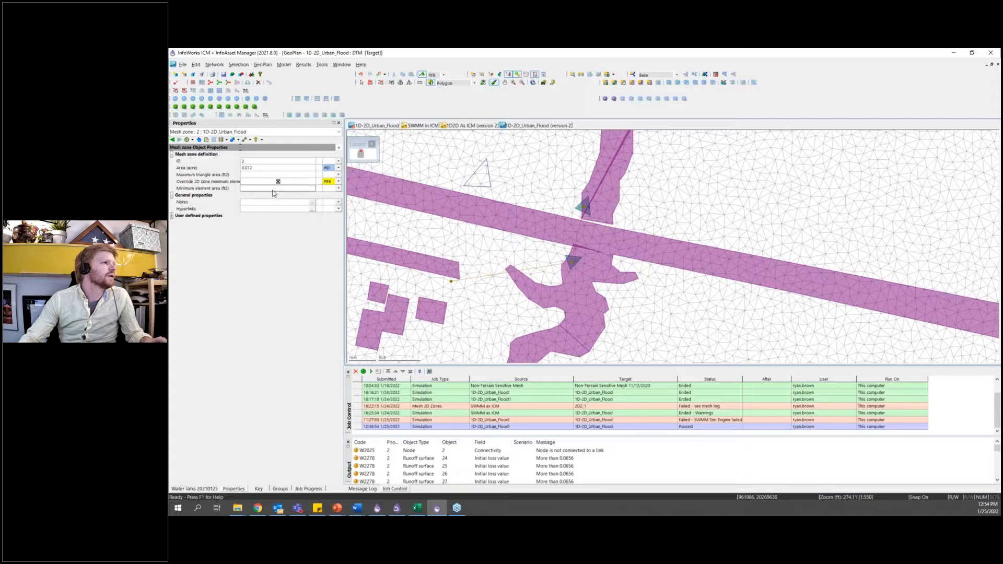